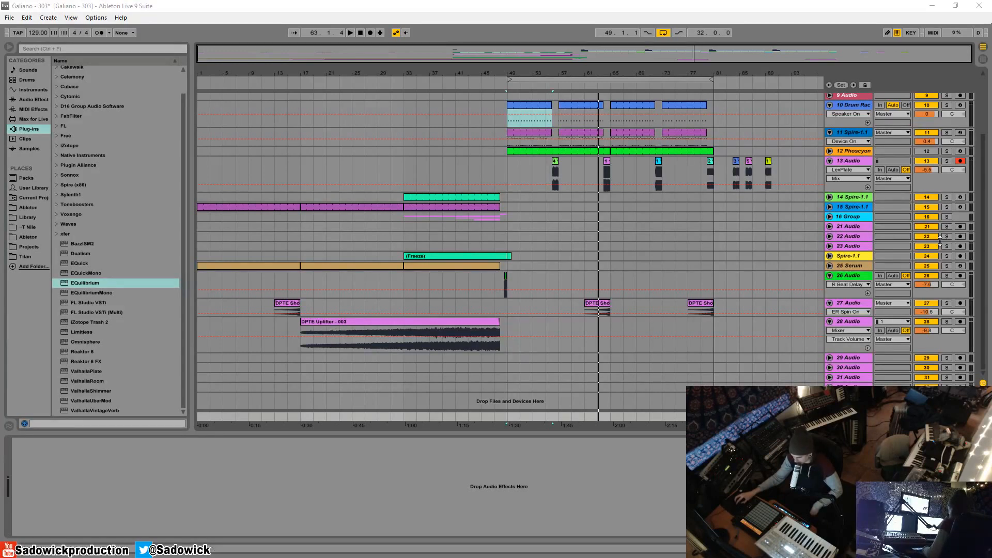
{"action": "left_click", "coordinate": [935, 185]}
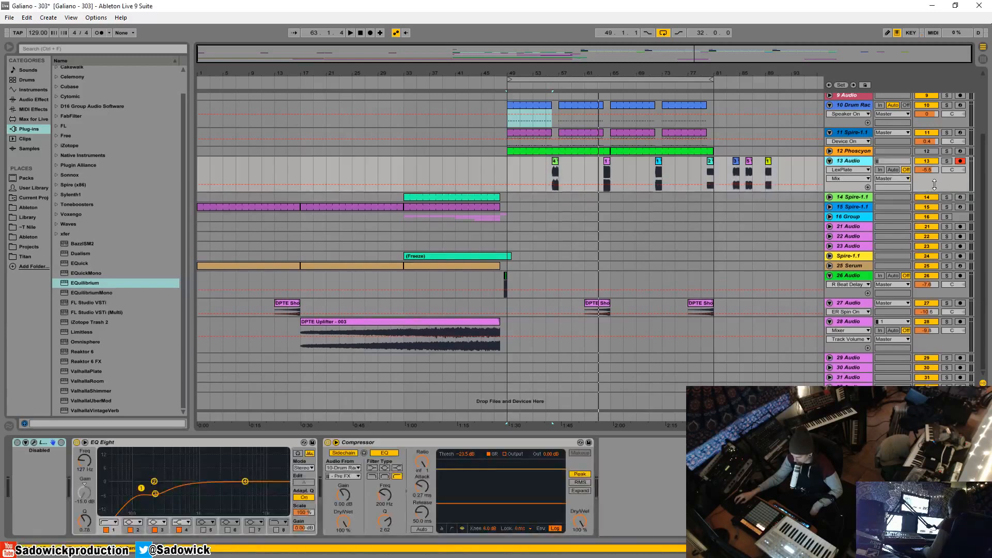
{"action": "left_click", "coordinate": [511, 233]}
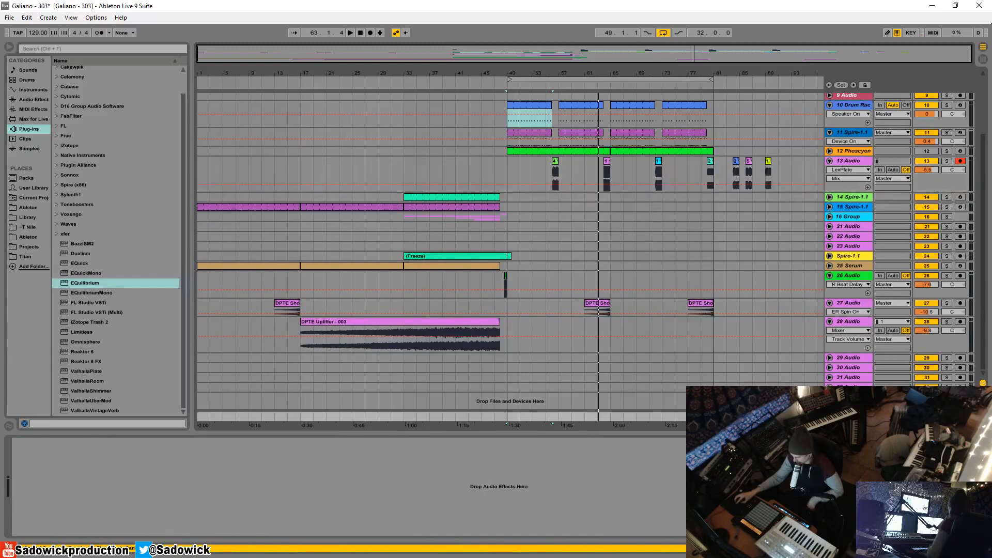
{"action": "left_click", "coordinate": [479, 197]}
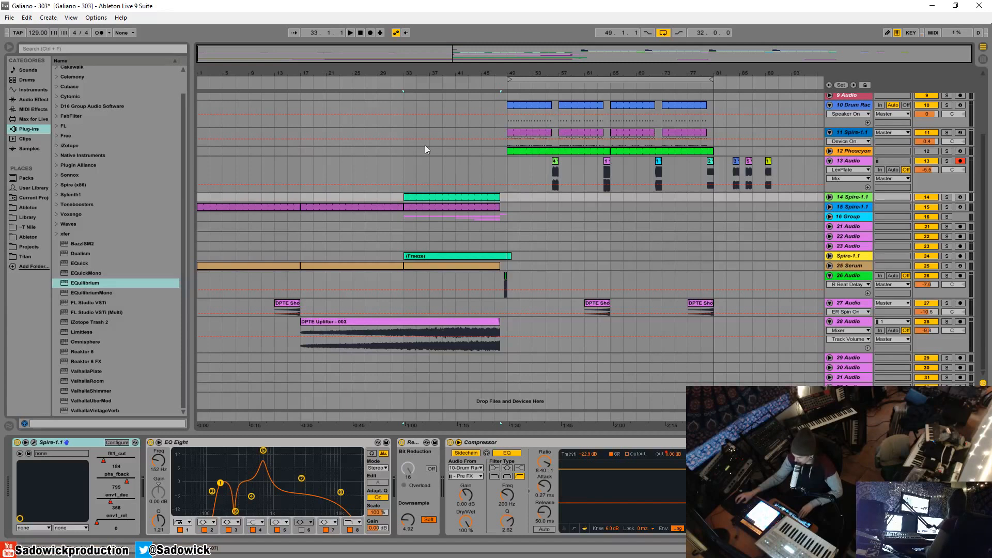
{"action": "left_click", "coordinate": [848, 417]}
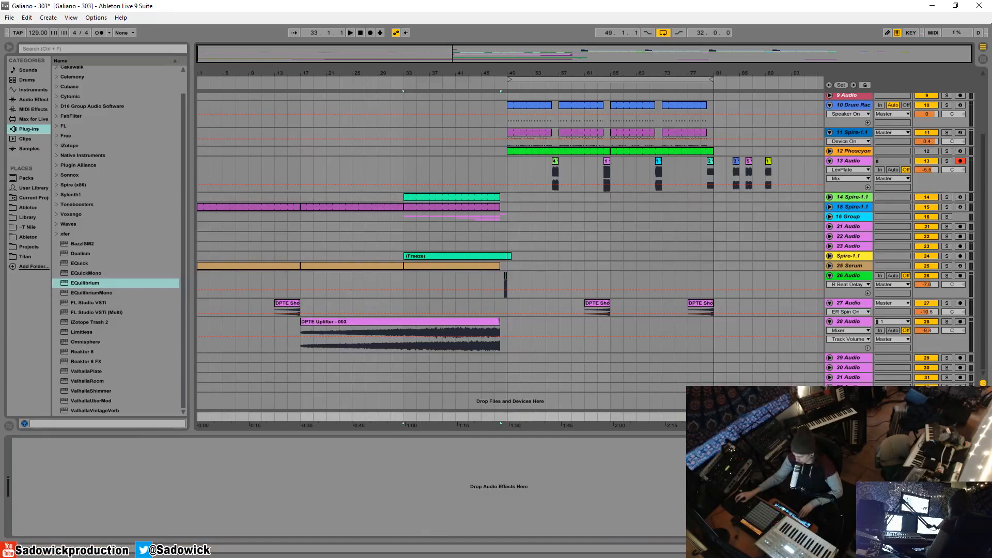
Play the arrangement from bar 33 into the drop, zoom in on the drop section and stop playback.
{"action": "left_click", "coordinate": [404, 161]}
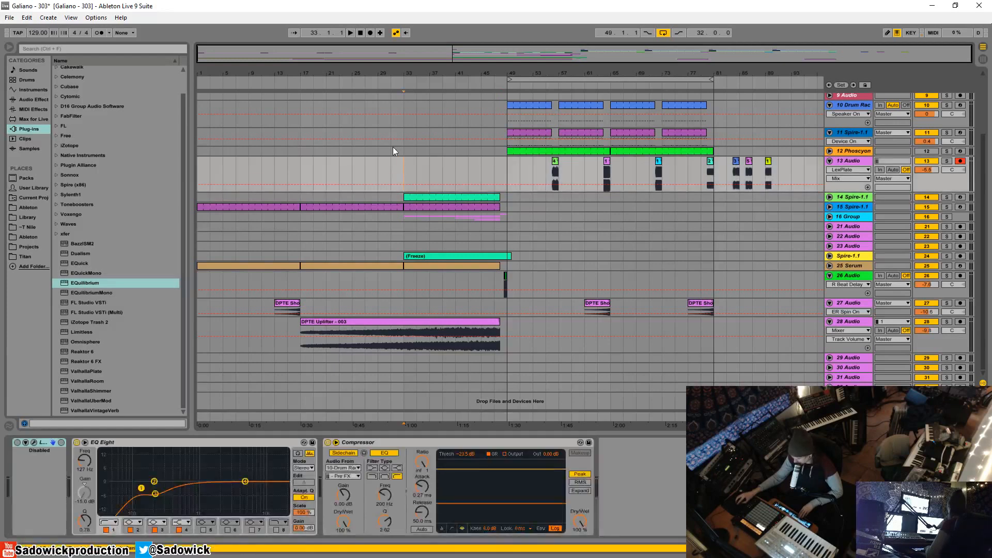
{"action": "key", "text": "space"}
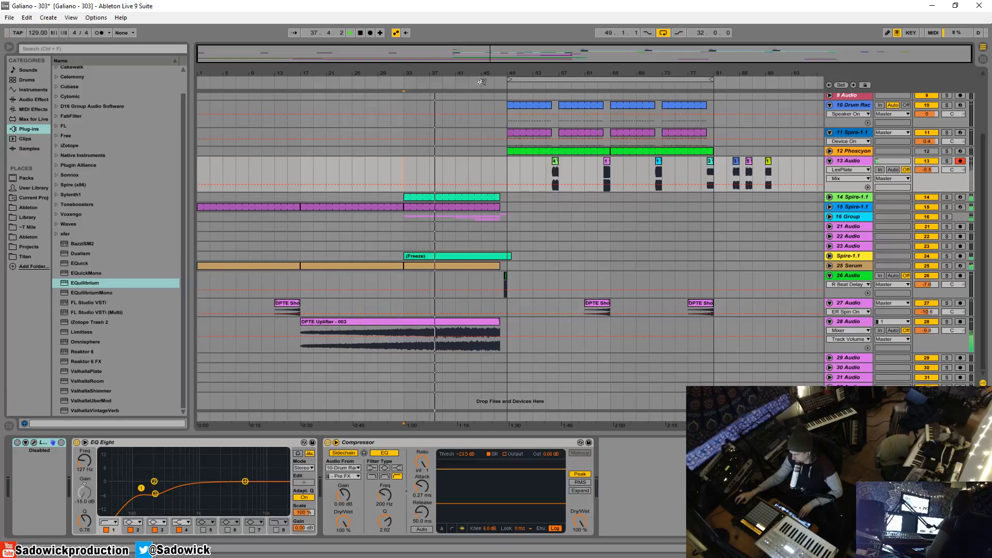
{"action": "left_click", "coordinate": [482, 81]}
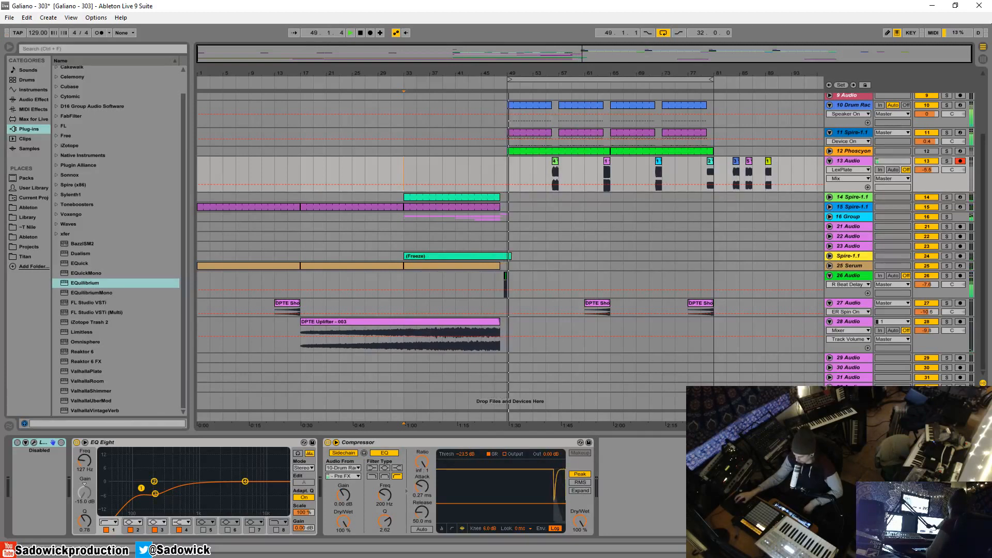
{"action": "left_click", "coordinate": [848, 416]}
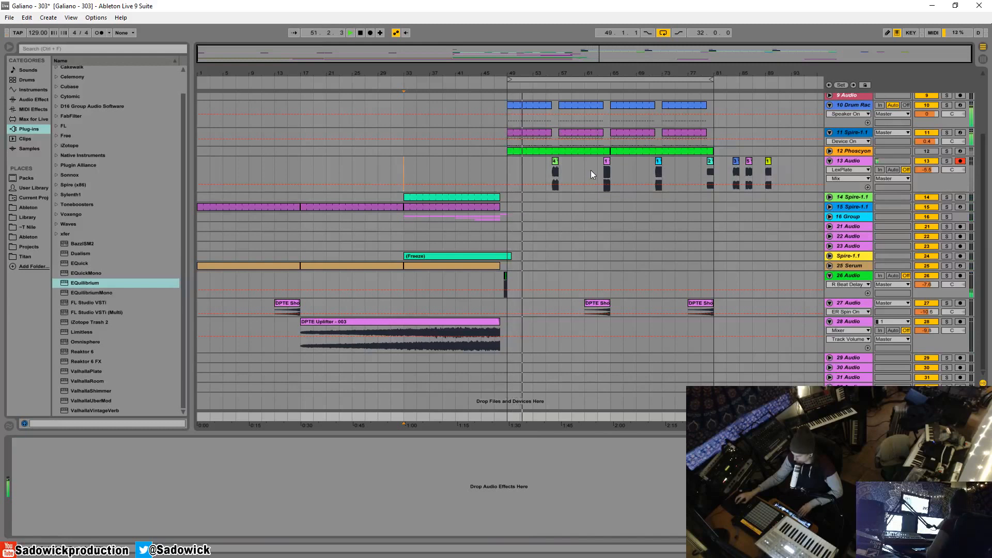
{"action": "left_click_drag", "start_coordinate": [551, 72], "coordinate": [502, 85]}
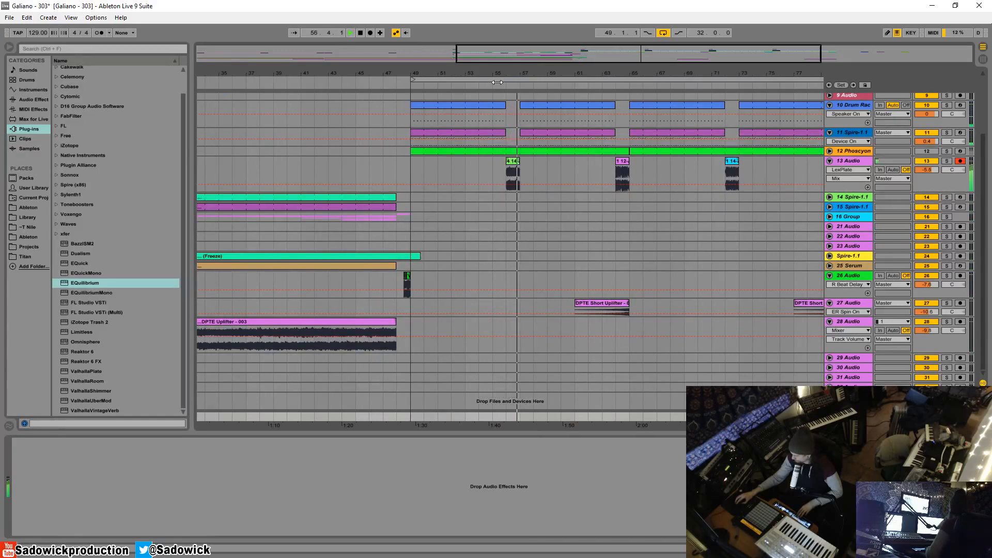
{"action": "key", "text": "space"}
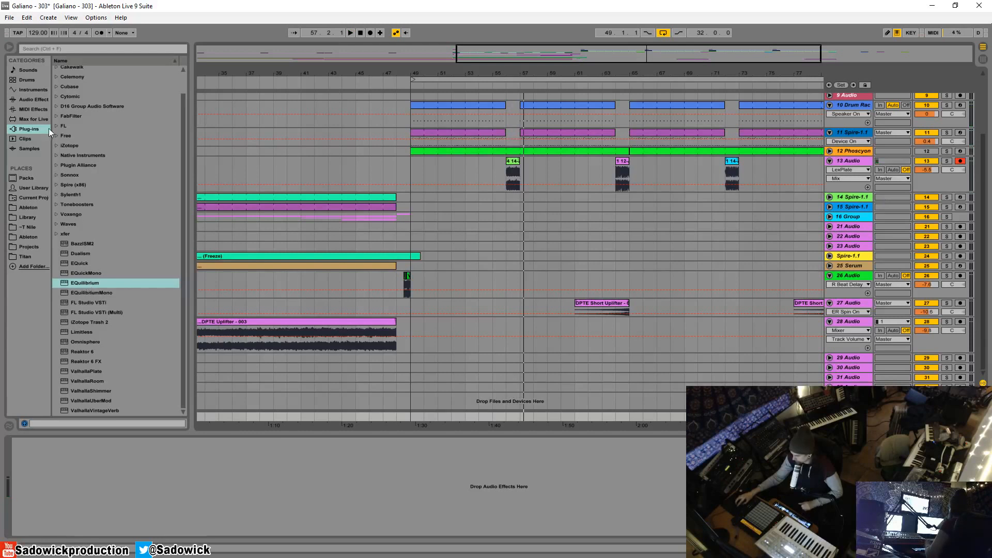
Add the FabFilter Pro-L limiter to the master track.
{"action": "left_click", "coordinate": [55, 117]}
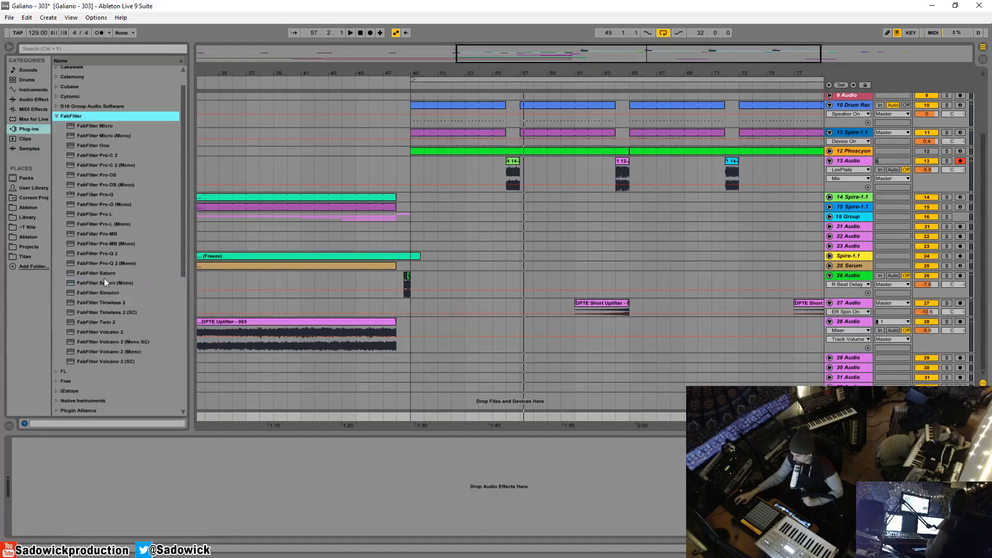
{"action": "left_click_drag", "start_coordinate": [83, 216], "coordinate": [153, 459]}
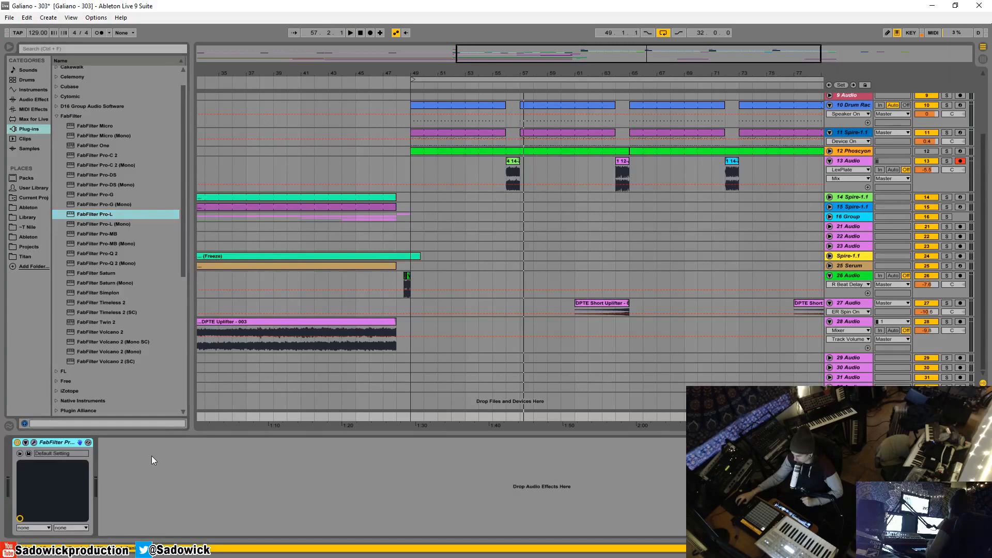
{"action": "double_click", "coordinate": [47, 441]}
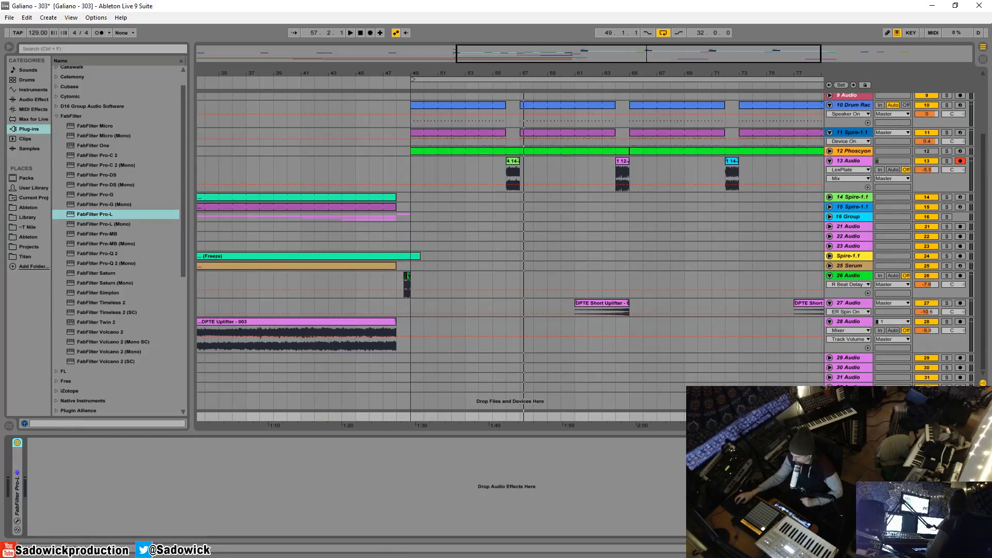
{"action": "double_click", "coordinate": [20, 449]}
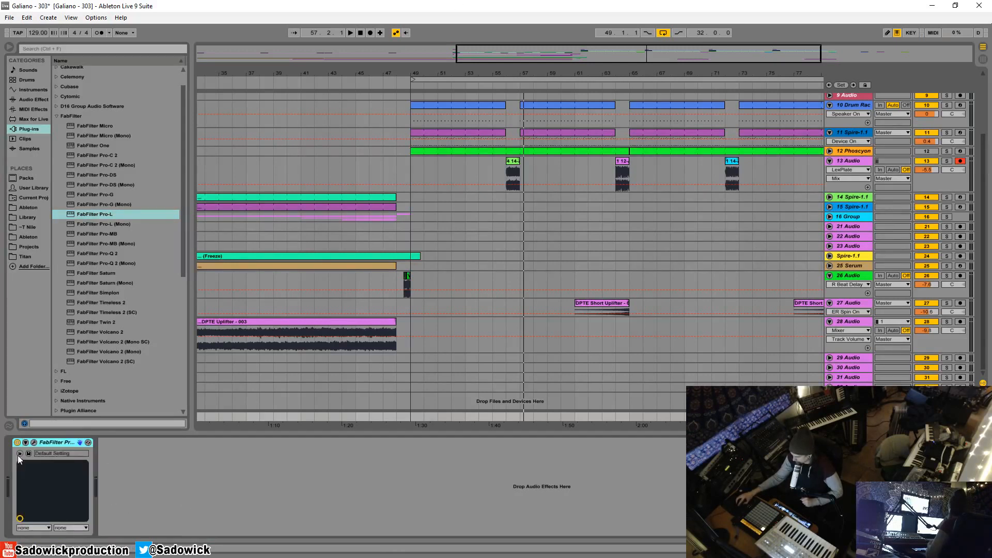
Try a Pro-L output level of -1.00 dB, return it to 0.00 dB and close the plug-in window.
{"action": "left_click", "coordinate": [33, 442]}
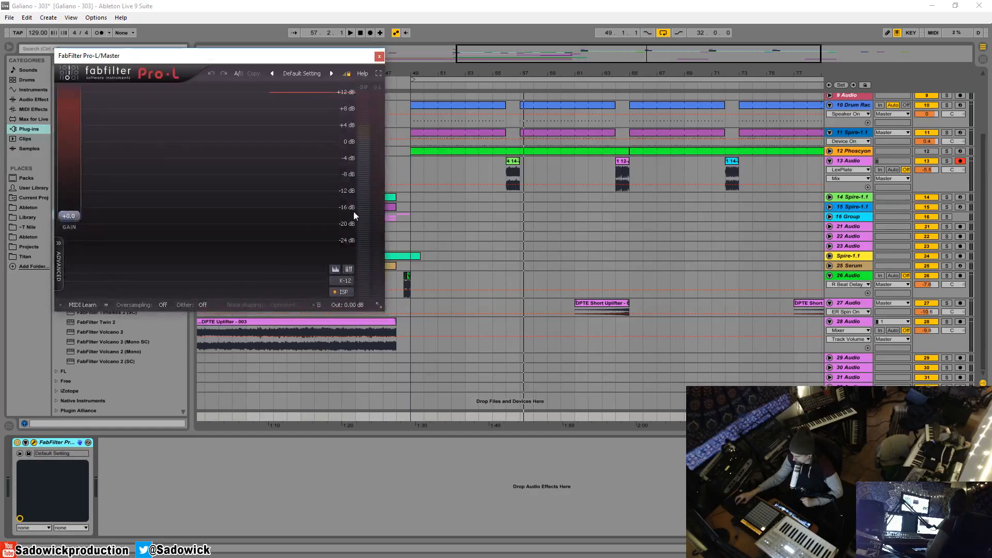
{"action": "mouse_move", "coordinate": [356, 305]}
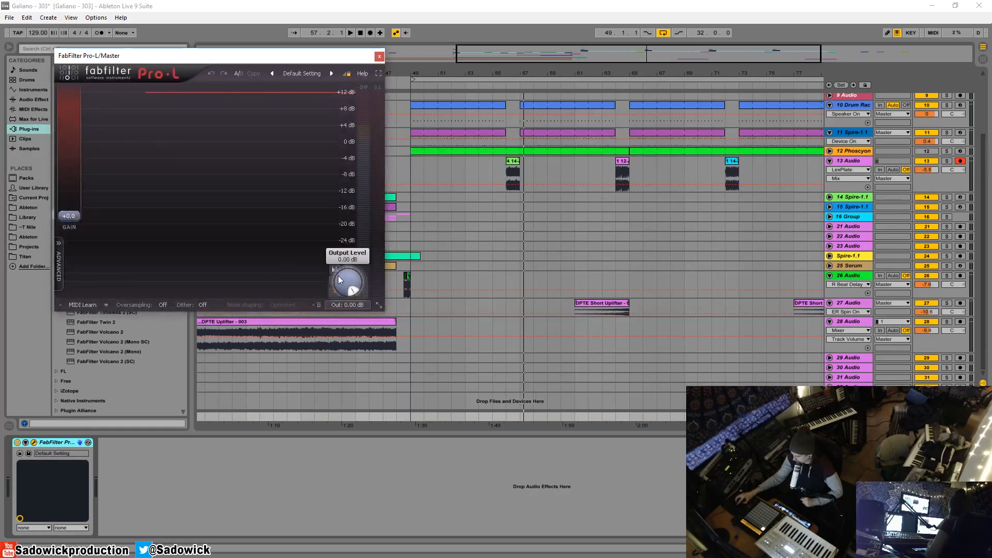
{"action": "left_click_drag", "start_coordinate": [337, 275], "coordinate": [340, 334]}
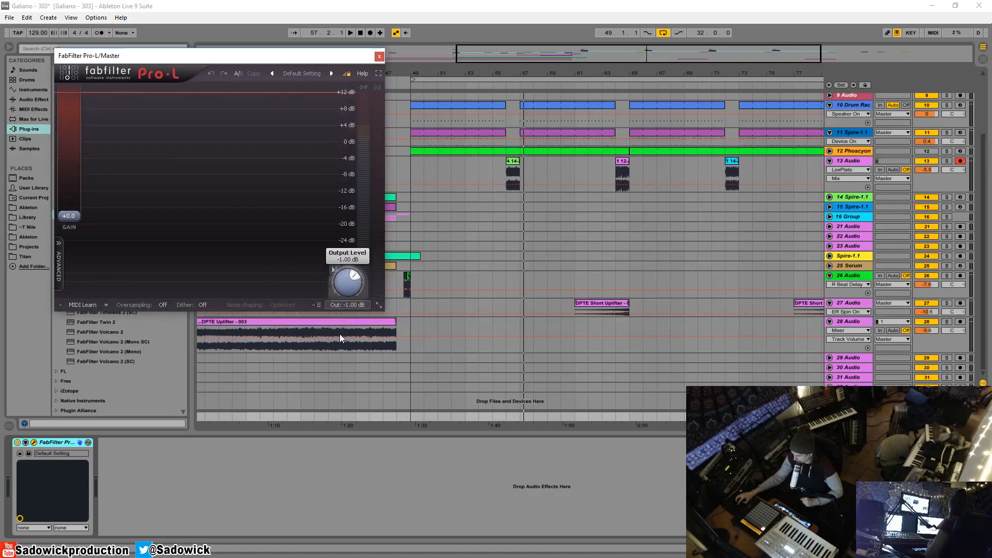
{"action": "left_click_drag", "start_coordinate": [340, 333], "coordinate": [340, 184]}
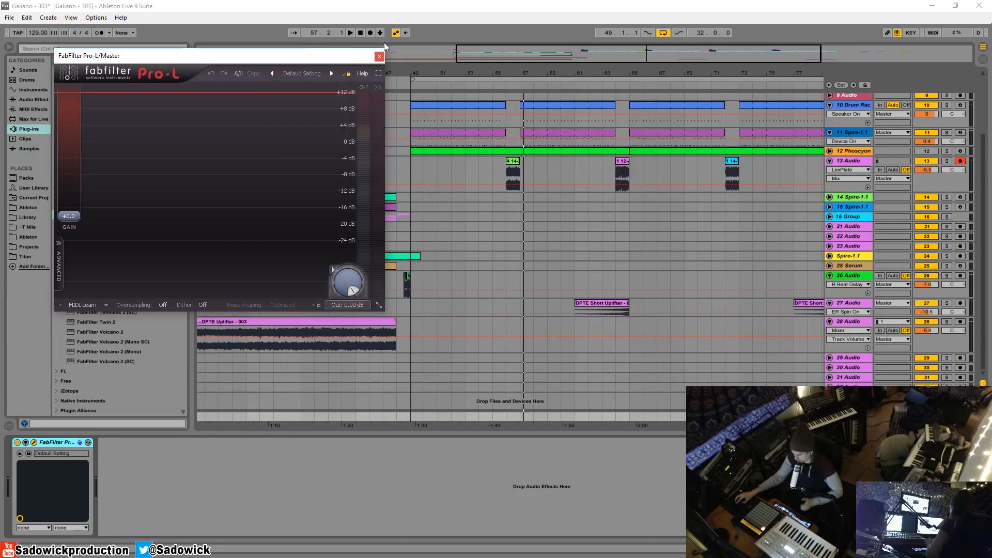
{"action": "left_click", "coordinate": [381, 58]}
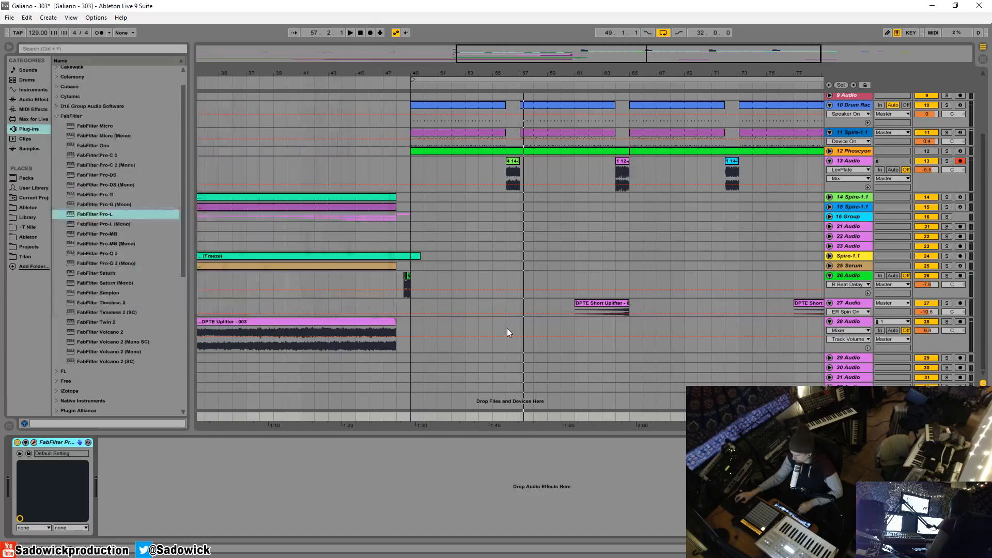
Collapse Pro-L on the master track and insert FabFilter Pro-Q 2 in front of it.
{"action": "left_click", "coordinate": [947, 348]}
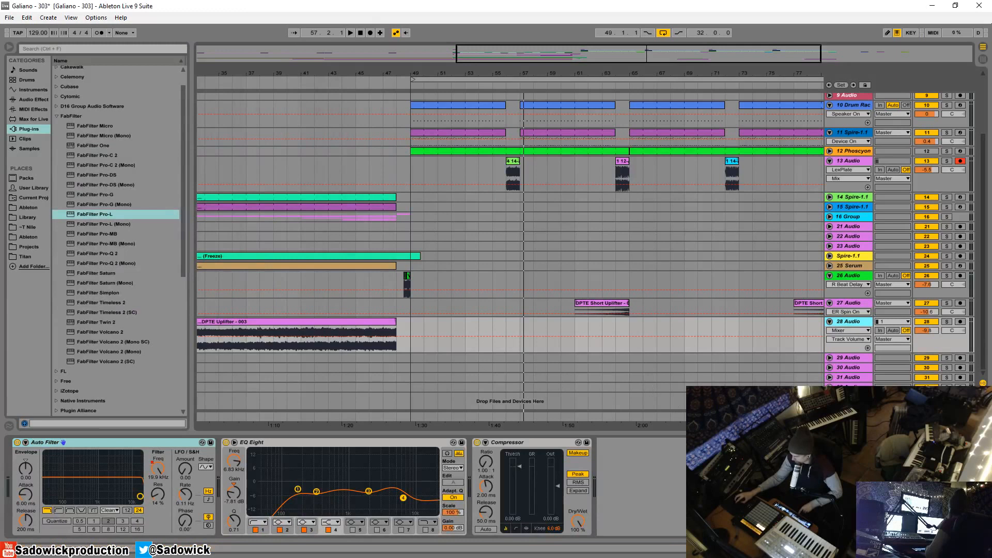
{"action": "left_click", "coordinate": [848, 416]}
{"action": "double_click", "coordinate": [47, 442]}
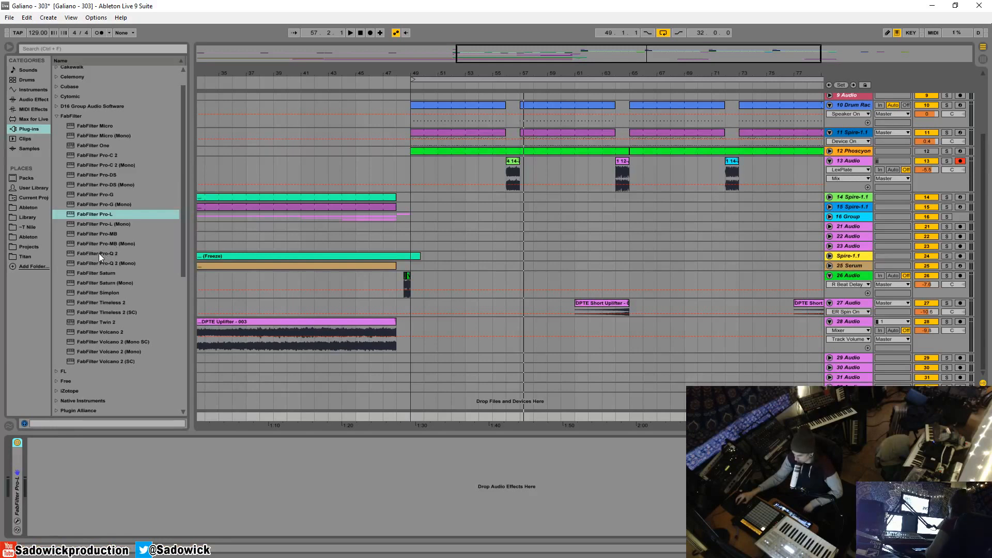
{"action": "mouse_move", "coordinate": [98, 251]}
{"action": "left_mouse_down"}
{"action": "mouse_move", "coordinate": [52, 438]}
{"action": "mouse_move", "coordinate": [11, 478]}
{"action": "left_mouse_up"}
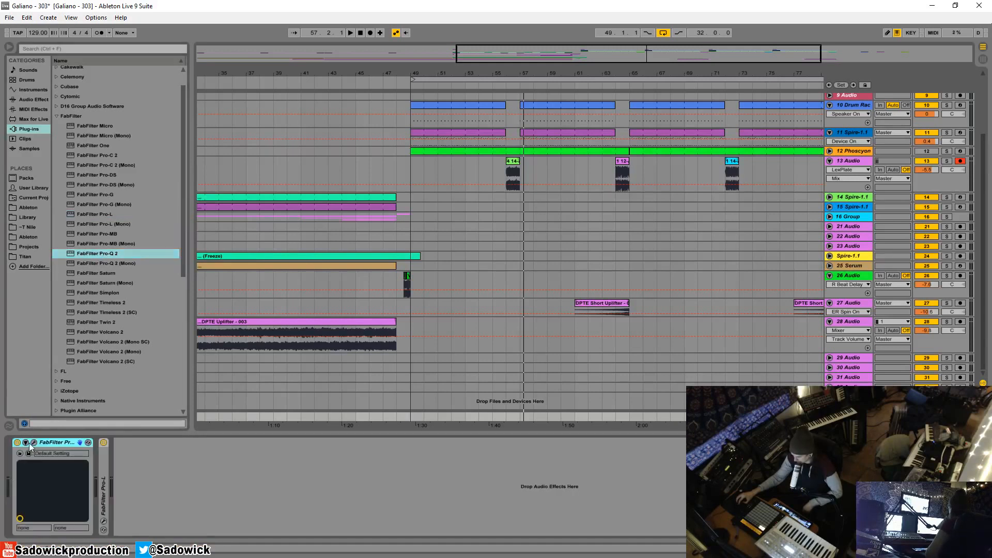
Insert the EQuilibrium plug-in directly before Pro-L on the master track and open its editor window.
{"action": "left_click", "coordinate": [57, 115]}
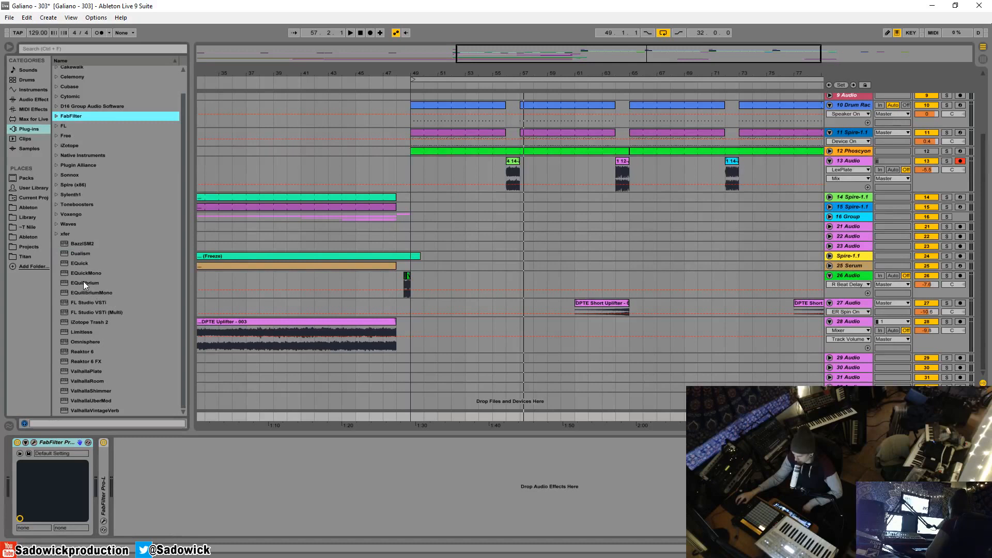
{"action": "left_click_drag", "start_coordinate": [82, 283], "coordinate": [96, 470]}
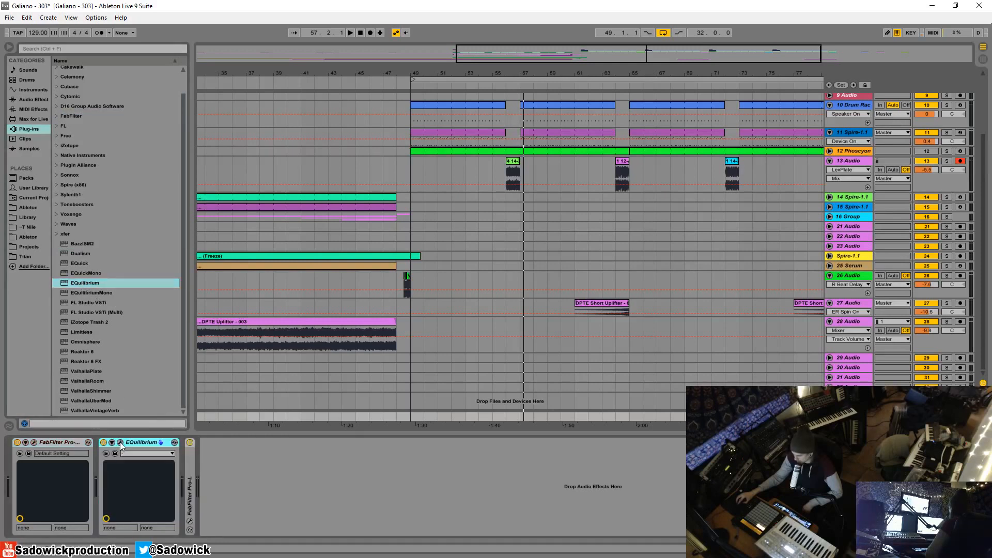
{"action": "left_click", "coordinate": [120, 443]}
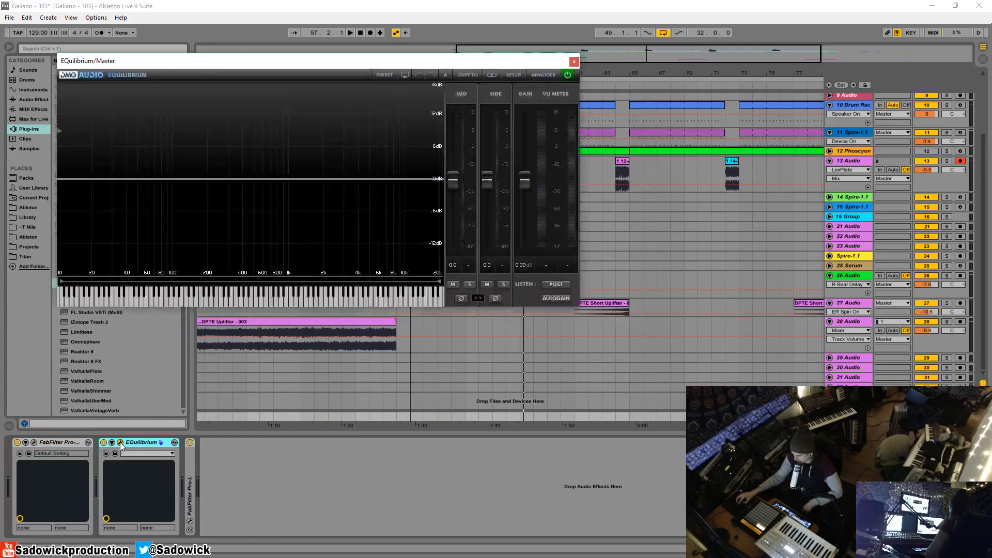
Open the Pro-Q 2 editor and arrange it alongside the EQuilibrium window to compare the two equalizers.
{"action": "left_click", "coordinate": [34, 443]}
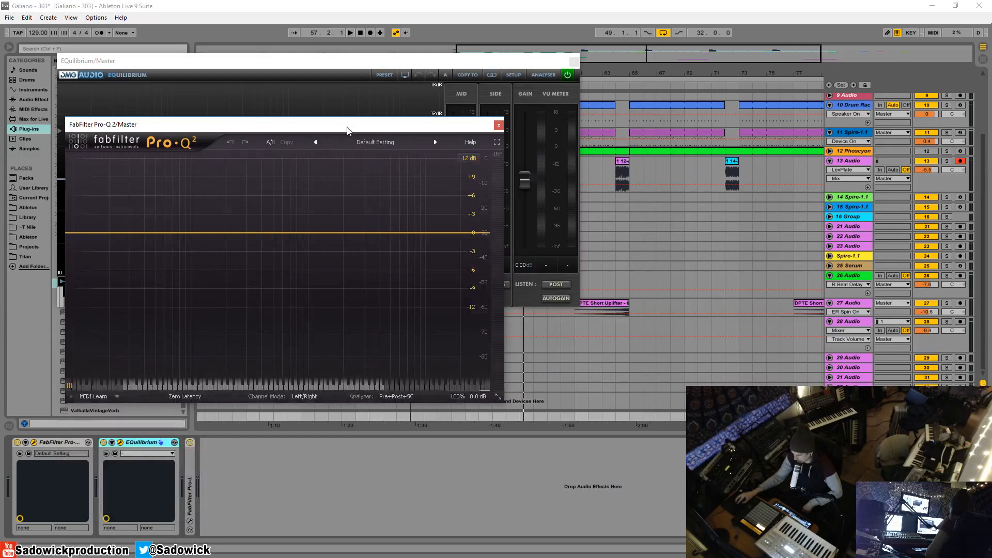
{"action": "left_click_drag", "start_coordinate": [348, 127], "coordinate": [472, 162]}
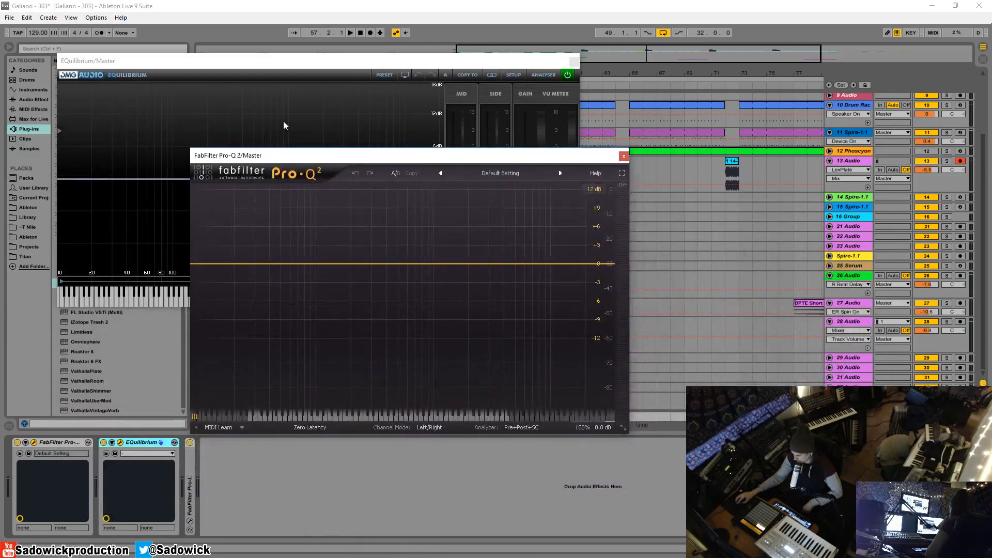
{"action": "left_click_drag", "start_coordinate": [284, 66], "coordinate": [264, 31]}
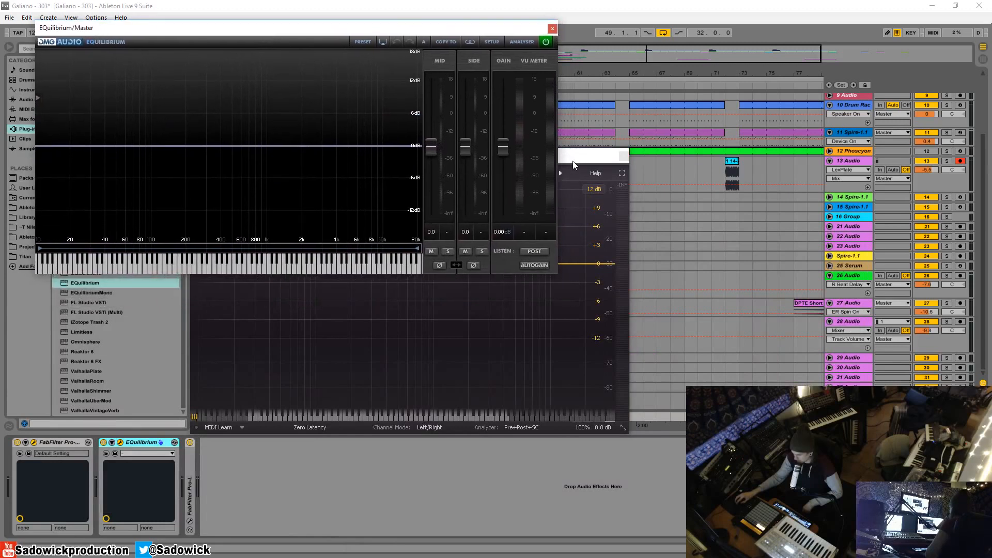
{"action": "left_click_drag", "start_coordinate": [573, 162], "coordinate": [580, 184]}
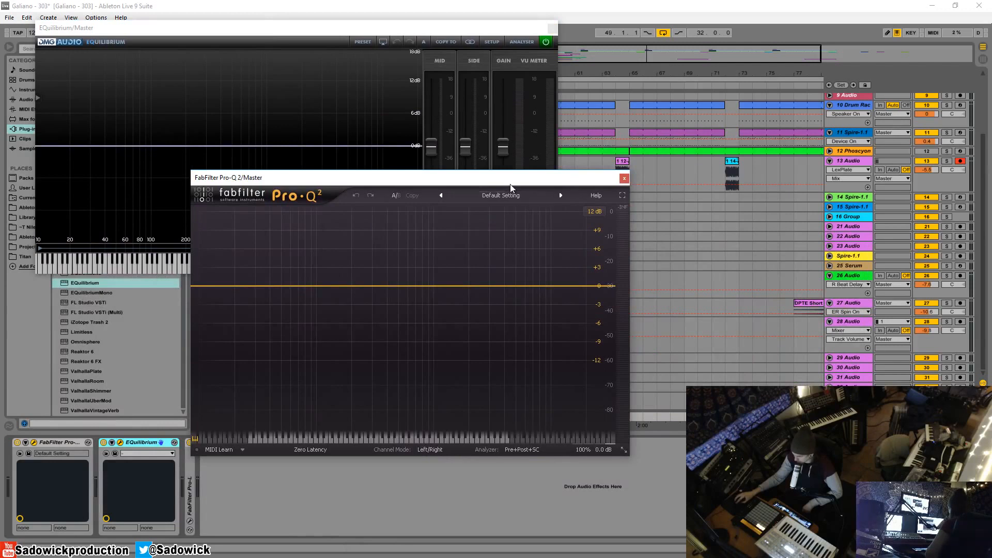
{"action": "left_click_drag", "start_coordinate": [535, 182], "coordinate": [466, 191]}
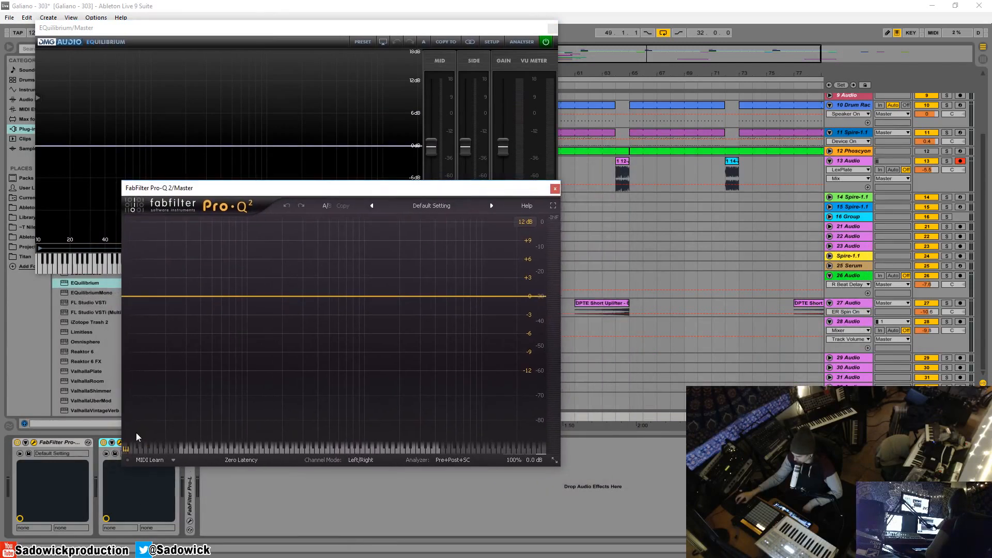
Close the Pro-Q 2 editor and delete Pro-Q 2 from the master track's device chain.
{"action": "left_click", "coordinate": [555, 188]}
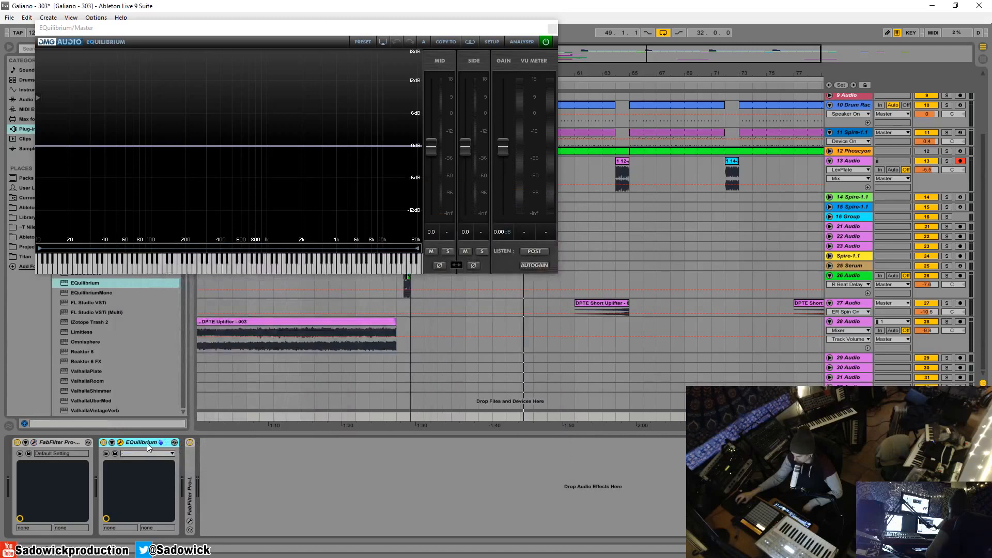
{"action": "right_click", "coordinate": [66, 444]}
{"action": "left_click", "coordinate": [118, 375]}
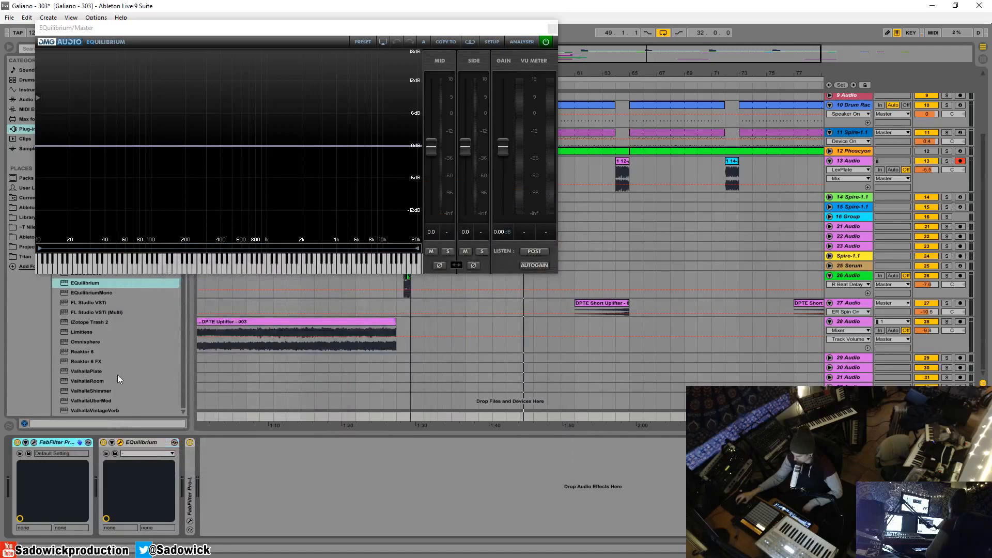
Add an EQuilibrium band at about 19 Hz and make it a high-pass filter of the DMG type.
{"action": "double_click", "coordinate": [67, 147]}
{"action": "left_click", "coordinate": [76, 159]}
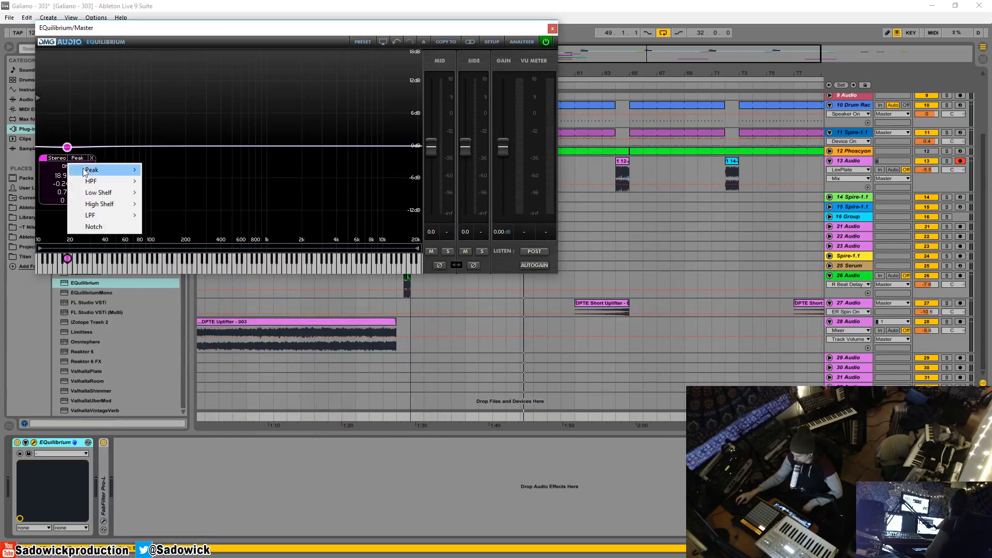
{"action": "mouse_move", "coordinate": [92, 181]}
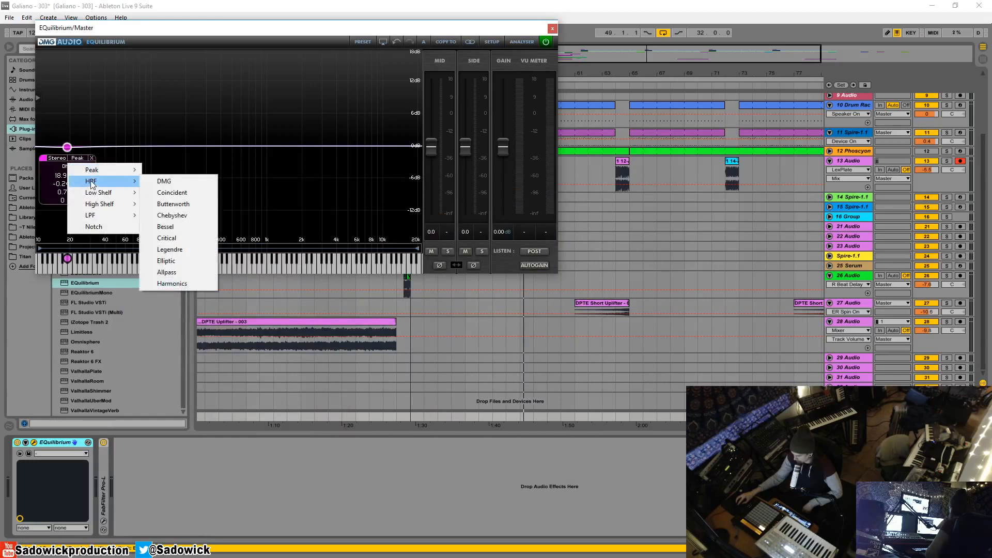
{"action": "left_click", "coordinate": [183, 182]}
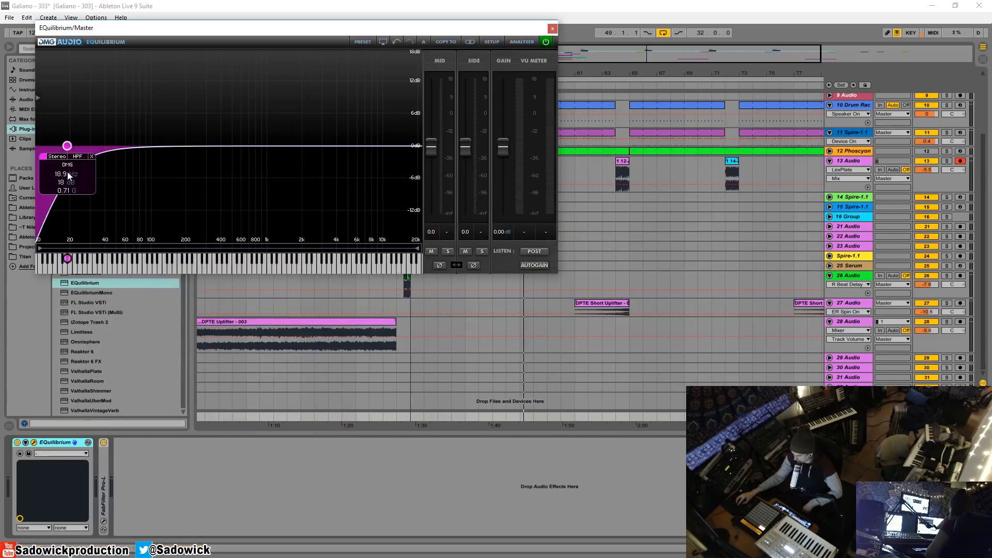
Set the high-pass band to 30 Hz with a 24 dB slope, and turn on EQuilibrium's spectrum analyser for playback.
{"action": "left_click_drag", "start_coordinate": [65, 182], "coordinate": [91, 148]}
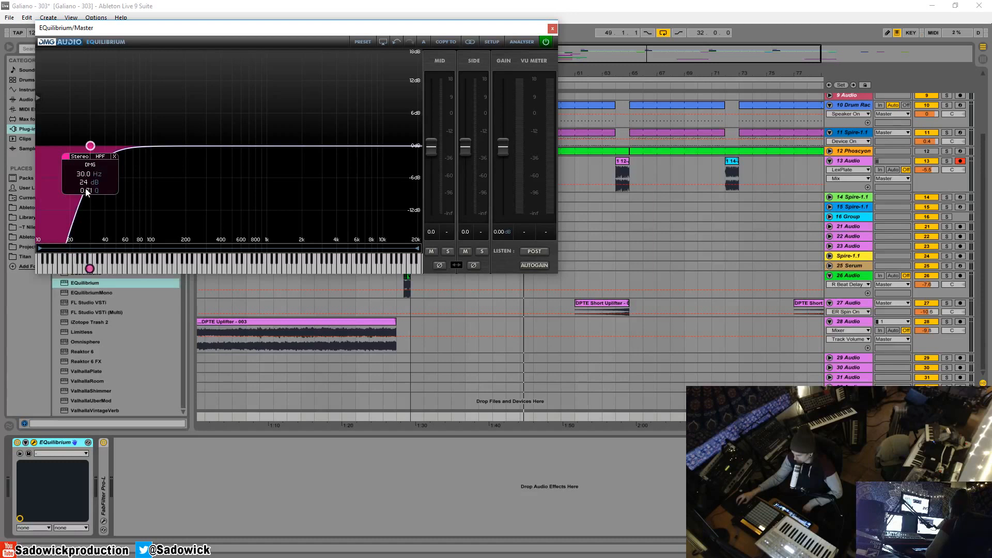
{"action": "left_click_drag", "start_coordinate": [88, 191], "coordinate": [91, 190]}
{"action": "left_click", "coordinate": [518, 42]}
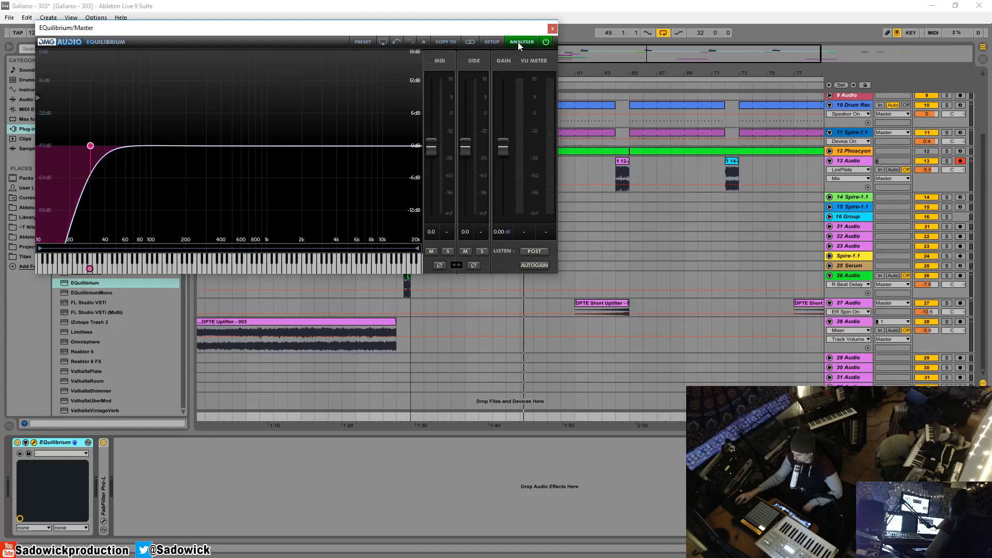
{"action": "left_click_drag", "start_coordinate": [389, 31], "coordinate": [383, 41]}
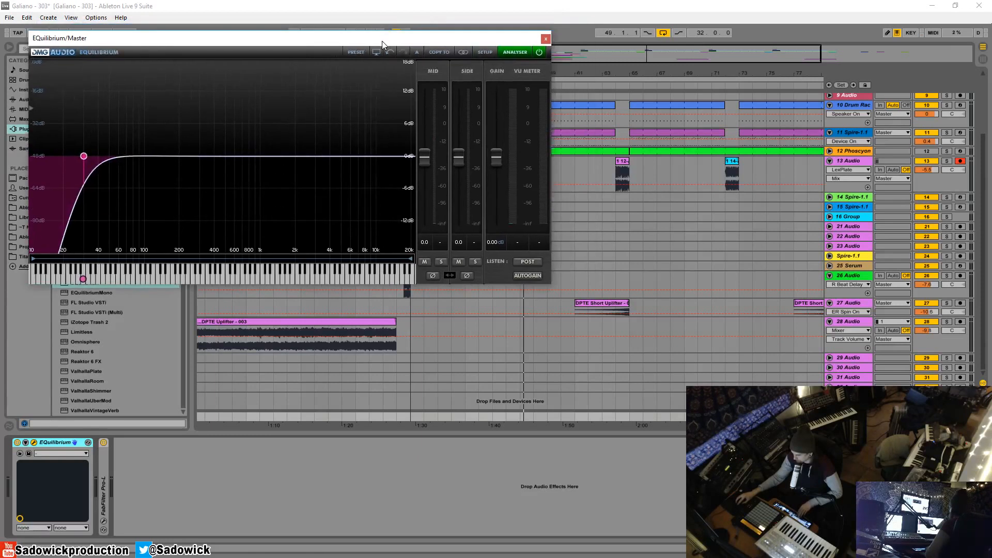
{"action": "key", "text": "space"}
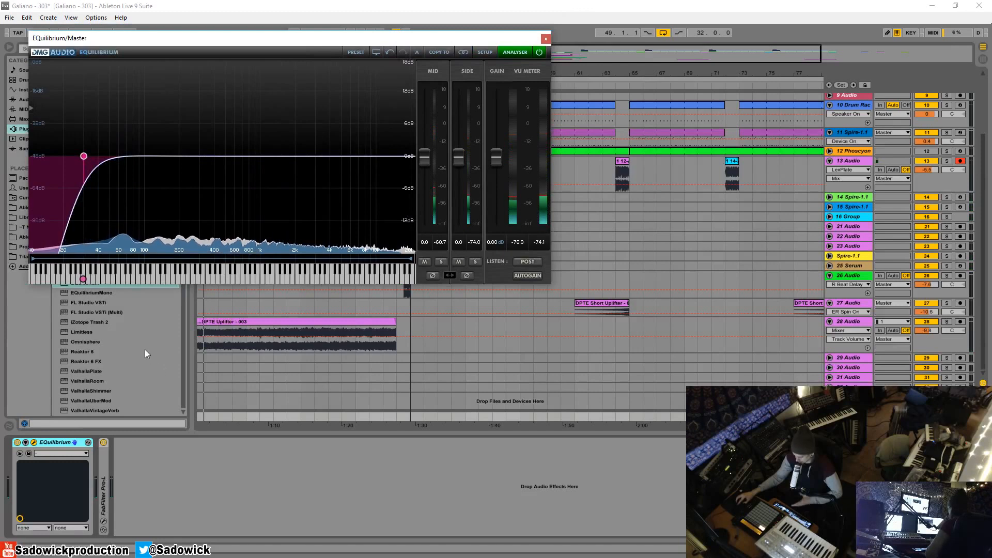
Set EQuilibrium's UI size to Large in its GUI layout setup and reposition the enlarged window.
{"action": "left_click", "coordinate": [485, 53]}
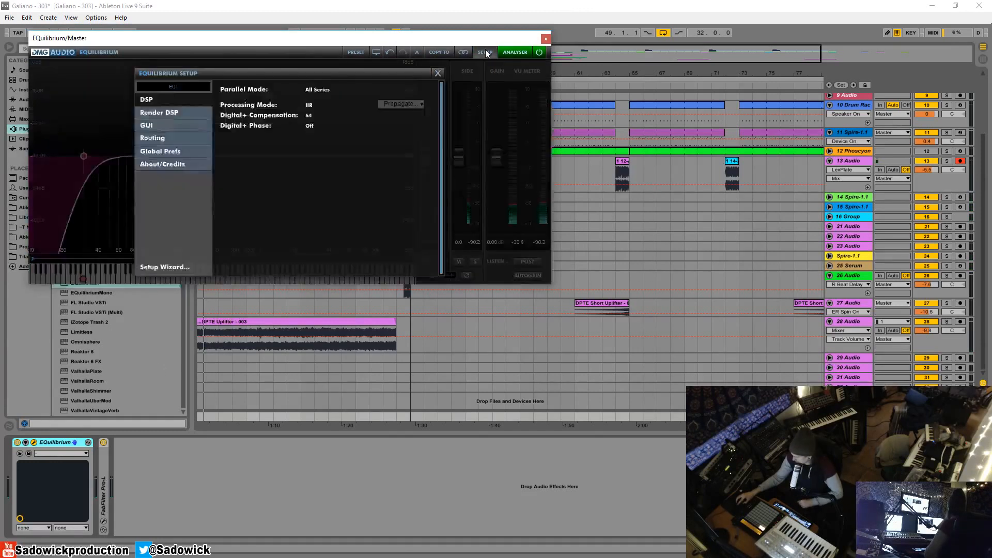
{"action": "left_click", "coordinate": [146, 126]}
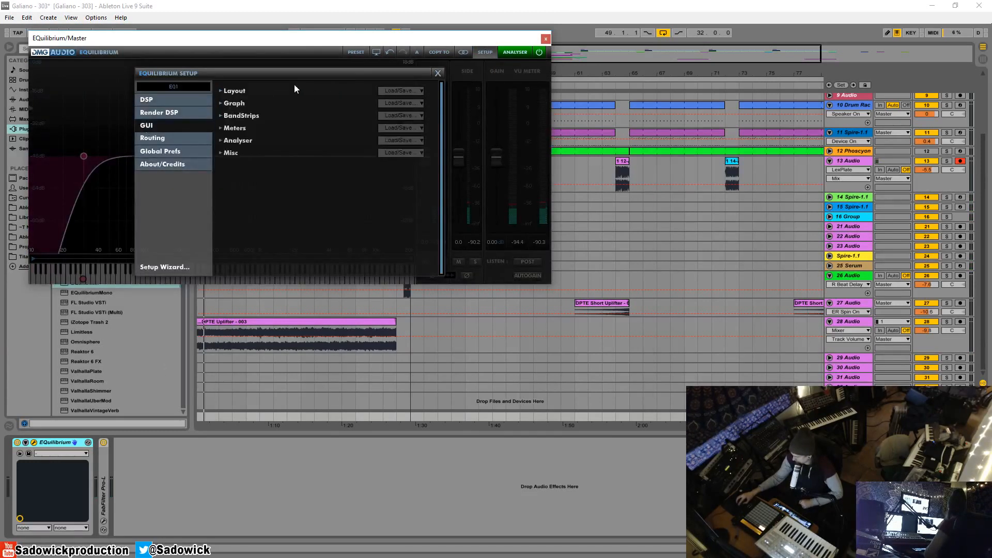
{"action": "left_click", "coordinate": [222, 92]}
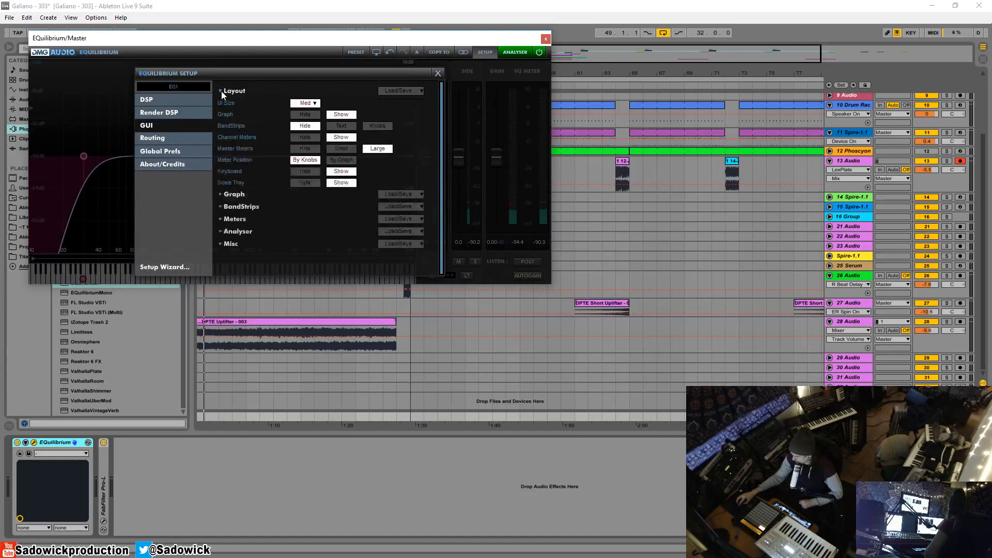
{"action": "left_click", "coordinate": [312, 103]}
{"action": "left_click", "coordinate": [337, 147]}
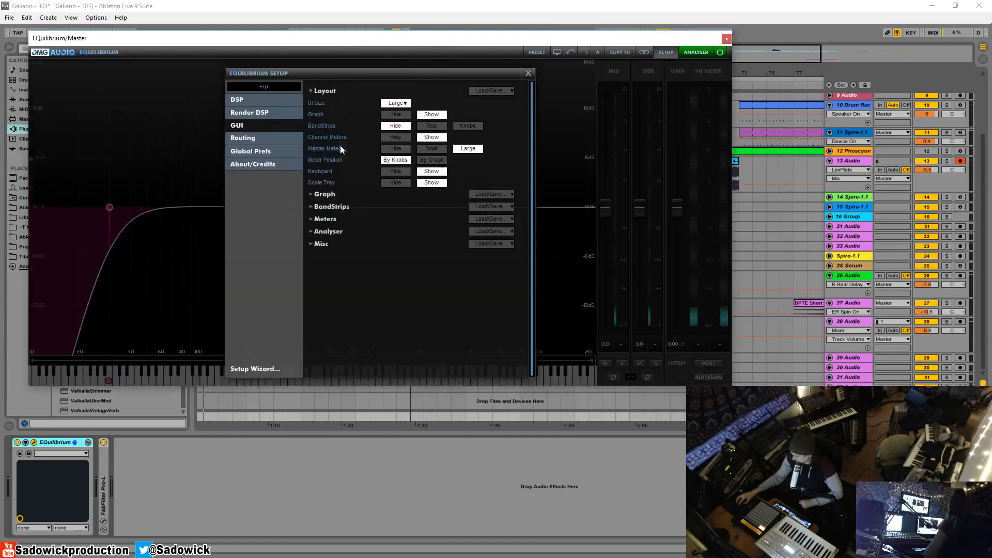
{"action": "left_click", "coordinate": [528, 73]}
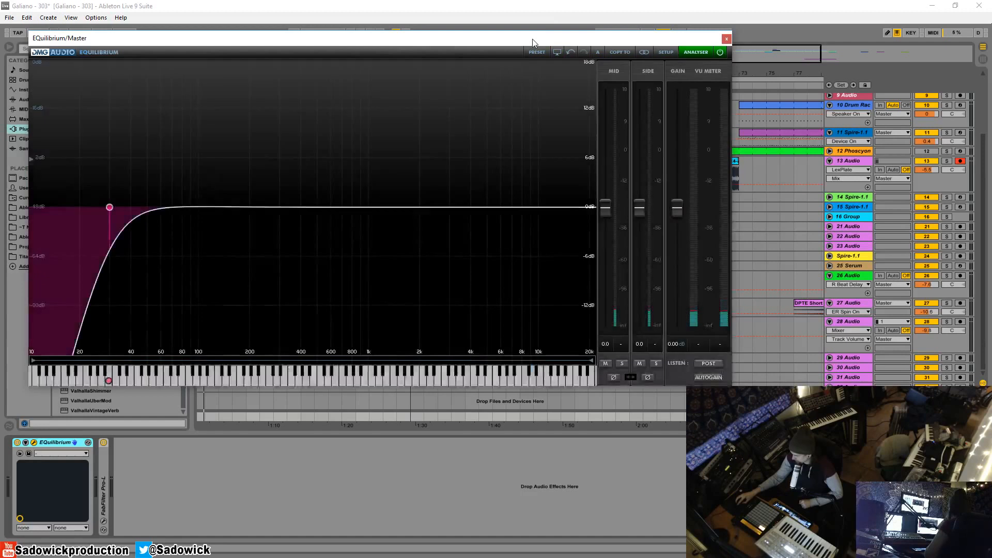
{"action": "left_click_drag", "start_coordinate": [532, 39], "coordinate": [529, 36]}
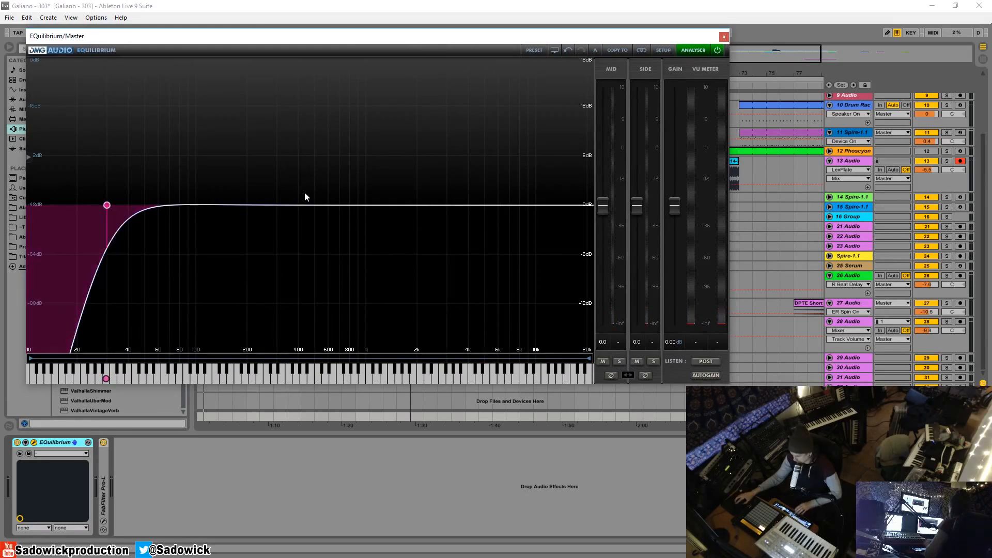
{"action": "left_click_drag", "start_coordinate": [285, 41], "coordinate": [282, 43]}
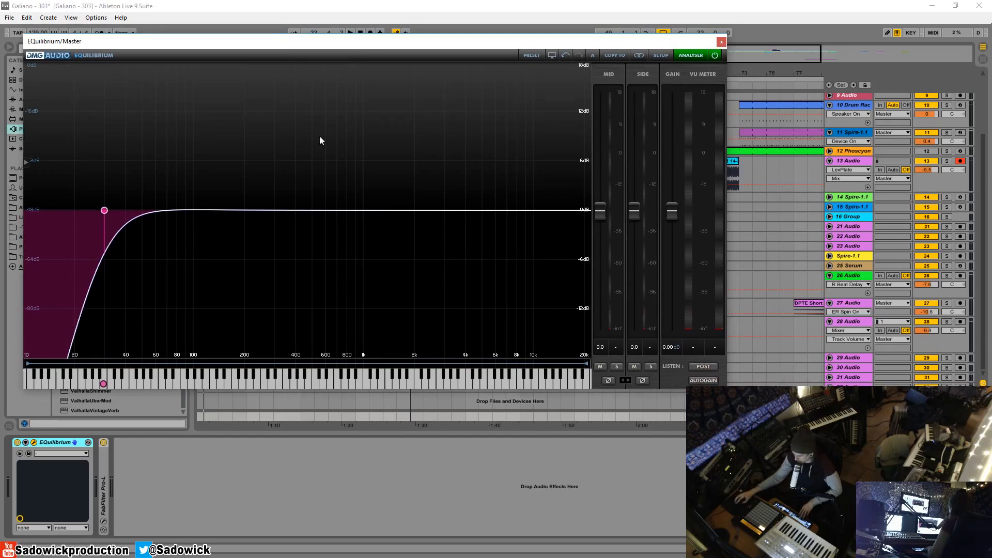
Play the song from bar 49 and examine its frequency spectrum in the EQuilibrium analyser.
{"action": "key", "text": "space"}
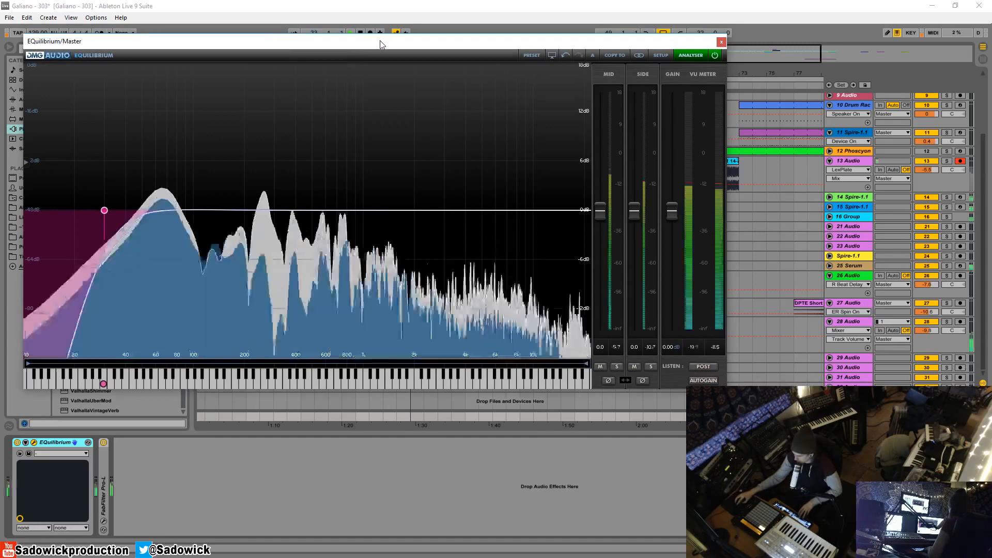
{"action": "left_click_drag", "start_coordinate": [469, 46], "coordinate": [446, 85]}
{"action": "left_click", "coordinate": [455, 117]}
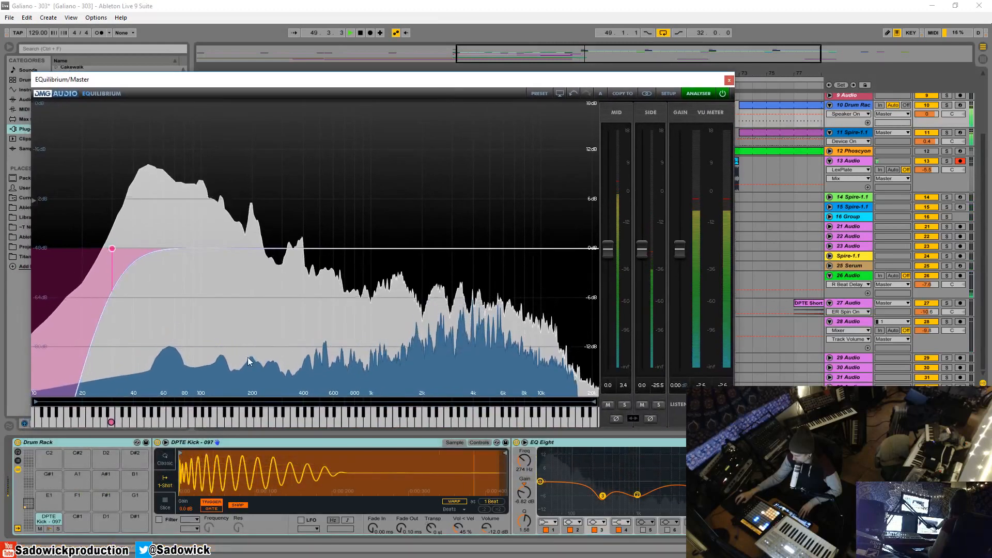
{"action": "key", "text": "space"}
Add a narrow peak band at about 200 Hz that cuts about 6 dB.
{"action": "left_click_drag", "start_coordinate": [257, 249], "coordinate": [250, 271]}
{"action": "key", "text": "space"}
{"action": "scroll", "coordinate": [250, 270], "scroll_direction": "up", "scroll_amount": 8}
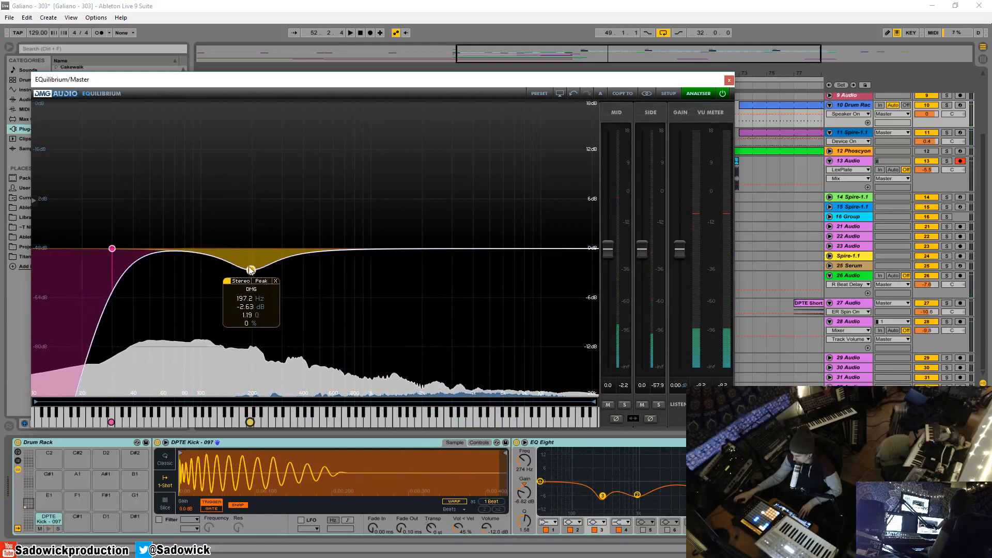
{"action": "key", "text": "space"}
{"action": "left_click_drag", "start_coordinate": [250, 269], "coordinate": [257, 302]}
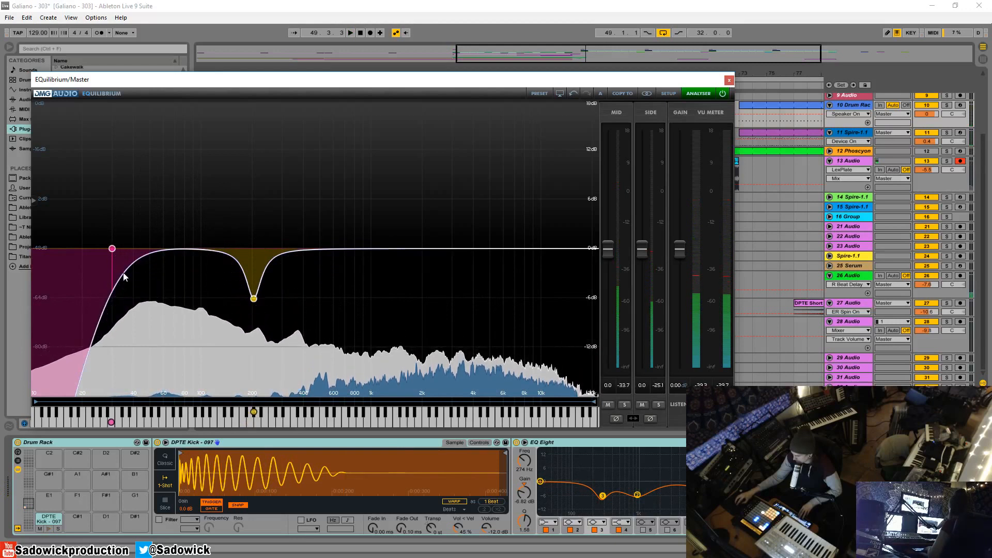
Add a single peak band at about 1.4 kHz cutting about 2.45 dB, removing the accidental duplicate band.
{"action": "key", "text": "space"}
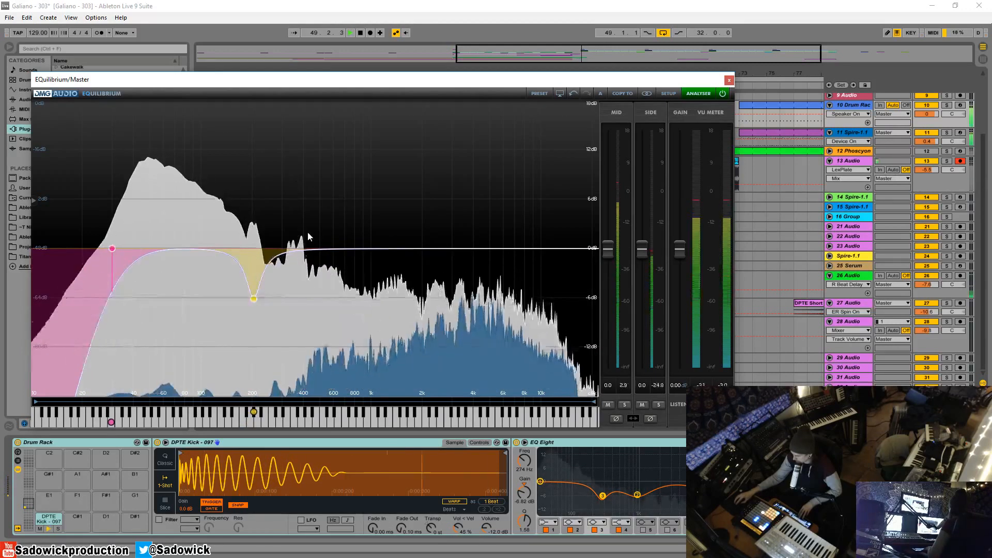
{"action": "key", "text": "space"}
{"action": "double_click", "coordinate": [398, 251]}
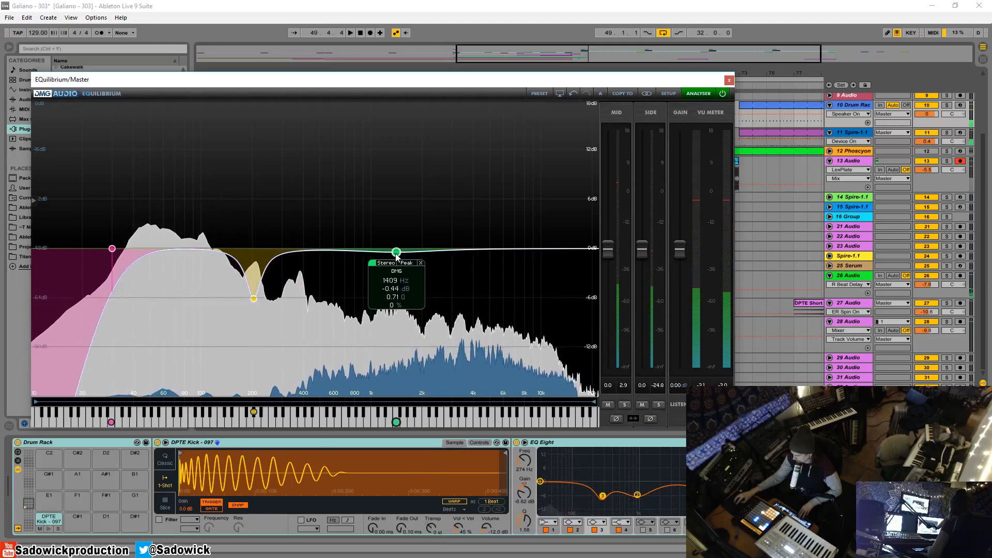
{"action": "double_click", "coordinate": [393, 248]}
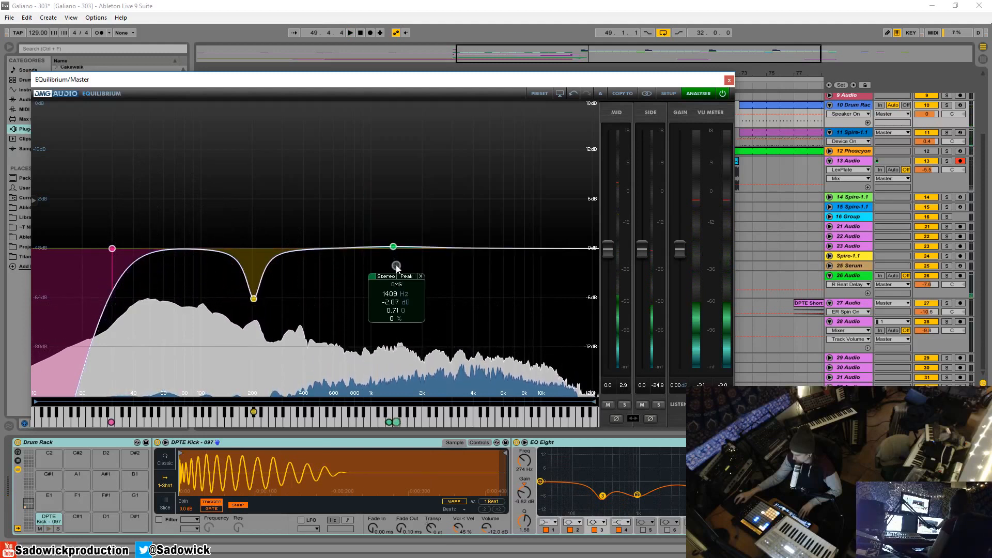
{"action": "left_click", "coordinate": [420, 279]}
{"action": "left_click_drag", "start_coordinate": [394, 247], "coordinate": [392, 263]}
{"action": "key", "text": "space"}
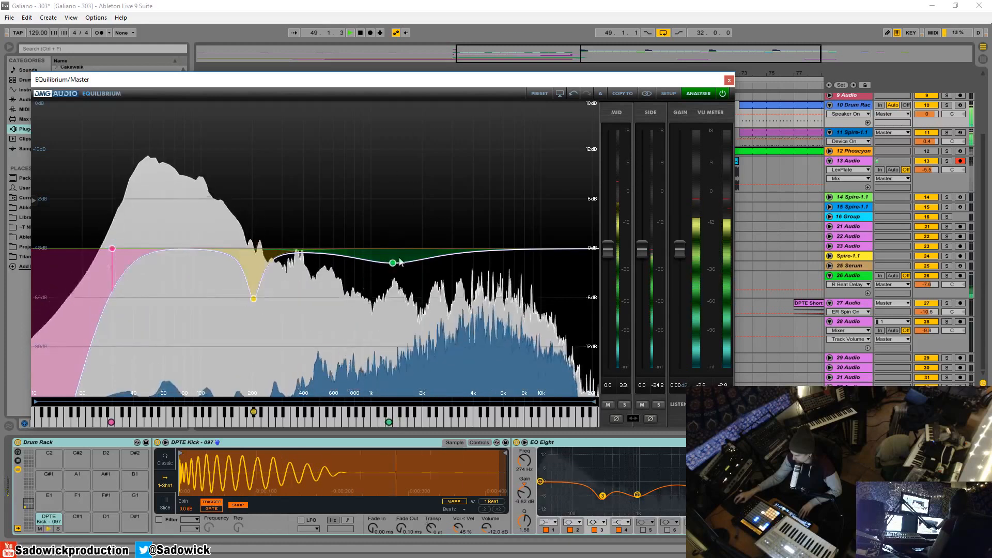
{"action": "left_click_drag", "start_coordinate": [393, 265], "coordinate": [398, 274]}
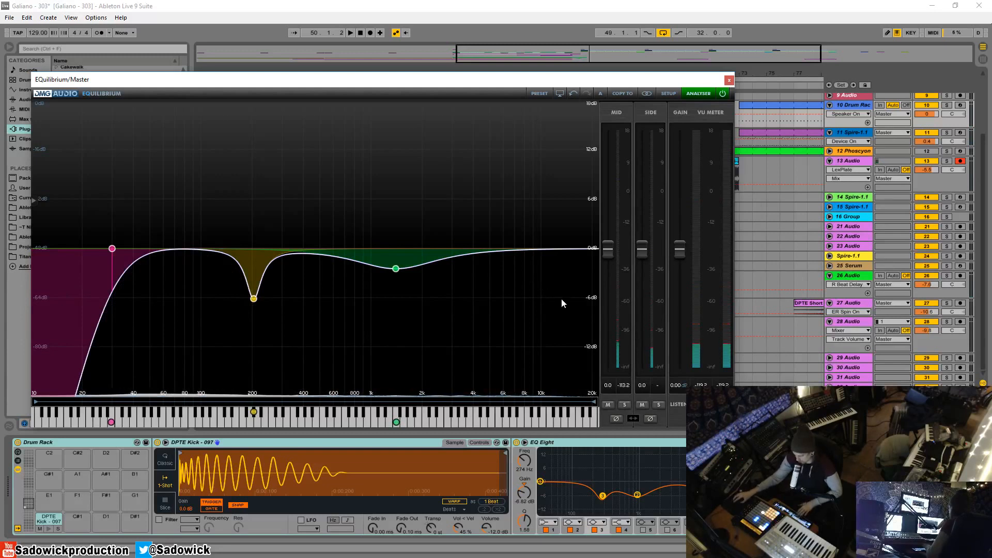
Narrow the 1.4 kHz band to a Q of about 1.44 and deepen its cut to about 2.76 dB during playback.
{"action": "key", "text": "space"}
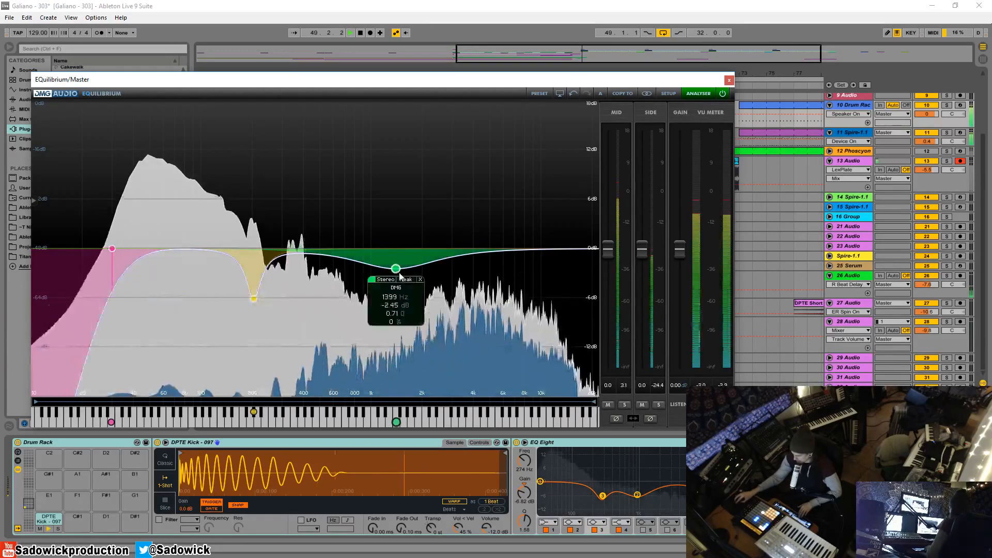
{"action": "left_click_drag", "start_coordinate": [398, 268], "coordinate": [398, 271]}
{"action": "scroll", "coordinate": [398, 271], "scroll_direction": "up", "scroll_amount": 4}
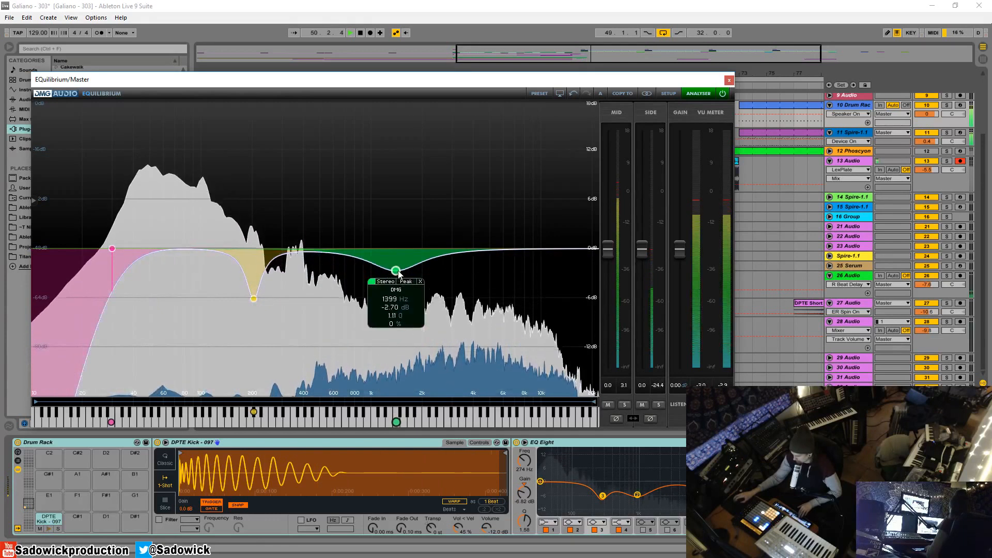
{"action": "scroll", "coordinate": [398, 271], "scroll_direction": "up", "scroll_amount": 3}
{"action": "mouse_move", "coordinate": [398, 272]}
{"action": "left_mouse_down"}
{"action": "mouse_move", "coordinate": [404, 299]}
{"action": "mouse_move", "coordinate": [385, 288]}
{"action": "mouse_move", "coordinate": [397, 271]}
{"action": "left_mouse_up"}
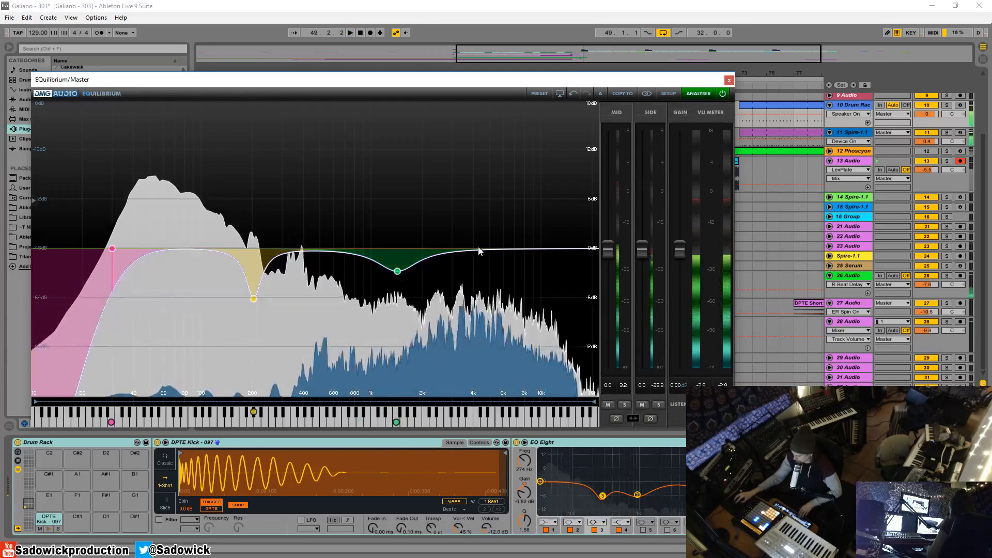
Add a peak band at about 5 kHz cutting about 1.38 dB with a Q of 1.35.
{"action": "double_click", "coordinate": [483, 250]}
{"action": "left_click_drag", "start_coordinate": [482, 250], "coordinate": [490, 260]}
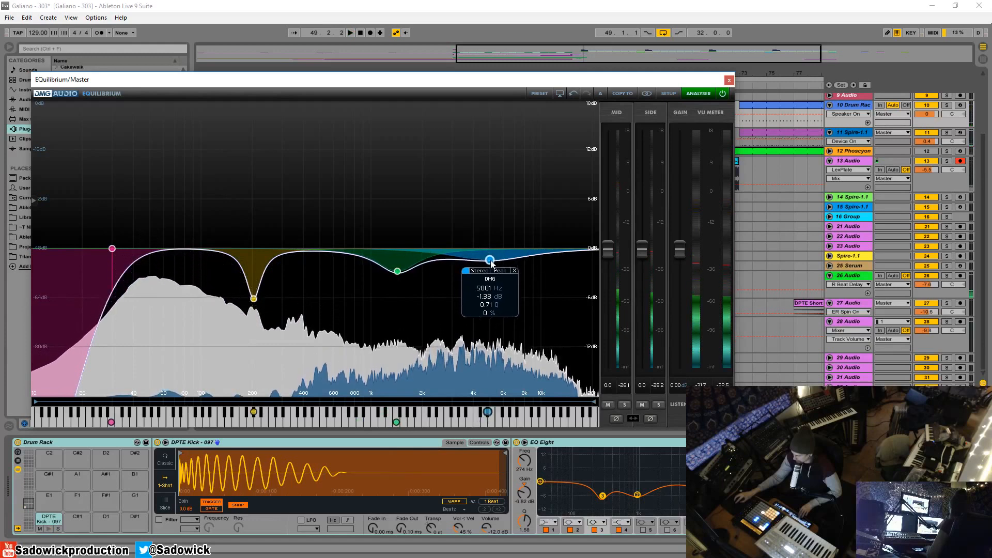
{"action": "scroll", "coordinate": [490, 262], "scroll_direction": "up", "scroll_amount": 3}
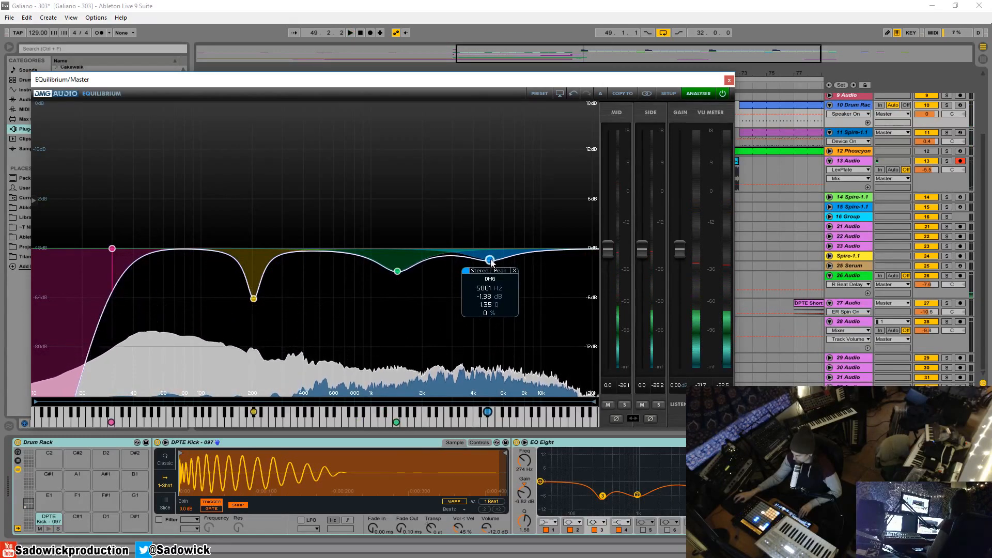
Ease the 1.4 kHz band's cut to about 2 dB and play the song to hear the adjusted EQ.
{"action": "mouse_move", "coordinate": [255, 302]}
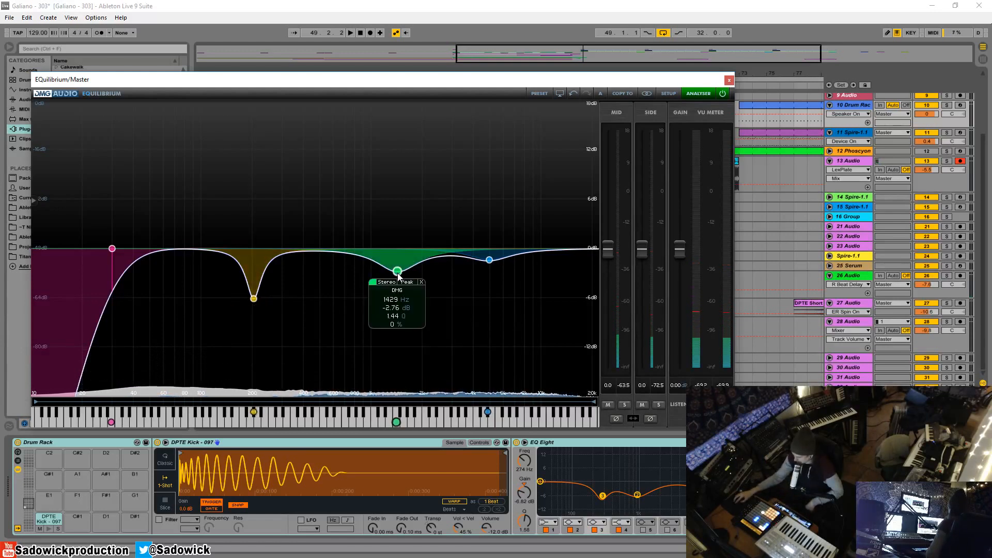
{"action": "mouse_move", "coordinate": [401, 279]}
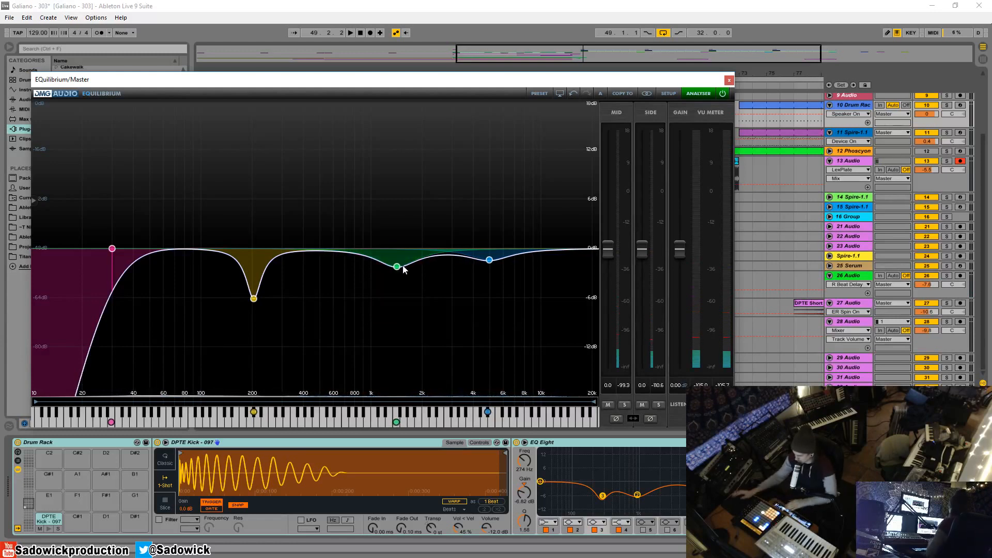
{"action": "key", "text": "space"}
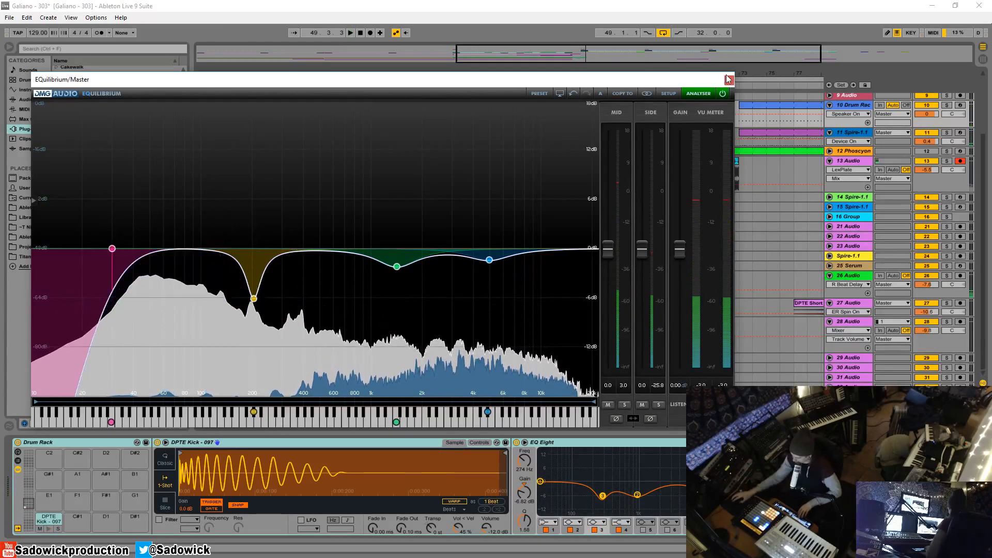
Toggle EQuilibrium's bypass during playback to compare the master with and without the EQ.
{"action": "left_click", "coordinate": [722, 94]}
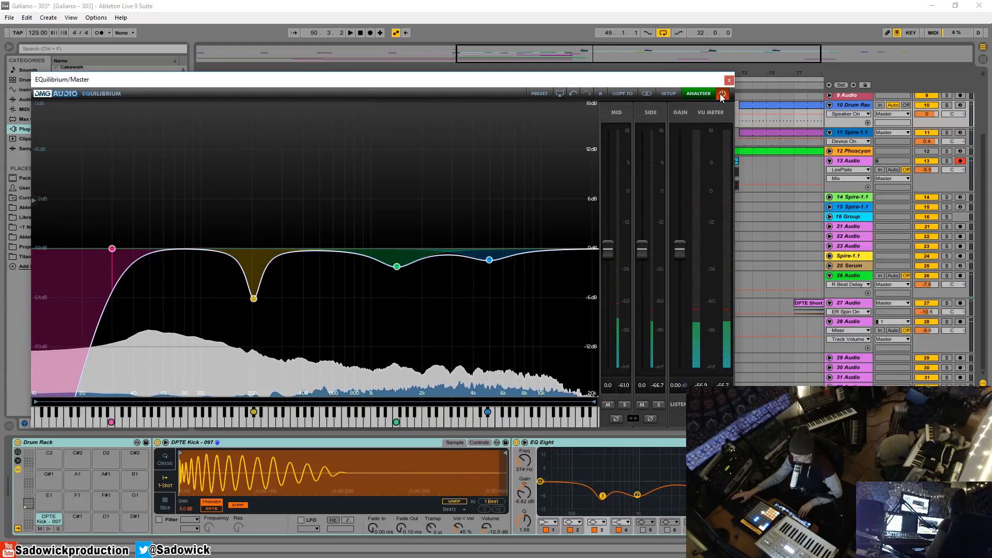
{"action": "key", "text": "space"}
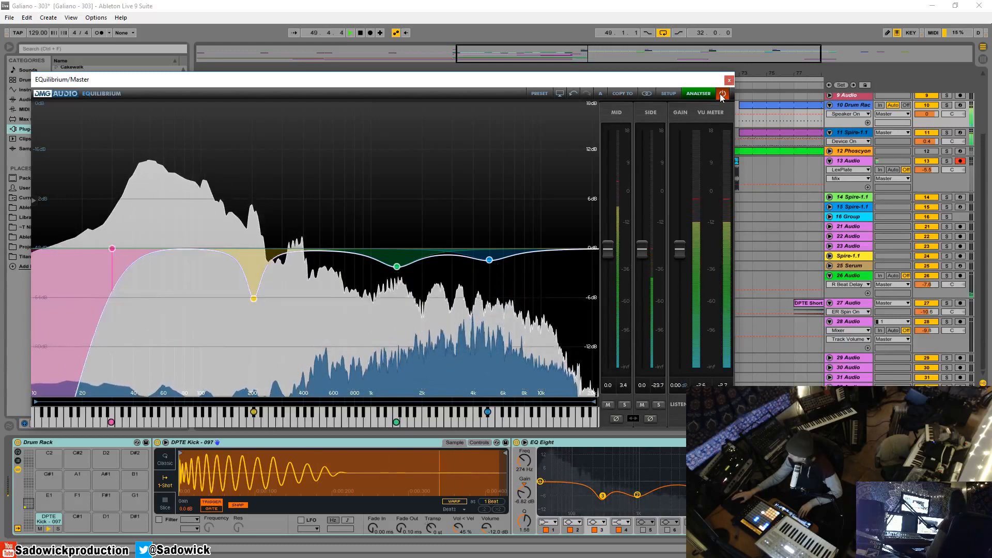
{"action": "left_click", "coordinate": [722, 95]}
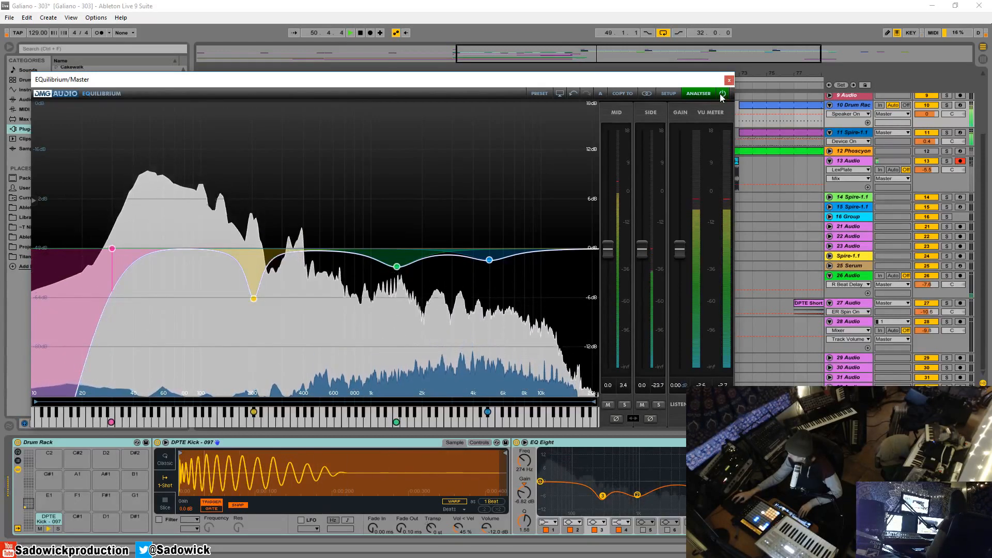
{"action": "left_click", "coordinate": [722, 95]}
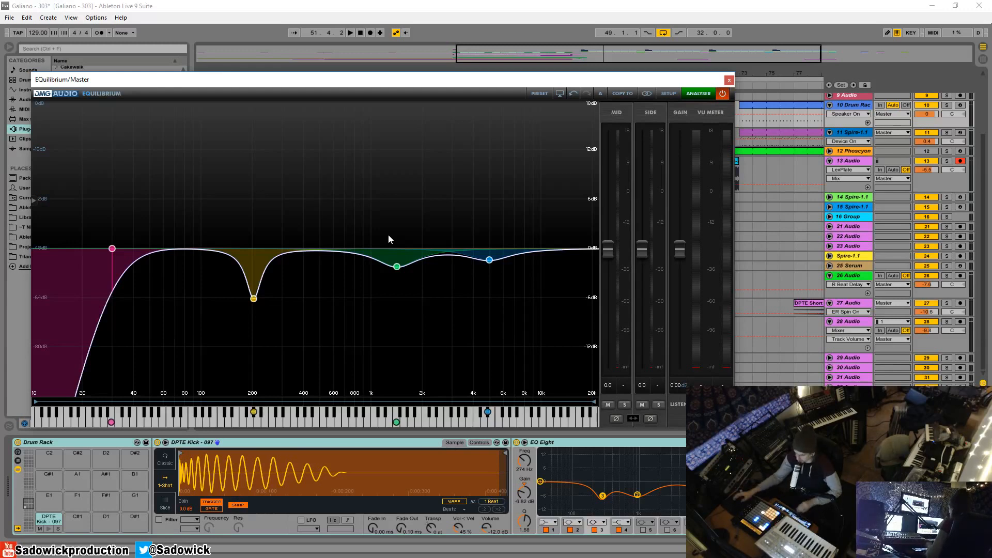
{"action": "left_click", "coordinate": [397, 267]}
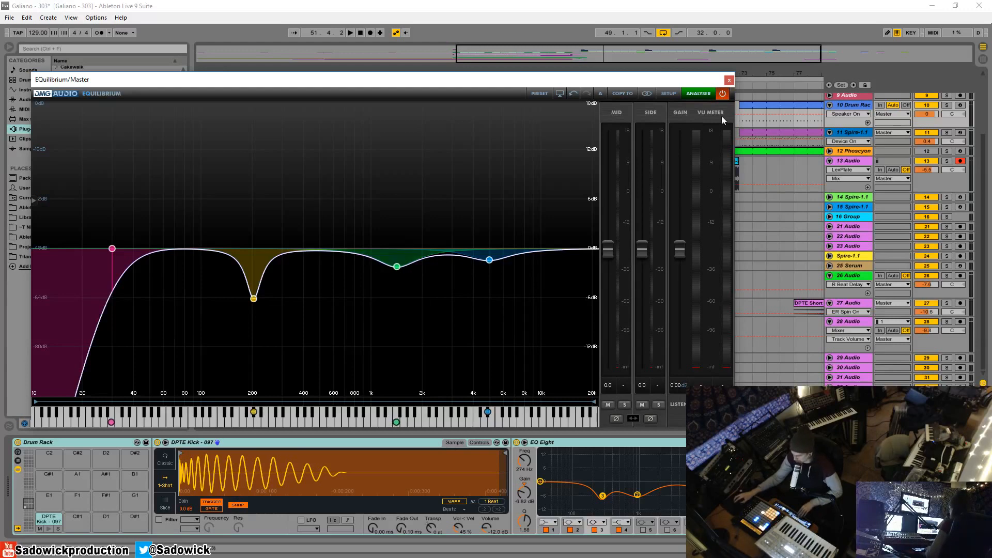
{"action": "left_click", "coordinate": [723, 94]}
{"action": "key", "text": "space"}
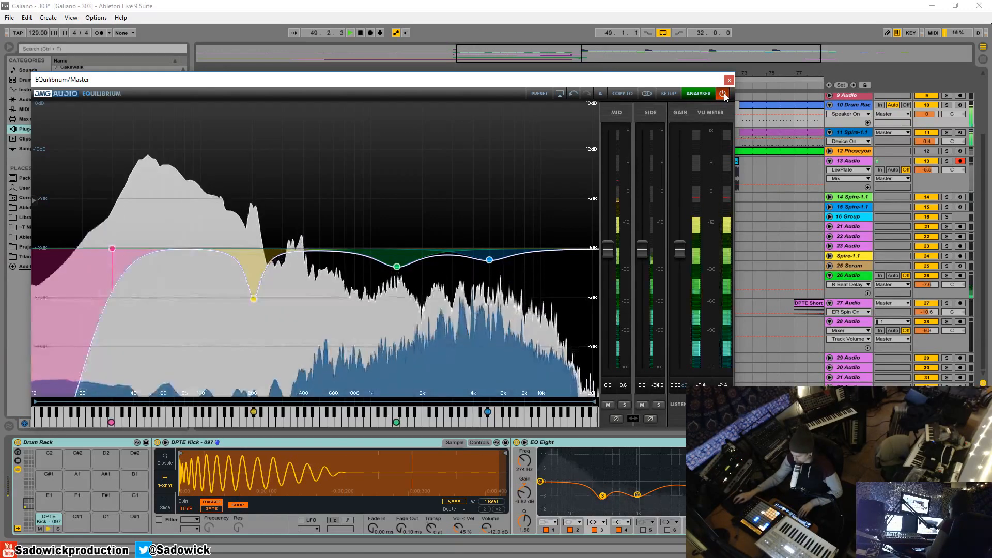
{"action": "left_click", "coordinate": [723, 93]}
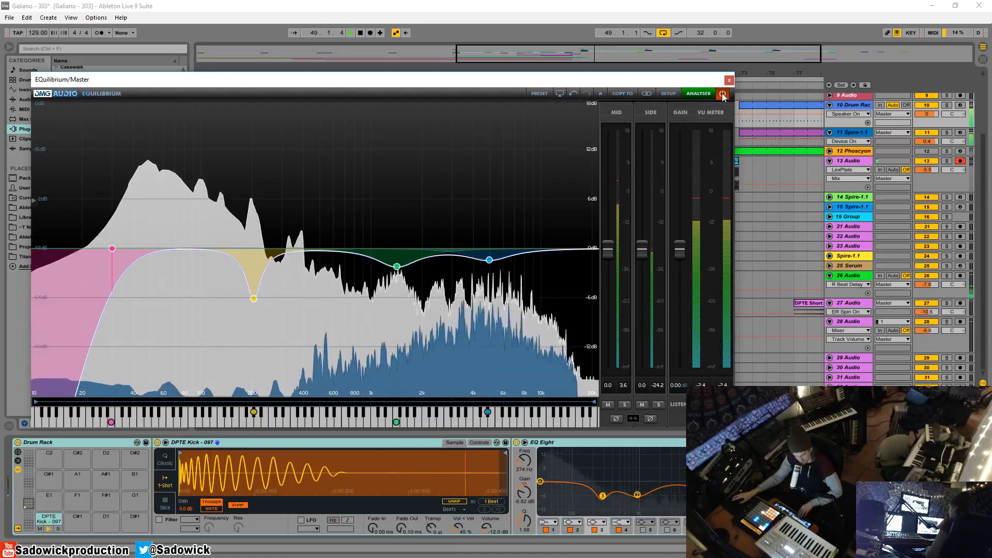
Compare the master again with EQuilibrium bypassed and active, and examine the narrow cut at about 200 Hz.
{"action": "left_click", "coordinate": [723, 94]}
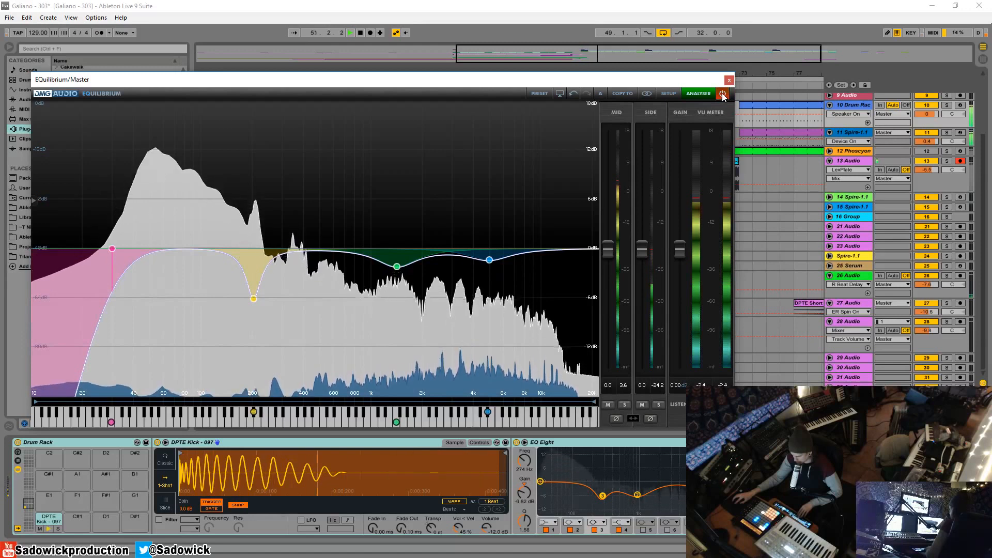
{"action": "left_click", "coordinate": [723, 93]}
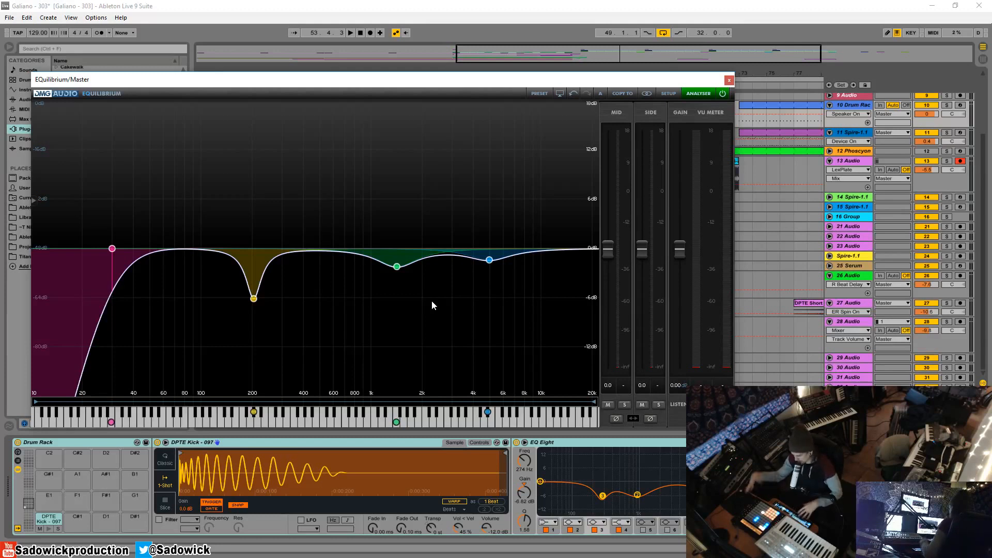
{"action": "left_click", "coordinate": [254, 299]}
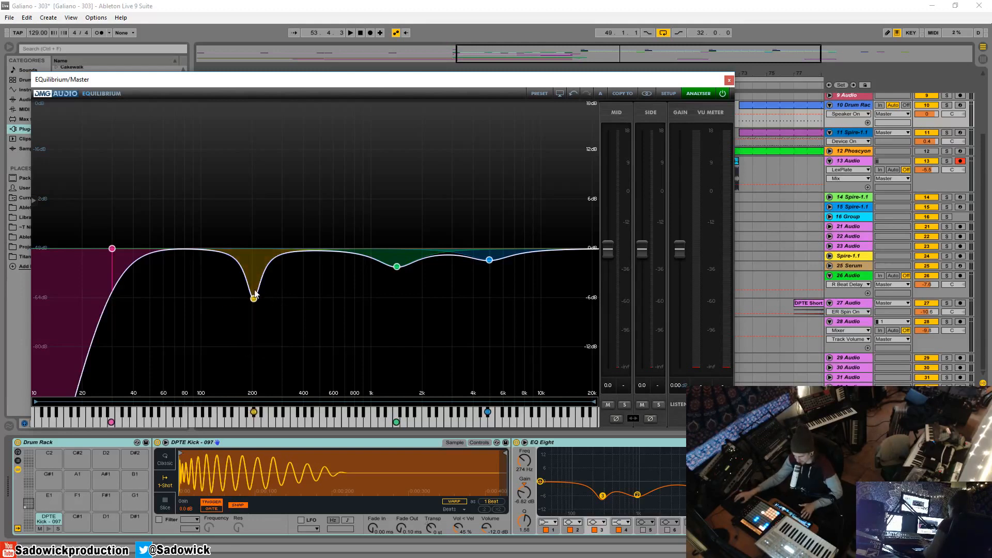
{"action": "mouse_move", "coordinate": [256, 296]}
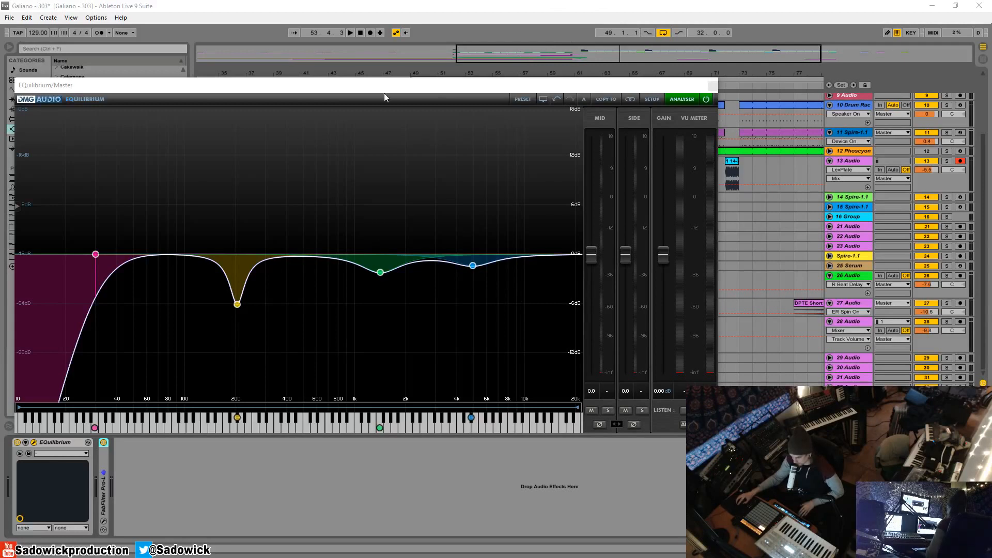
Play the song from bar 73 to check the EQ and close the EQuilibrium window.
{"action": "left_click", "coordinate": [751, 110]}
{"action": "key", "text": "space"}
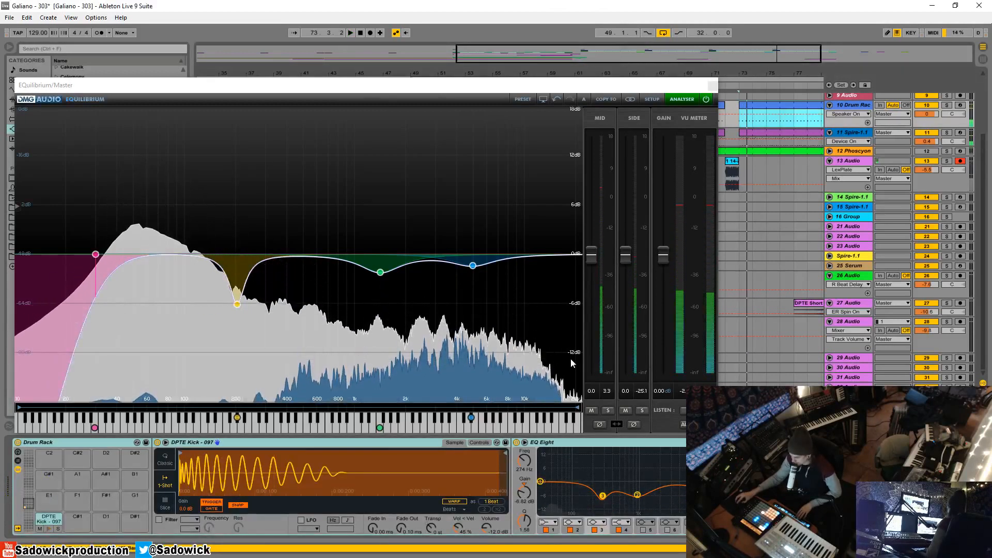
{"action": "left_click", "coordinate": [713, 86]}
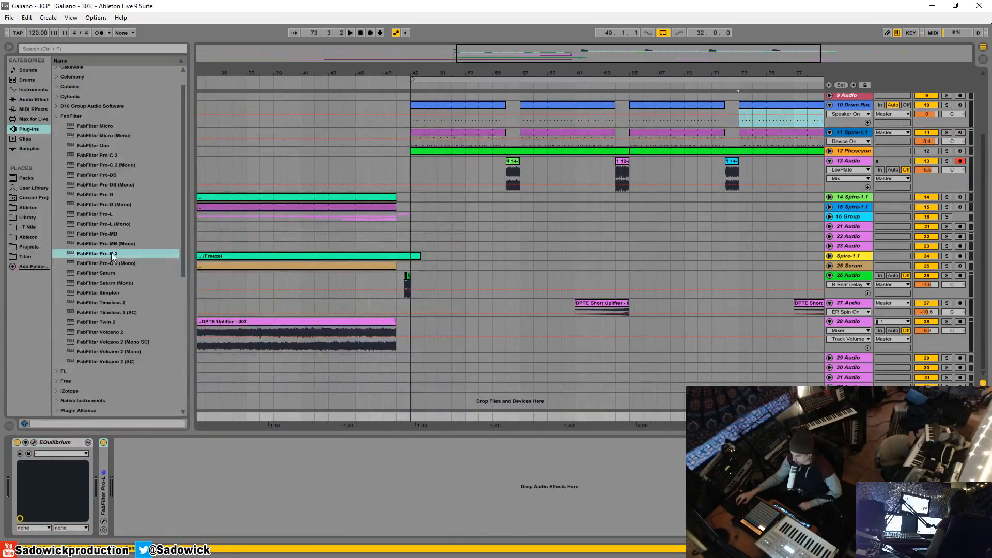
Insert FabFilter Pro-Q 2 on the master between EQuilibrium and Pro-L, and bring up its editor window.
{"action": "left_click_drag", "start_coordinate": [110, 253], "coordinate": [95, 454]}
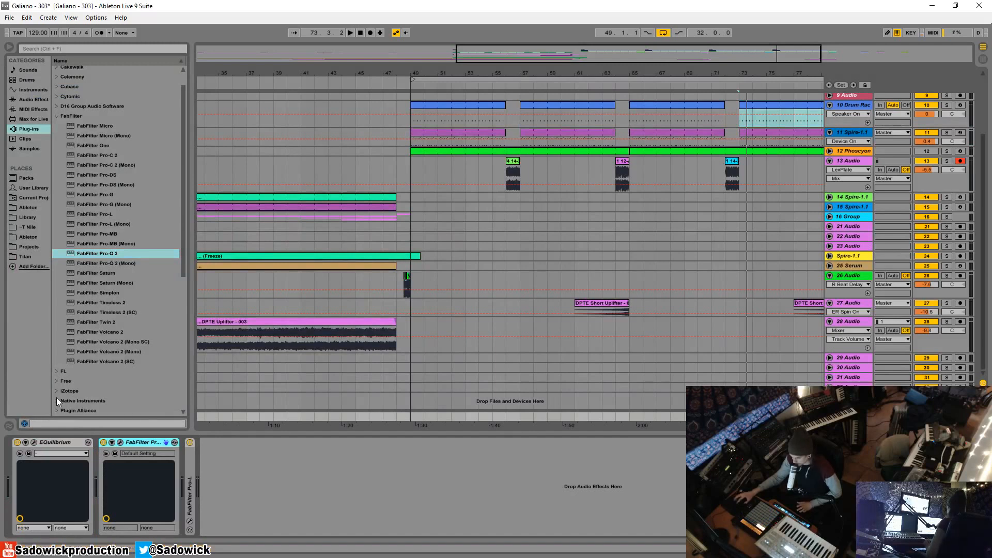
{"action": "left_click", "coordinate": [120, 444]}
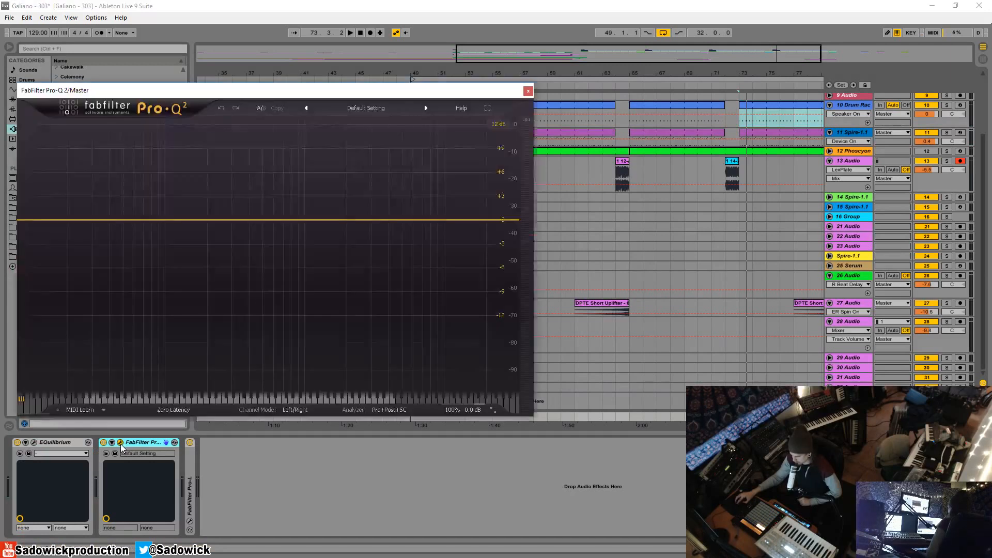
{"action": "left_click", "coordinate": [33, 443]}
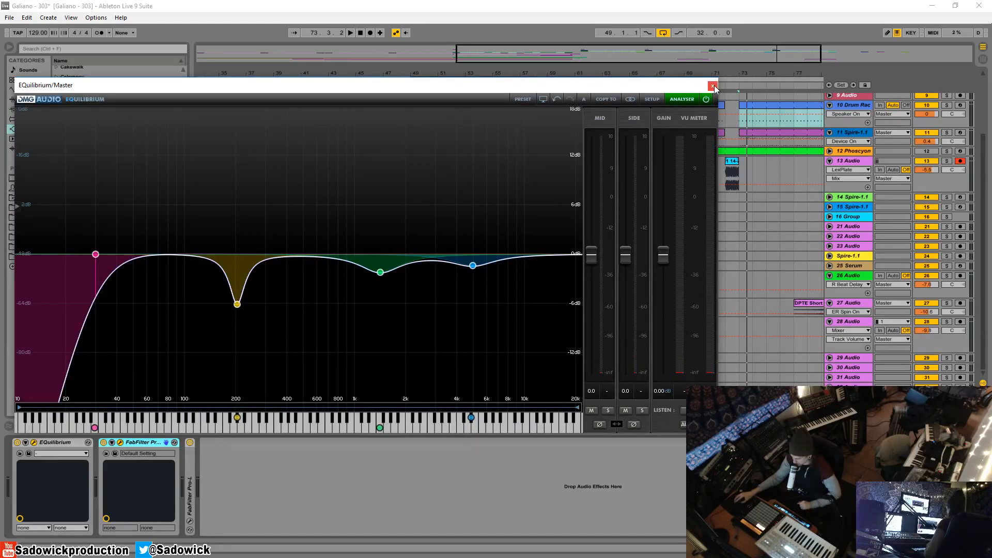
{"action": "left_click", "coordinate": [137, 443]}
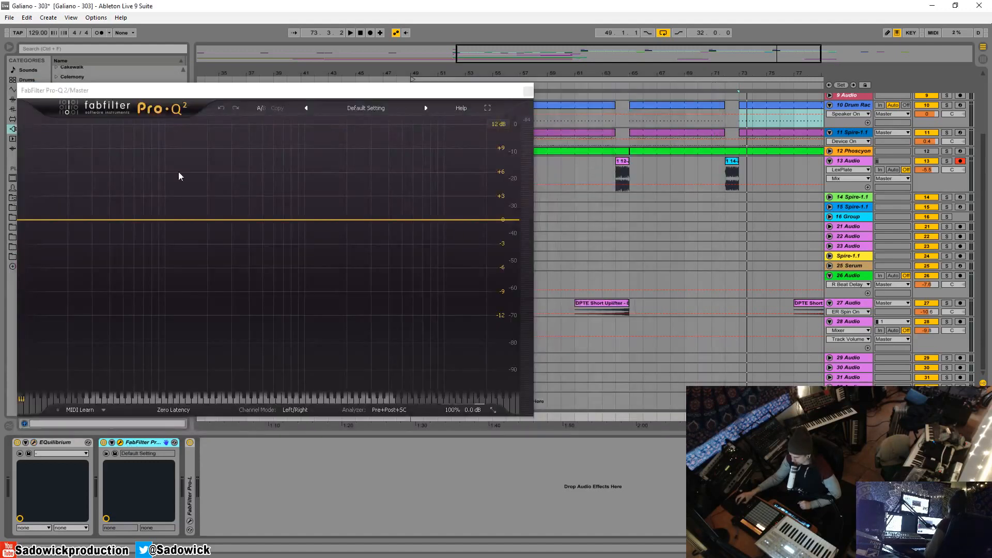
{"action": "left_click_drag", "start_coordinate": [200, 95], "coordinate": [213, 87]}
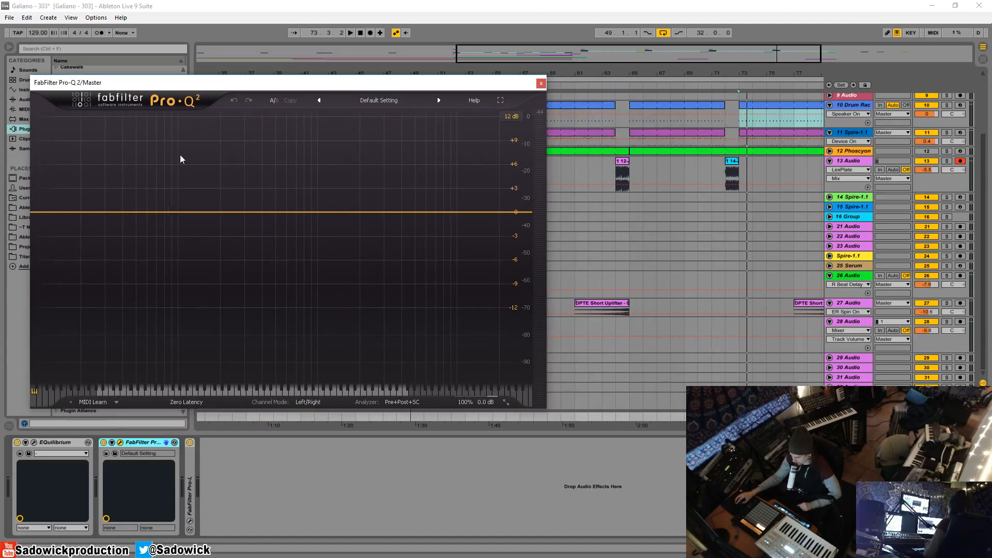
Switch Pro-Q 2's channel mode from Left/Right to Mid/Side.
{"action": "left_click", "coordinate": [309, 402]}
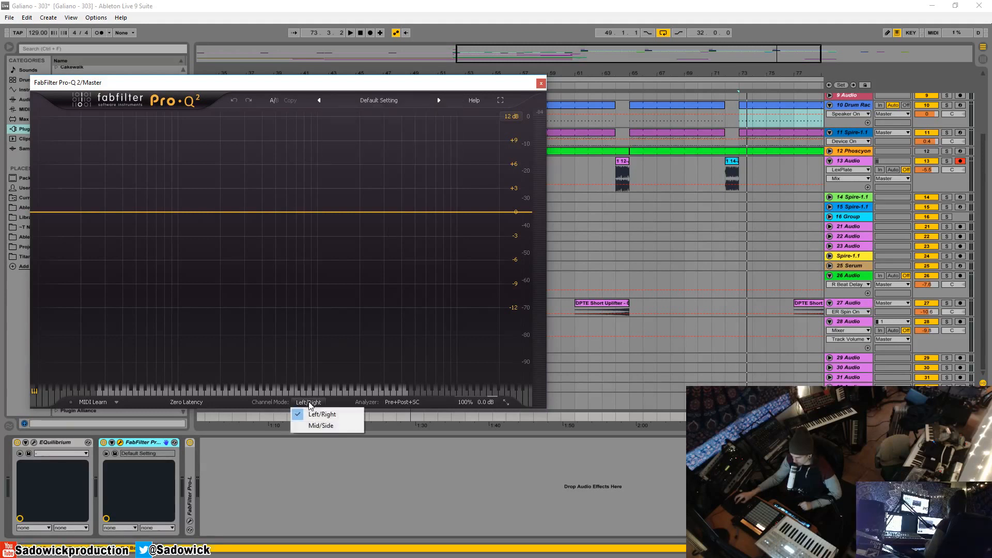
{"action": "left_click", "coordinate": [320, 427]}
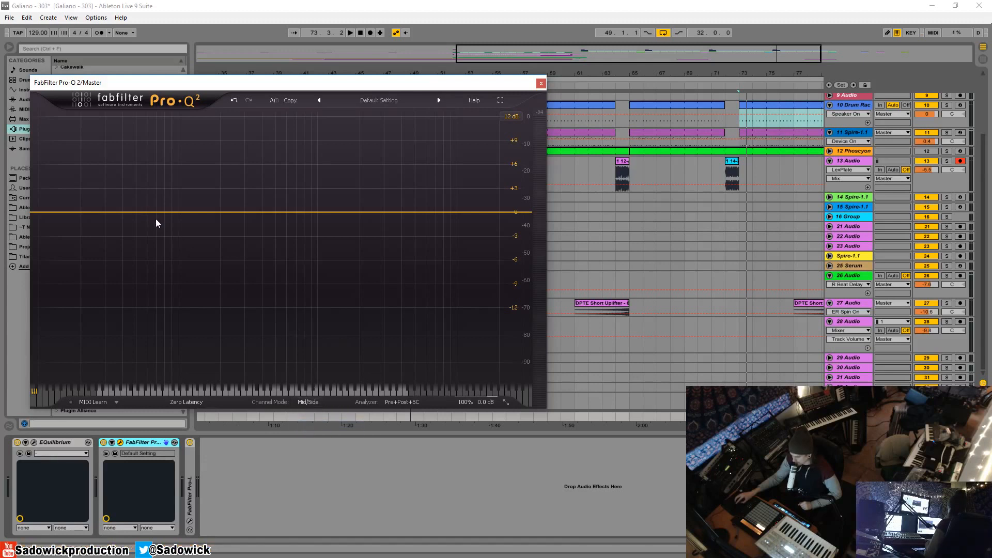
{"action": "left_click", "coordinate": [288, 402]}
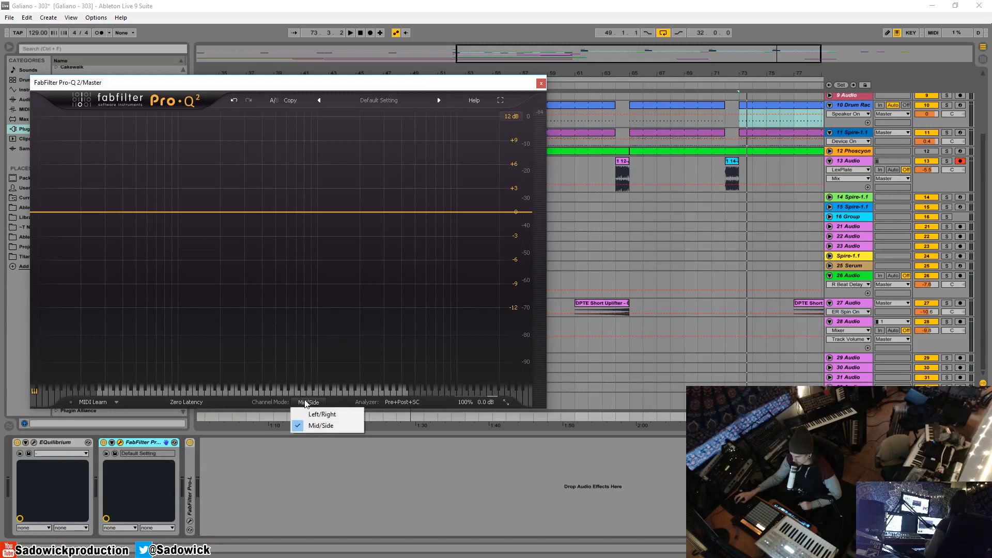
{"action": "left_click", "coordinate": [337, 417]}
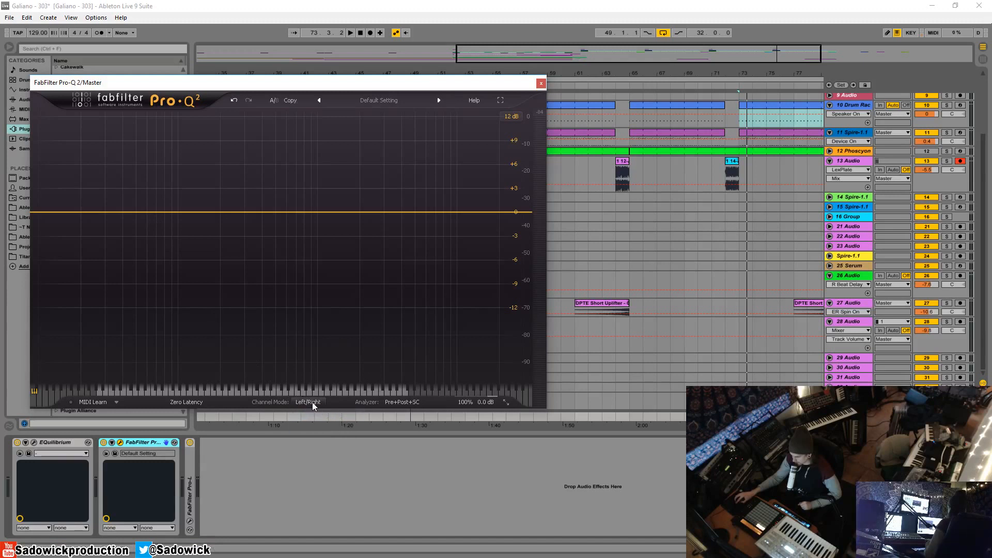
{"action": "left_click", "coordinate": [312, 402]}
{"action": "left_click", "coordinate": [321, 424]}
Add a bell band at about 37 Hz in Pro-Q 2 and assign it to the mid channel.
{"action": "left_click", "coordinate": [122, 214]}
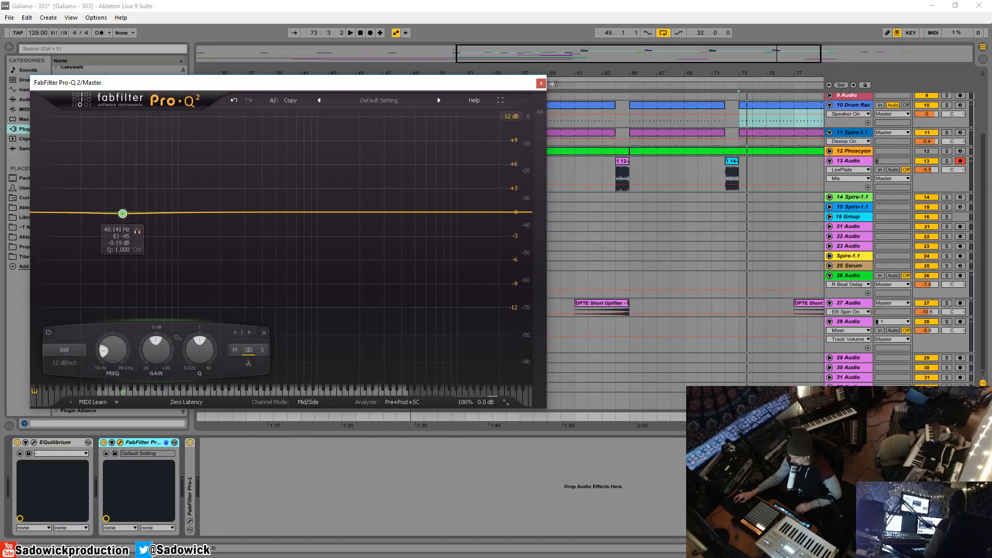
{"action": "key", "text": "space"}
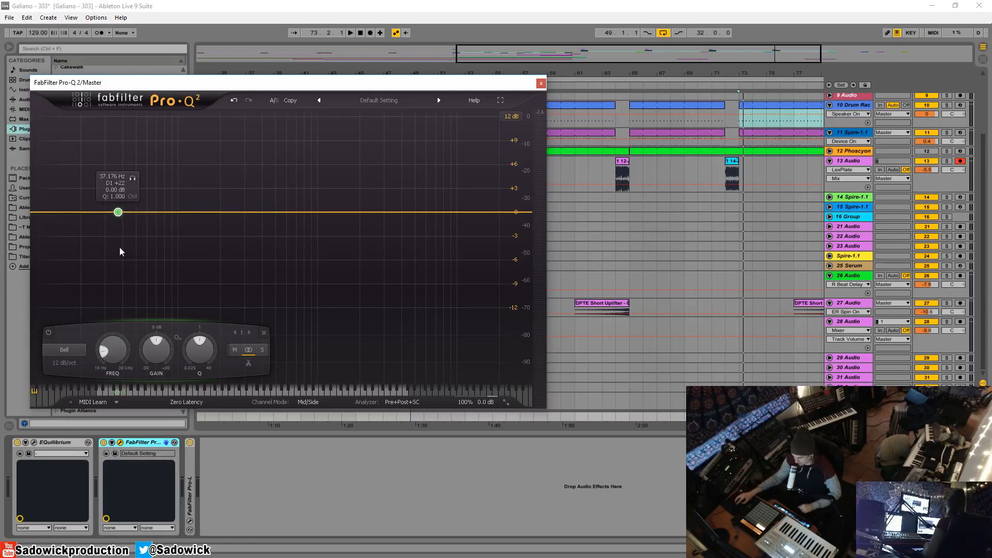
{"action": "left_click", "coordinate": [261, 351]}
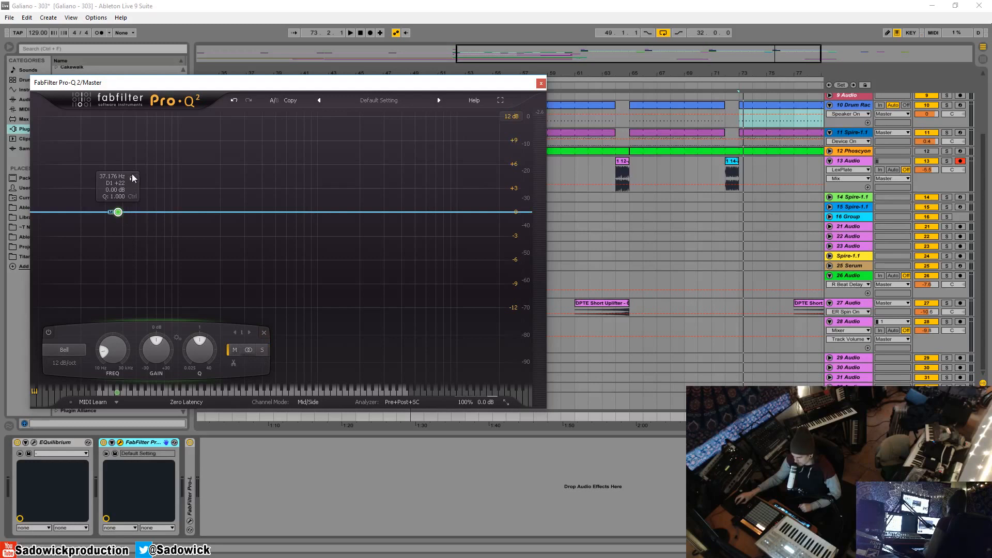
Audition the band soloed during playback, sweeping it with a side boost of about 3 dB near 3.7 kHz, and return it to about 42 Hz.
{"action": "left_click", "coordinate": [134, 178]}
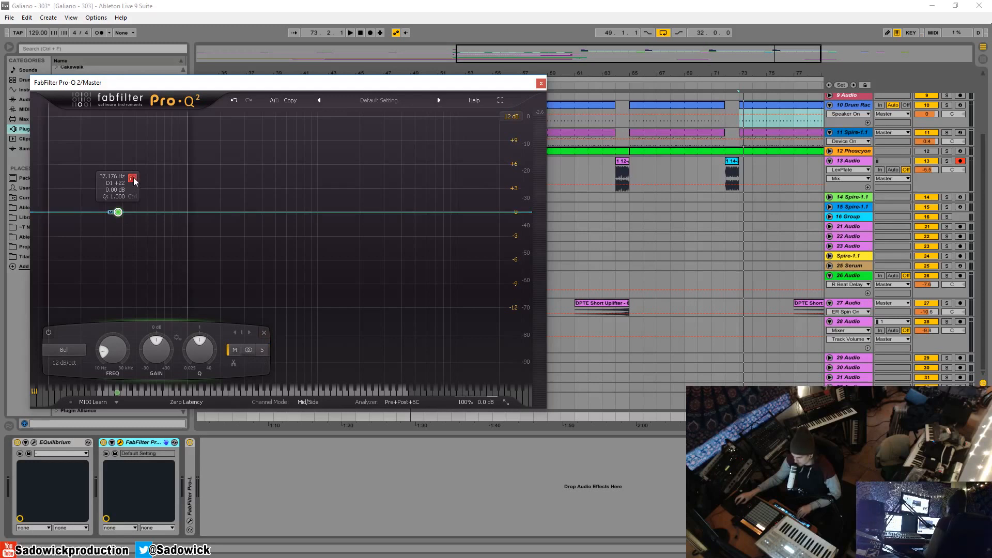
{"action": "key", "text": "space"}
{"action": "left_click_drag", "start_coordinate": [134, 181], "coordinate": [426, 152]}
{"action": "left_click", "coordinate": [288, 177]}
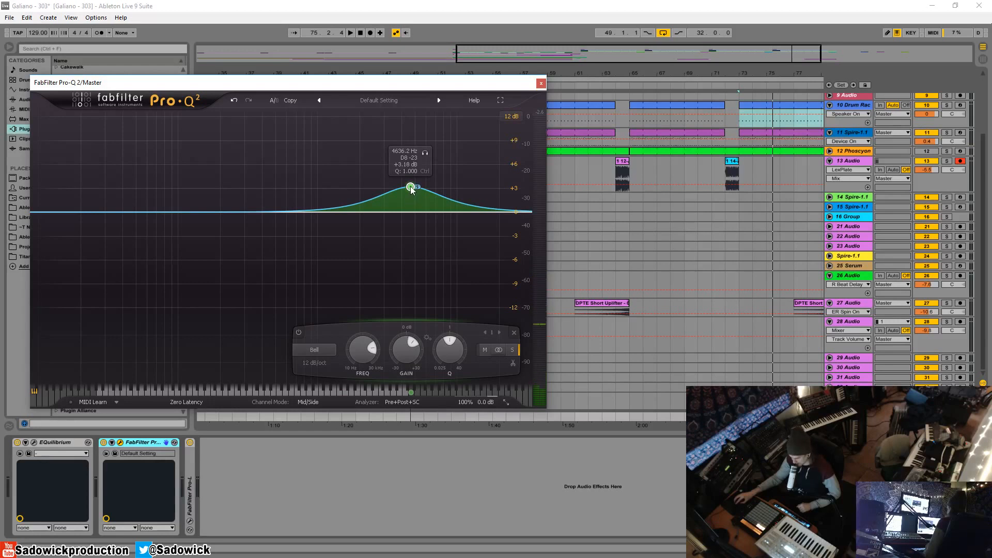
{"action": "left_click_drag", "start_coordinate": [409, 188], "coordinate": [396, 190]}
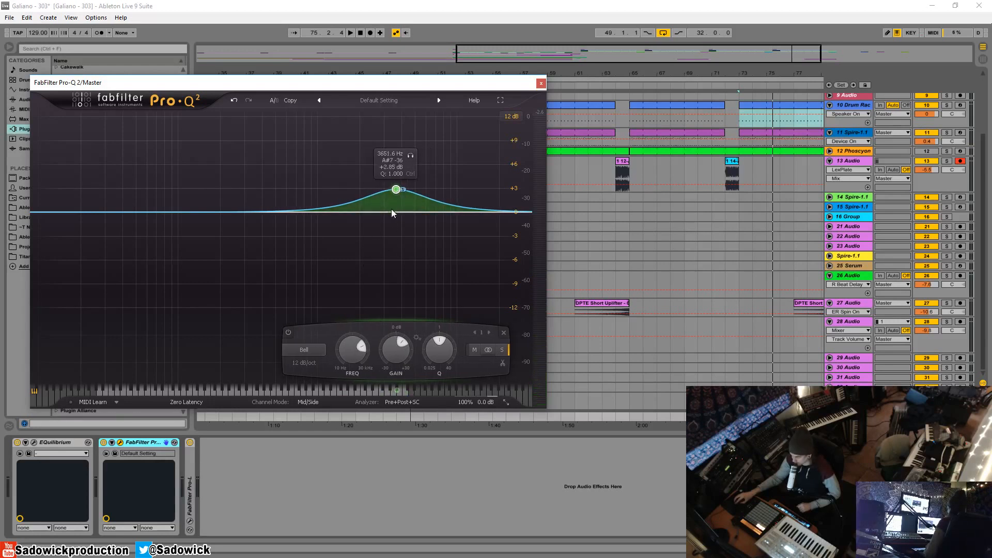
{"action": "left_click_drag", "start_coordinate": [396, 189], "coordinate": [127, 215]}
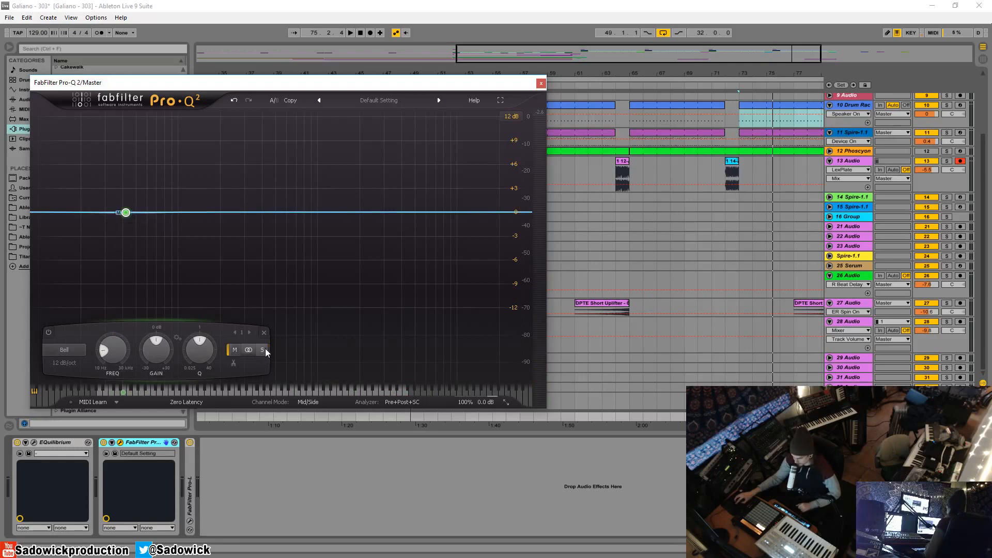
Make the 42 Hz band a side-channel low cut and raise its frequency to about 215 Hz during playback.
{"action": "left_click", "coordinate": [64, 350]}
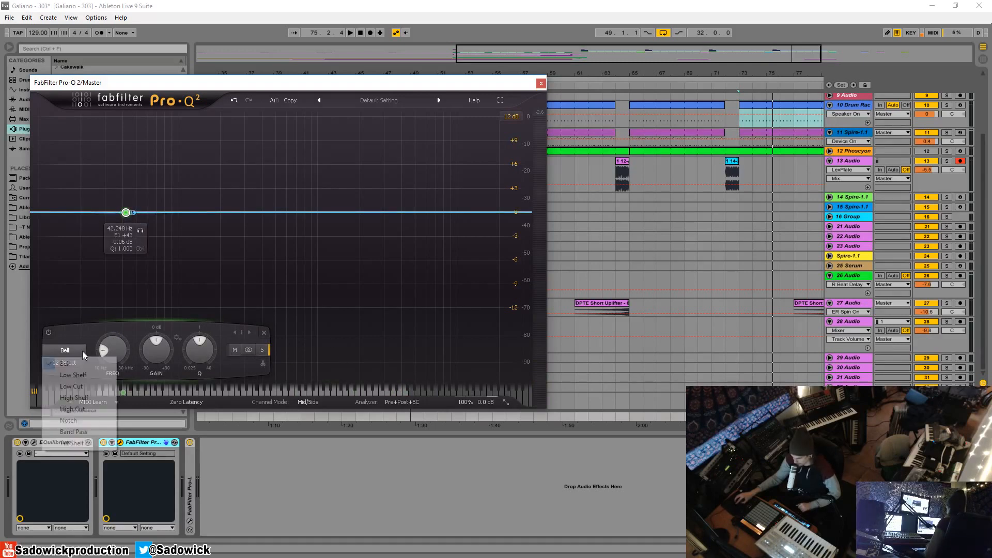
{"action": "left_click", "coordinate": [95, 387]}
{"action": "key", "text": "space"}
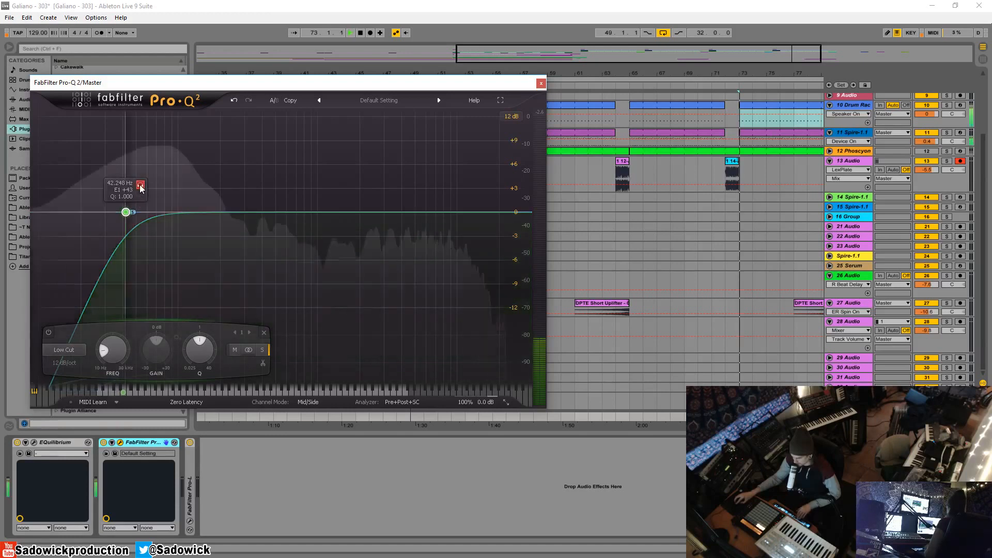
{"action": "left_click_drag", "start_coordinate": [127, 212], "coordinate": [240, 209]}
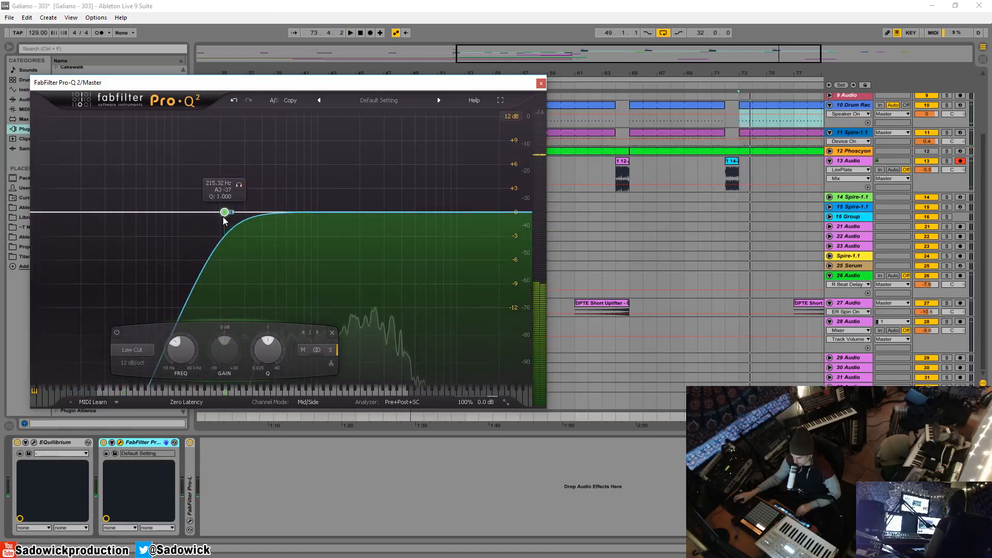
Try a gentler 6 dB/oct slope on the side low cut, sweeping its frequency up to about 569 Hz during playback.
{"action": "scroll", "coordinate": [224, 218], "scroll_direction": "down", "scroll_amount": 1}
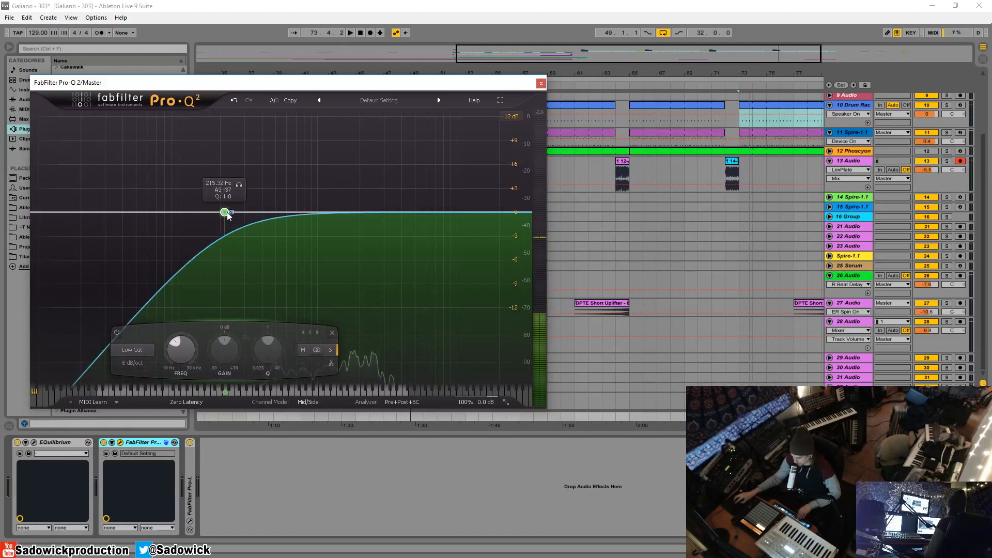
{"action": "left_click_drag", "start_coordinate": [225, 213], "coordinate": [259, 216]}
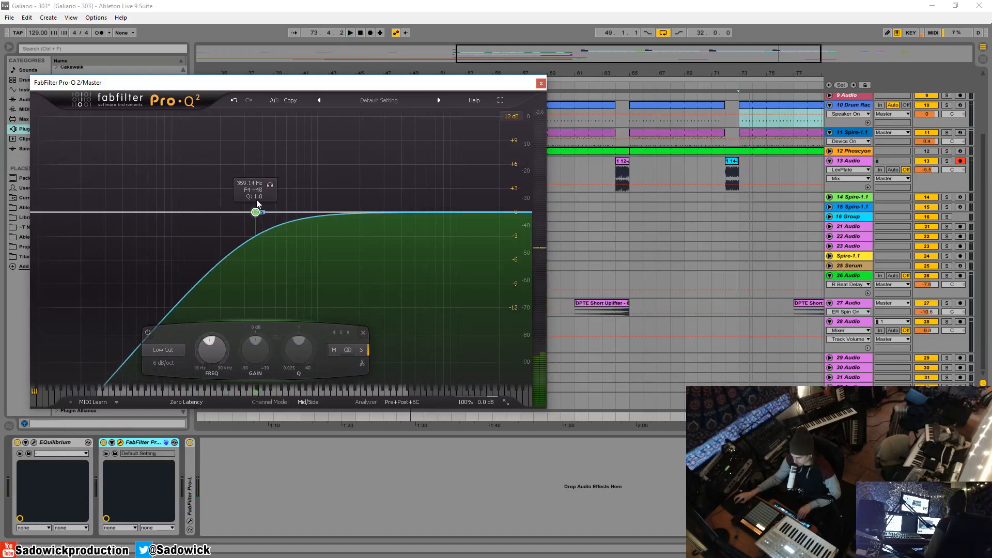
{"action": "key", "text": "space"}
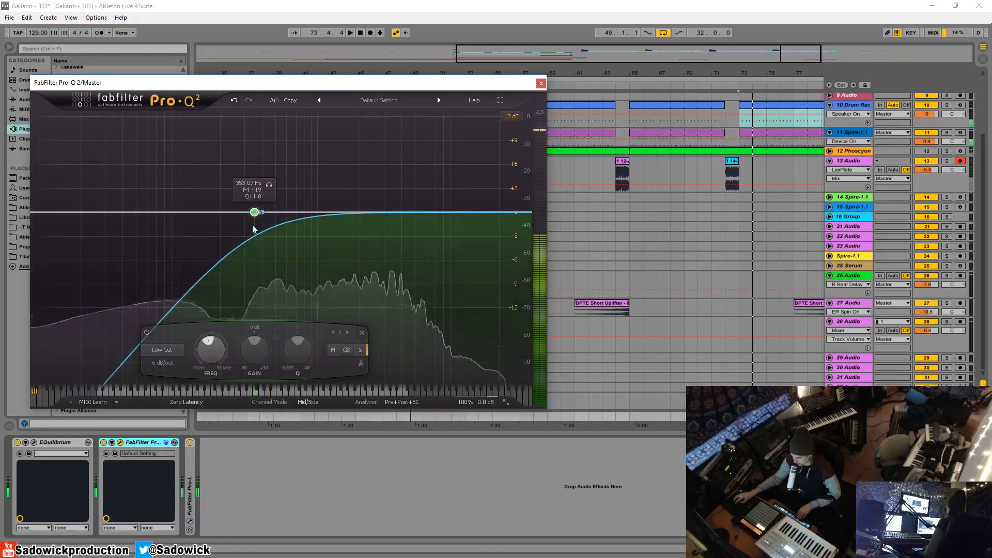
{"action": "left_click_drag", "start_coordinate": [255, 213], "coordinate": [283, 214]}
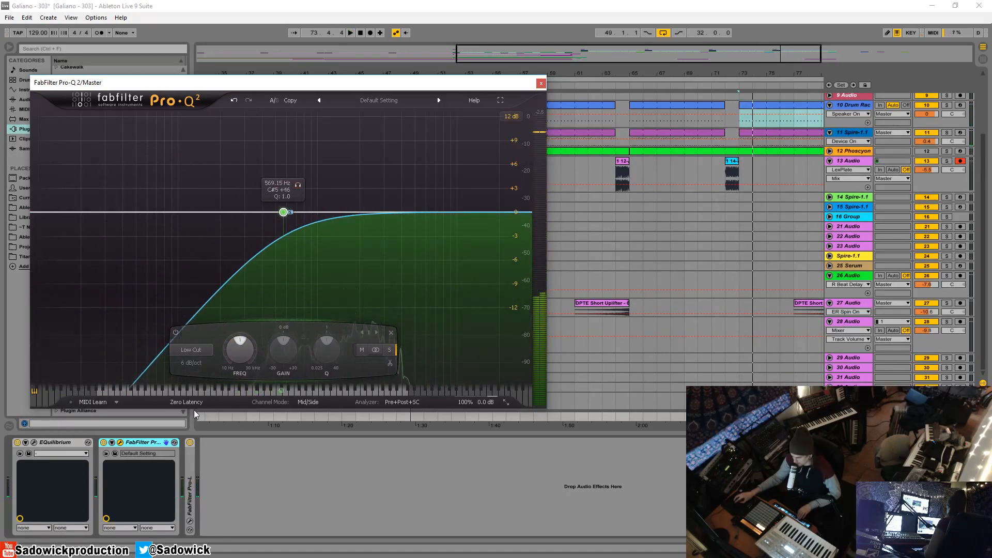
Set the side low cut's slope to 12 dB/oct and tune its frequency to about 460 Hz while listening.
{"action": "left_click", "coordinate": [193, 363]}
{"action": "left_click", "coordinate": [202, 387]}
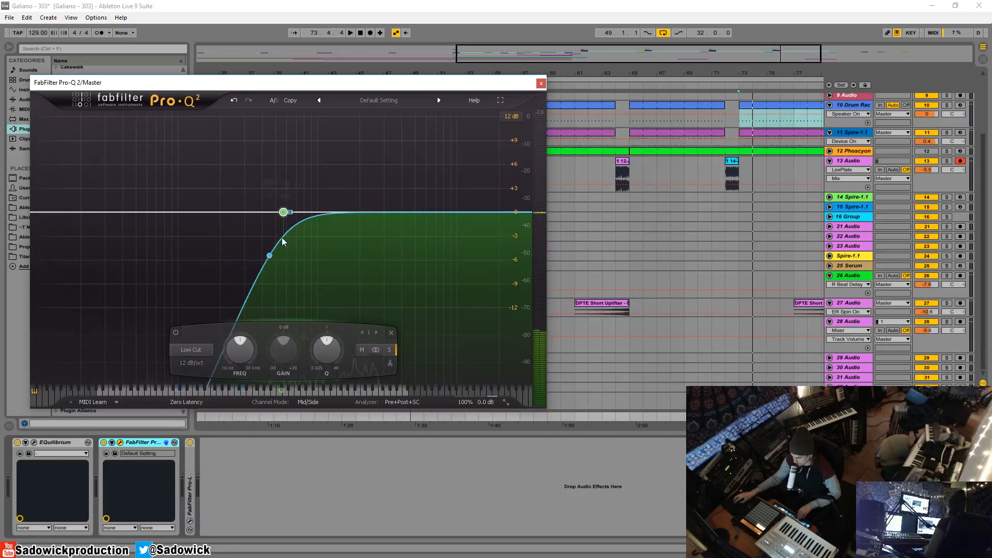
{"action": "left_click_drag", "start_coordinate": [283, 212], "coordinate": [260, 212]}
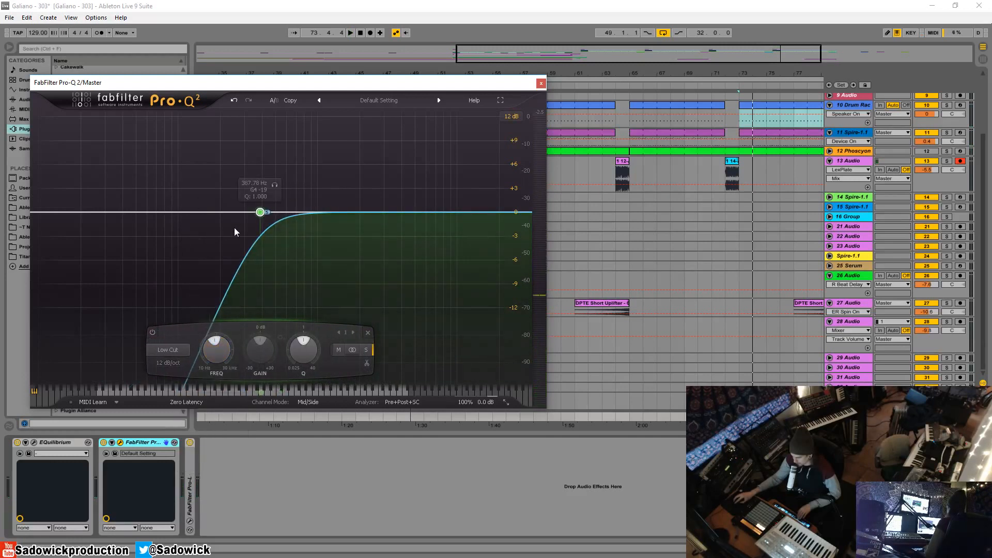
{"action": "key", "text": "space"}
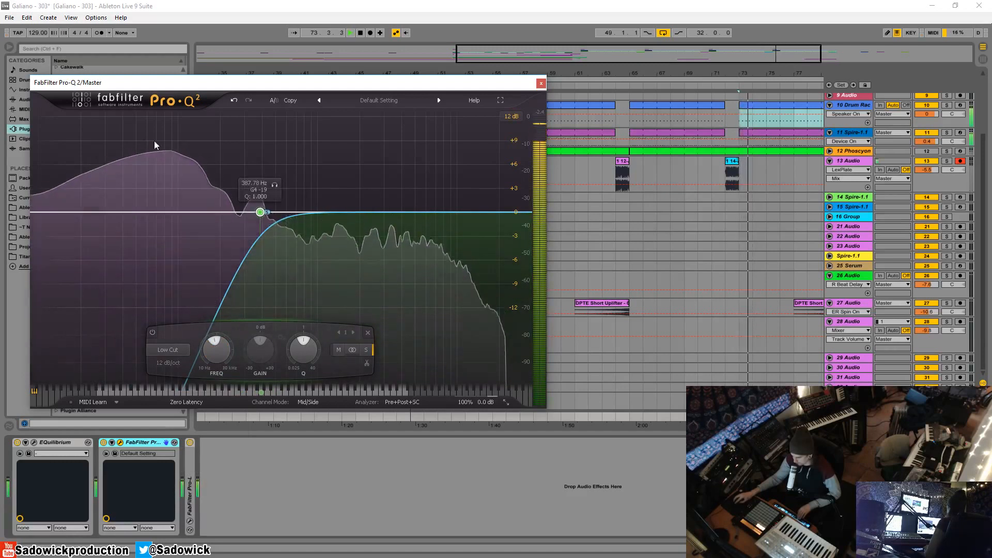
{"action": "left_click_drag", "start_coordinate": [260, 212], "coordinate": [271, 214]}
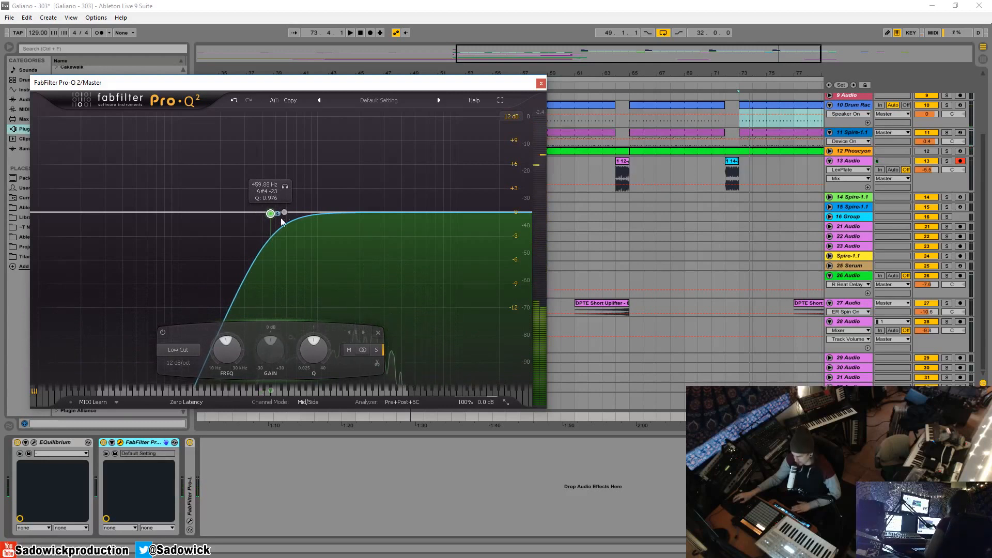
Add a side-channel bell band boosted about 10 dB near 3.8 kHz and audition it soloed during playback.
{"action": "left_click", "coordinate": [376, 216]}
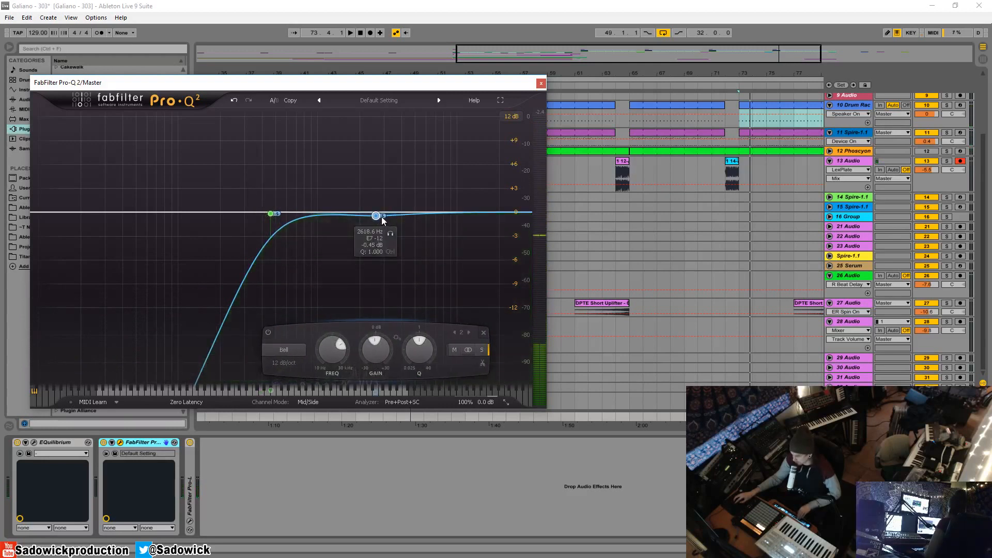
{"action": "left_click_drag", "start_coordinate": [378, 216], "coordinate": [415, 152]}
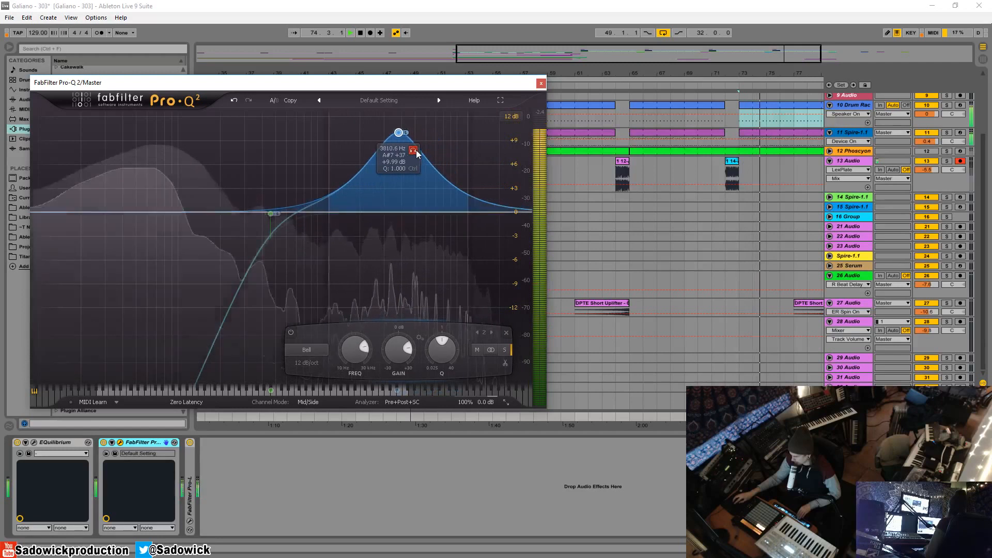
{"action": "key", "text": "space"}
Replay the passage before bar 49 and retune the side bell to about 7.7 kHz with a boost of about 7.6 dB.
{"action": "left_click_drag", "start_coordinate": [403, 84], "coordinate": [399, 162]}
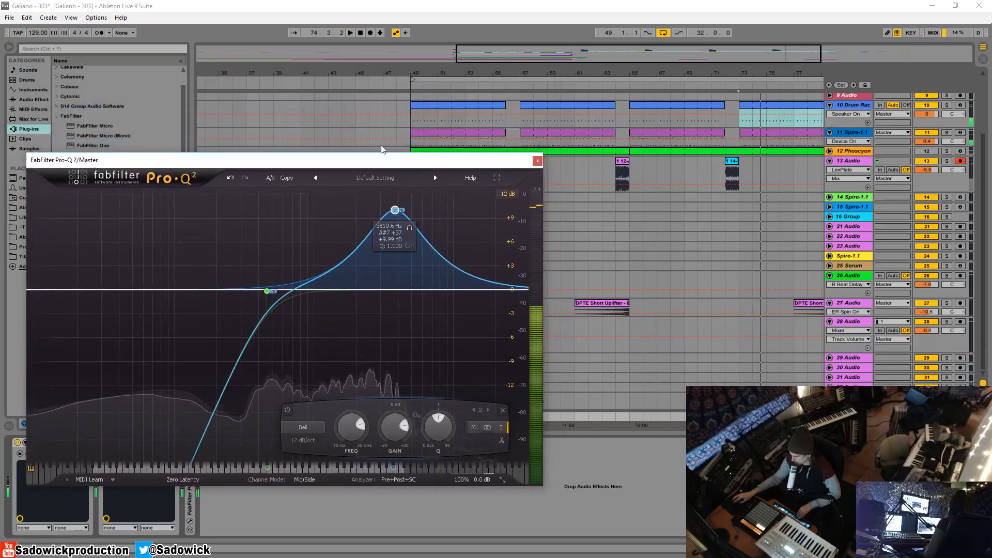
{"action": "left_click", "coordinate": [299, 84]}
{"action": "mouse_move", "coordinate": [401, 217]}
{"action": "left_click_drag", "start_coordinate": [411, 228], "coordinate": [438, 230]}
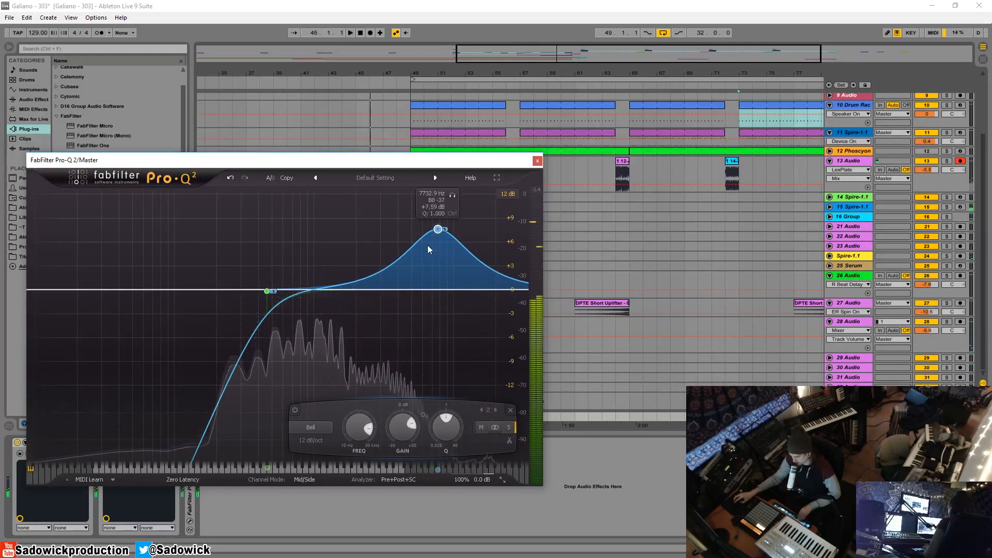
Add a second side bell of about +4 dB near 2.3 kHz and shift the higher bell to about 8.9 kHz at +7.8 dB.
{"action": "left_click_drag", "start_coordinate": [396, 263], "coordinate": [375, 256]}
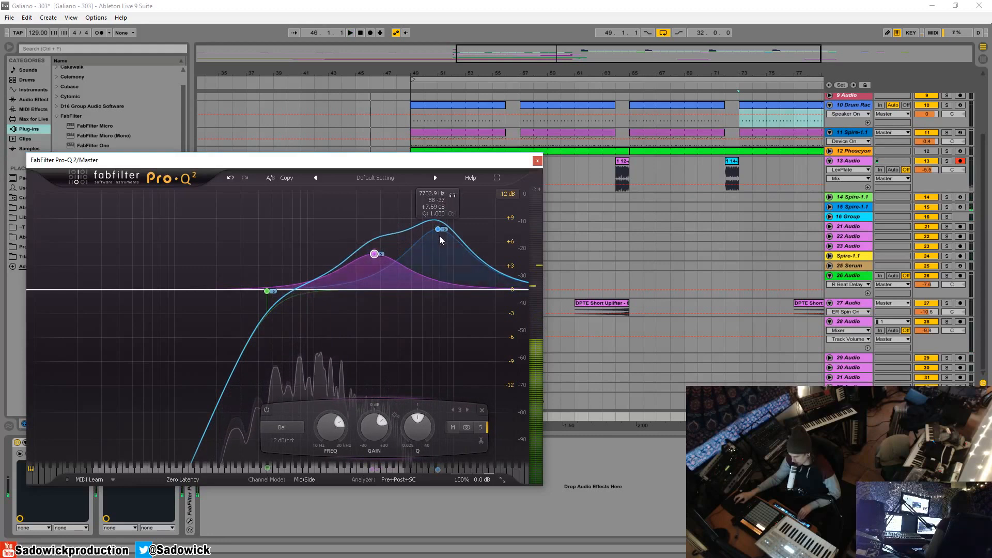
{"action": "left_click_drag", "start_coordinate": [439, 231], "coordinate": [449, 229]}
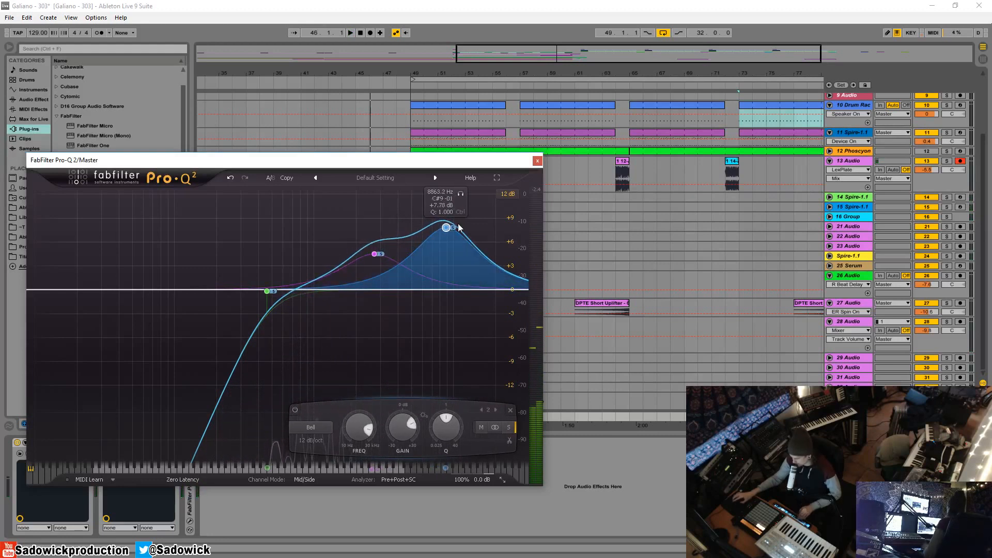
{"action": "left_click_drag", "start_coordinate": [372, 255], "coordinate": [368, 261]}
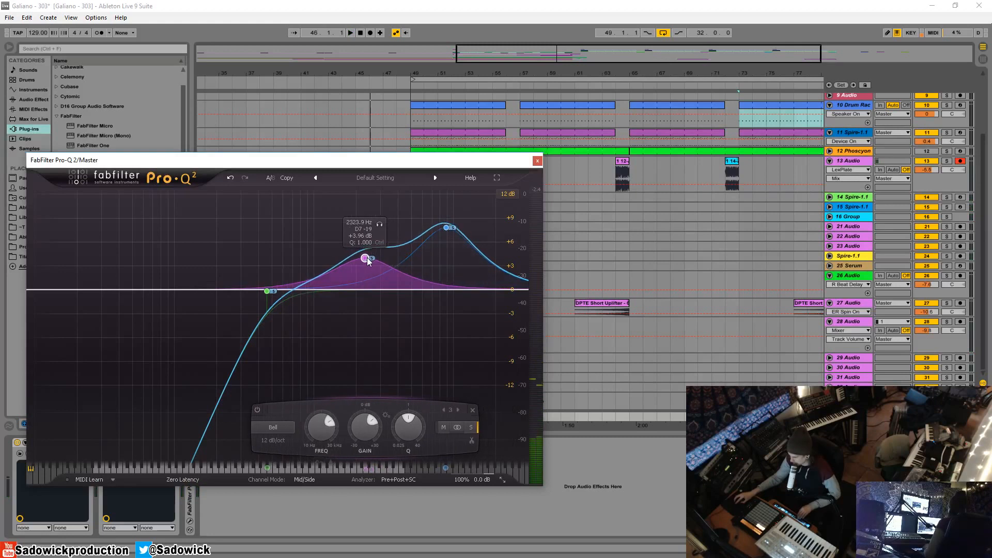
Play the song and compare the master with Pro-Q 2 bypassed and re-enabled.
{"action": "left_click", "coordinate": [378, 82]}
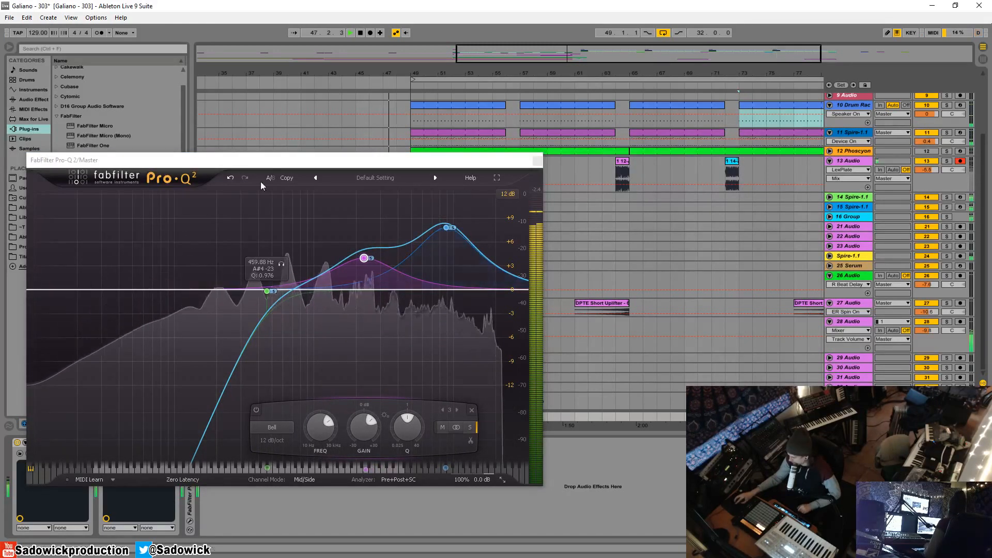
{"action": "left_click_drag", "start_coordinate": [269, 163], "coordinate": [281, 74]}
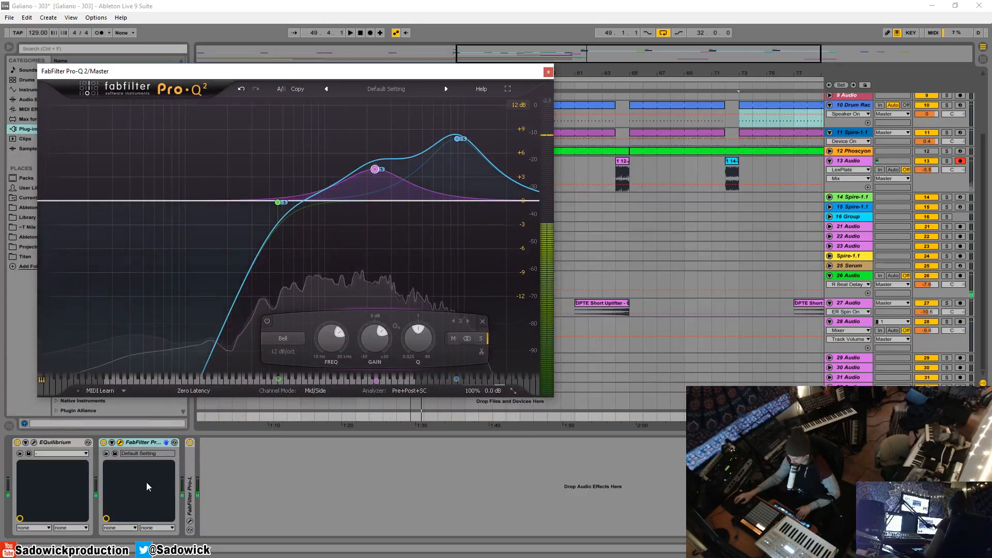
{"action": "key", "text": "space"}
{"action": "left_click", "coordinate": [103, 443]}
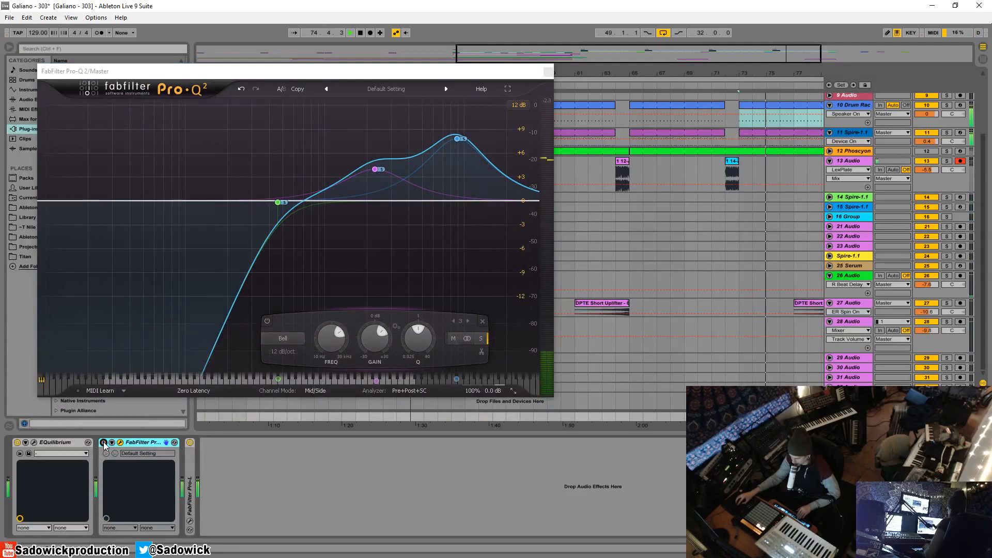
{"action": "left_click", "coordinate": [104, 443]}
Lower the high side bell to about 8.5 kHz and audition it soloed while replaying the passage around bar 64.
{"action": "mouse_move", "coordinate": [457, 139]}
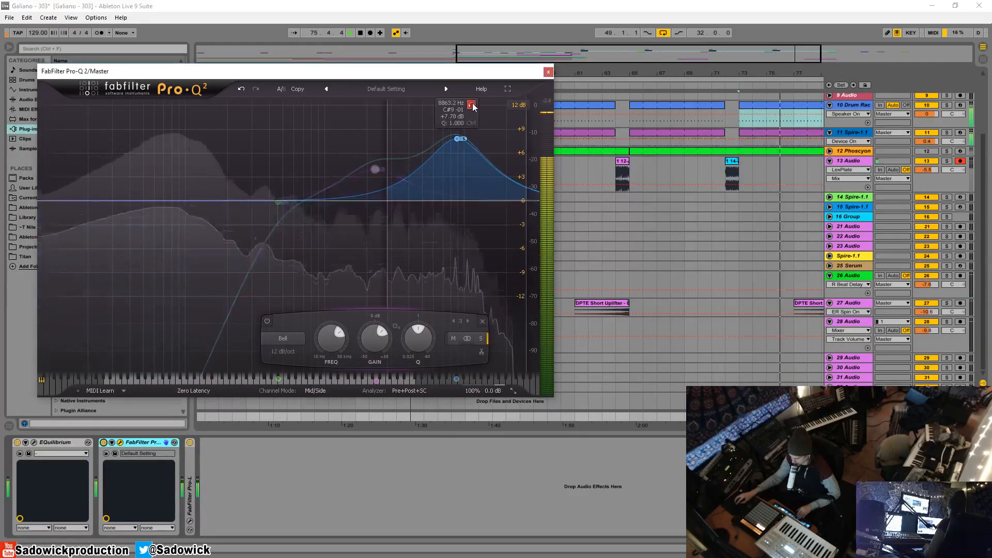
{"action": "left_click_drag", "start_coordinate": [473, 107], "coordinate": [460, 103]}
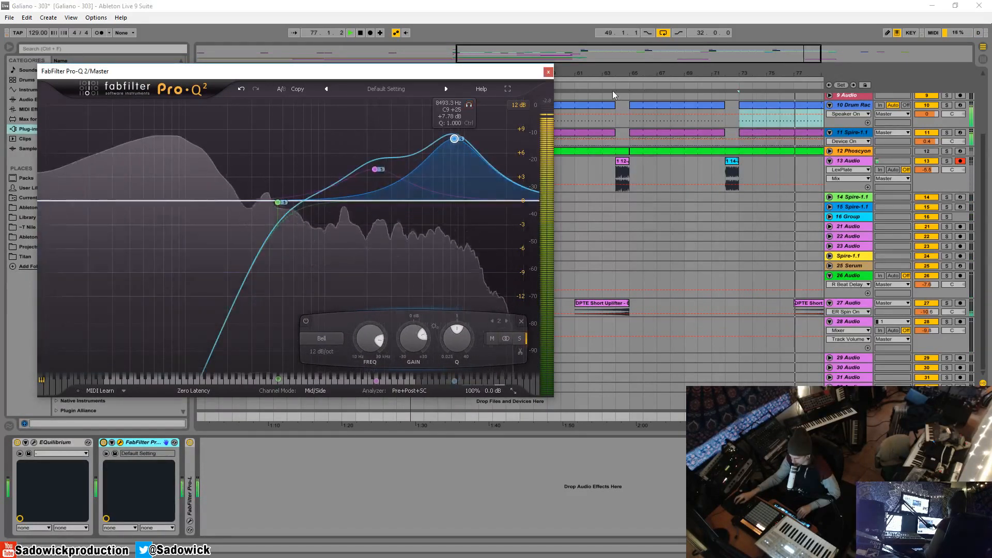
{"action": "left_click", "coordinate": [612, 91]}
{"action": "left_click", "coordinate": [469, 105]}
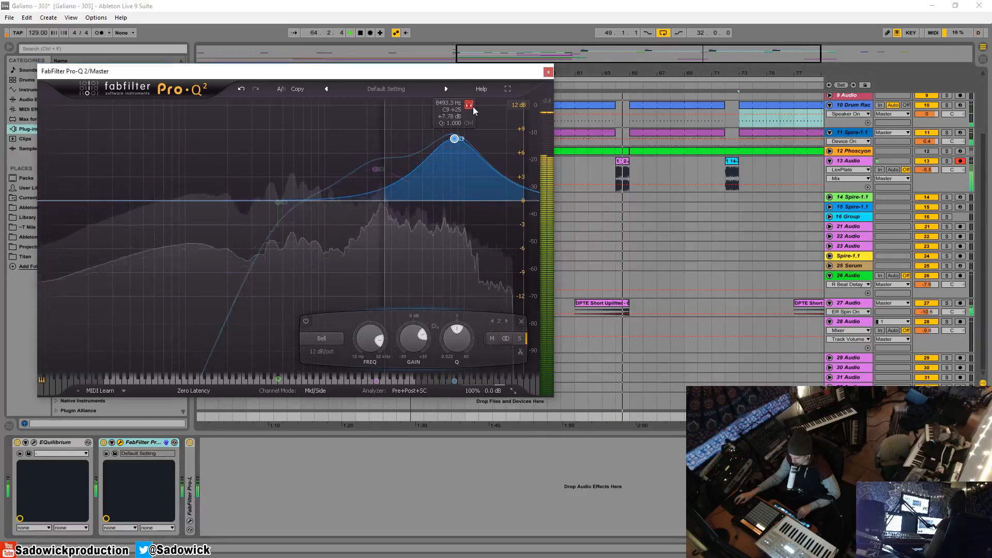
{"action": "left_click", "coordinate": [599, 84]}
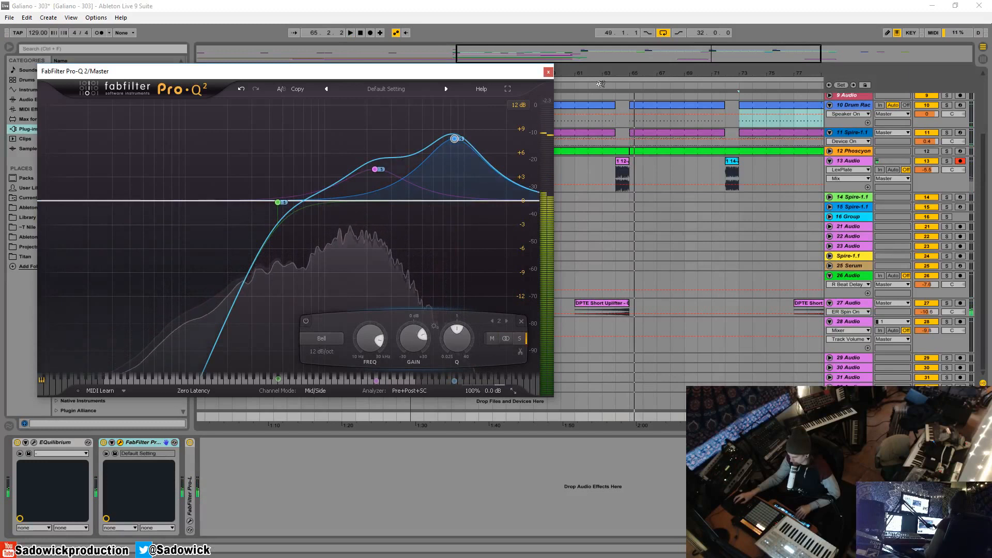
{"action": "left_click", "coordinate": [614, 84]}
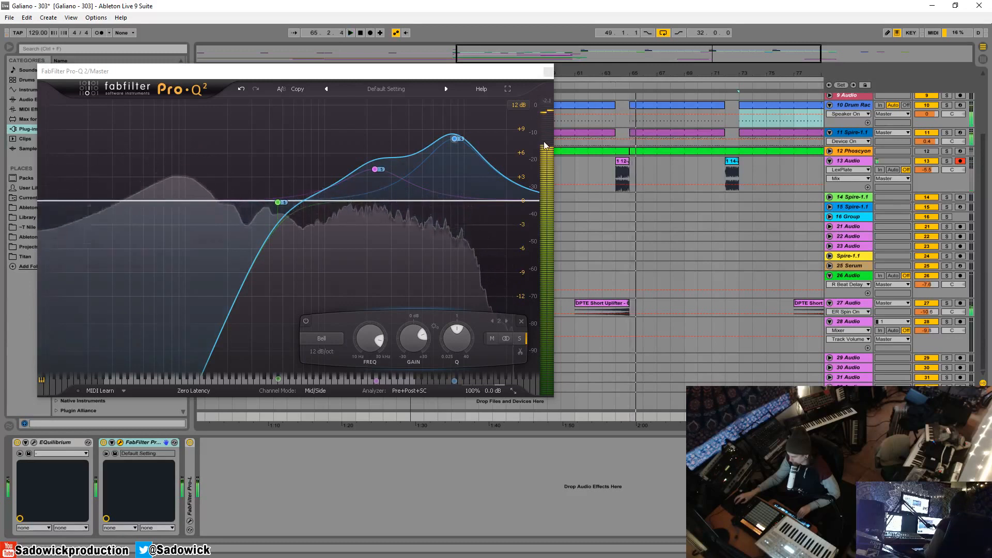
Reduce the high side bell's boost to about 6 dB and the lower side bell's boost to about 3 dB.
{"action": "left_click_drag", "start_coordinate": [455, 139], "coordinate": [457, 150]}
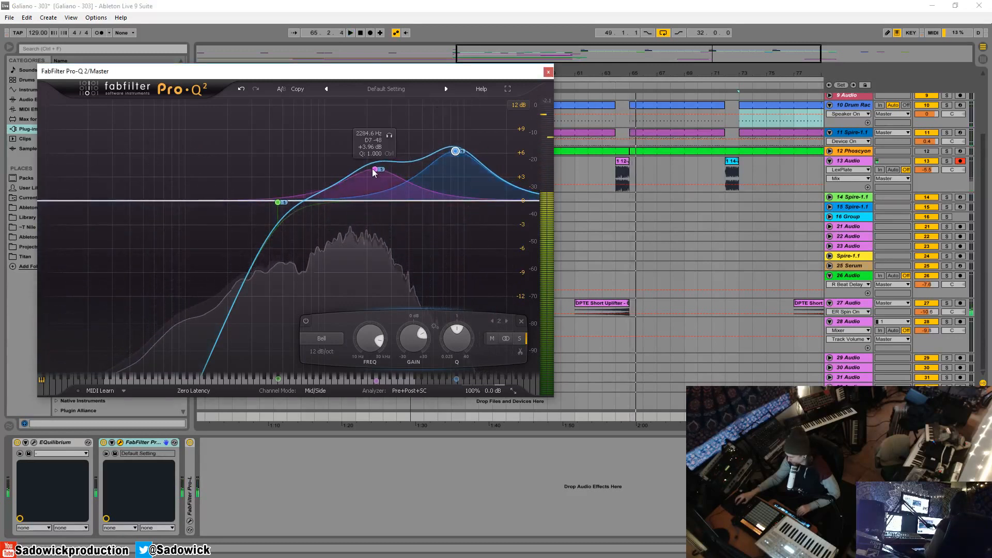
{"action": "left_click_drag", "start_coordinate": [375, 169], "coordinate": [370, 176]}
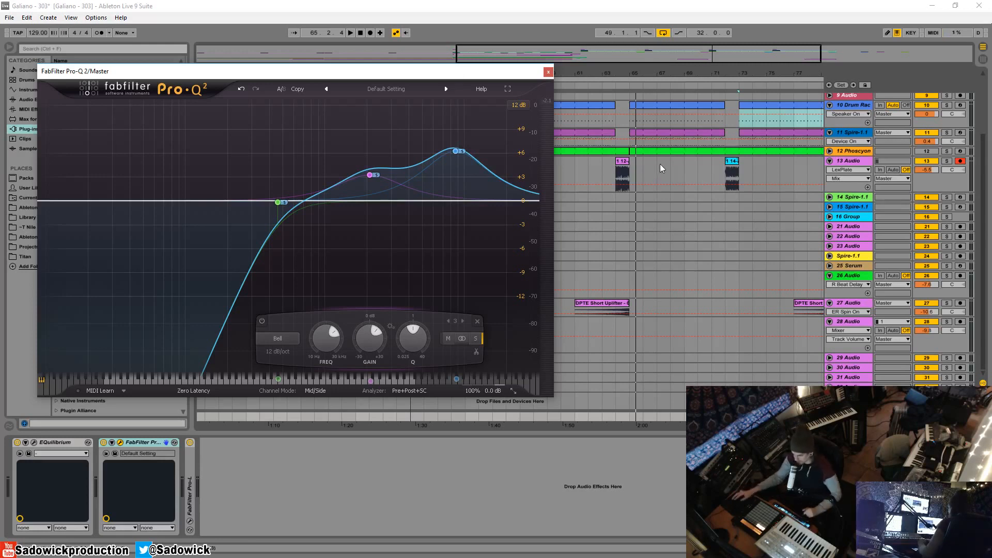
{"action": "mouse_move", "coordinate": [383, 176]}
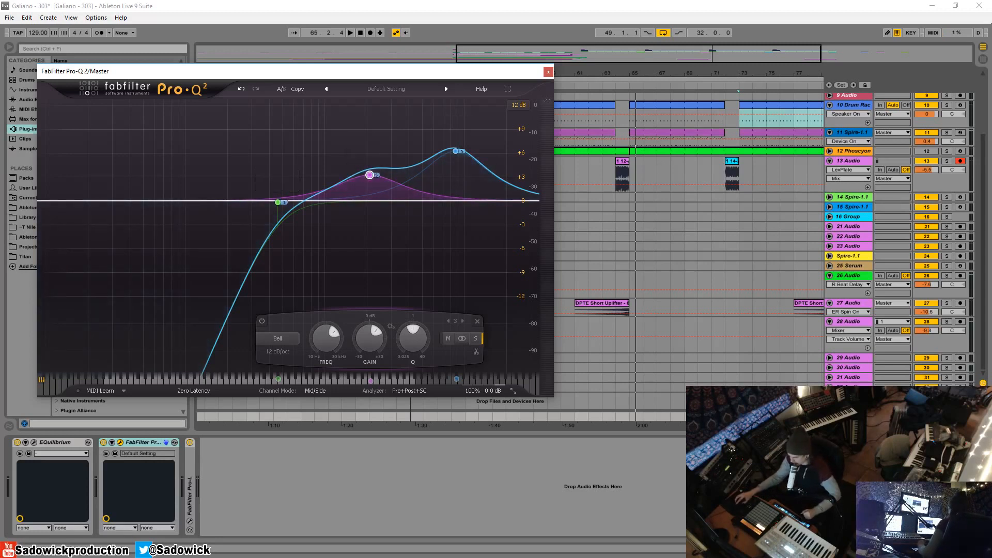
{"action": "mouse_move", "coordinate": [409, 72]}
{"action": "left_mouse_down"}
{"action": "mouse_move", "coordinate": [434, 78]}
{"action": "mouse_move", "coordinate": [425, 76]}
{"action": "left_mouse_up"}
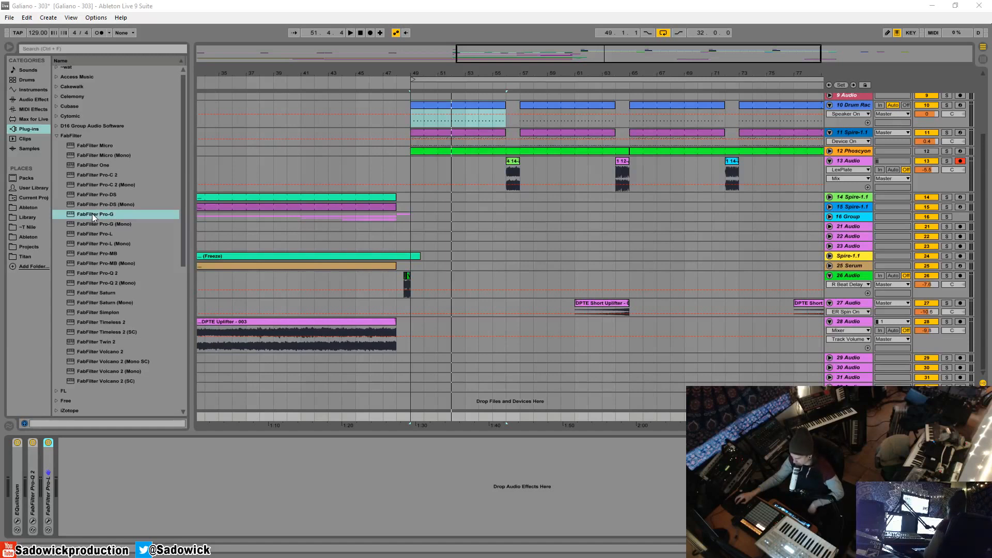
Insert FabFilter Pro-C 2 between Pro-Q 2 and Pro-L on the master and open its interface.
{"action": "left_click", "coordinate": [107, 175]}
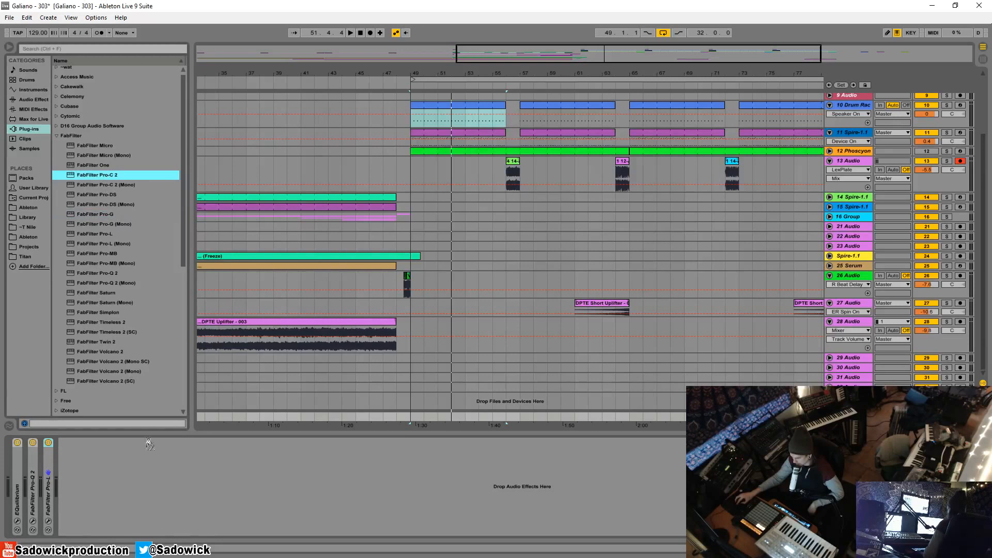
{"action": "left_click_drag", "start_coordinate": [150, 445], "coordinate": [41, 476]}
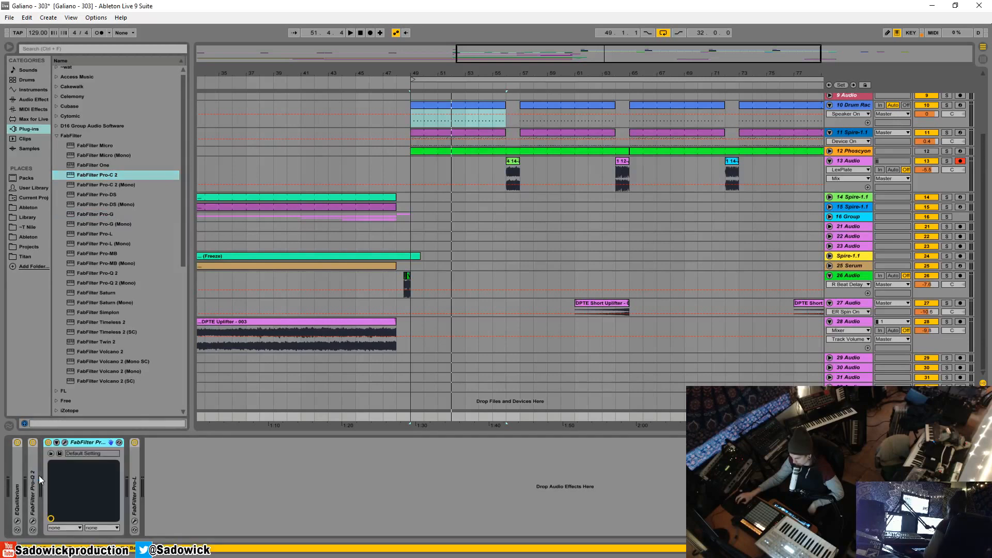
{"action": "left_click", "coordinate": [64, 443]}
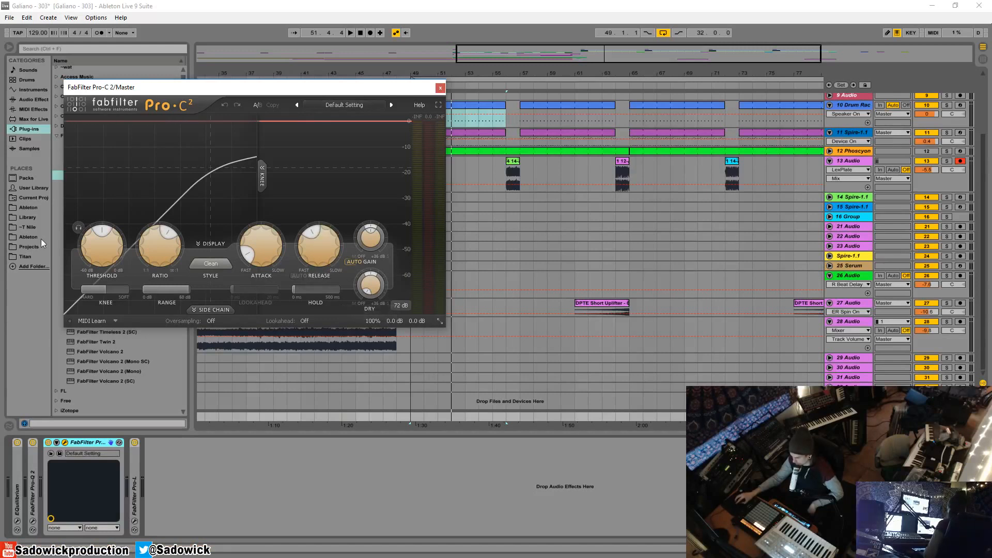
Raise the Pro-C 2 threshold to 0 dB and increase the ratio slightly above 4:1.
{"action": "left_click_drag", "start_coordinate": [102, 242], "coordinate": [122, 140]}
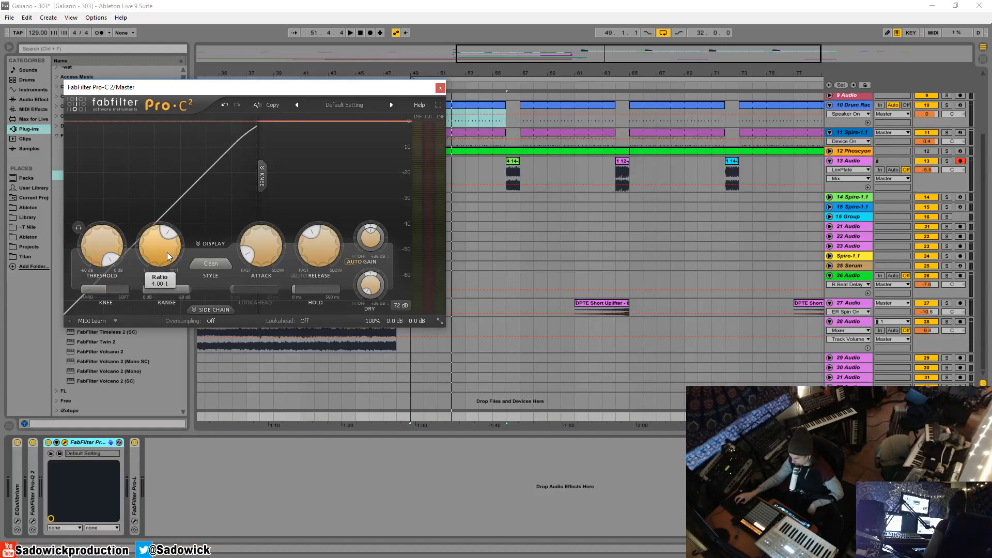
{"action": "scroll", "coordinate": [166, 253], "scroll_direction": "up", "scroll_amount": 3}
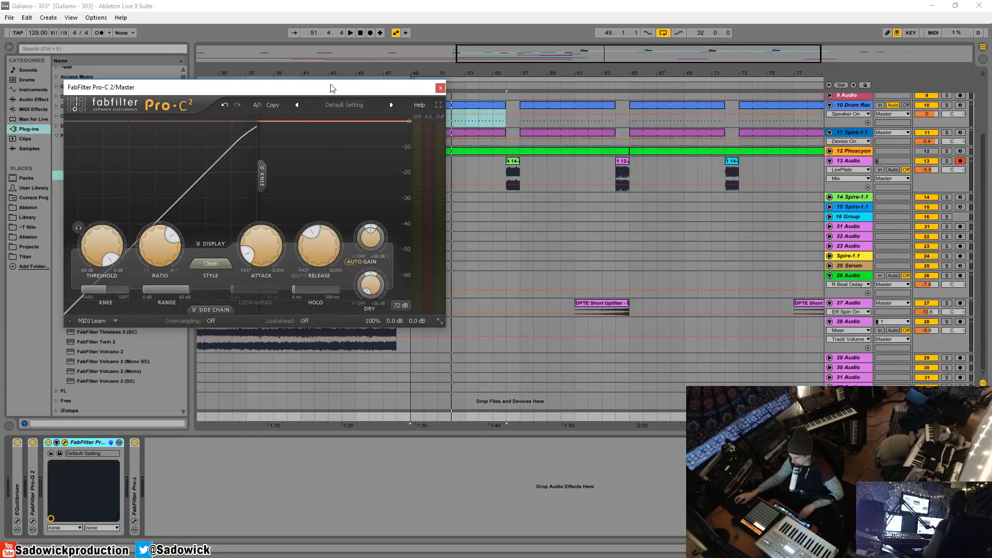
{"action": "left_click_drag", "start_coordinate": [310, 87], "coordinate": [364, 209]}
Bypass Pro-C 2, start playback within the first drum rack clip after bar 49, and return to the master's devices.
{"action": "left_click", "coordinate": [437, 107]}
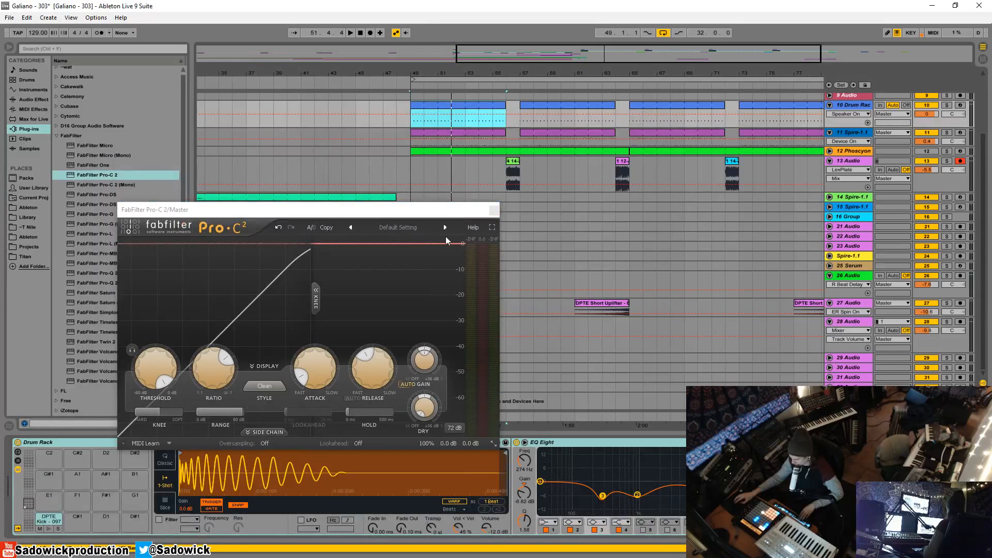
{"action": "left_click", "coordinate": [405, 224]}
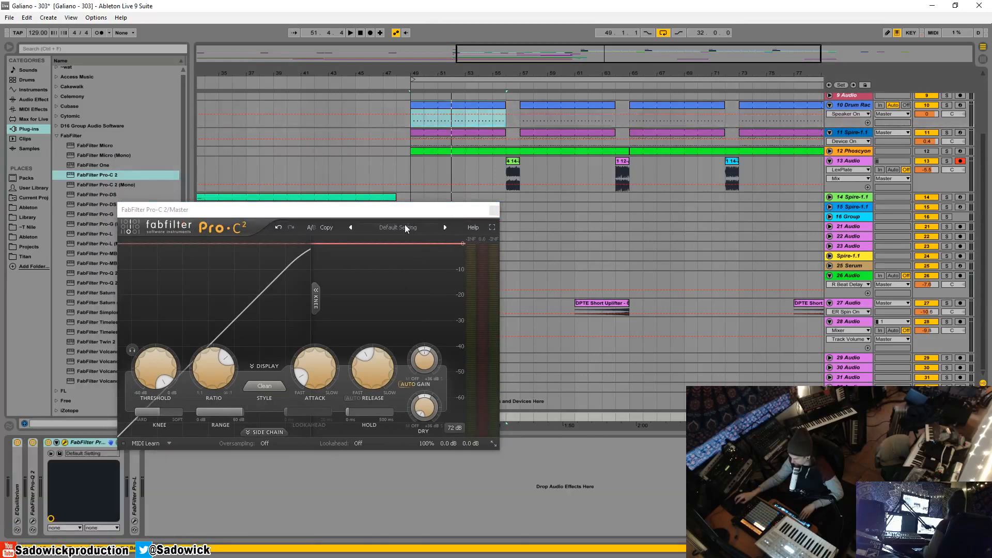
{"action": "left_click_drag", "start_coordinate": [408, 211], "coordinate": [411, 125]}
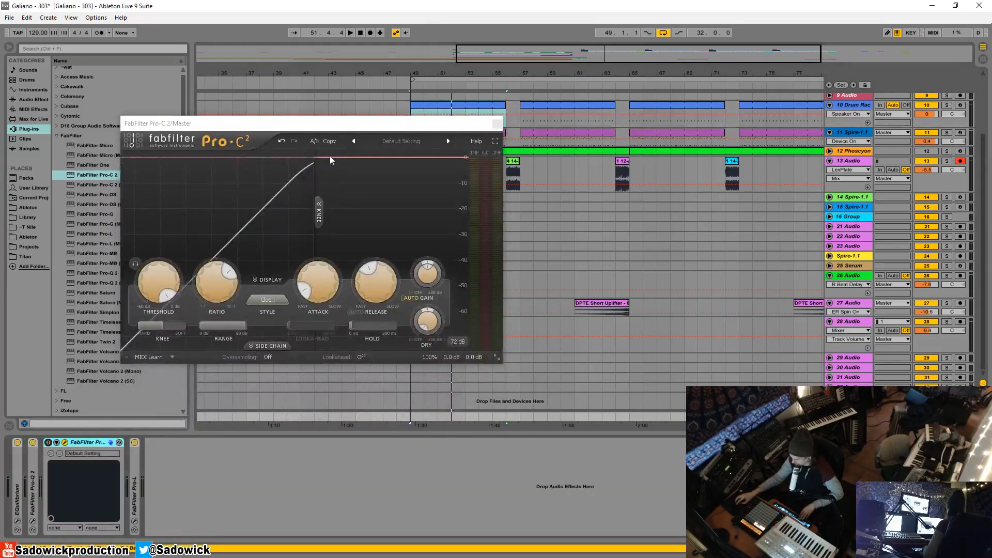
{"action": "left_click", "coordinate": [477, 107]}
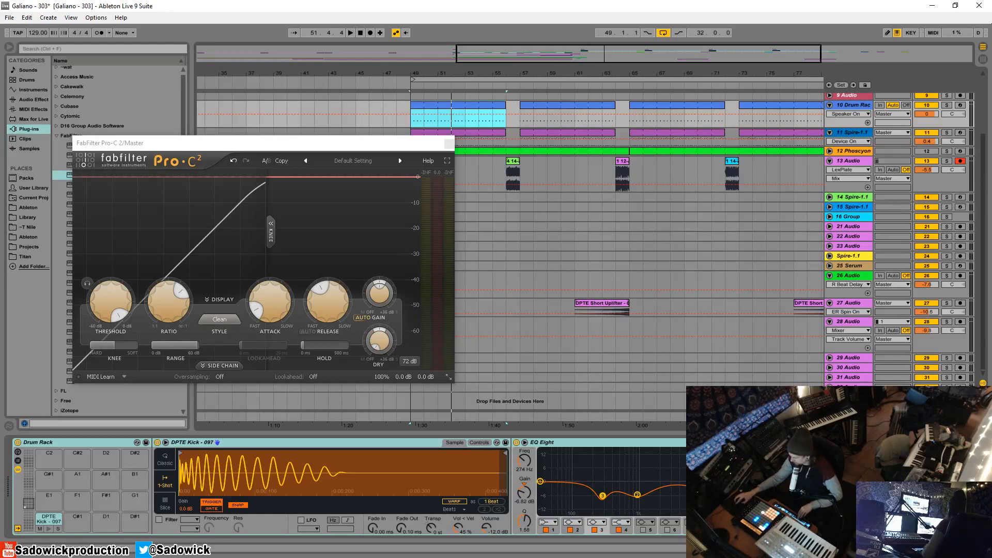
{"action": "left_click", "coordinate": [849, 417]}
{"action": "left_click", "coordinate": [463, 105]}
{"action": "key", "text": "space"}
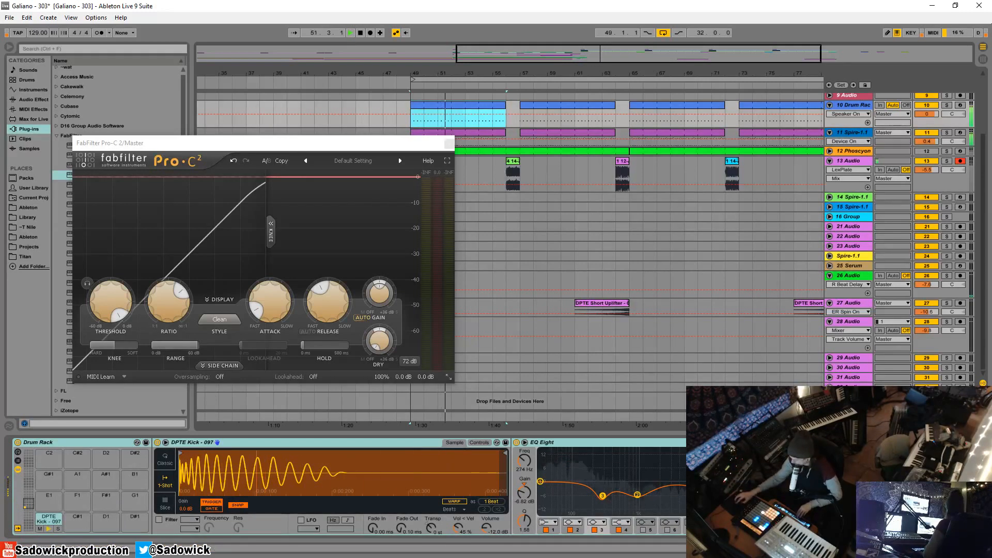
{"action": "left_click", "coordinate": [849, 416]}
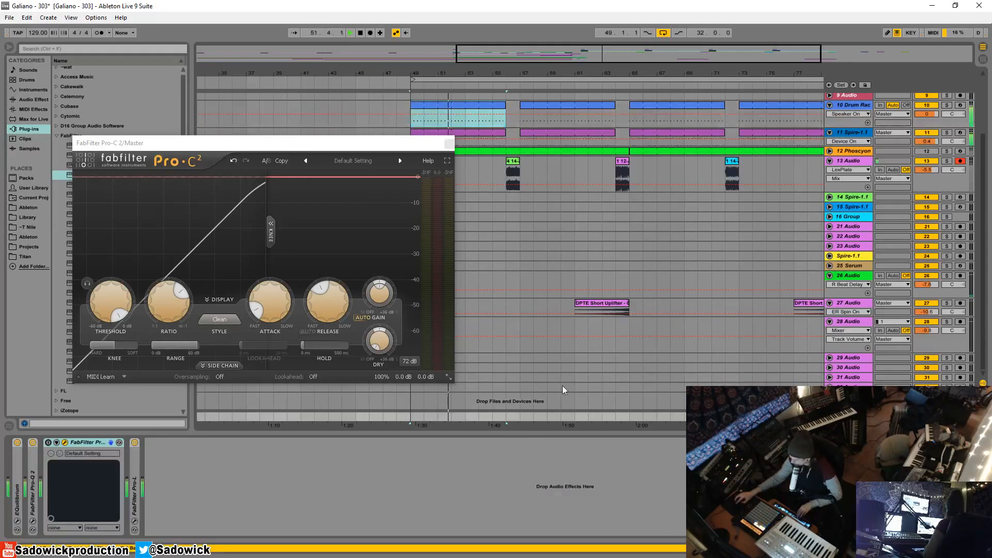
Re-enable Pro-C 2 and lower its threshold to about -24.6 dB while listening to the section from bar 49.
{"action": "left_click", "coordinate": [48, 442]}
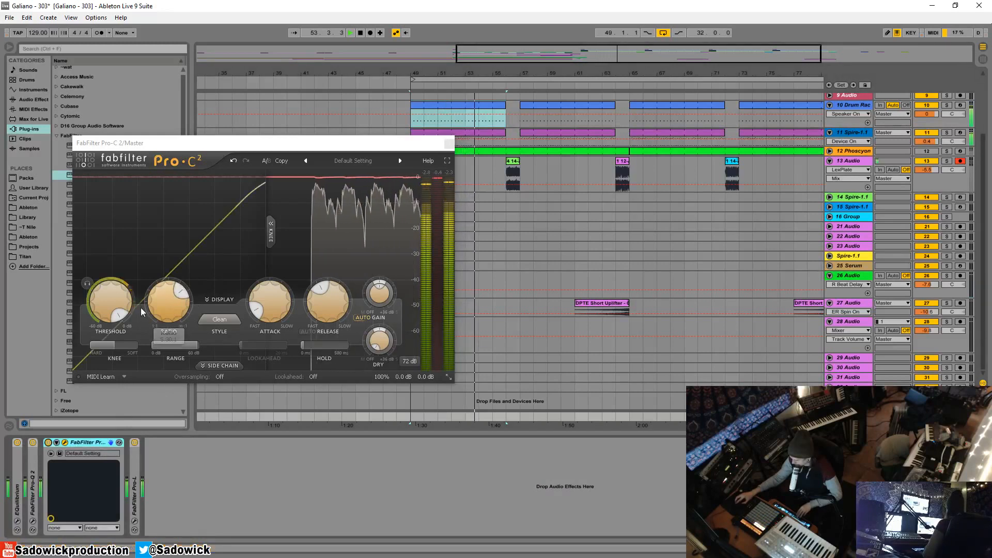
{"action": "key", "text": "space"}
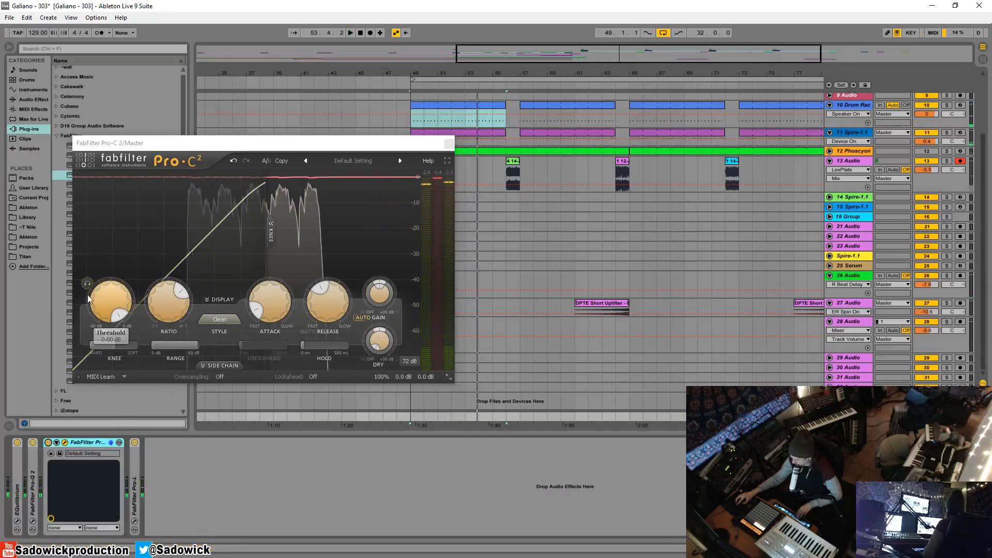
{"action": "key", "text": "space"}
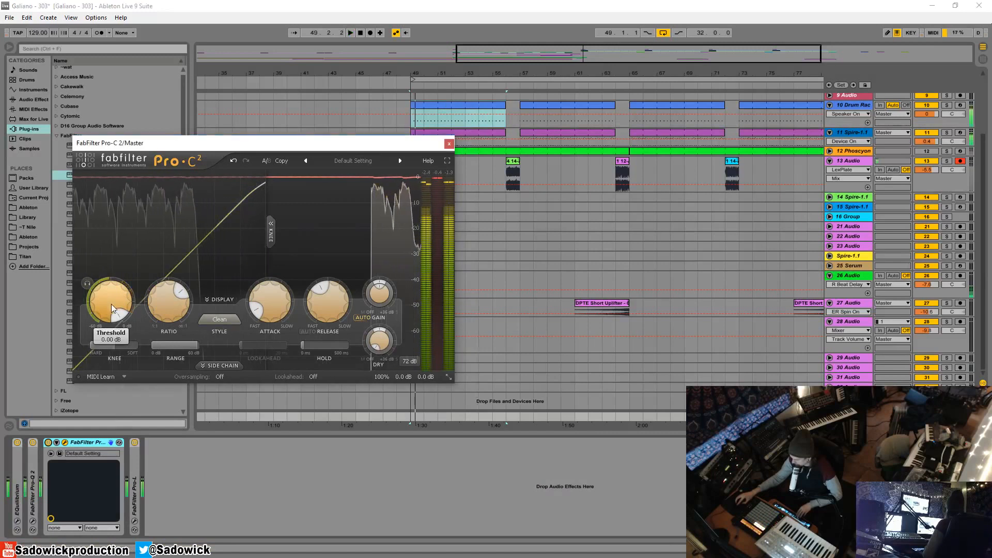
{"action": "left_click_drag", "start_coordinate": [112, 307], "coordinate": [119, 383]}
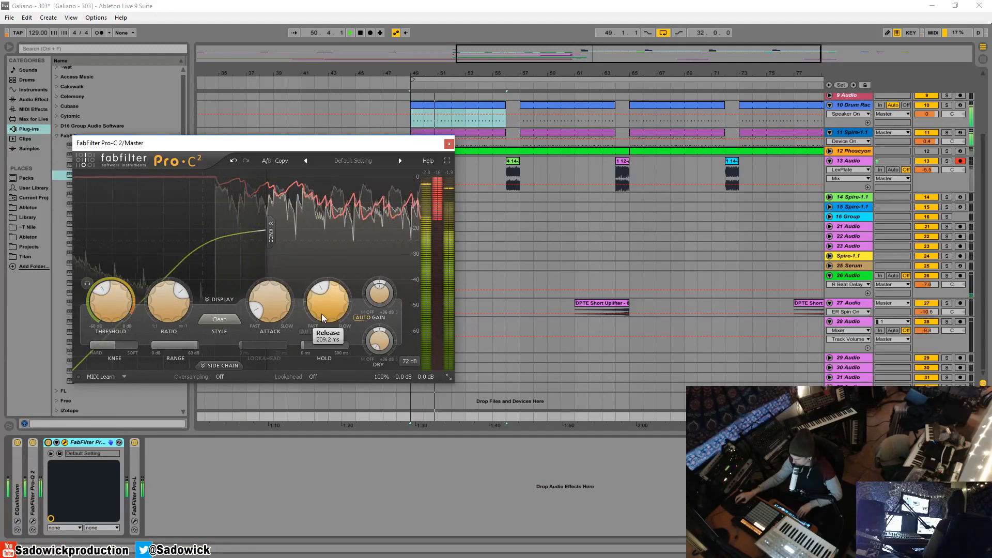
{"action": "key", "text": "space"}
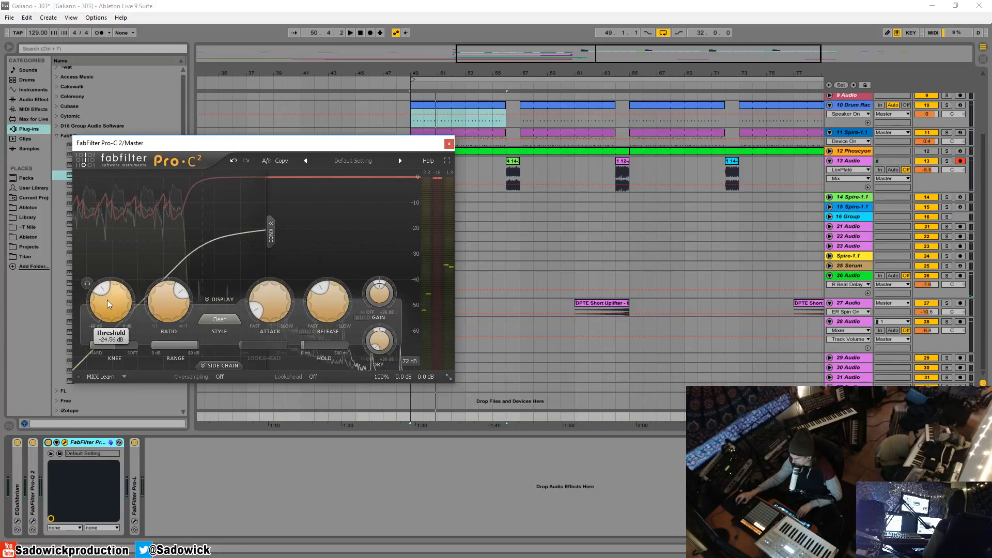
Raise the Pro-C 2 threshold to -6 dB and shorten the attack to 0.005 ms while playing from bar 49.
{"action": "left_click_drag", "start_coordinate": [106, 300], "coordinate": [118, 246]}
{"action": "key", "text": "space"}
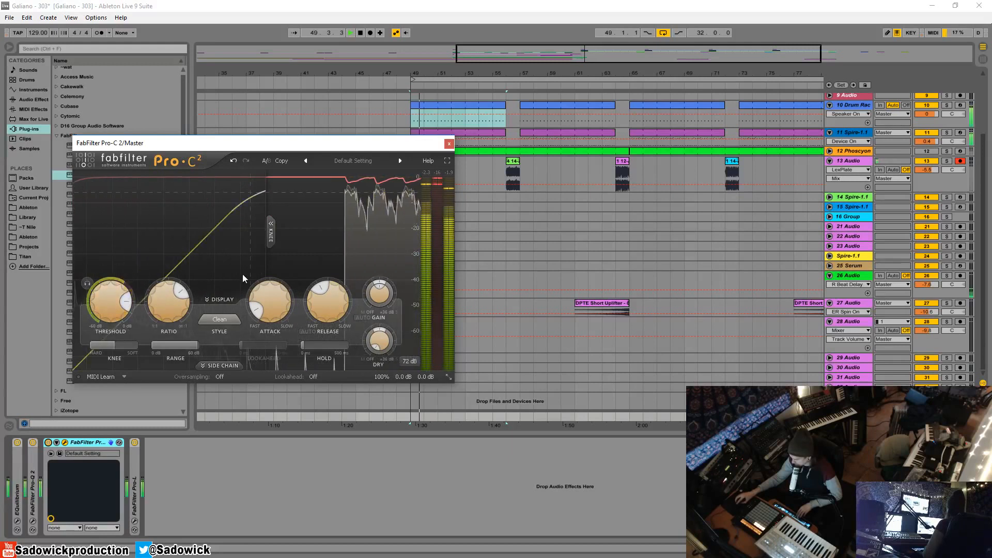
{"action": "key", "text": "space"}
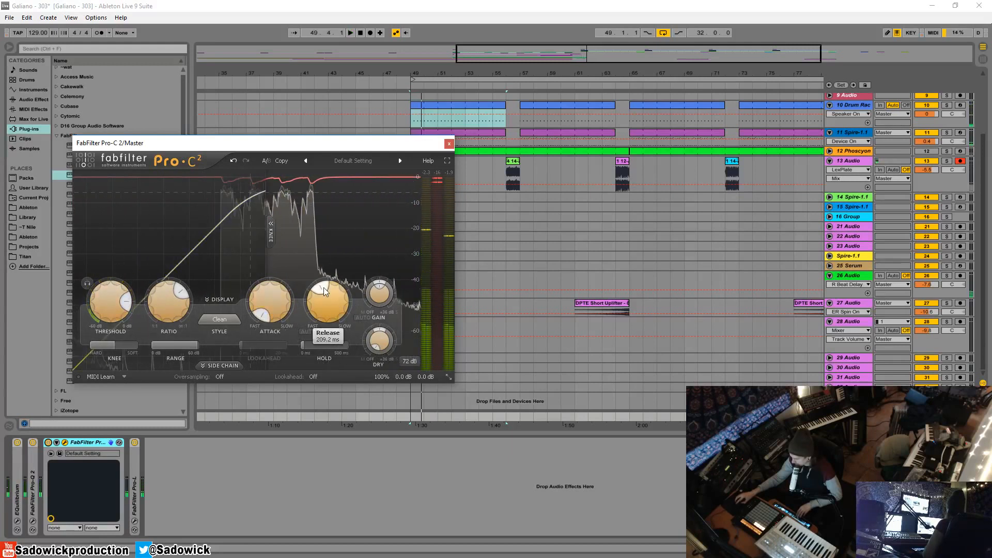
{"action": "mouse_move", "coordinate": [322, 288]}
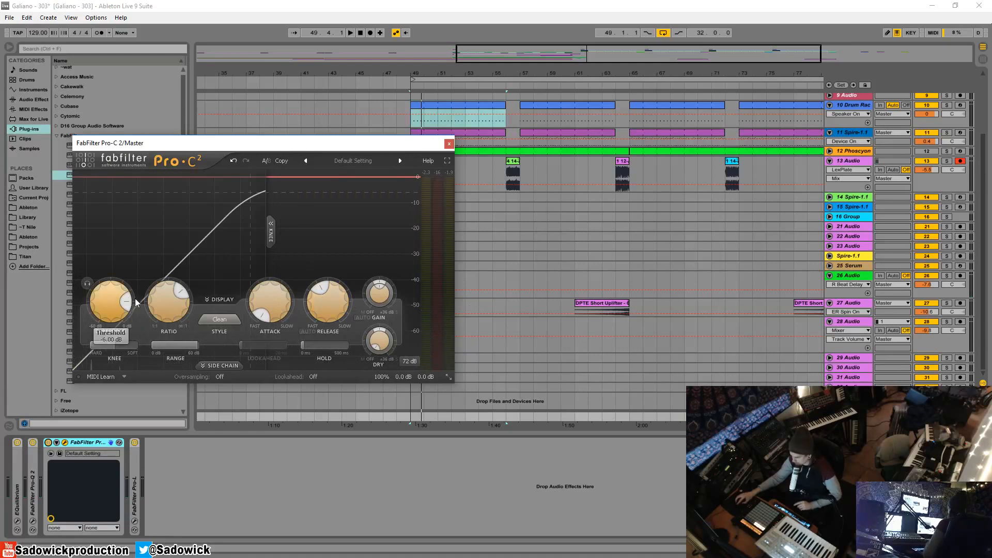
{"action": "key", "text": "space"}
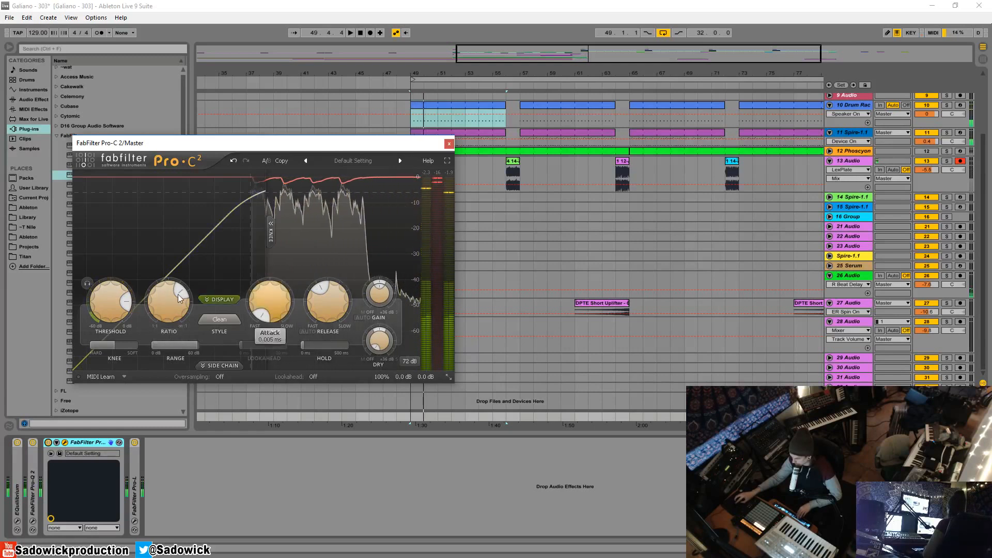
Raise the ratio to 100:1 and lower the threshold slightly while listening to the section from bar 49.
{"action": "mouse_move", "coordinate": [173, 298]}
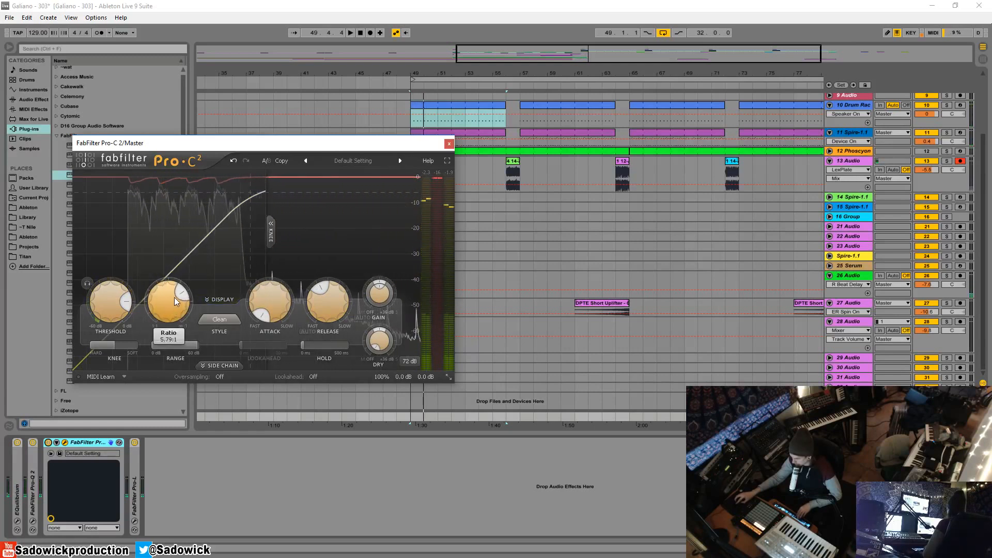
{"action": "left_click_drag", "start_coordinate": [175, 297], "coordinate": [139, 255]}
{"action": "key", "text": "space"}
{"action": "mouse_move", "coordinate": [124, 300]}
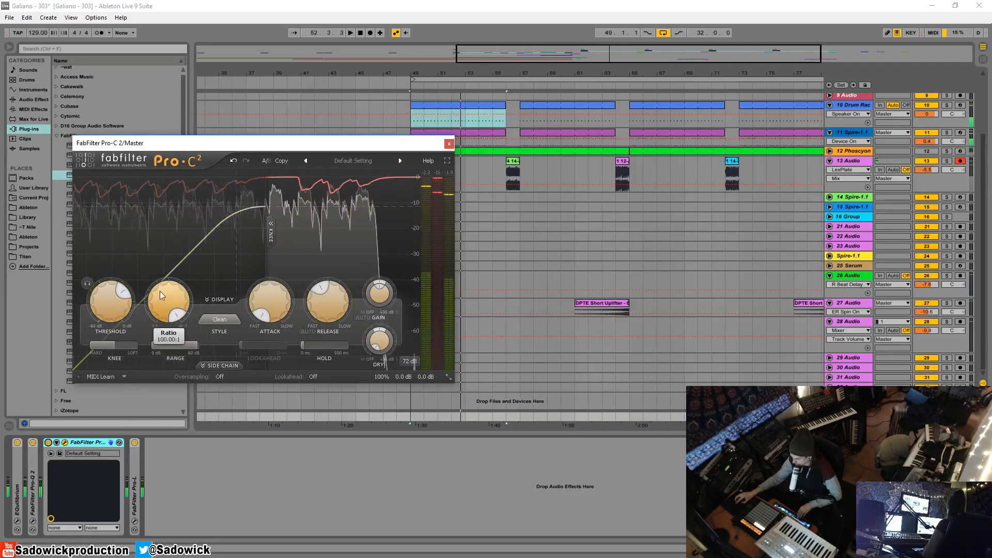
{"action": "left_click_drag", "start_coordinate": [160, 291], "coordinate": [156, 260]}
Nudge the threshold up a little and replay the section from bar 49 to check the gain reduction.
{"action": "left_click_drag", "start_coordinate": [128, 302], "coordinate": [129, 292]}
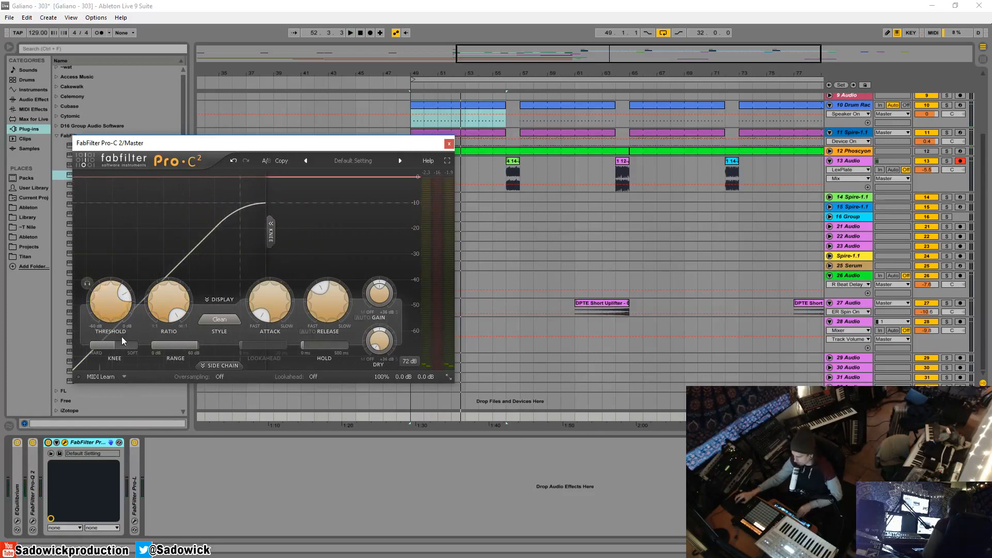
{"action": "scroll", "coordinate": [101, 311], "scroll_direction": "down", "scroll_amount": 2}
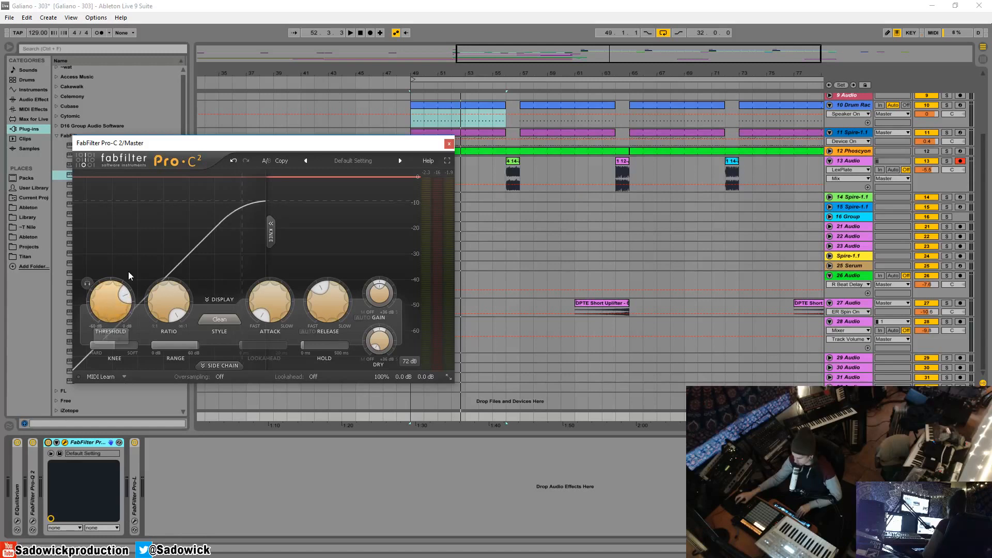
{"action": "key", "text": "space"}
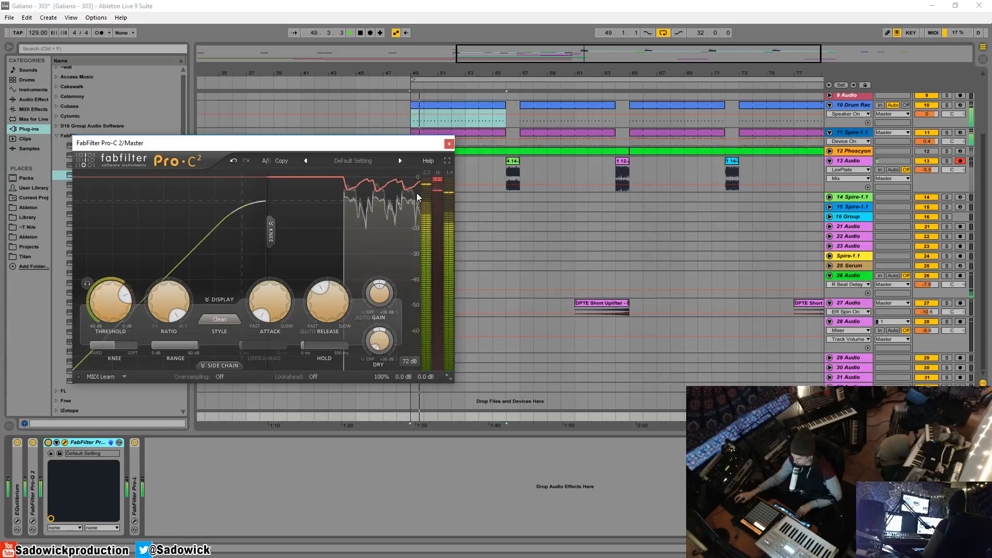
{"action": "key", "text": "space"}
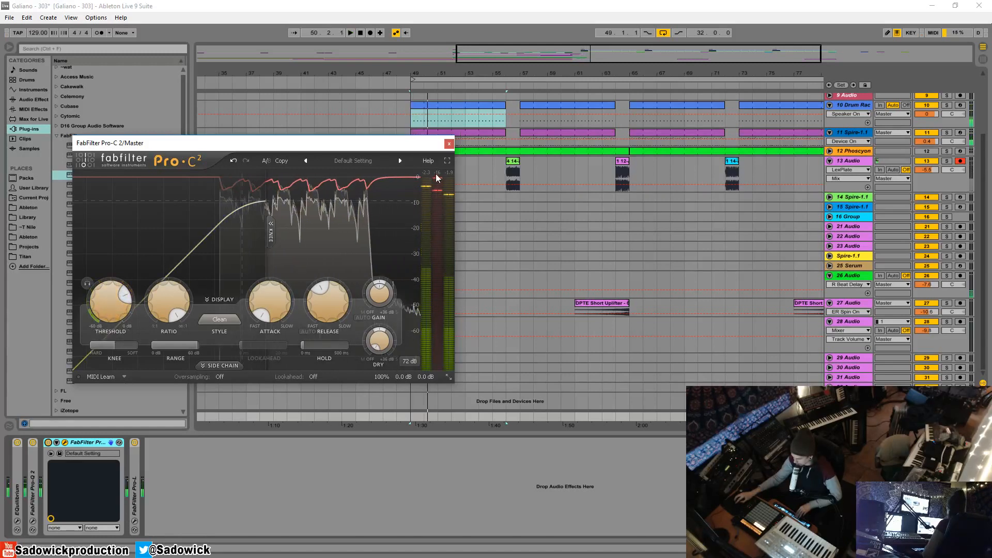
{"action": "key", "text": "space"}
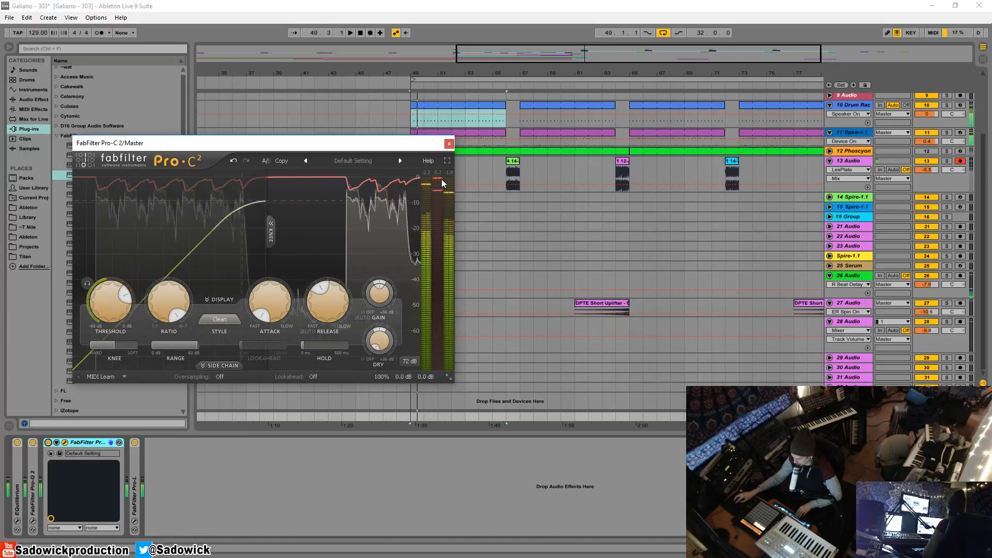
{"action": "key", "text": "space"}
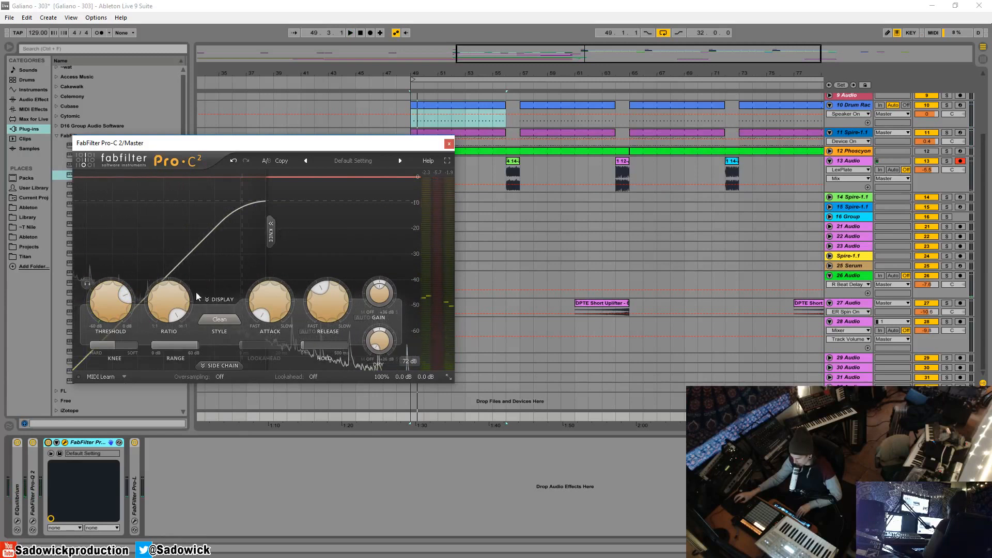
Lower the ratio to 2.14:1 and listen to the section from bar 49.
{"action": "left_click_drag", "start_coordinate": [155, 310], "coordinate": [146, 386]}
{"action": "key", "text": "space"}
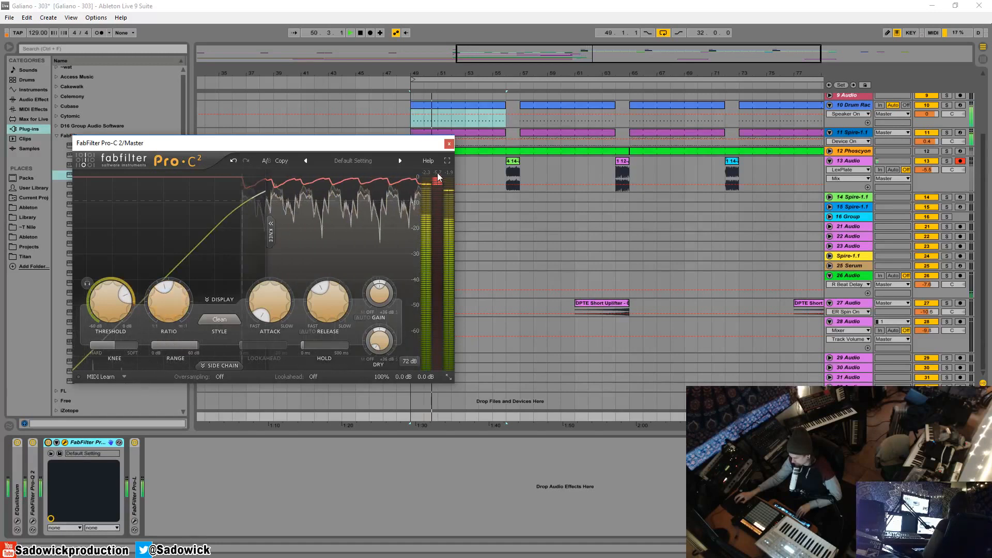
{"action": "mouse_move", "coordinate": [157, 306]}
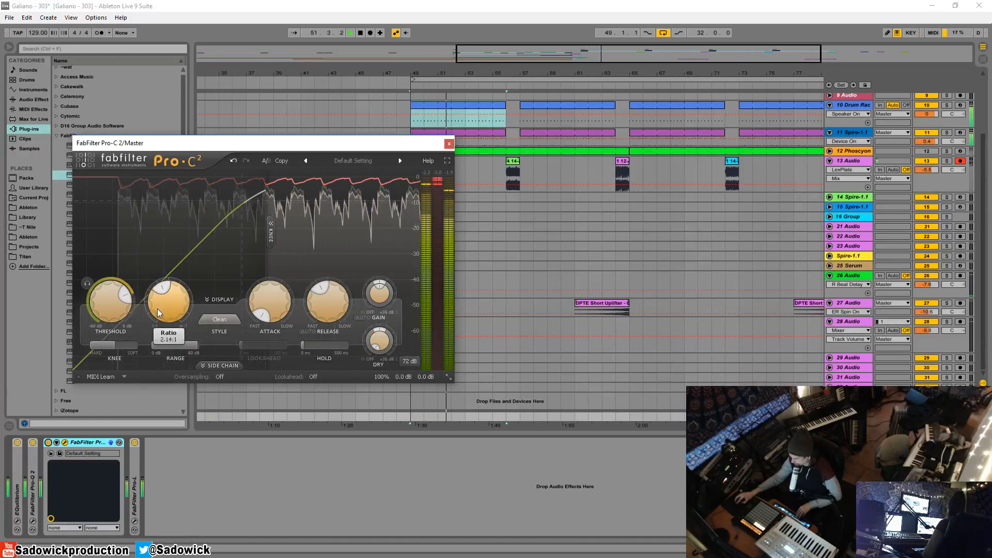
{"action": "mouse_move", "coordinate": [273, 318]}
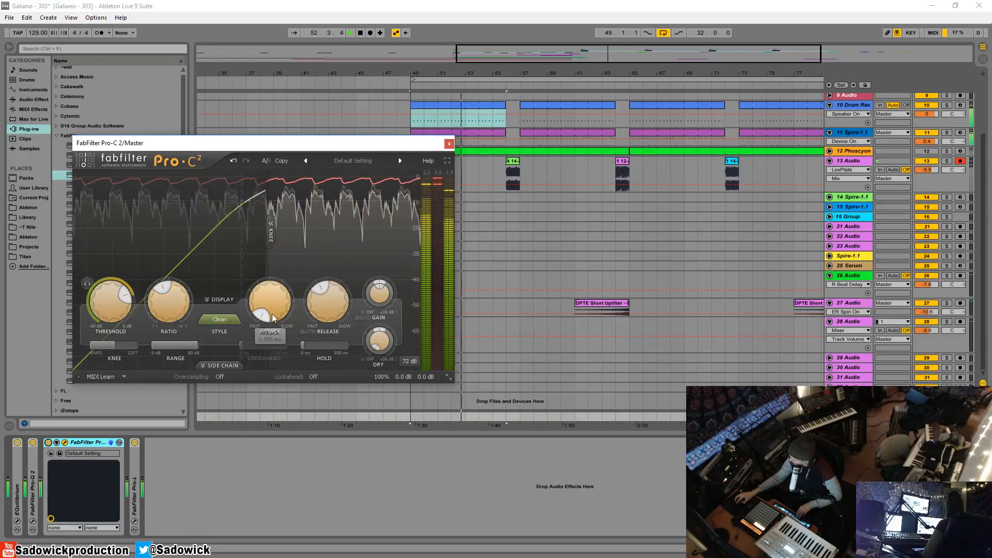
Try the Classic compression style during playback, and set the style to Mastering.
{"action": "left_click", "coordinate": [220, 319]}
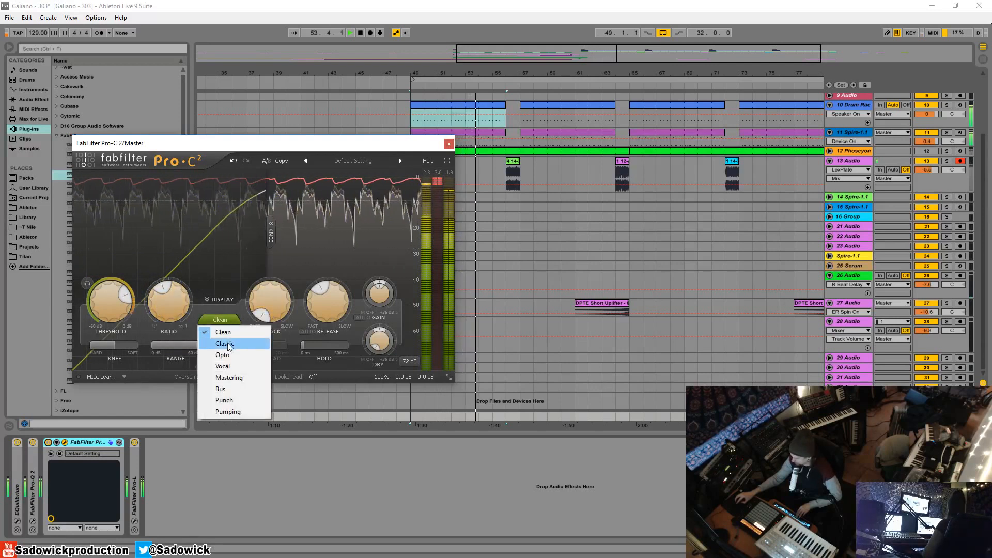
{"action": "left_click", "coordinate": [225, 344]}
{"action": "left_click", "coordinate": [219, 320]}
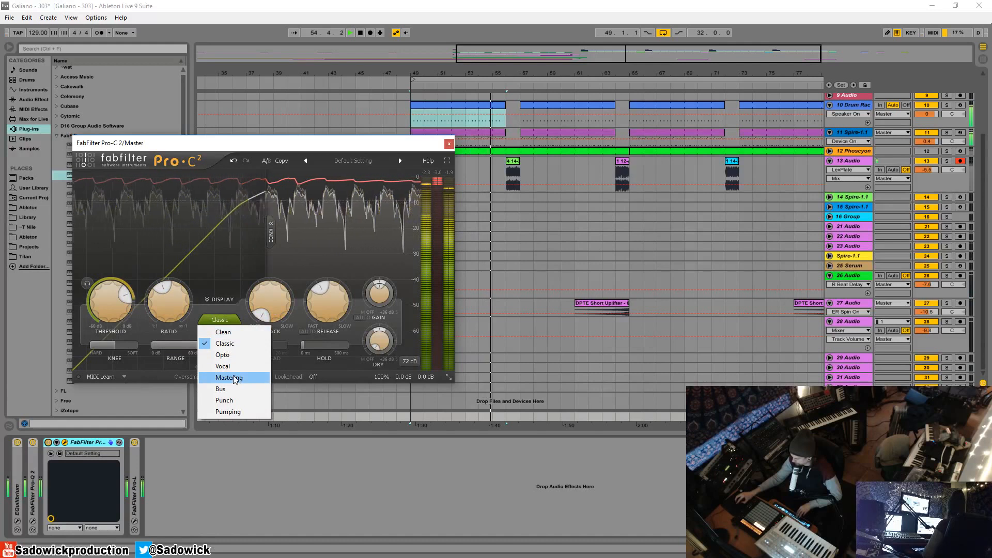
{"action": "left_click", "coordinate": [235, 377]}
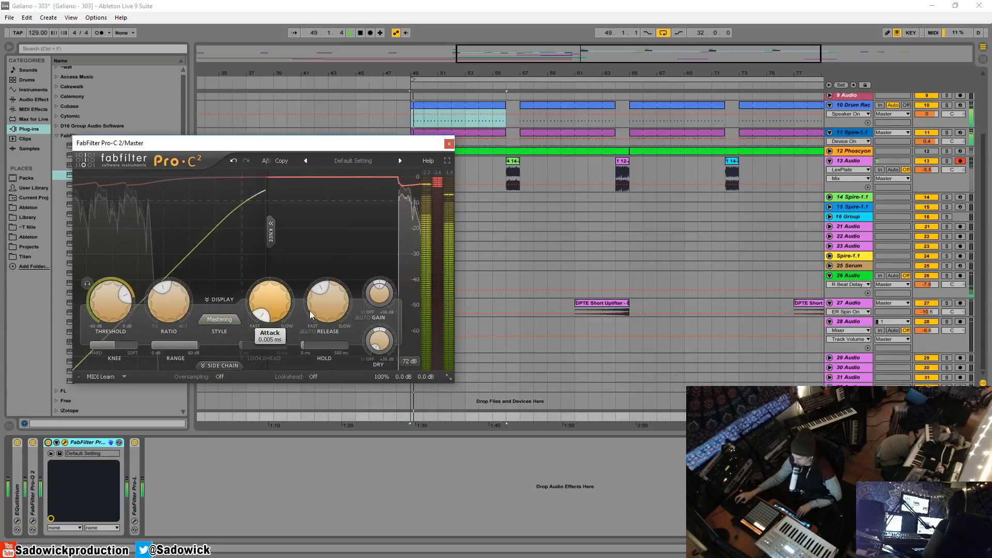
Raise the ratio above 3.7:1, raise the threshold slightly and set the release to 54.8 ms during playback.
{"action": "left_click_drag", "start_coordinate": [323, 301], "coordinate": [318, 335]}
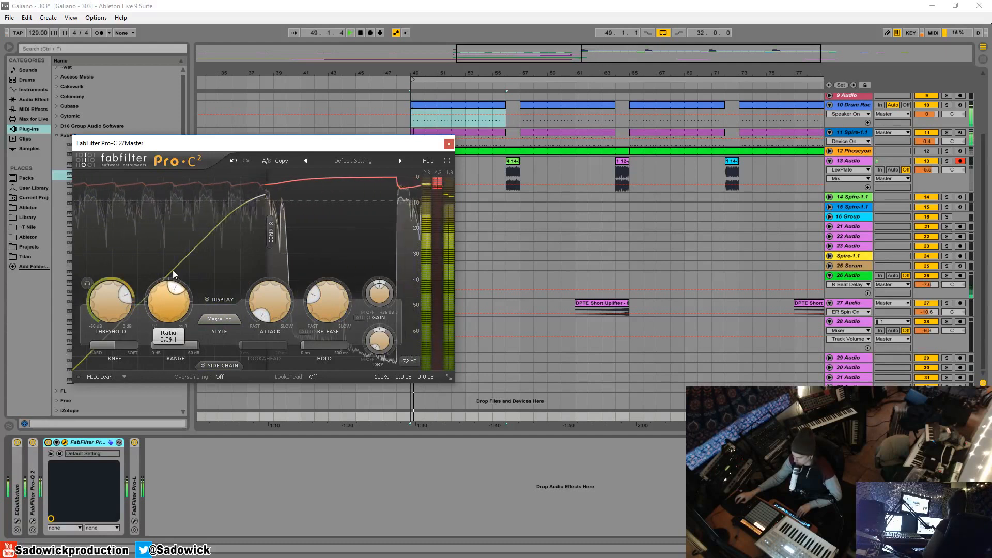
{"action": "left_click_drag", "start_coordinate": [172, 270], "coordinate": [173, 272]}
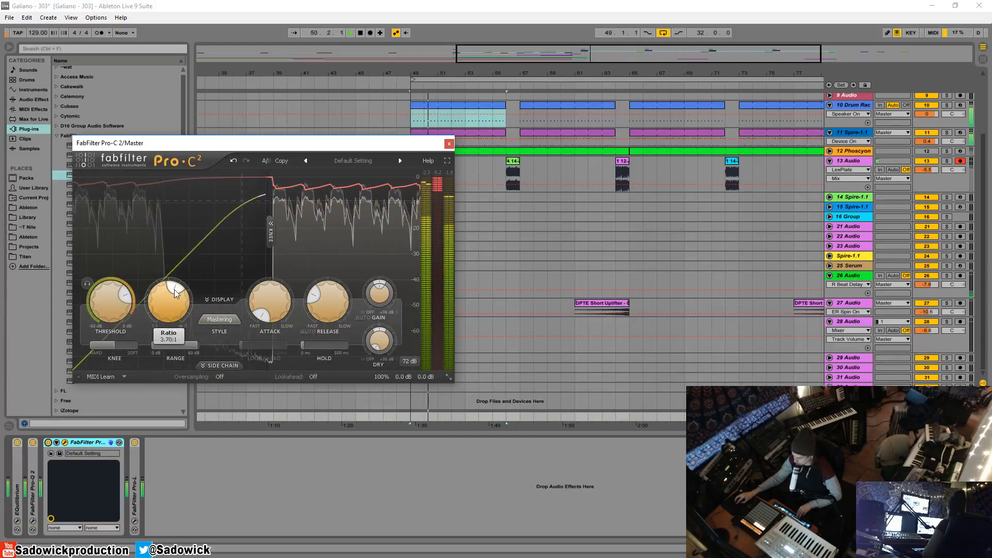
{"action": "left_click_drag", "start_coordinate": [323, 296], "coordinate": [302, 358]}
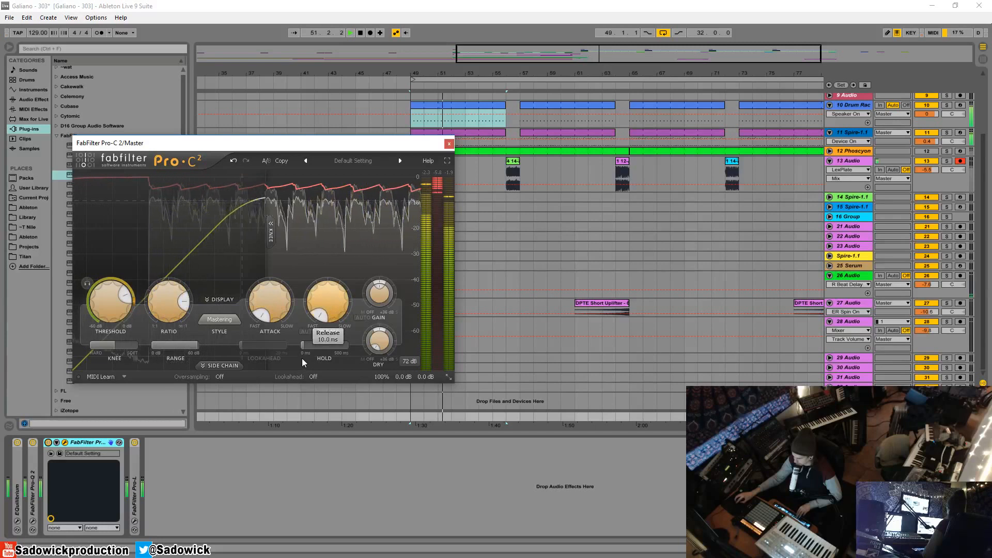
{"action": "left_click_drag", "start_coordinate": [128, 297], "coordinate": [130, 304]}
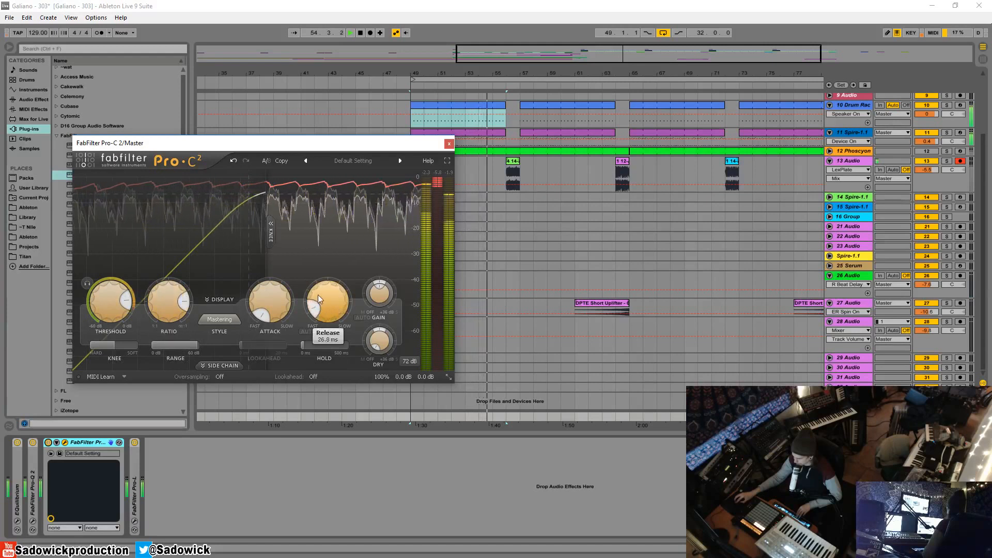
{"action": "left_click_drag", "start_coordinate": [318, 294], "coordinate": [317, 284]}
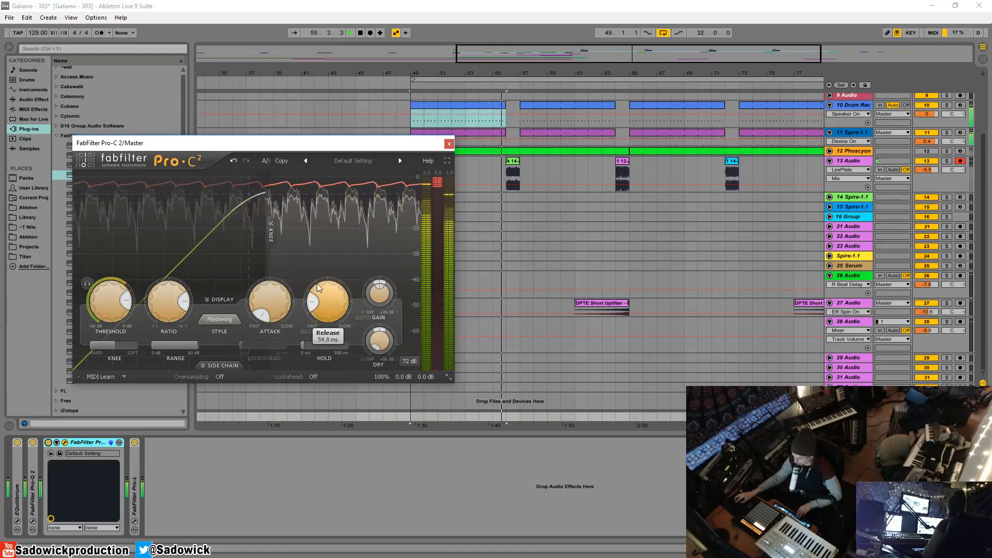
Expand the side chain section, enable its 24 dB/oct low-cut filter and sweep it to 2656 Hz and back to 1436.1 Hz during playback.
{"action": "left_click", "coordinate": [221, 365]}
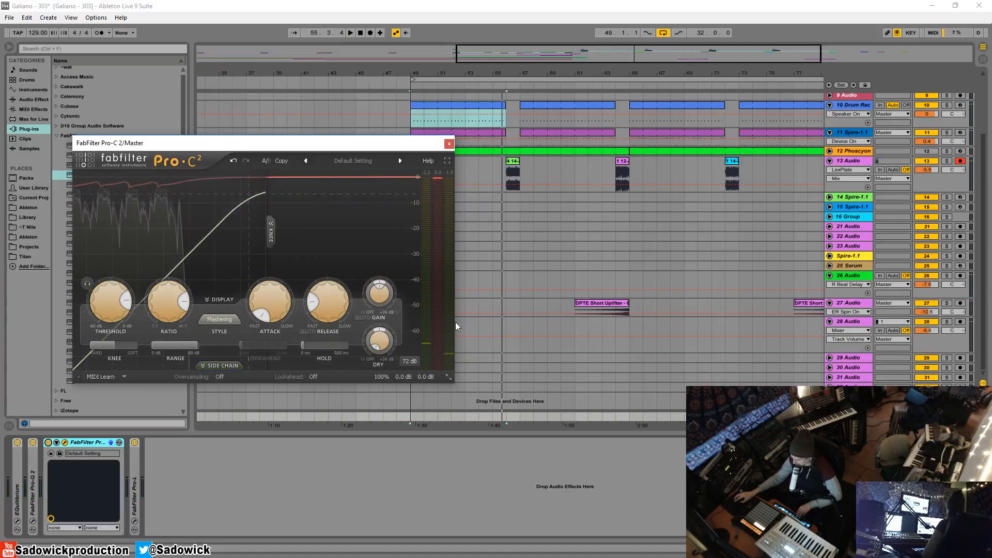
{"action": "left_click", "coordinate": [228, 364]}
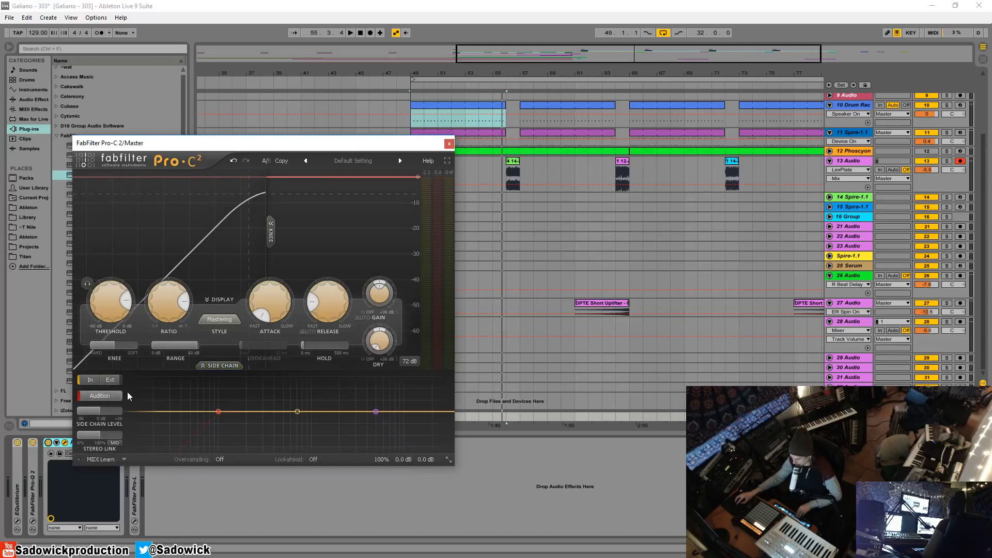
{"action": "key", "text": "space"}
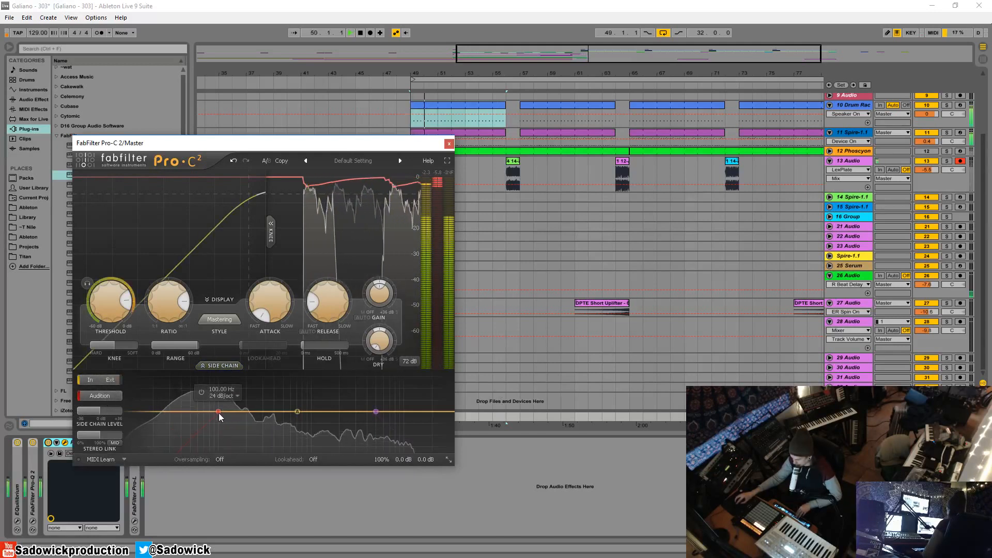
{"action": "left_click", "coordinate": [202, 392]}
{"action": "left_click_drag", "start_coordinate": [258, 415], "coordinate": [352, 423]}
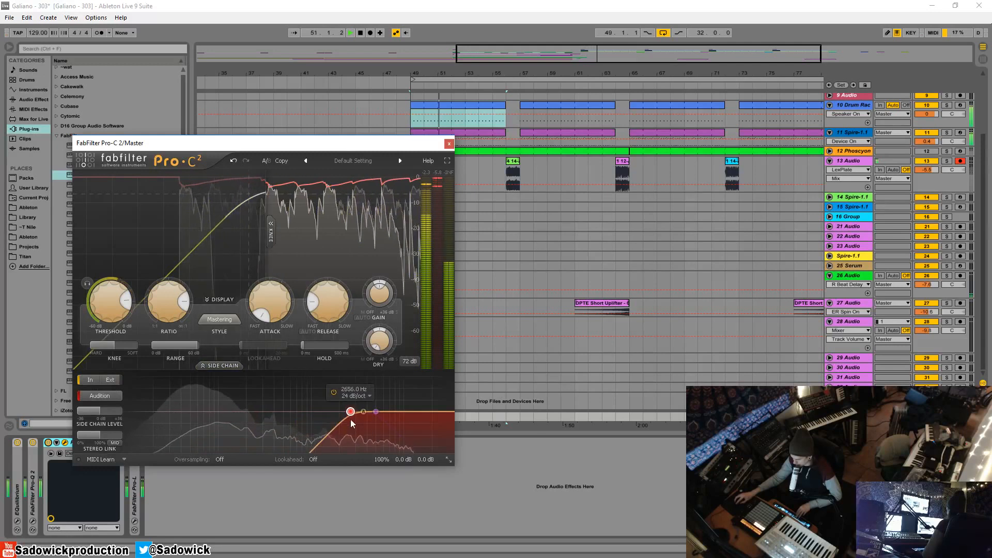
{"action": "key", "text": "space"}
{"action": "key", "text": "space"}
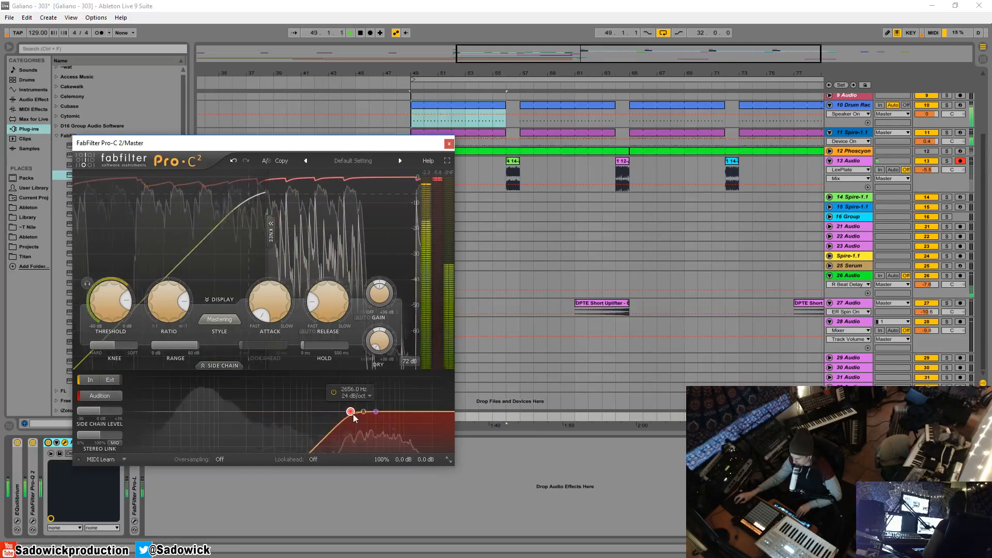
{"action": "key", "text": "space"}
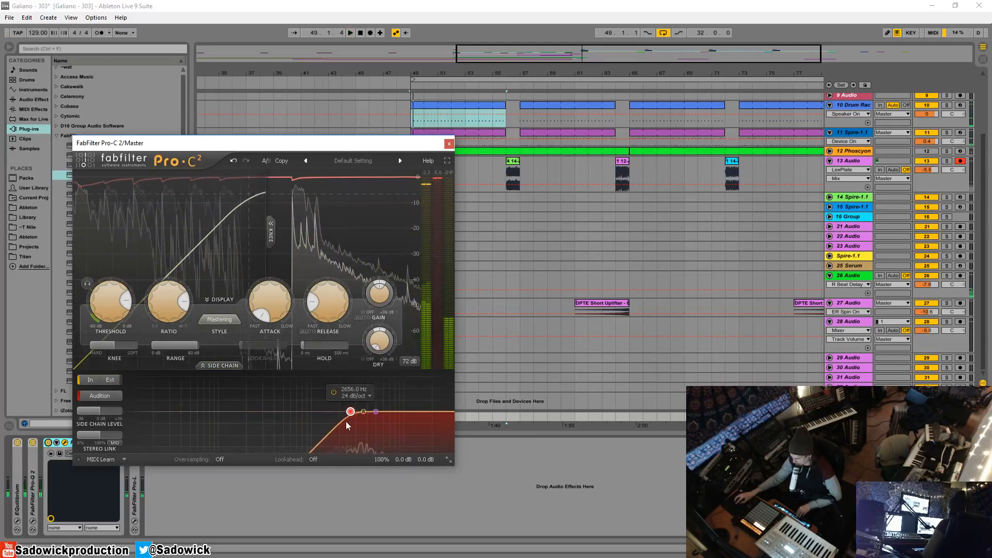
{"action": "key", "text": "space"}
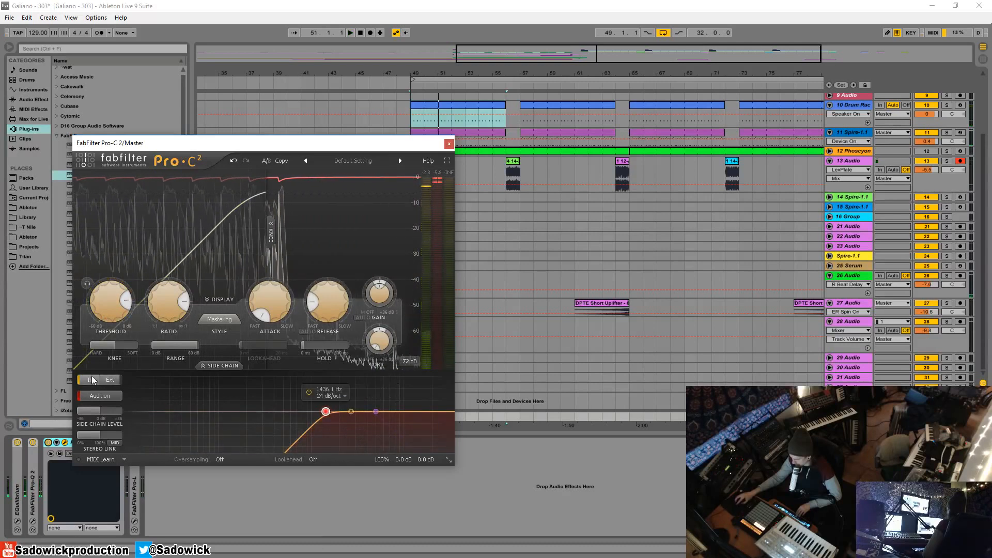
Turn off side chain auditioning and disable the 1436.1 Hz low-cut filter, comparing the compression during playback.
{"action": "left_click", "coordinate": [96, 396]}
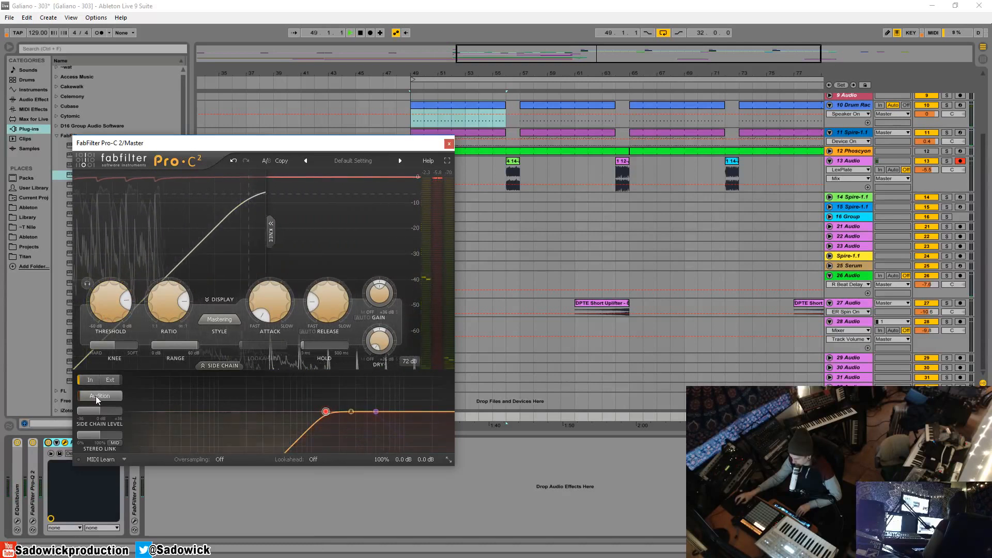
{"action": "key", "text": "space"}
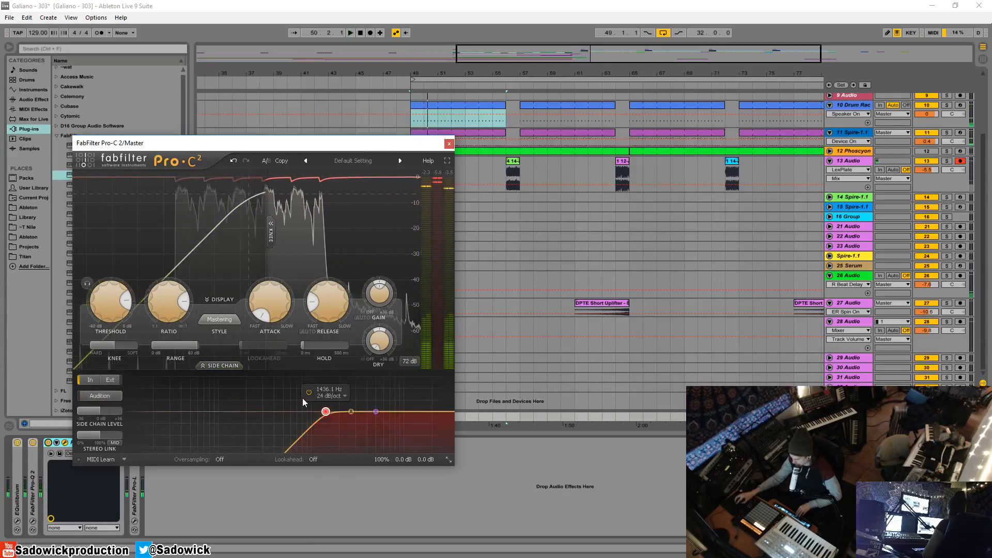
{"action": "left_click", "coordinate": [308, 393]}
{"action": "key", "text": "space"}
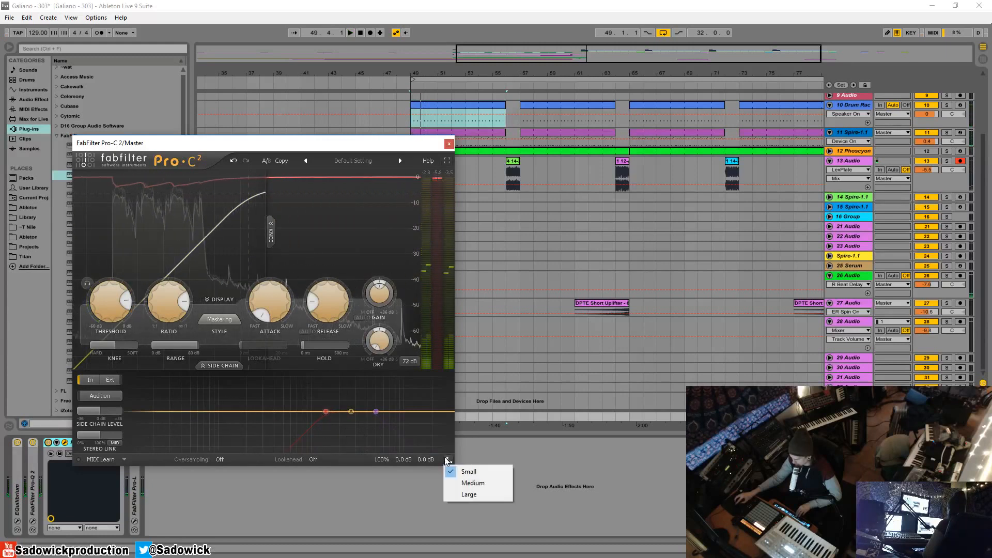
Enlarge the Pro-C 2 interface to Medium and on to Large.
{"action": "left_click", "coordinate": [473, 483]}
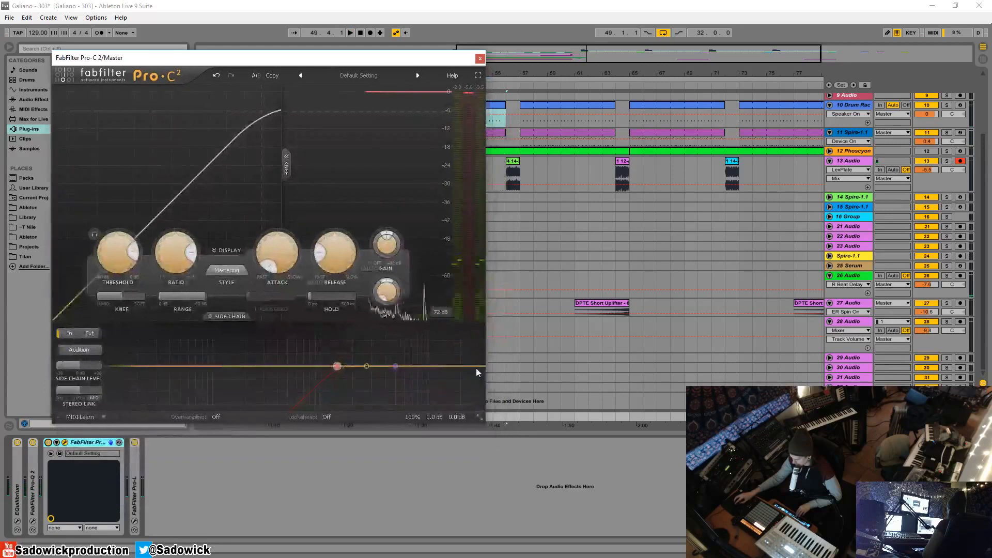
{"action": "left_click", "coordinate": [506, 449]}
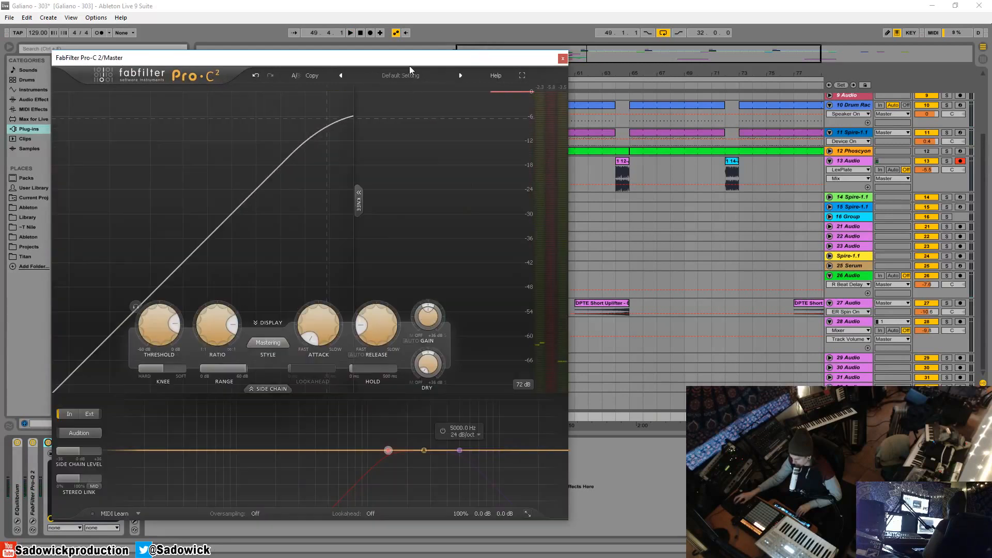
Set the Pro-C 2 level display range to 18 dB and collapse the knee display, checking the gain reduction during playback.
{"action": "mouse_move", "coordinate": [409, 66]}
{"action": "left_mouse_down"}
{"action": "mouse_move", "coordinate": [388, 35]}
{"action": "mouse_move", "coordinate": [373, 46]}
{"action": "mouse_move", "coordinate": [403, 60]}
{"action": "left_mouse_up"}
{"action": "key", "text": "space"}
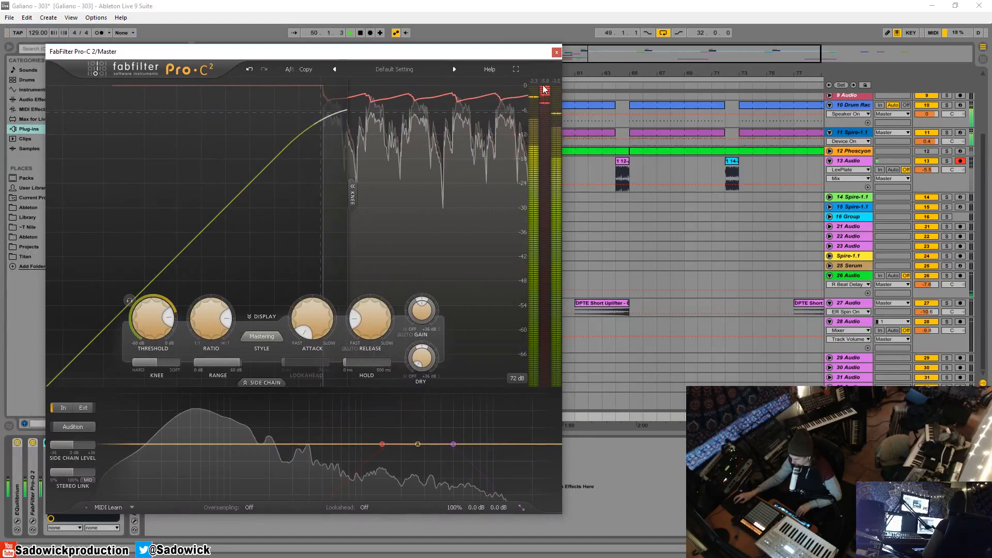
{"action": "left_click", "coordinate": [517, 378]}
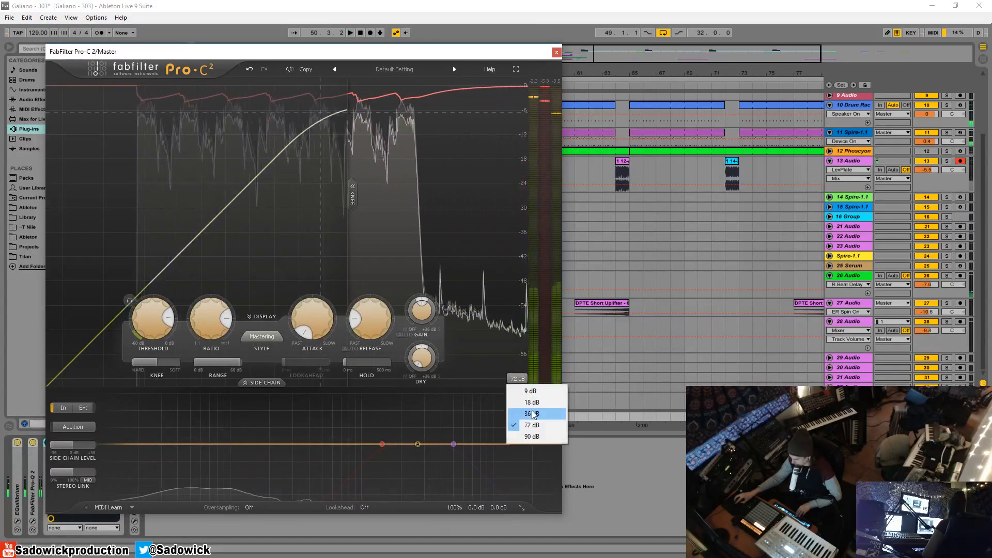
{"action": "left_click", "coordinate": [532, 402]}
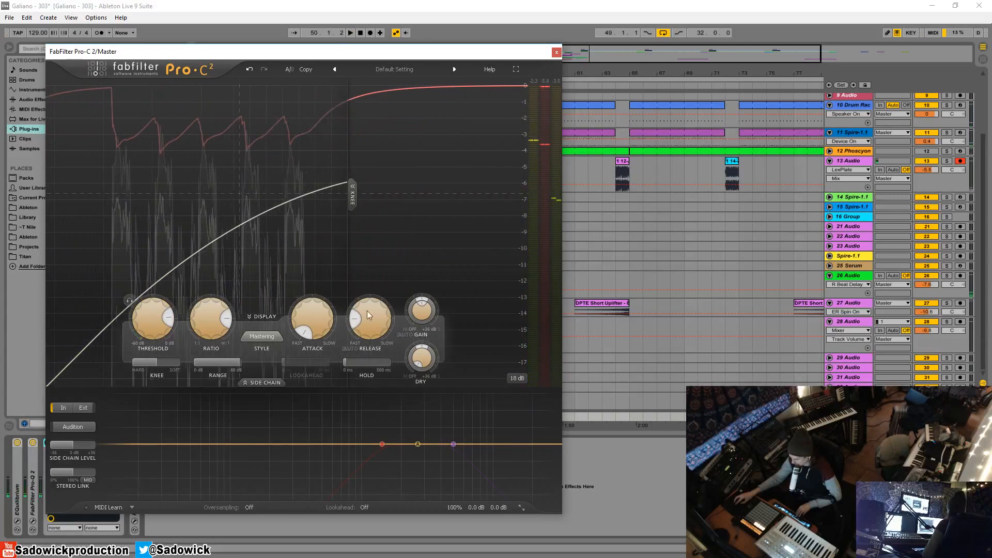
{"action": "left_click", "coordinate": [352, 193]}
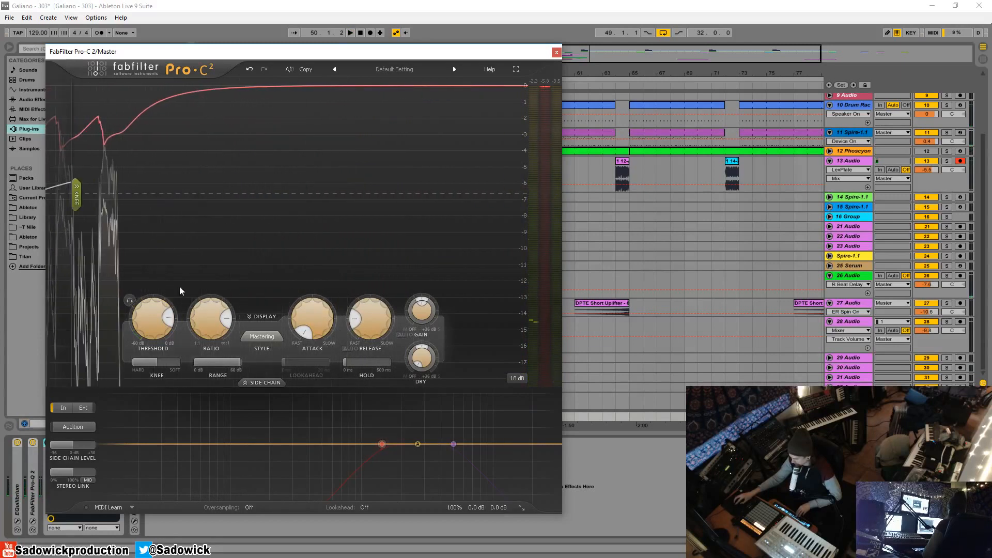
{"action": "key", "text": "space"}
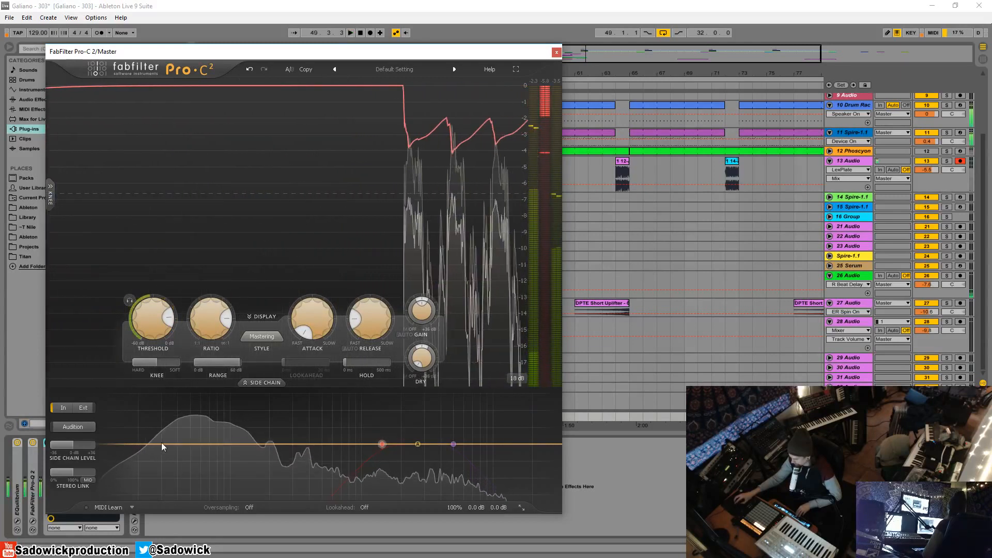
Re-enable the side chain's 24 dB/oct low-cut filter, move it to 1253.9 Hz and check the gain reduction during playback.
{"action": "mouse_move", "coordinate": [361, 427]}
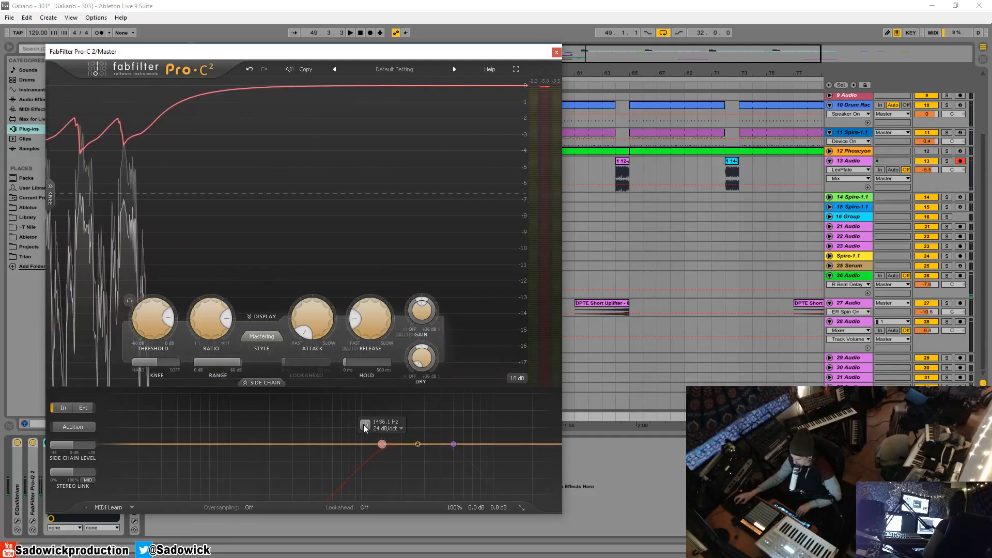
{"action": "left_click", "coordinate": [365, 426]}
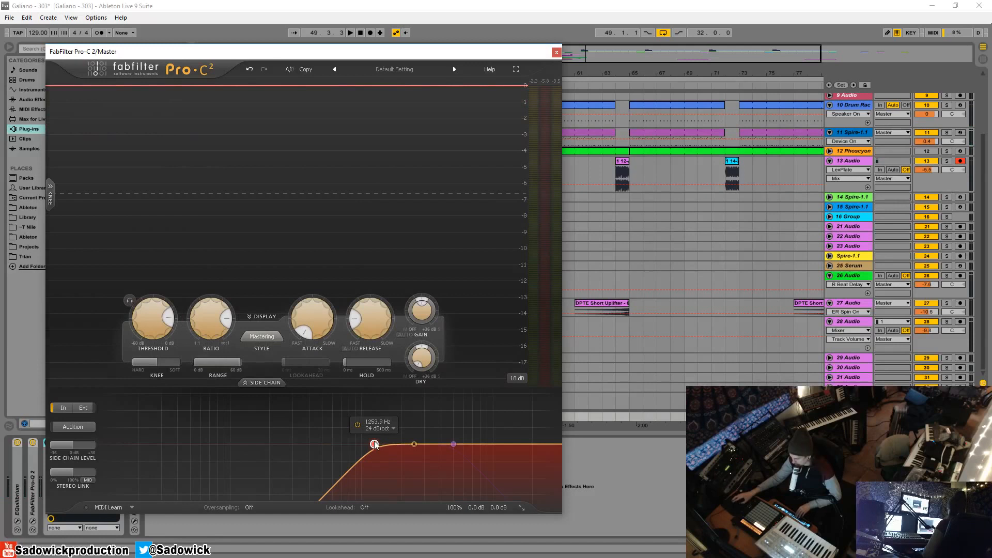
{"action": "key", "text": "space"}
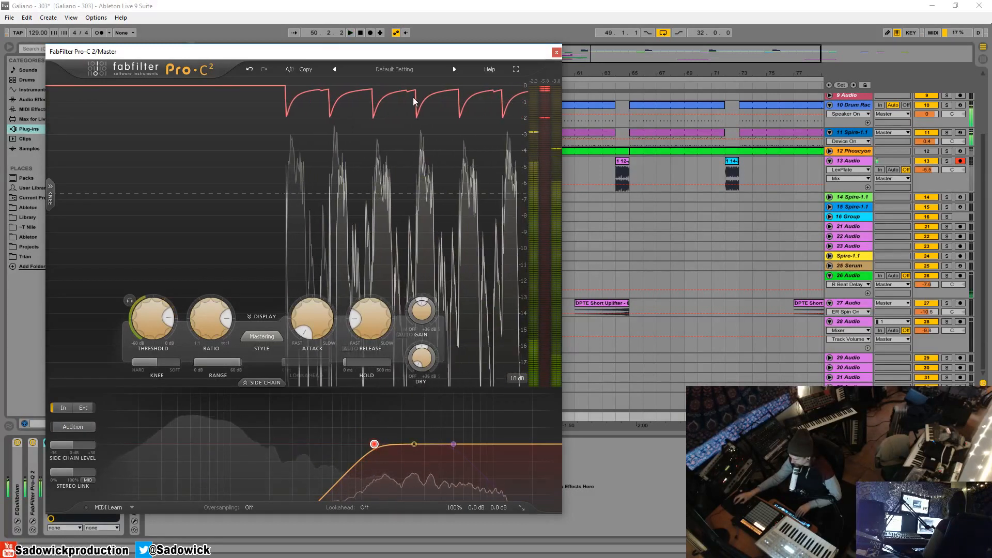
{"action": "key", "text": "space"}
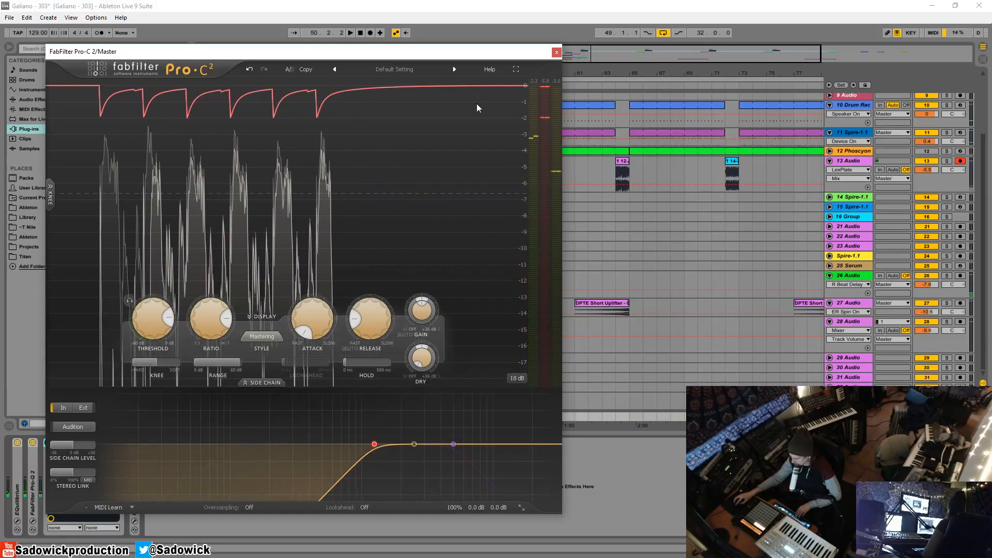
{"action": "key", "text": "space"}
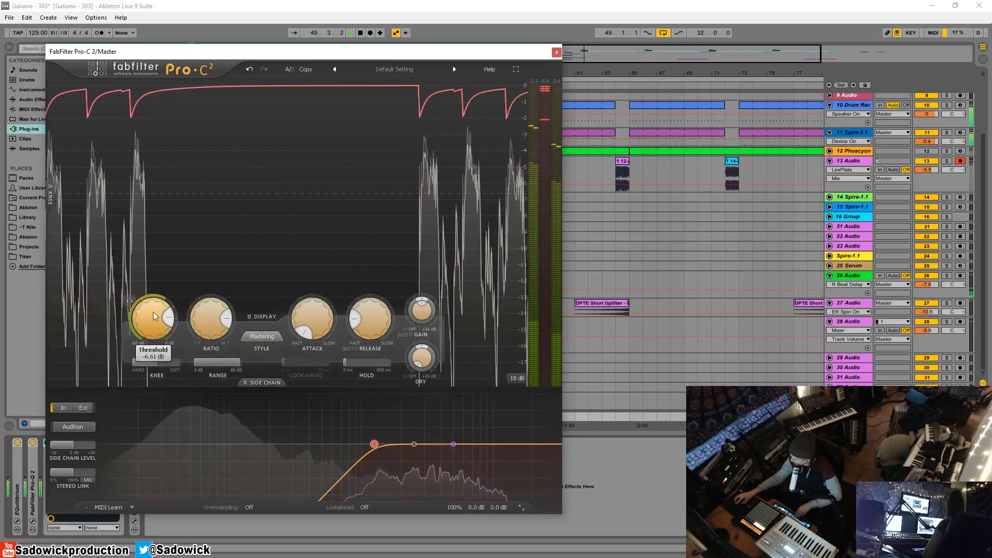
Sweep the threshold well down and bring it back up to -6.94 dB, and lengthen the release slightly during playback.
{"action": "left_click_drag", "start_coordinate": [153, 311], "coordinate": [150, 330]}
{"action": "key", "text": "space"}
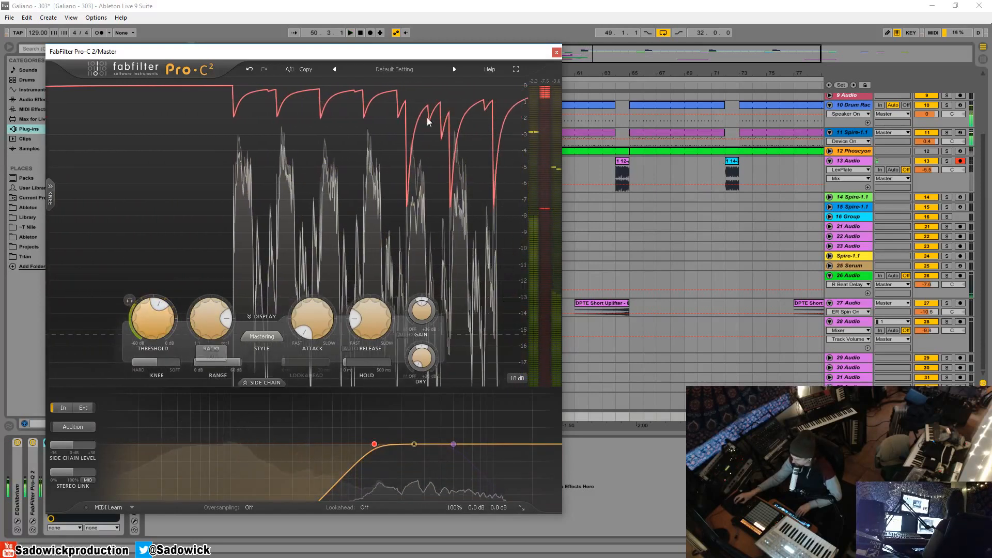
{"action": "left_click_drag", "start_coordinate": [161, 310], "coordinate": [180, 326]}
{"action": "key", "text": "space"}
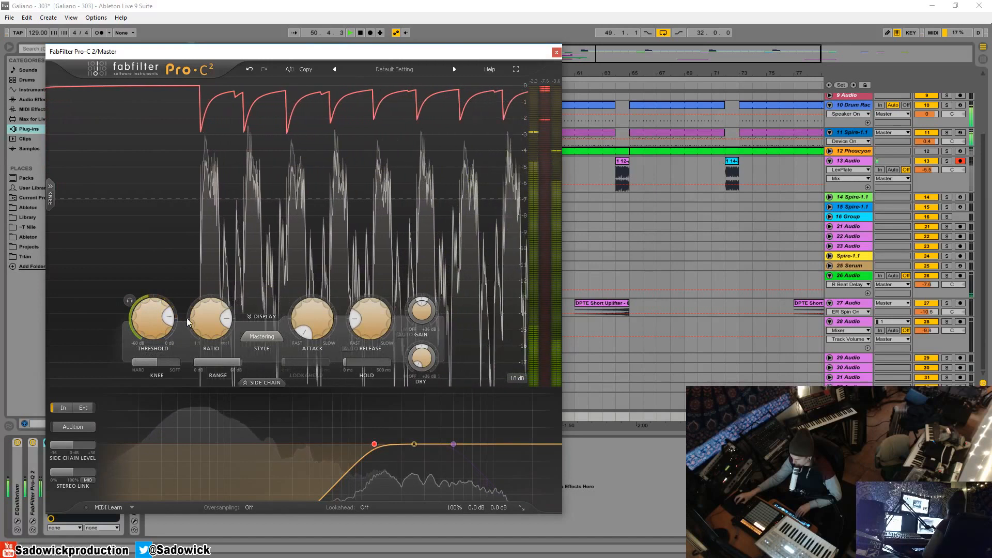
{"action": "mouse_move", "coordinate": [365, 318]}
{"action": "left_mouse_down"}
{"action": "mouse_move", "coordinate": [372, 268]}
{"action": "mouse_move", "coordinate": [368, 324]}
{"action": "left_mouse_up"}
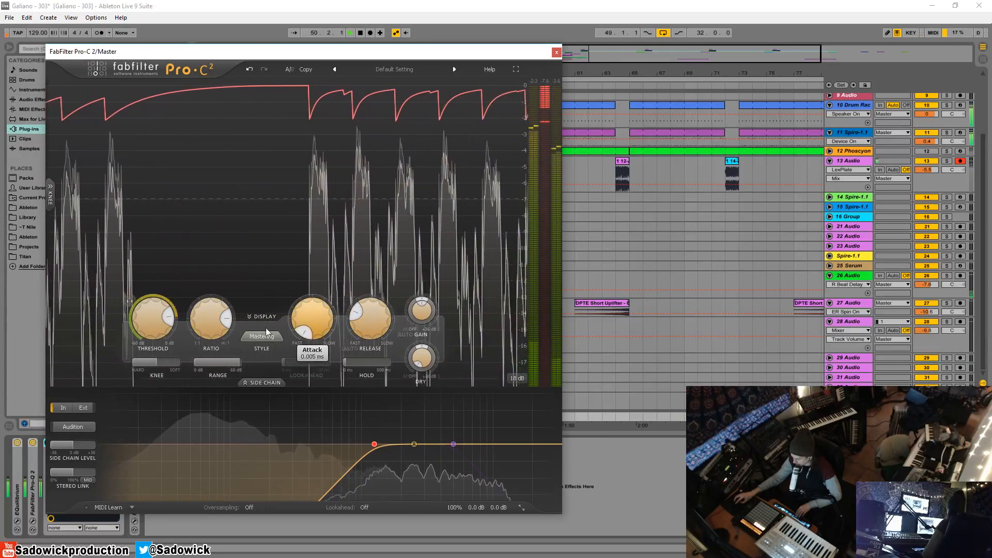
{"action": "left_click_drag", "start_coordinate": [300, 336], "coordinate": [336, 388]}
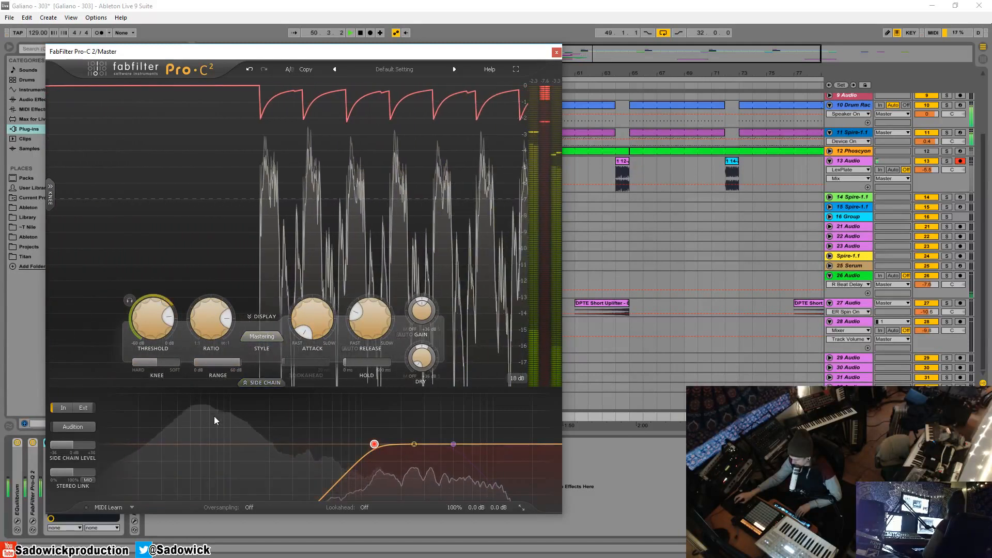
Turn on lookahead, try it at 5.44 ms and bring it back close to its minimum during playback.
{"action": "left_click", "coordinate": [365, 507]}
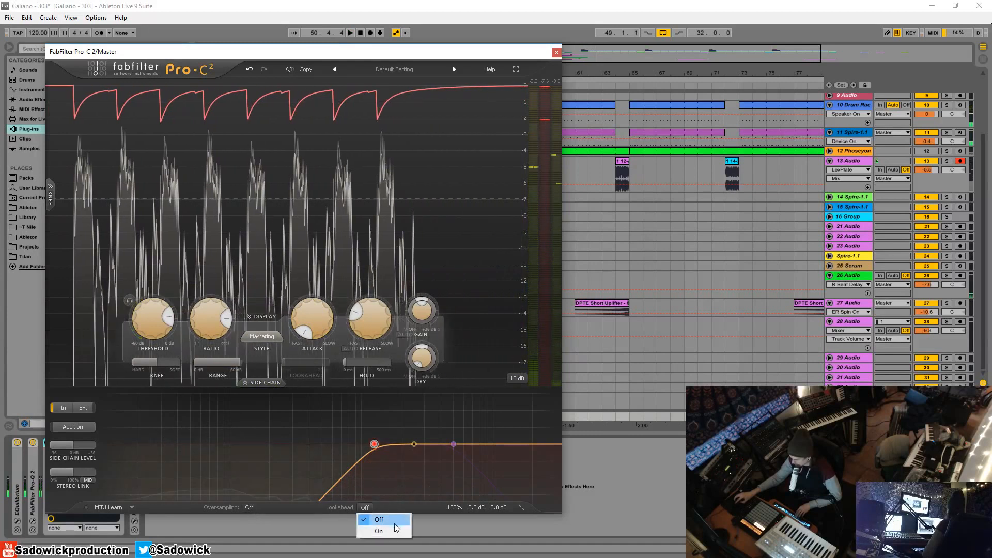
{"action": "left_click", "coordinate": [379, 531]}
{"action": "key", "text": "space"}
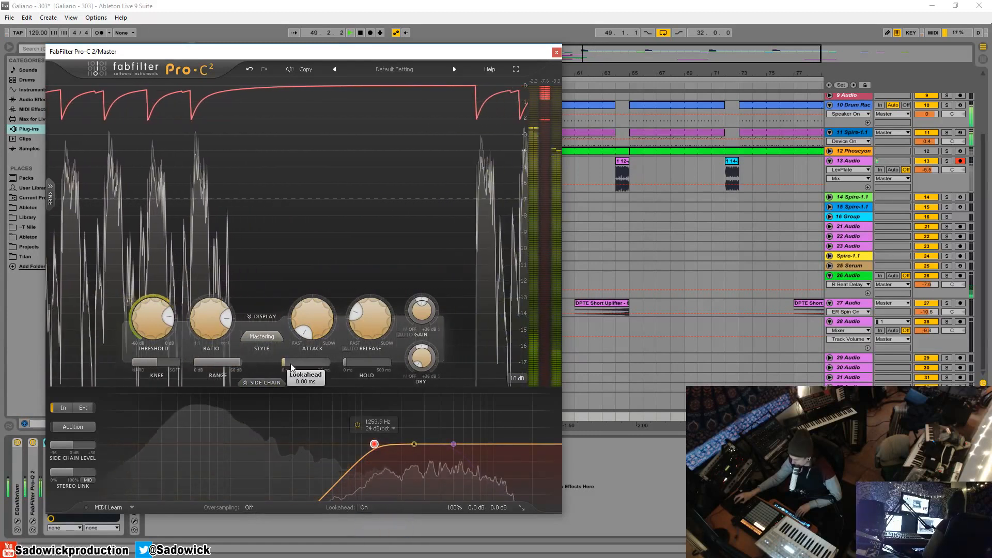
{"action": "left_click_drag", "start_coordinate": [284, 363], "coordinate": [327, 369]}
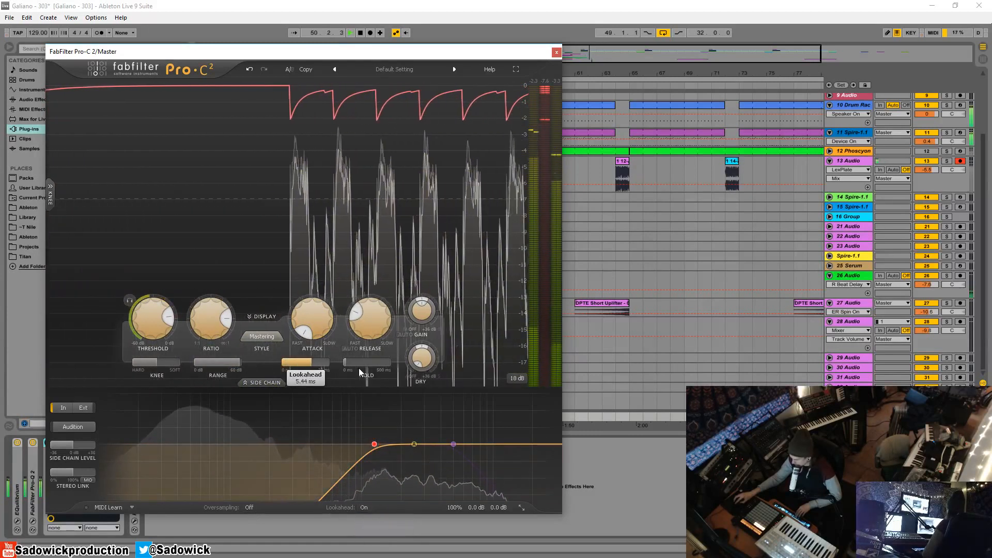
{"action": "left_click_drag", "start_coordinate": [288, 362], "coordinate": [257, 393]}
{"action": "key", "text": "space"}
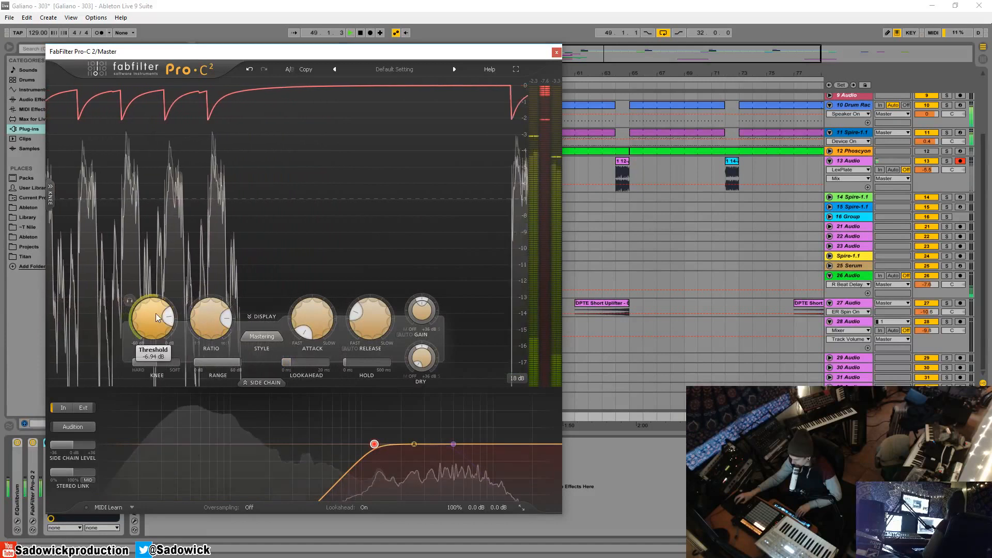
Bypass Pro-C 2 and re-enable it during playback to compare the master with and without compression.
{"action": "left_click_drag", "start_coordinate": [357, 377], "coordinate": [363, 330]}
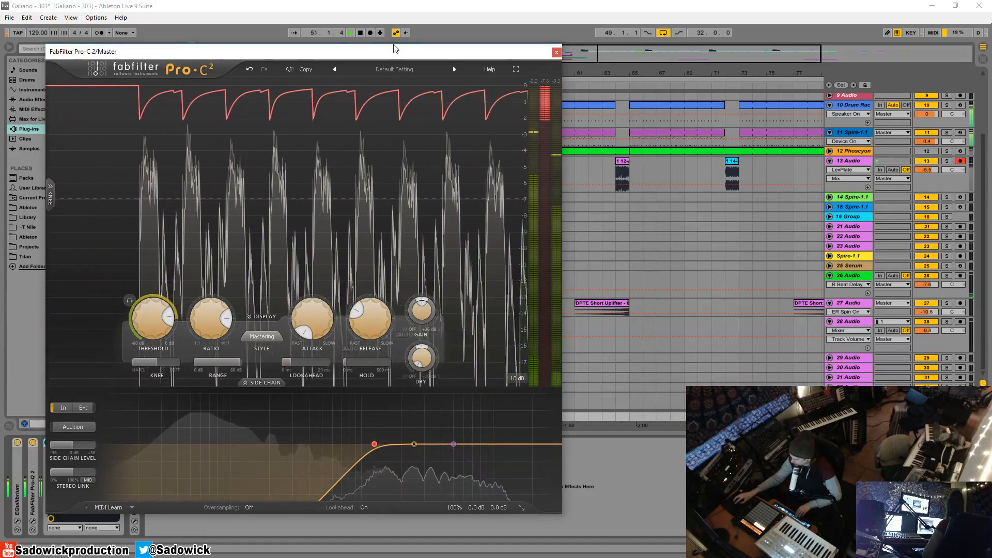
{"action": "left_click_drag", "start_coordinate": [400, 51], "coordinate": [449, 44]}
{"action": "left_click", "coordinate": [48, 442]}
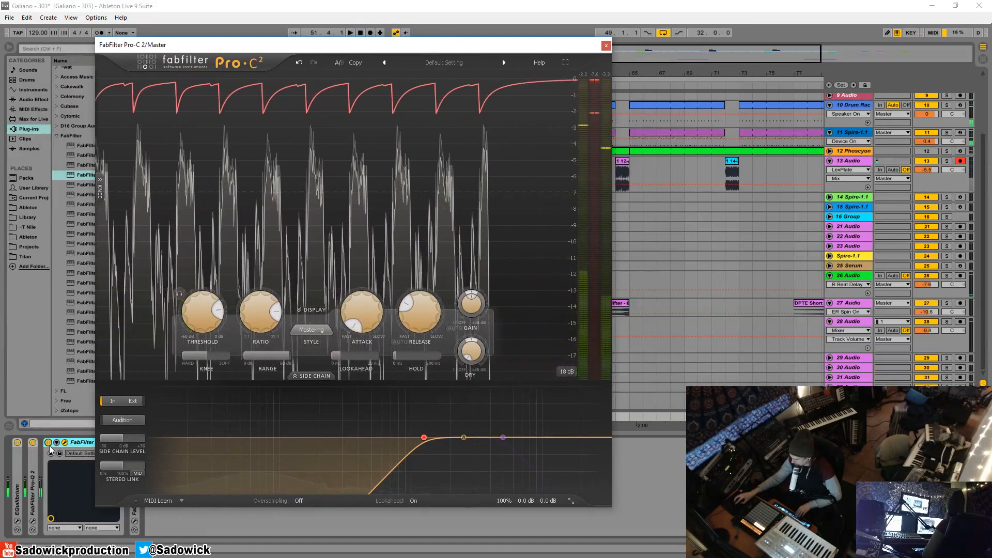
{"action": "left_click", "coordinate": [48, 442]}
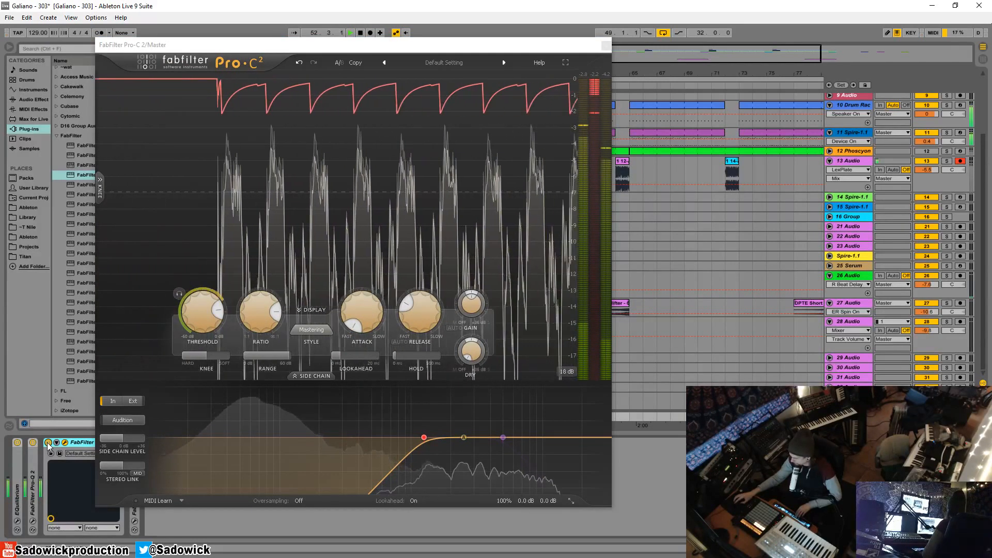
{"action": "key", "text": "space"}
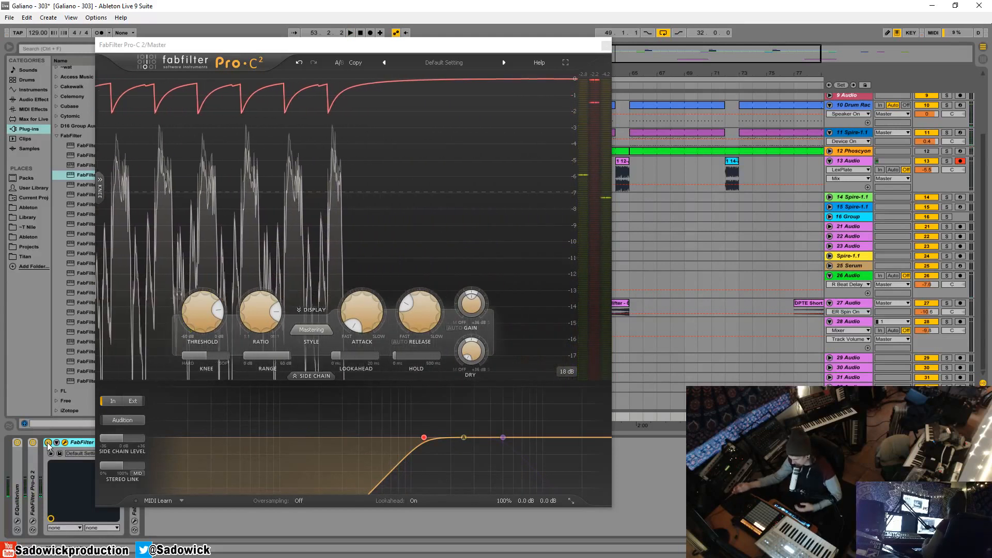
{"action": "key", "text": "space"}
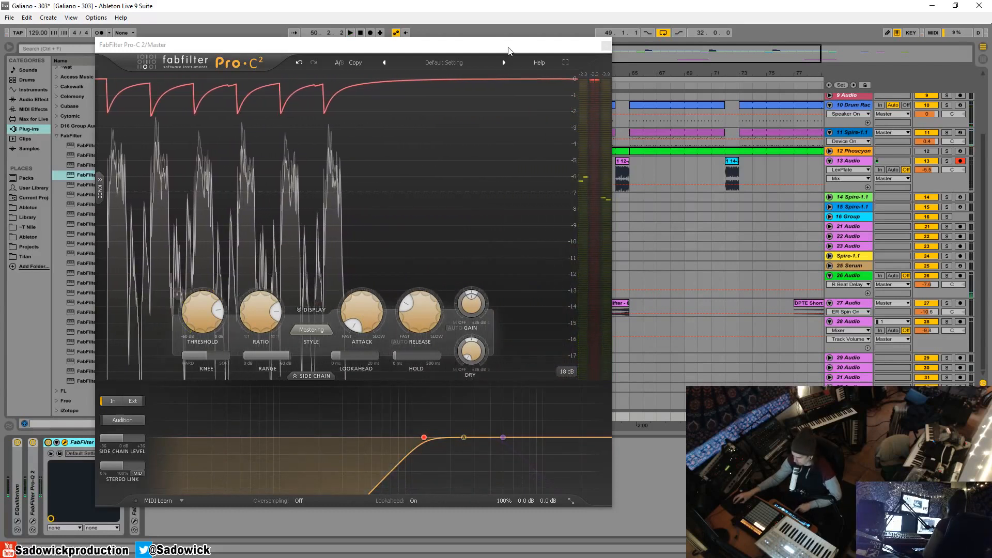
Lower the compression ratio to about 2.52:1 while watching the gain reduction during playback.
{"action": "left_click_drag", "start_coordinate": [509, 50], "coordinate": [492, 46]}
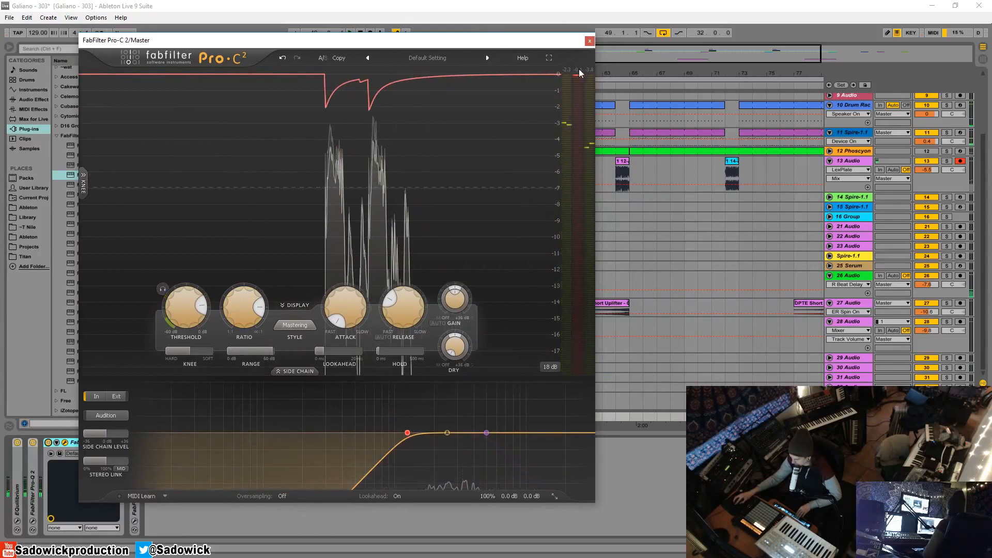
{"action": "left_click_drag", "start_coordinate": [238, 308], "coordinate": [246, 341]}
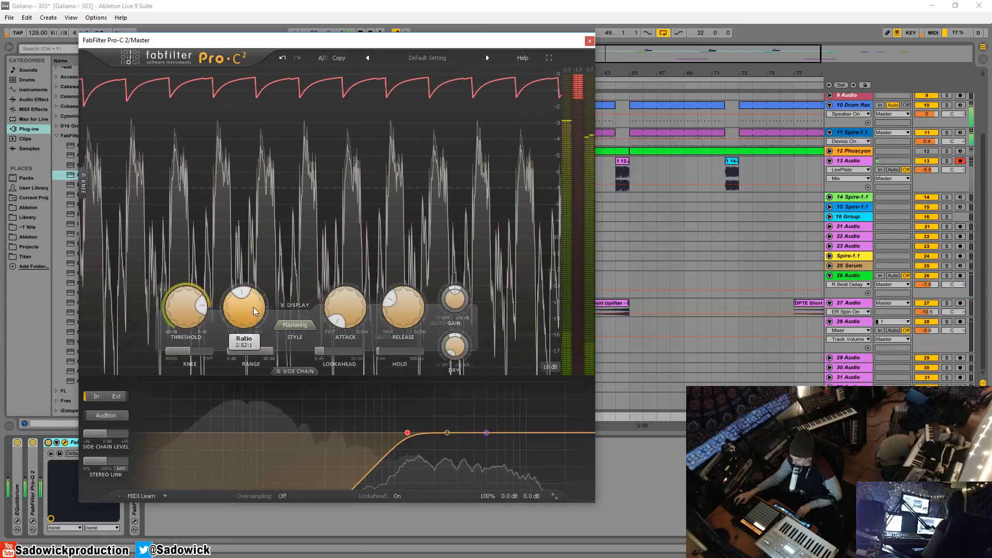
{"action": "left_click_drag", "start_coordinate": [255, 310], "coordinate": [258, 302]}
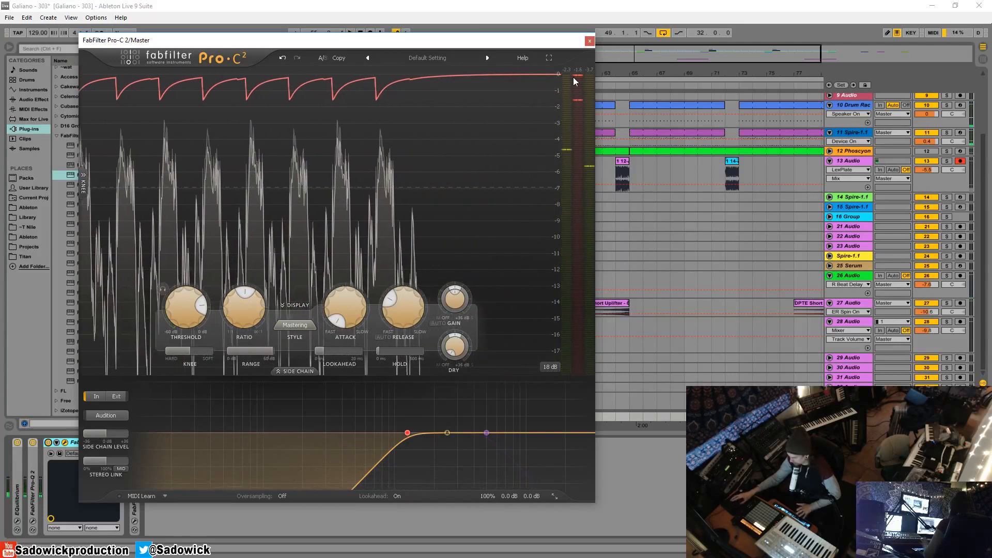
{"action": "mouse_move", "coordinate": [573, 76]}
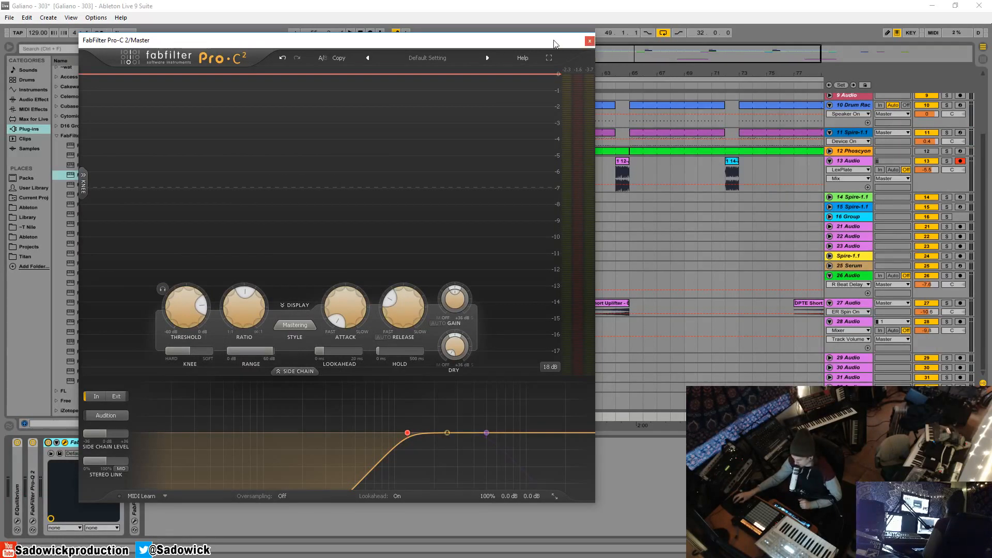
{"action": "left_click_drag", "start_coordinate": [555, 43], "coordinate": [542, 43]}
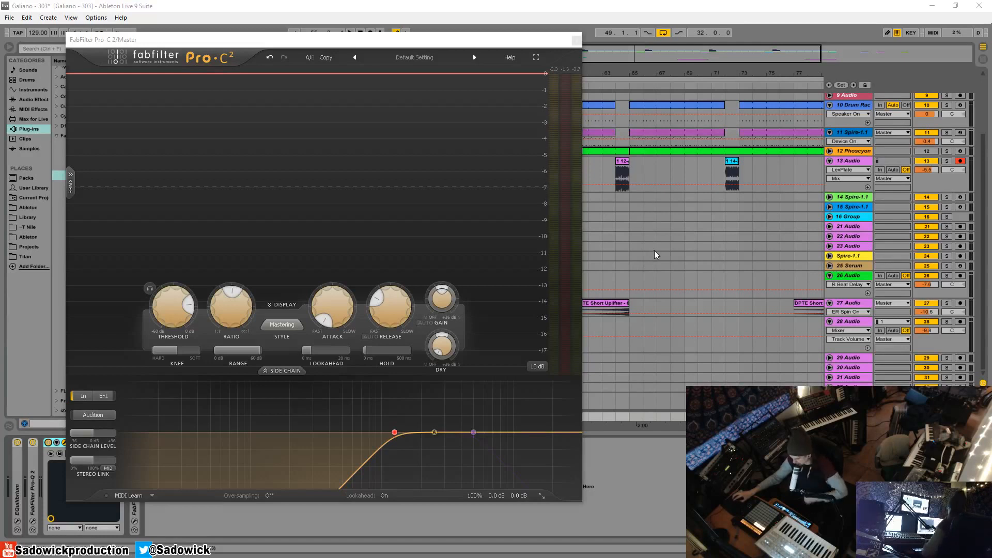
Close and fold Pro-C 2, and insert FabFilter Pro-MB between it and the Pro-L limiter on the master track.
{"action": "left_click", "coordinate": [577, 40]}
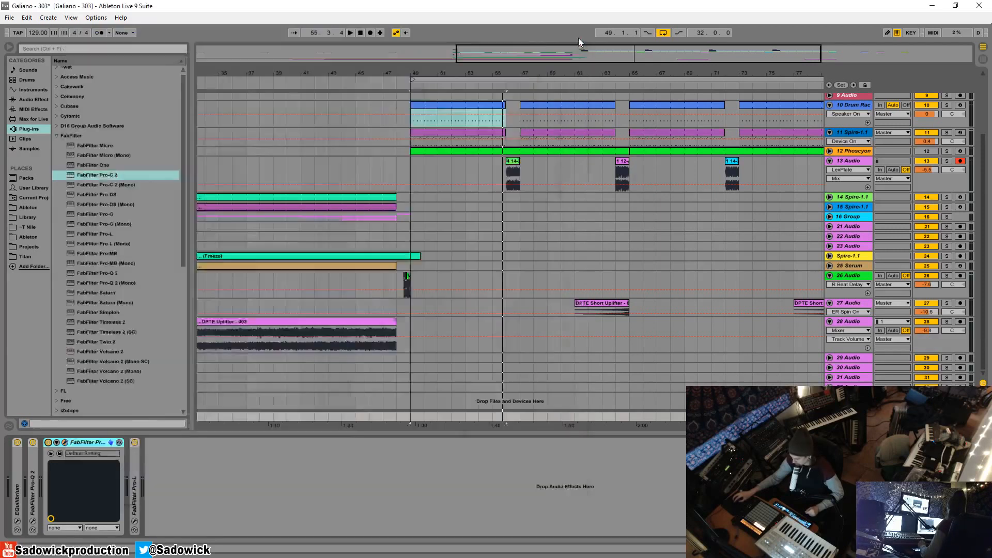
{"action": "double_click", "coordinate": [87, 443]}
{"action": "double_click", "coordinate": [66, 460]}
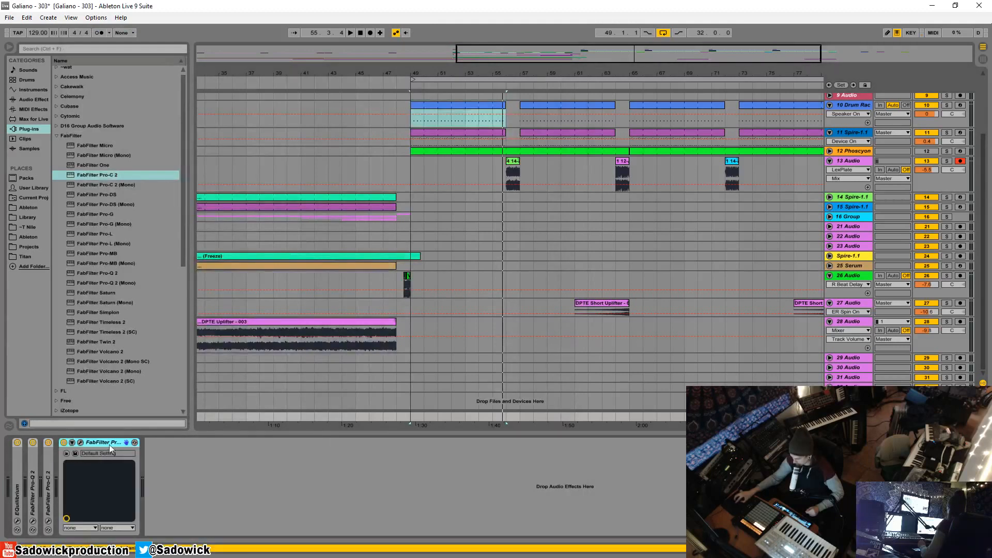
{"action": "left_click_drag", "start_coordinate": [112, 254], "coordinate": [68, 469]}
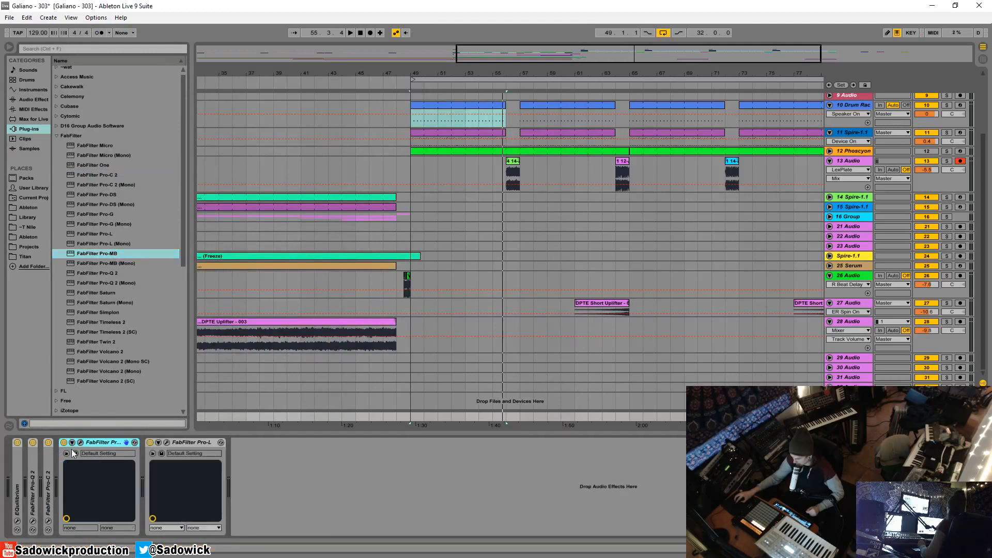
{"action": "left_click_drag", "start_coordinate": [280, 50], "coordinate": [257, 50]}
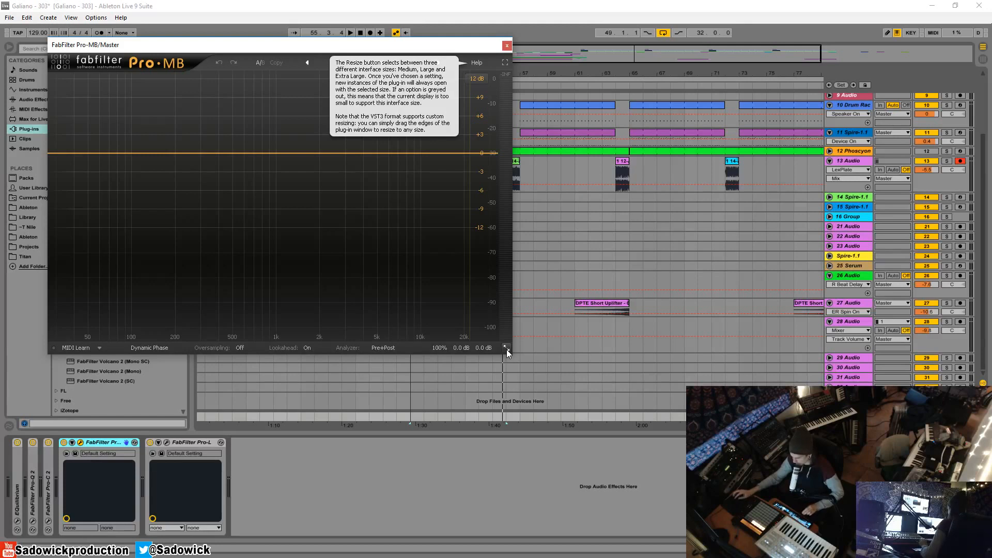
Enlarge the Pro-MB interface and play the song to view its frequency spectrum.
{"action": "left_click", "coordinate": [506, 349]}
{"action": "left_click", "coordinate": [517, 372]}
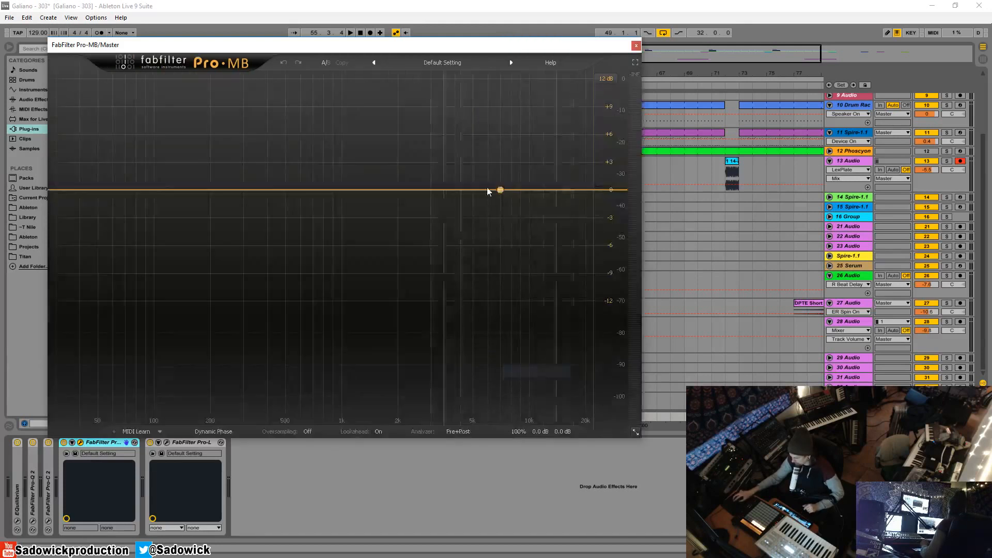
{"action": "left_click_drag", "start_coordinate": [451, 46], "coordinate": [436, 49]}
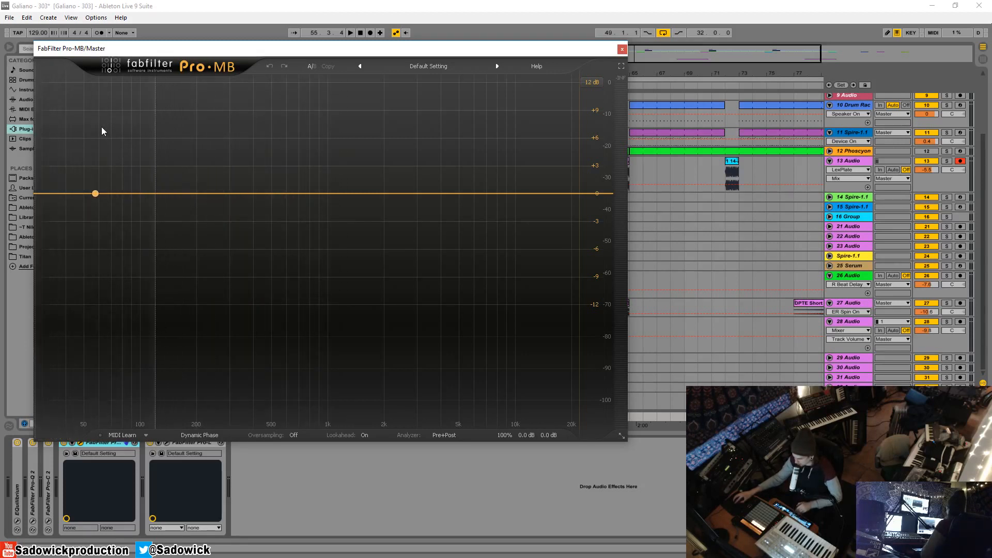
{"action": "key", "text": "space"}
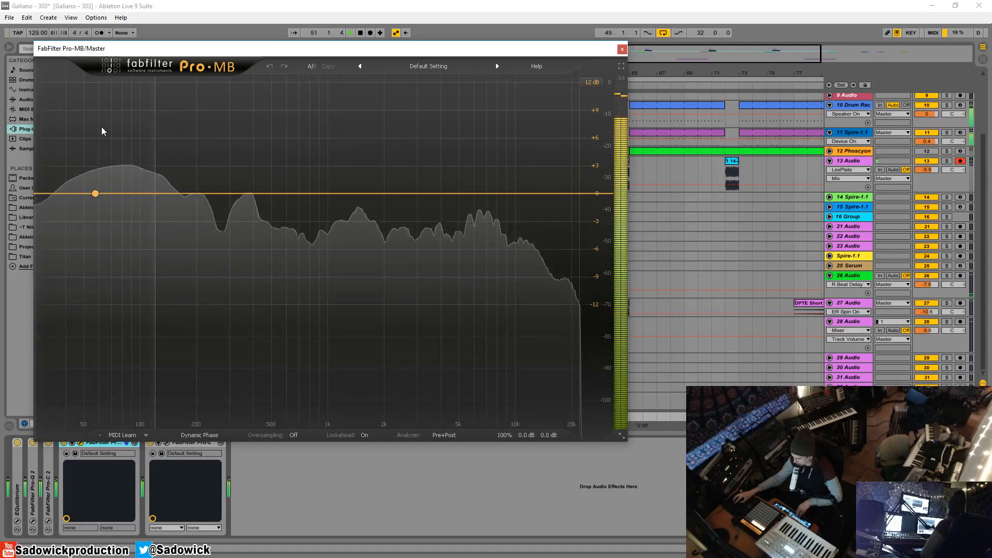
Stop playback and create a low band and a second band meeting at 120 Hz, extending the second to the top of the spectrum.
{"action": "key", "text": "space"}
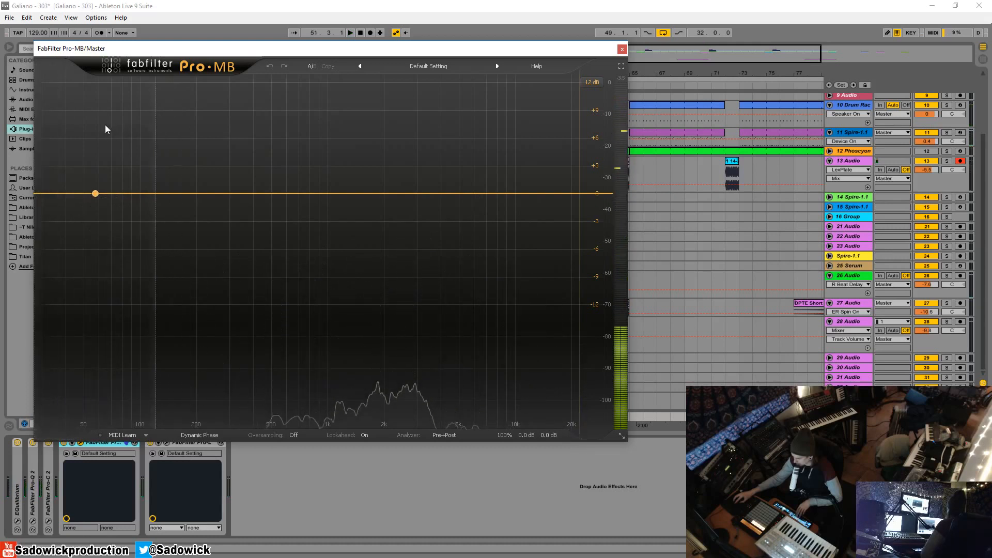
{"action": "left_click", "coordinate": [105, 128]}
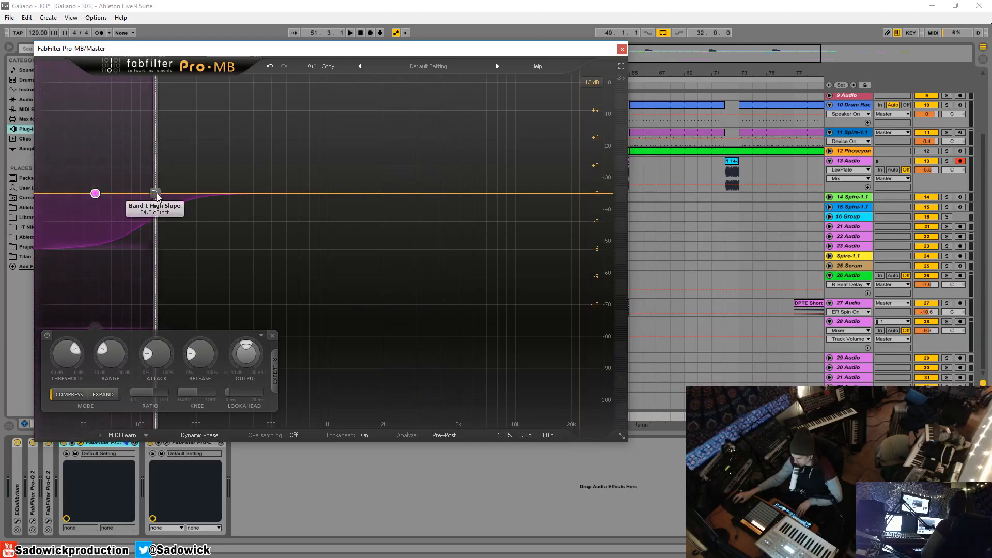
{"action": "left_click", "coordinate": [339, 88]}
{"action": "left_click_drag", "start_coordinate": [284, 117], "coordinate": [166, 128]}
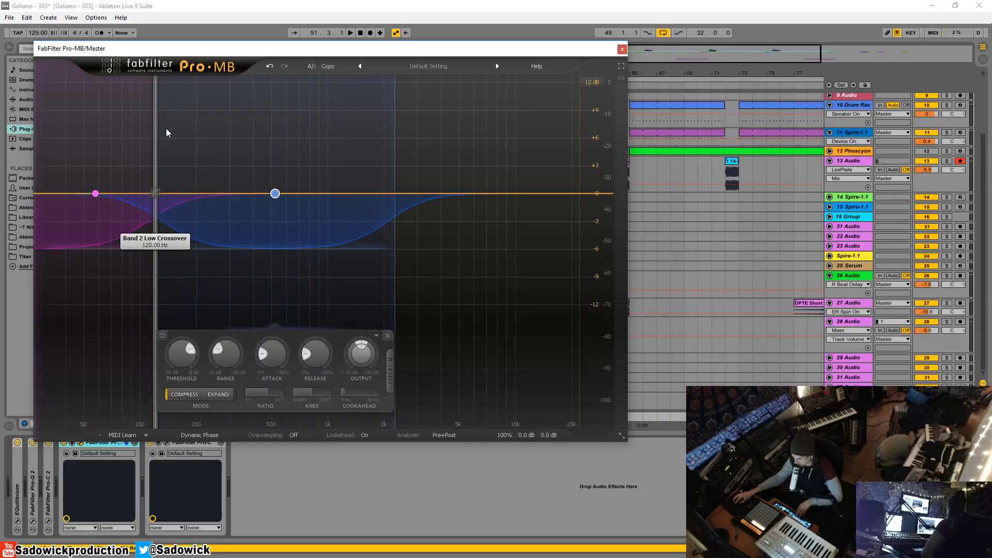
{"action": "left_click_drag", "start_coordinate": [395, 136], "coordinate": [611, 136]}
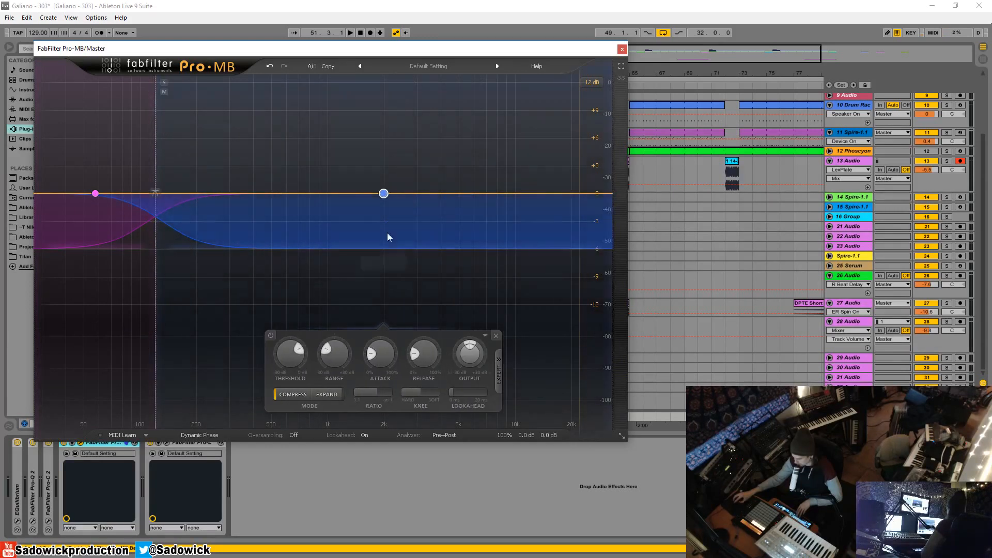
Flatten the range of both bands to about 0 dB and raise their shared crossover to about 140 Hz.
{"action": "left_click_drag", "start_coordinate": [388, 249], "coordinate": [392, 197]}
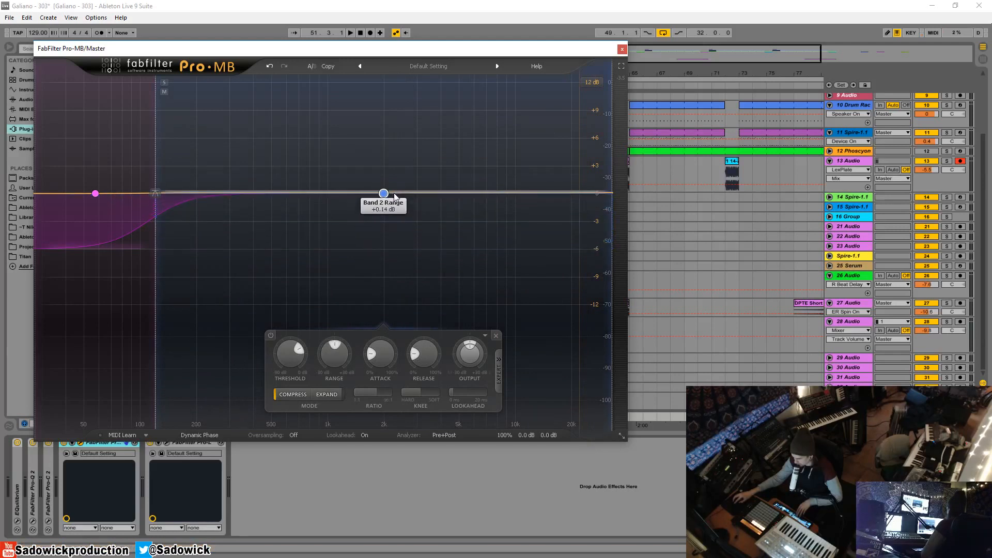
{"action": "left_click_drag", "start_coordinate": [66, 248], "coordinate": [68, 193]}
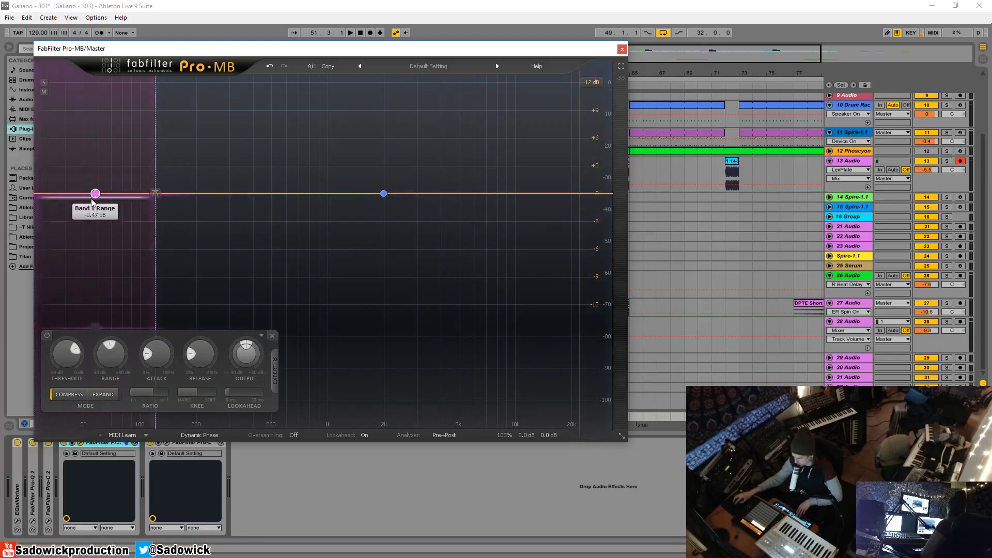
{"action": "left_click_drag", "start_coordinate": [155, 154], "coordinate": [171, 158]}
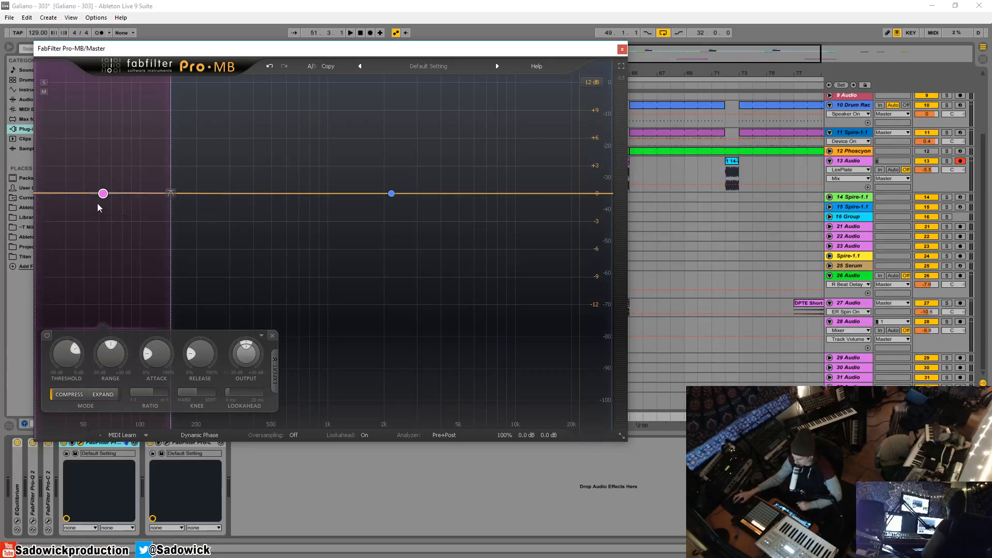
{"action": "left_click_drag", "start_coordinate": [171, 157], "coordinate": [167, 157]}
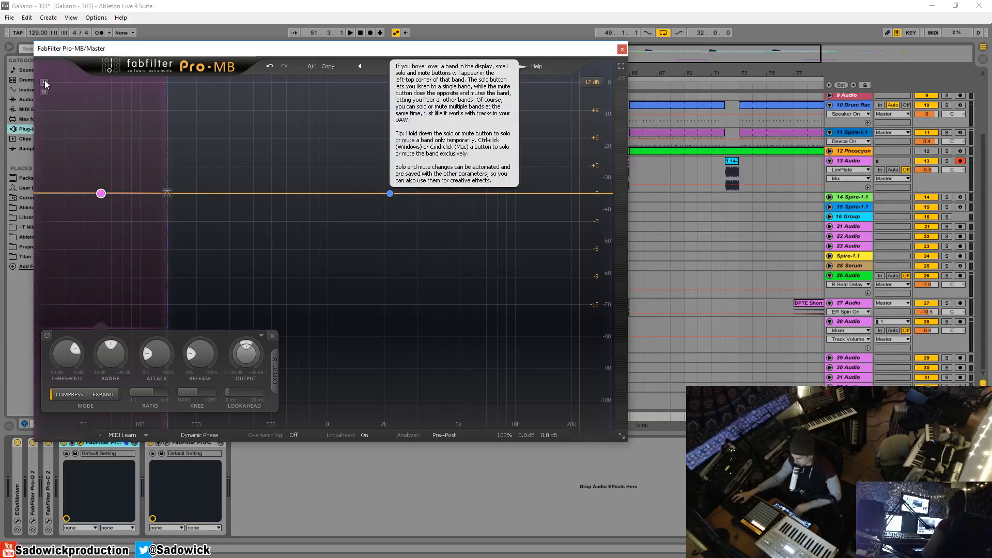
Move the Pro-MB window slightly up, play the song and solo the low band.
{"action": "left_click_drag", "start_coordinate": [296, 50], "coordinate": [297, 48]}
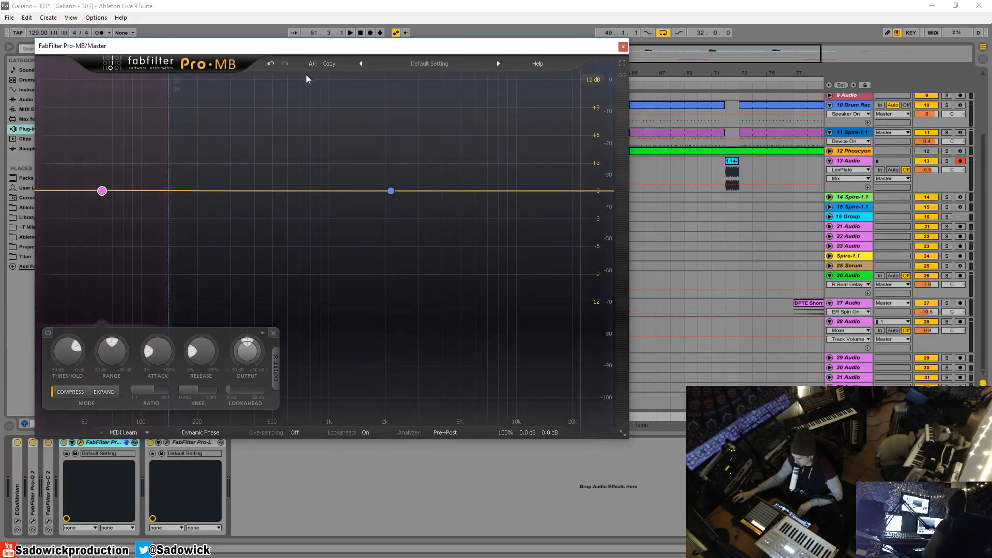
{"action": "key", "text": "space"}
{"action": "left_click", "coordinate": [45, 80]}
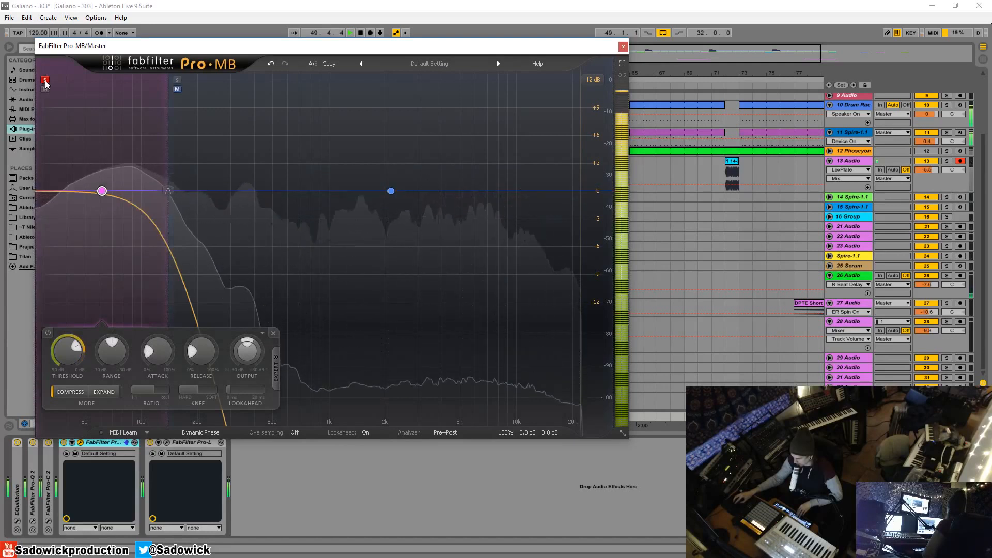
Move the band 1/2 crossover to about 166 Hz and set band 1's threshold to -12.61 dB while auditioning the low band.
{"action": "mouse_move", "coordinate": [169, 171]}
{"action": "left_mouse_down"}
{"action": "mouse_move", "coordinate": [157, 172]}
{"action": "mouse_move", "coordinate": [284, 188]}
{"action": "mouse_move", "coordinate": [172, 167]}
{"action": "mouse_move", "coordinate": [185, 168]}
{"action": "left_mouse_up"}
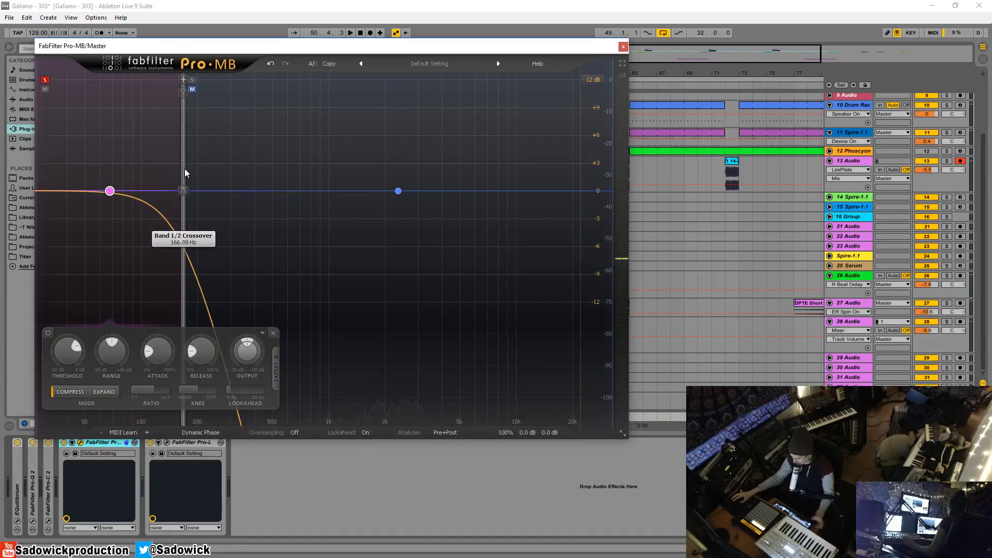
{"action": "key", "text": "space"}
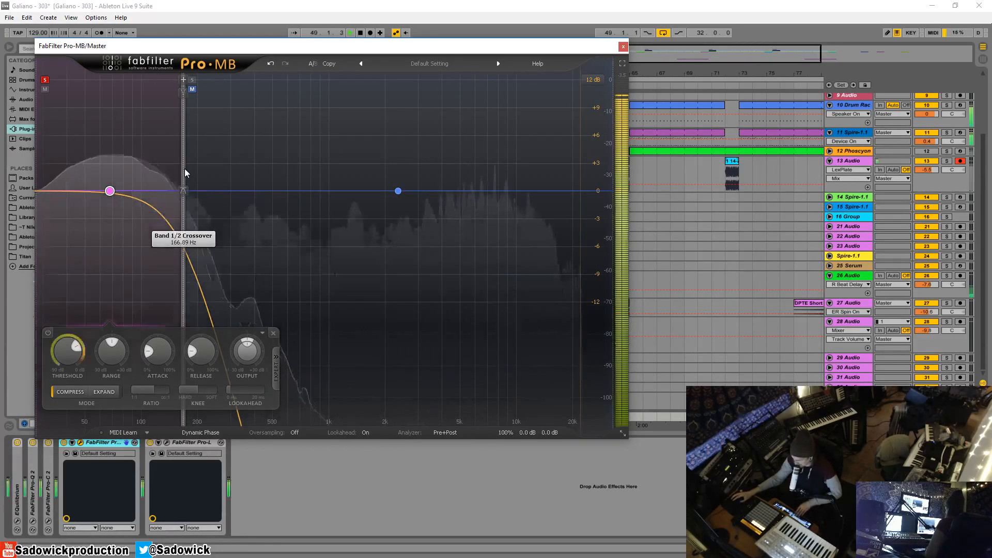
{"action": "key", "text": "space"}
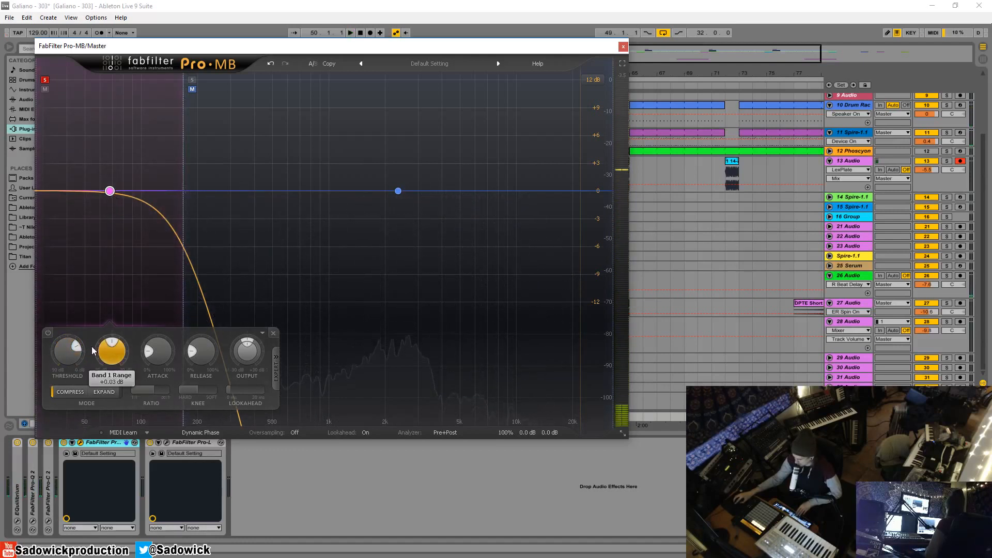
{"action": "key", "text": "space"}
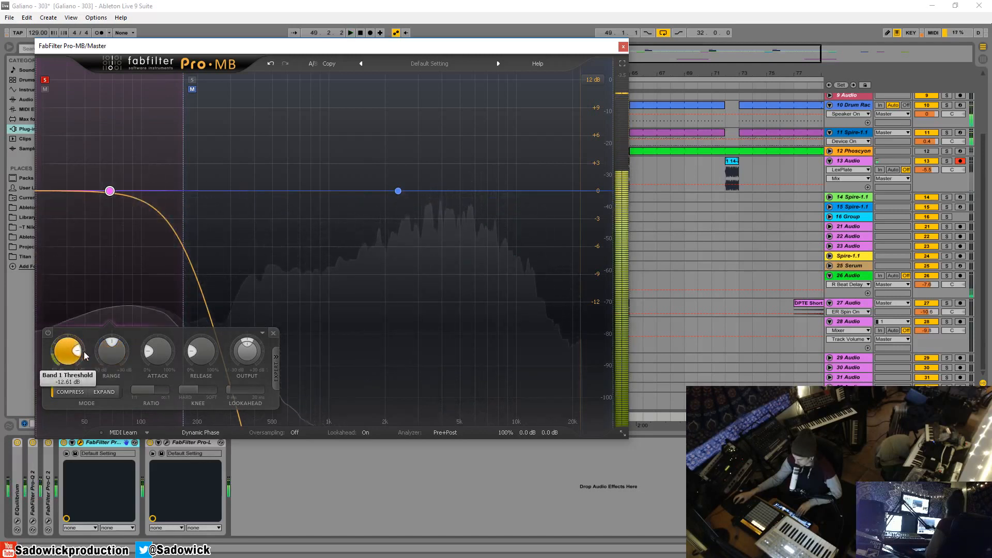
{"action": "mouse_move", "coordinate": [114, 353]}
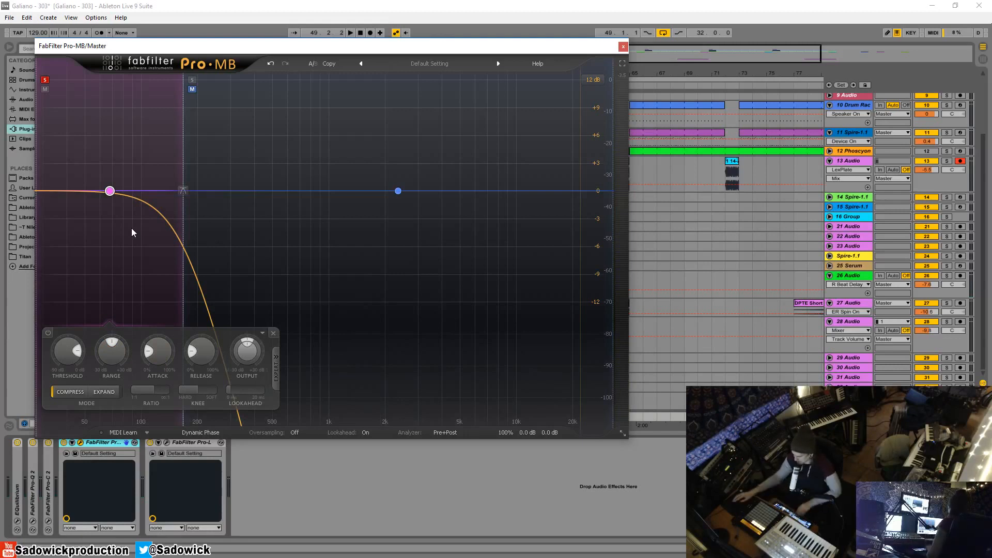
Set band 1's compression range to about -5 dB while auditioning the soloed low band.
{"action": "key", "text": "space"}
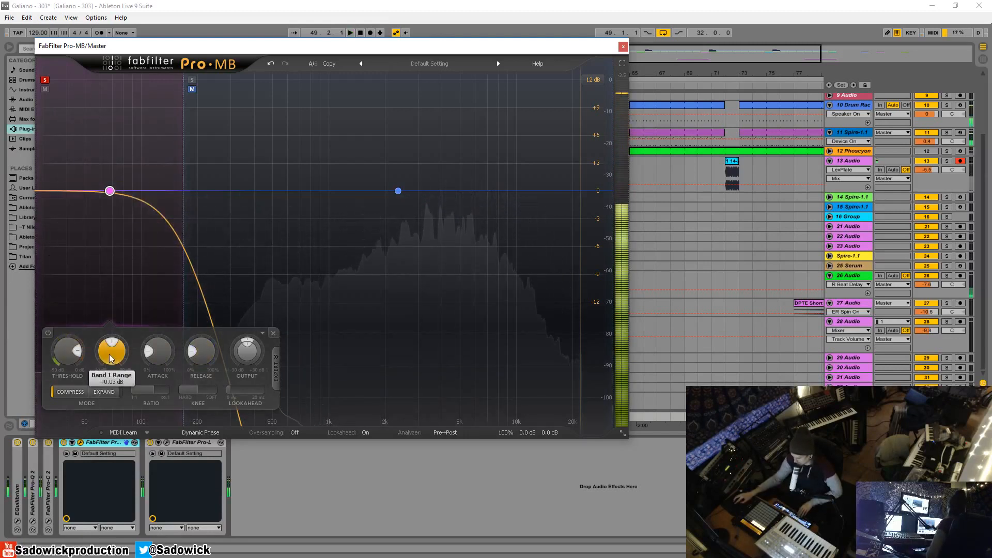
{"action": "left_click_drag", "start_coordinate": [111, 358], "coordinate": [116, 383]}
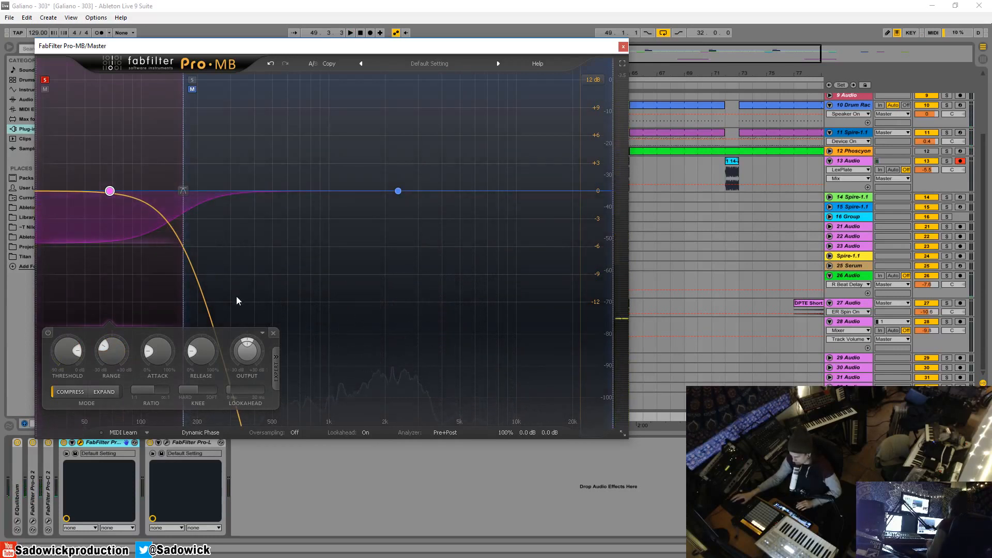
{"action": "mouse_move", "coordinate": [195, 354]}
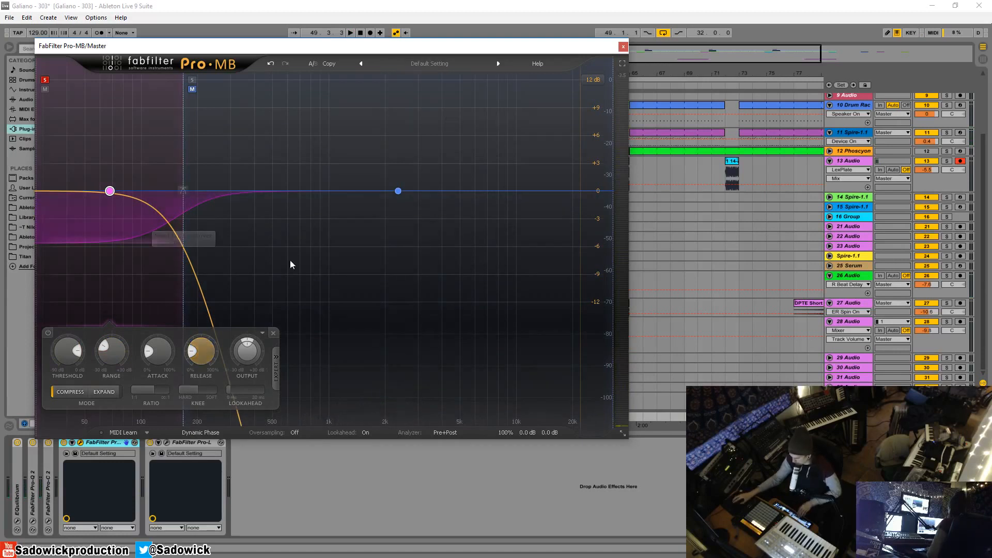
{"action": "key", "text": "space"}
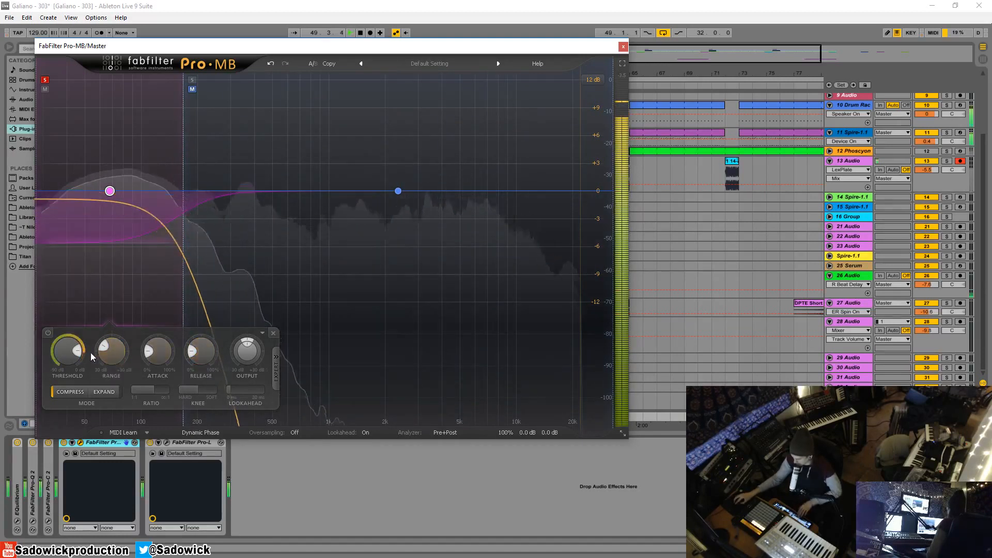
{"action": "mouse_move", "coordinate": [109, 361]}
{"action": "left_click_drag", "start_coordinate": [110, 357], "coordinate": [160, 387]}
Fine-tune band 1's attack and lower its release below 20% during playback.
{"action": "left_click_drag", "start_coordinate": [155, 341], "coordinate": [153, 351]}
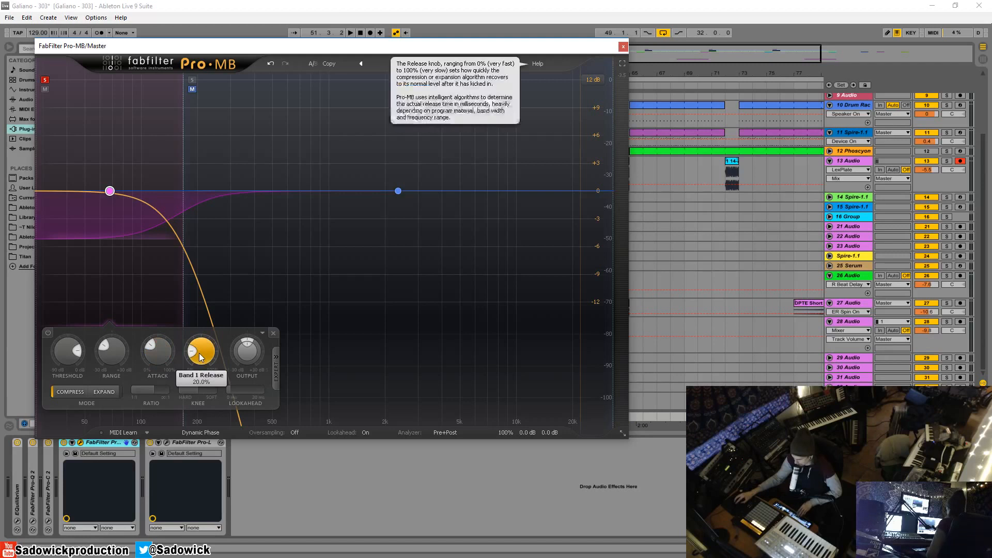
{"action": "key", "text": "space"}
{"action": "left_click_drag", "start_coordinate": [201, 356], "coordinate": [203, 396]}
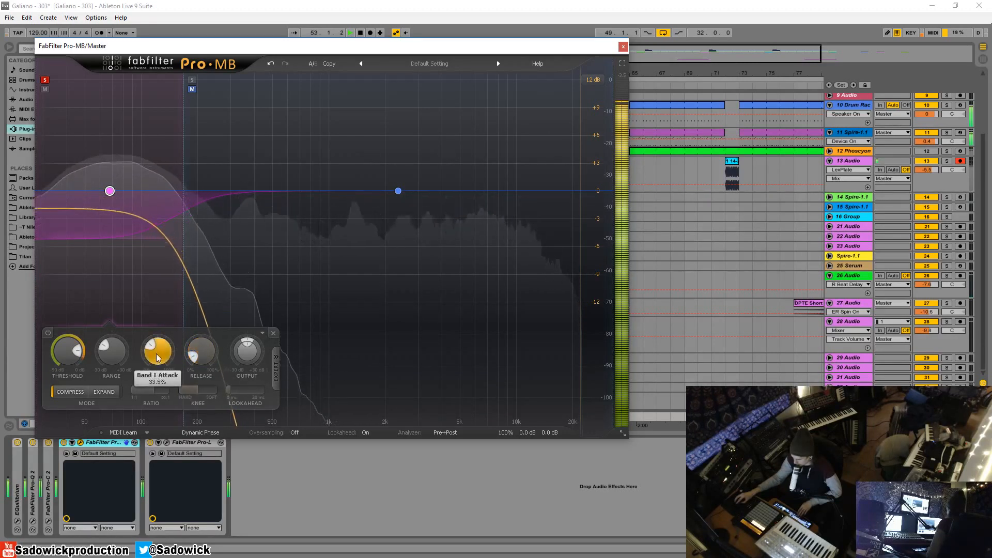
{"action": "left_click_drag", "start_coordinate": [157, 353], "coordinate": [157, 366]}
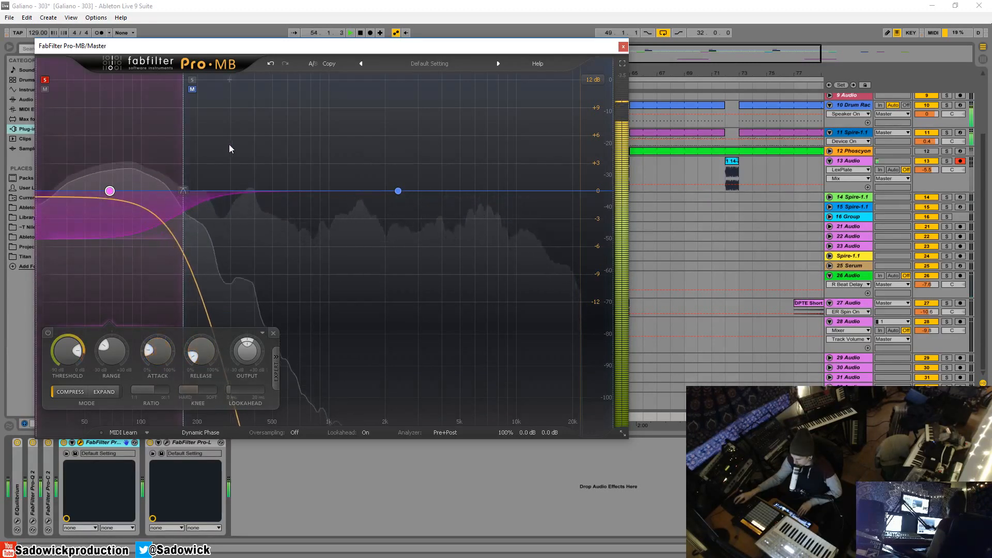
Lower the band 1/2 crossover and compare the low band with its processing bypassed and its solo off.
{"action": "left_click_drag", "start_coordinate": [184, 148], "coordinate": [159, 166]}
{"action": "left_click", "coordinate": [50, 332]}
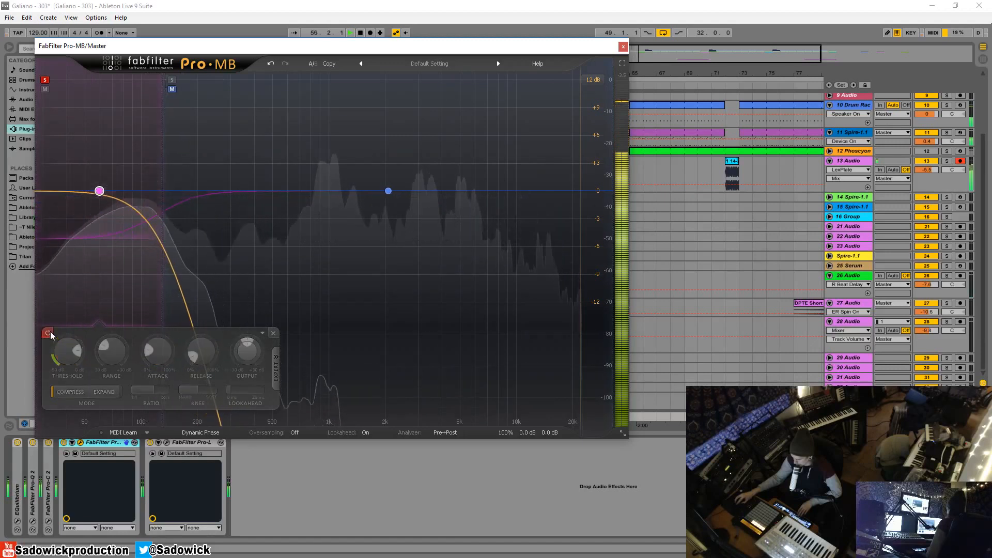
{"action": "left_click", "coordinate": [49, 332]}
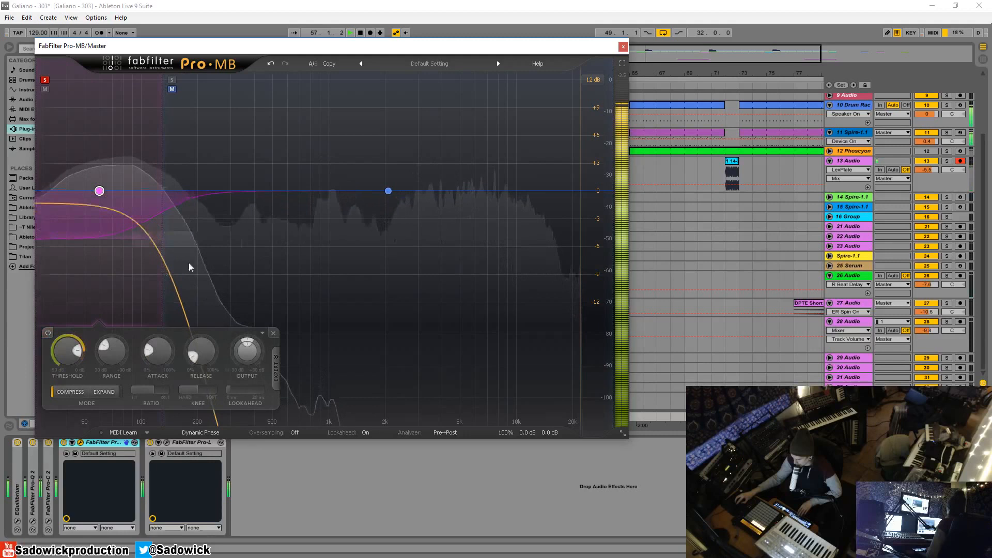
{"action": "left_click", "coordinate": [46, 81]}
{"action": "left_click", "coordinate": [45, 81]}
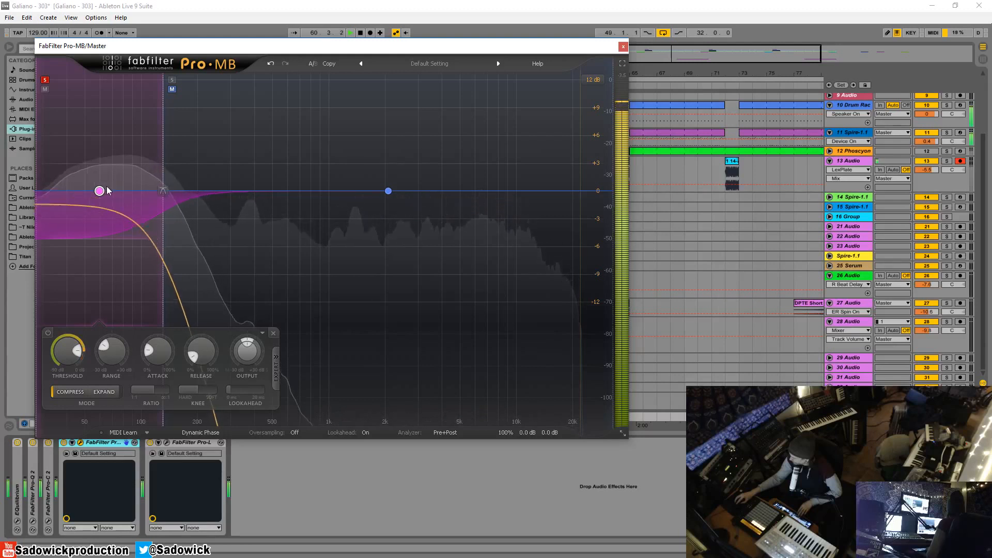
Set the band 1/2 crossover to 105.70 Hz and audition the low band.
{"action": "left_click_drag", "start_coordinate": [159, 153], "coordinate": [149, 146]}
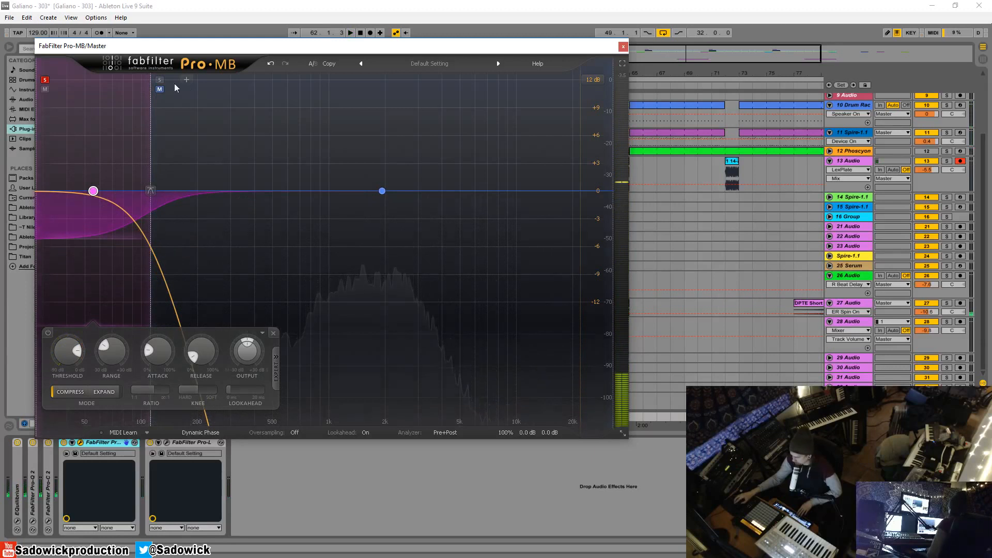
{"action": "left_click_drag", "start_coordinate": [150, 105], "coordinate": [145, 104]}
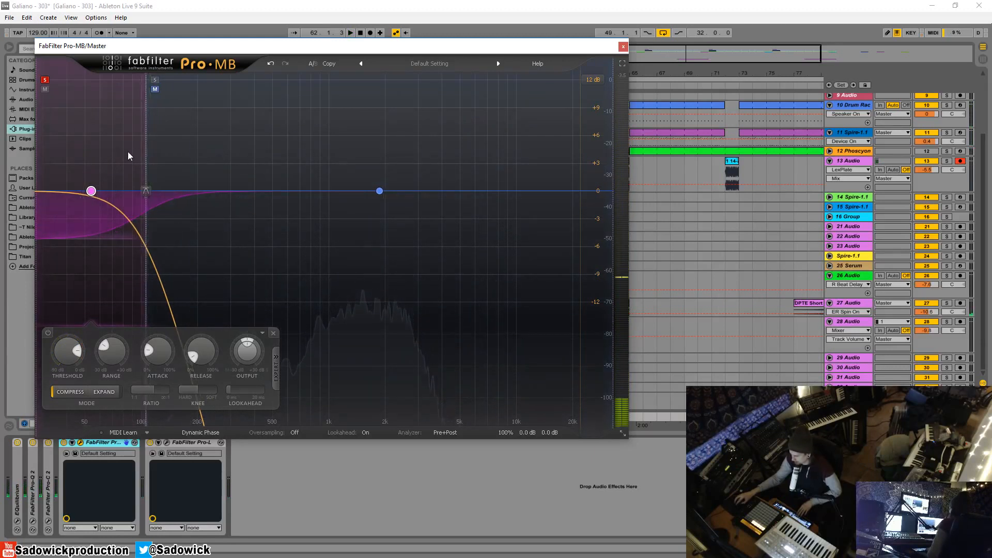
{"action": "key", "text": "space"}
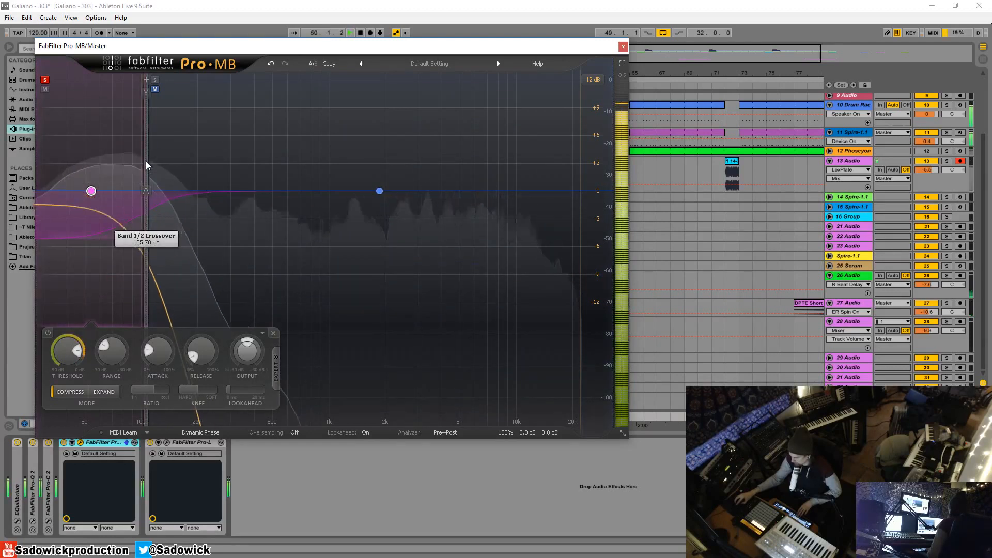
Add a third band with the 2/3 crossover at about 700 Hz, and solo band 2 instead of band 1.
{"action": "left_click", "coordinate": [216, 79]}
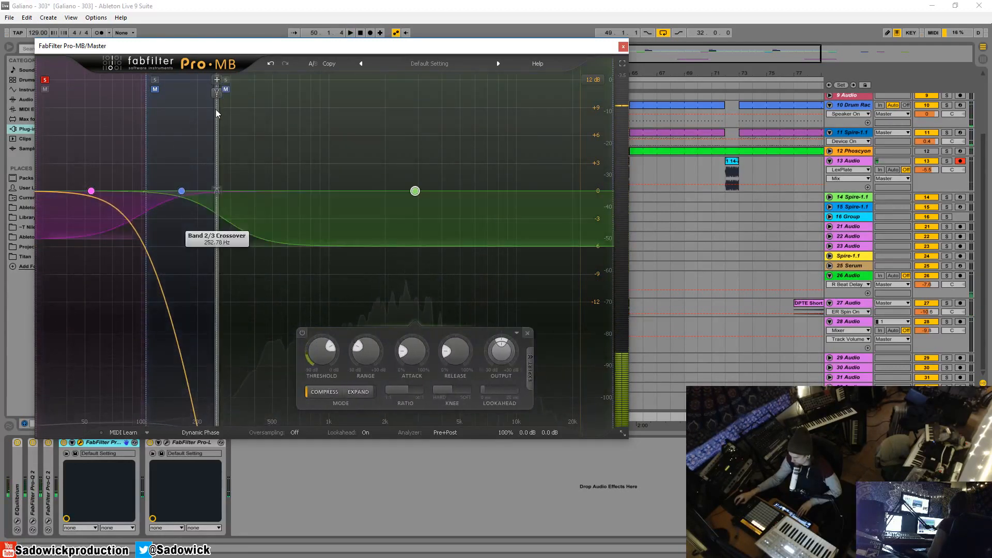
{"action": "left_click_drag", "start_coordinate": [215, 109], "coordinate": [314, 132]}
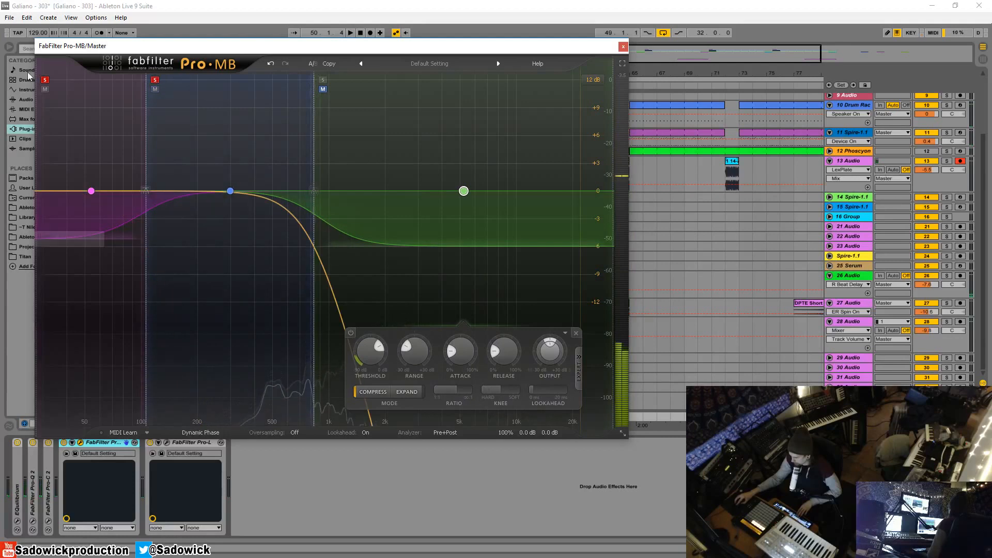
{"action": "left_click", "coordinate": [45, 80]}
{"action": "mouse_move", "coordinate": [299, 140]}
{"action": "left_mouse_down"}
{"action": "mouse_move", "coordinate": [286, 146]}
{"action": "mouse_move", "coordinate": [298, 145]}
{"action": "left_mouse_up"}
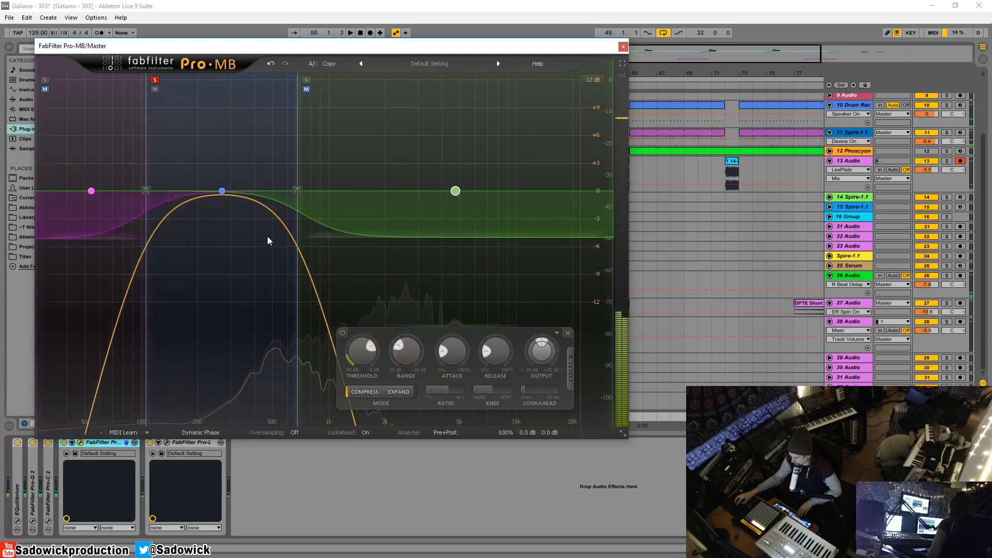
Set the low-mid band 2's compression range to about -4.7 dB during playback.
{"action": "left_click", "coordinate": [223, 192]}
{"action": "key", "text": "space"}
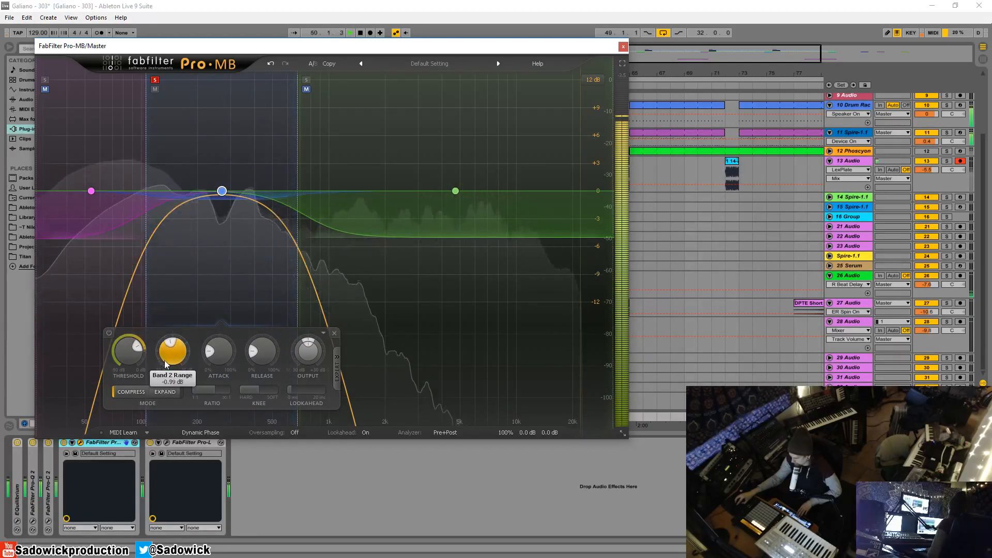
{"action": "left_click_drag", "start_coordinate": [165, 361], "coordinate": [158, 383]}
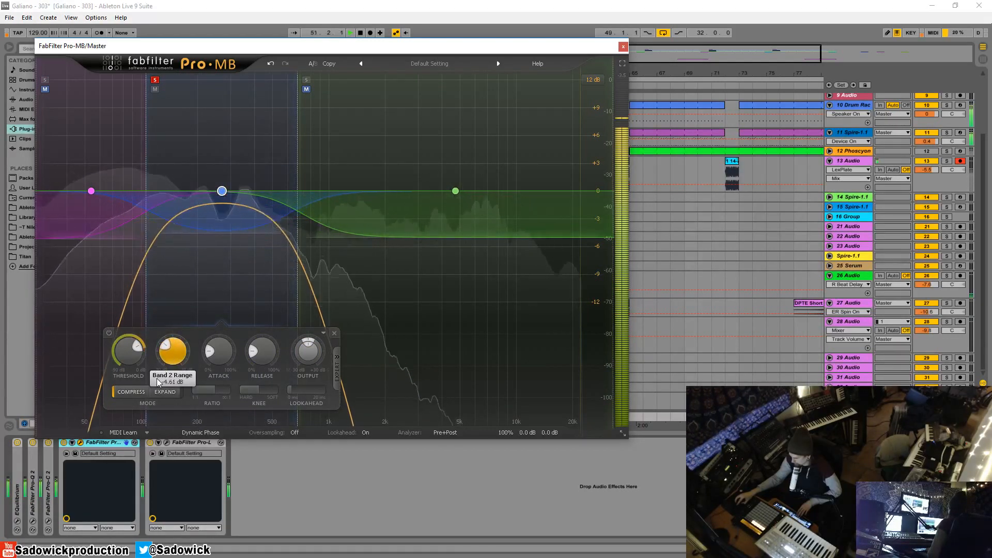
{"action": "left_click_drag", "start_coordinate": [165, 346], "coordinate": [166, 353]}
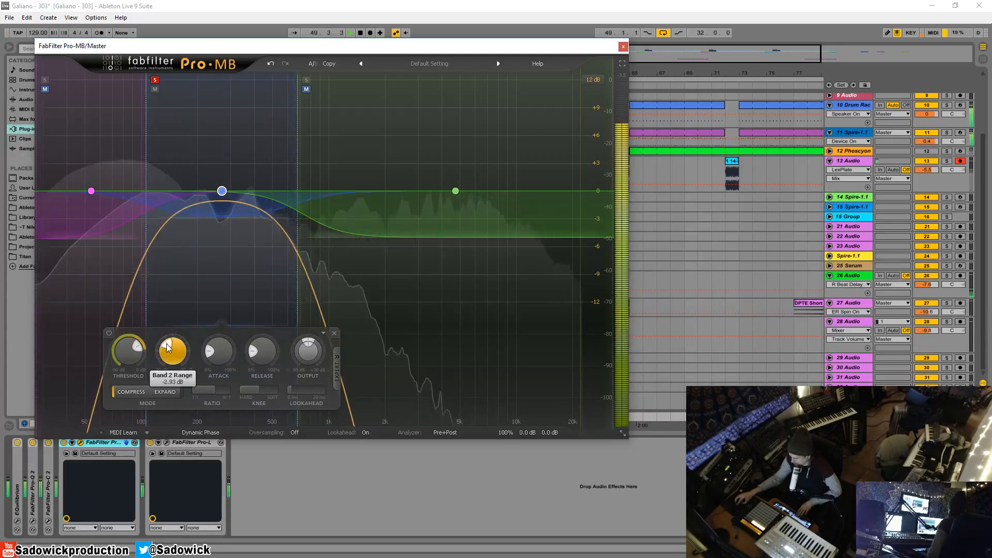
Set band 2's release to 43.3%, its attack to about 50% and its threshold to -19.62 dB.
{"action": "left_click_drag", "start_coordinate": [260, 357], "coordinate": [261, 324]}
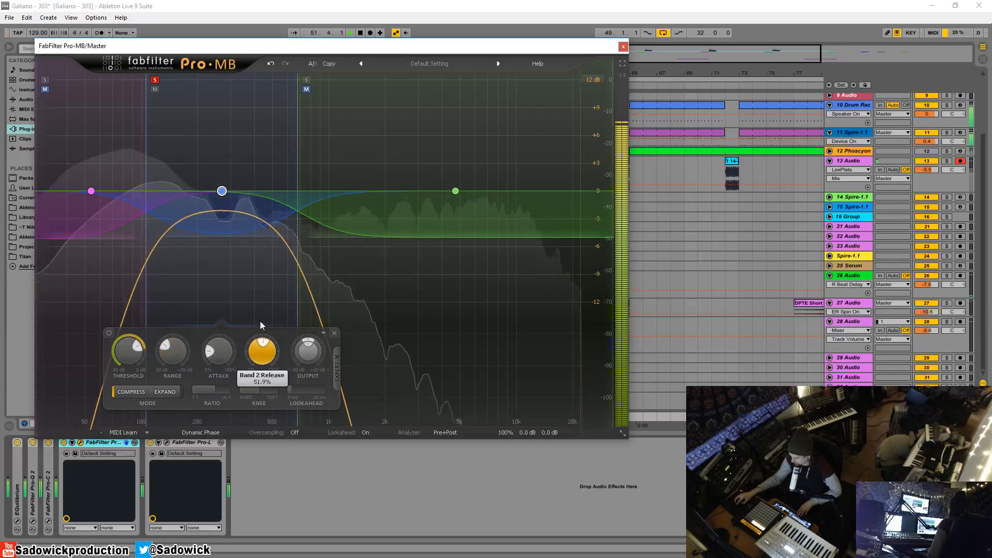
{"action": "mouse_move", "coordinate": [219, 351]}
{"action": "left_mouse_down"}
{"action": "mouse_move", "coordinate": [224, 405]}
{"action": "mouse_move", "coordinate": [219, 354]}
{"action": "left_mouse_up"}
{"action": "mouse_move", "coordinate": [139, 347]}
{"action": "left_mouse_down"}
{"action": "mouse_move", "coordinate": [125, 338]}
{"action": "mouse_move", "coordinate": [141, 345]}
{"action": "left_mouse_up"}
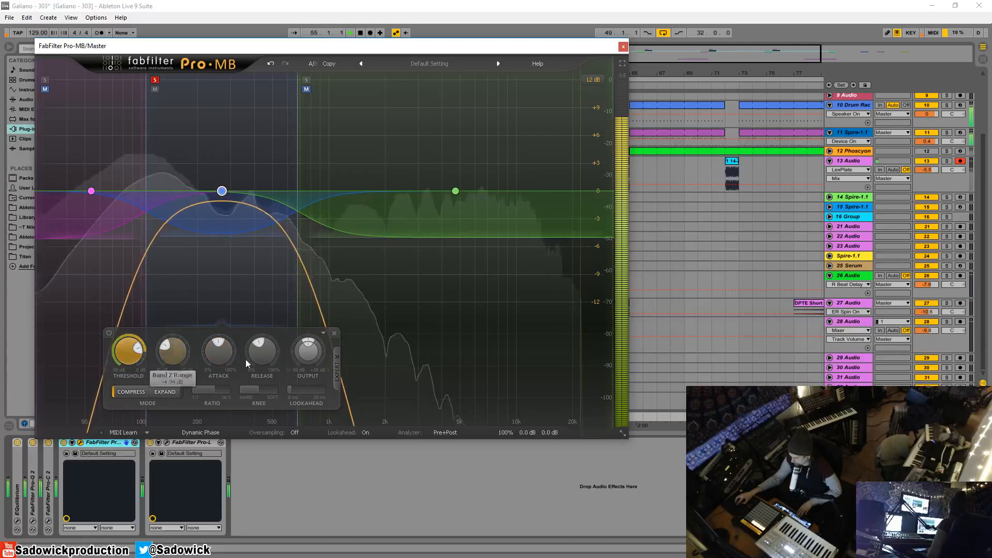
{"action": "scroll", "coordinate": [141, 348], "scroll_direction": "down", "scroll_amount": 1}
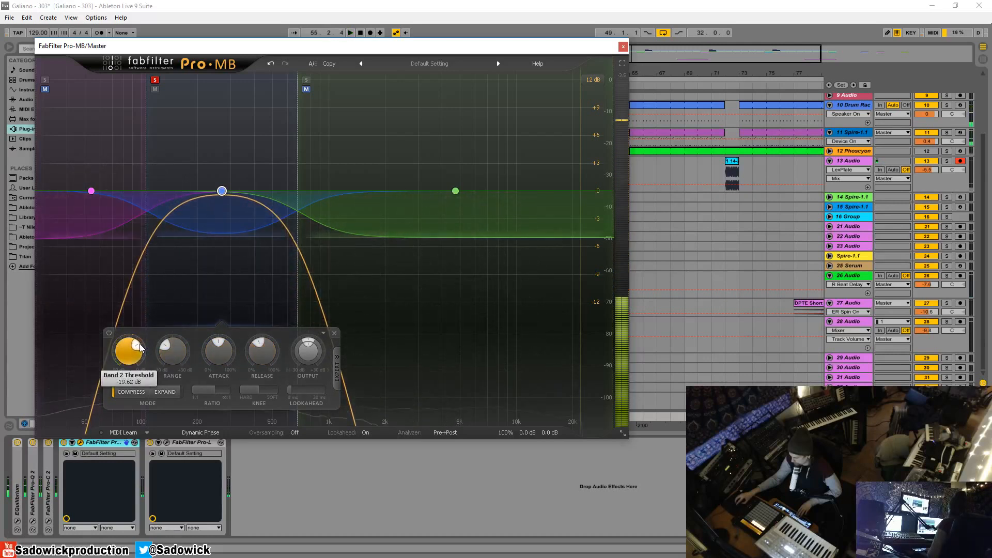
{"action": "key", "text": "space"}
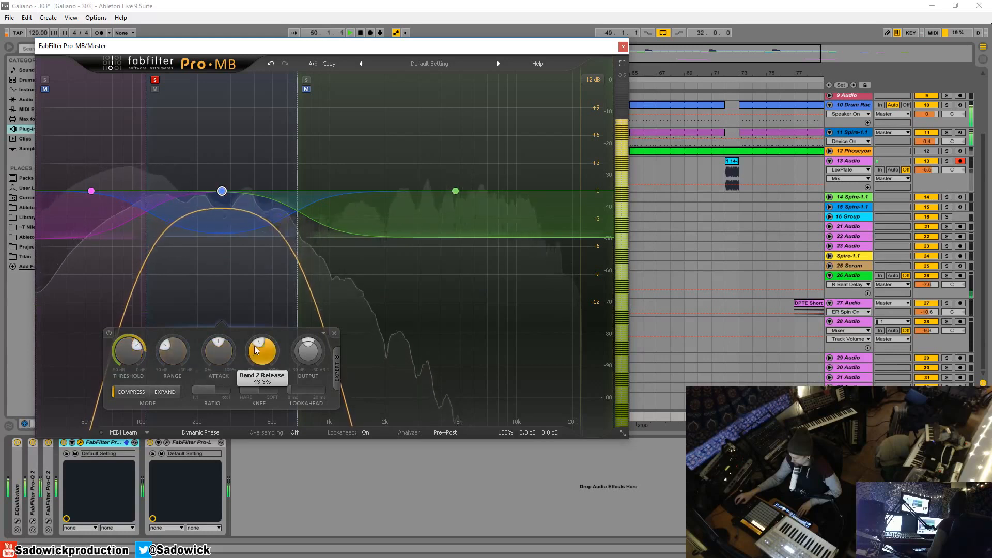
Rework band 2's compression with a -9.32 dB range, 23.0% attack, shorter release and a higher threshold.
{"action": "left_click_drag", "start_coordinate": [254, 366], "coordinate": [172, 367]}
{"action": "left_click_drag", "start_coordinate": [262, 366], "coordinate": [259, 392]}
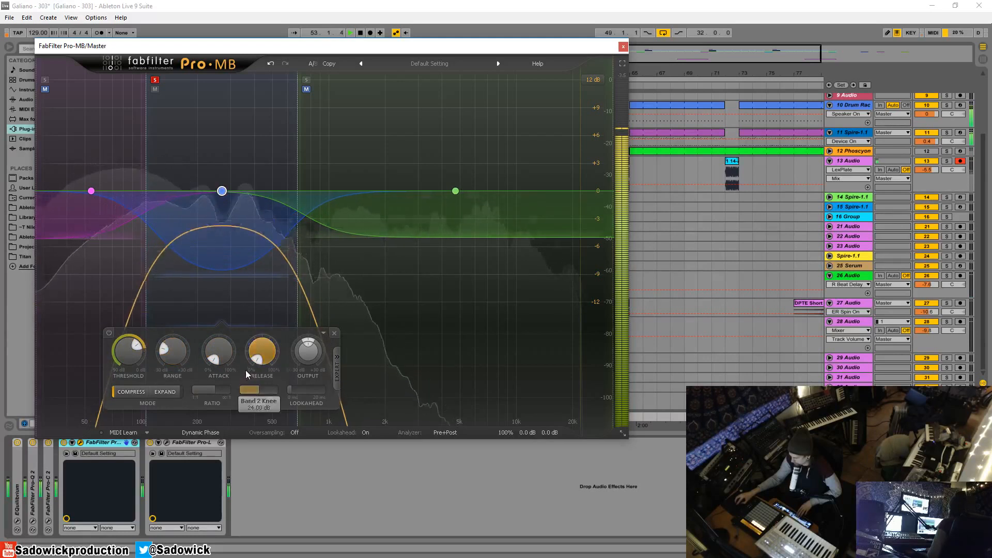
{"action": "left_click_drag", "start_coordinate": [218, 356], "coordinate": [222, 327]}
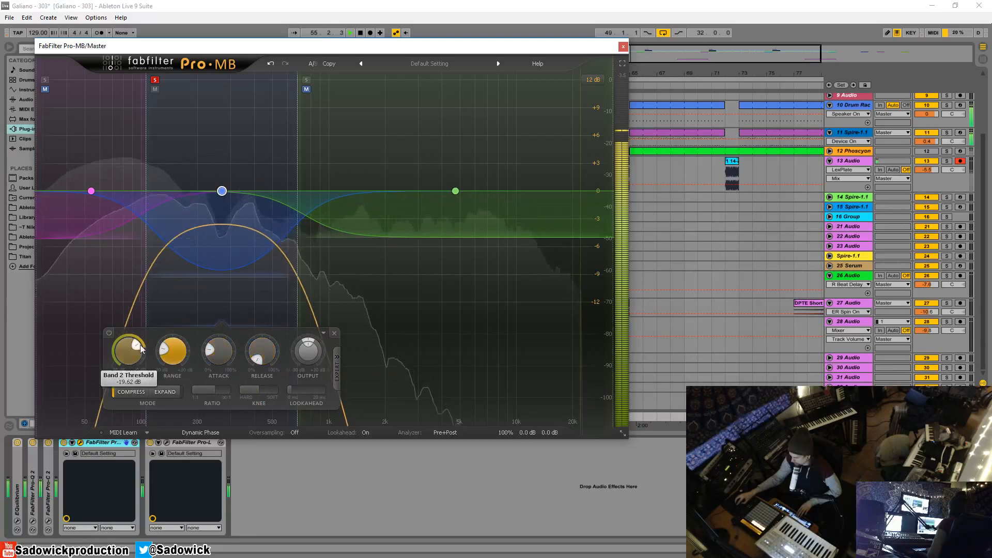
{"action": "left_click_drag", "start_coordinate": [139, 345], "coordinate": [145, 350]}
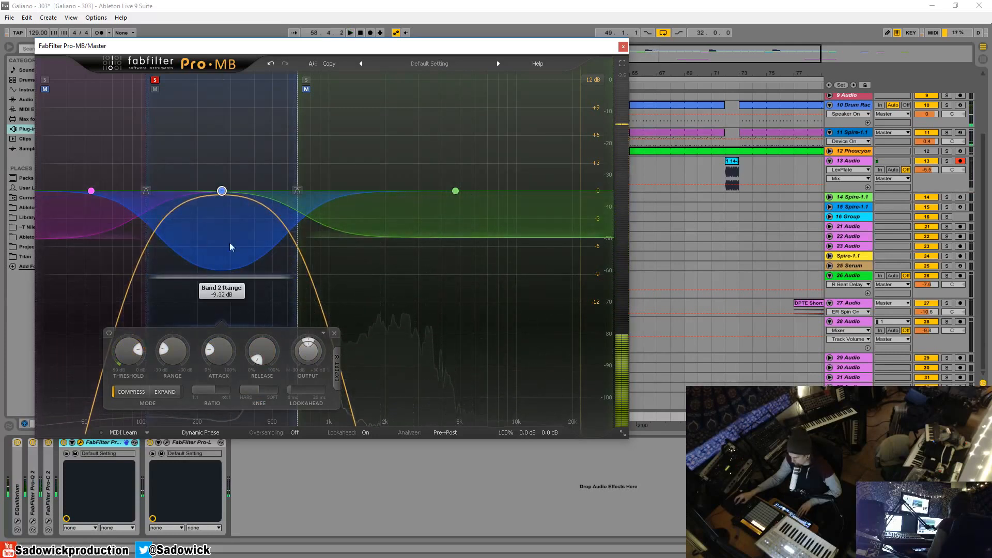
Switch band 2 to Expand mode and set its range to -7.31 dB.
{"action": "left_click", "coordinate": [168, 391]}
{"action": "left_click_drag", "start_coordinate": [225, 270], "coordinate": [214, 248]}
{"action": "key", "text": "space"}
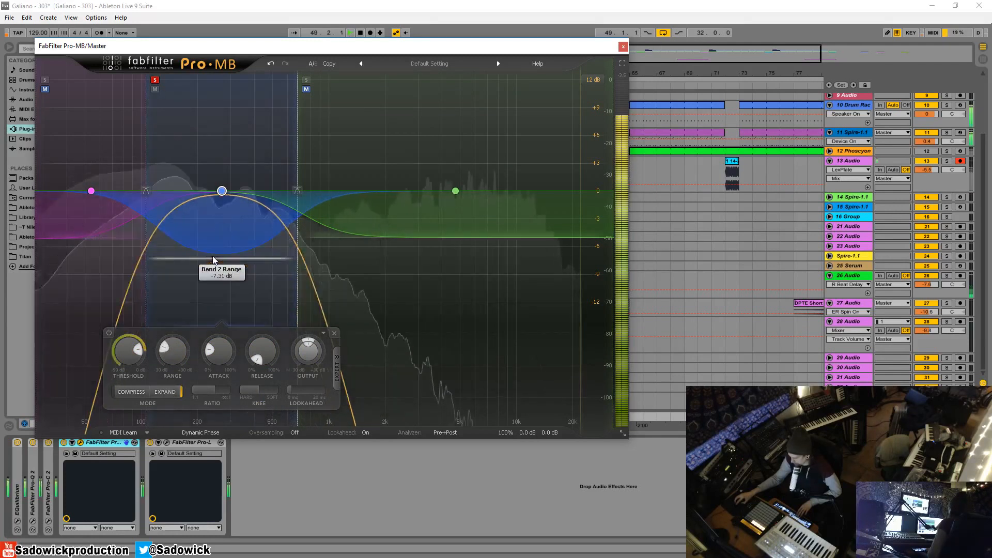
Refine band 2's expansion with longer release and attack, a slightly shallower range and a 0.00 dB threshold.
{"action": "left_click_drag", "start_coordinate": [261, 356], "coordinate": [252, 324]}
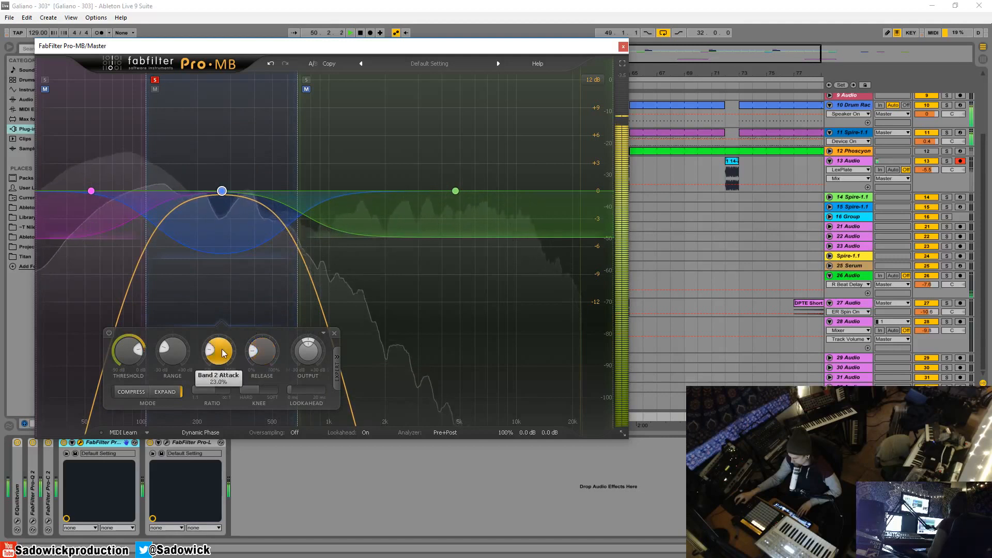
{"action": "mouse_move", "coordinate": [219, 355]}
{"action": "left_mouse_down"}
{"action": "mouse_move", "coordinate": [217, 396]}
{"action": "mouse_move", "coordinate": [214, 350]}
{"action": "left_mouse_up"}
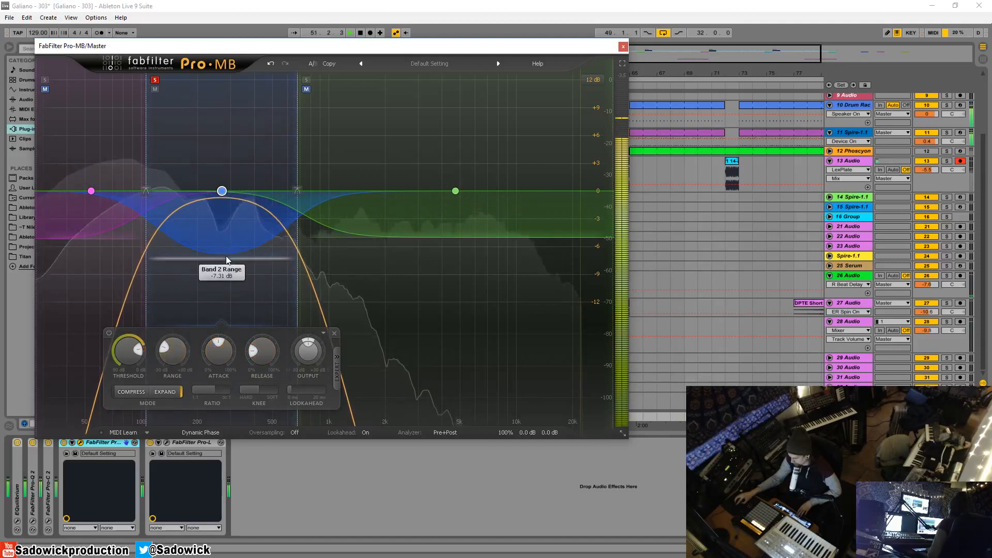
{"action": "left_click_drag", "start_coordinate": [226, 258], "coordinate": [226, 254]}
{"action": "left_click_drag", "start_coordinate": [138, 351], "coordinate": [153, 364]}
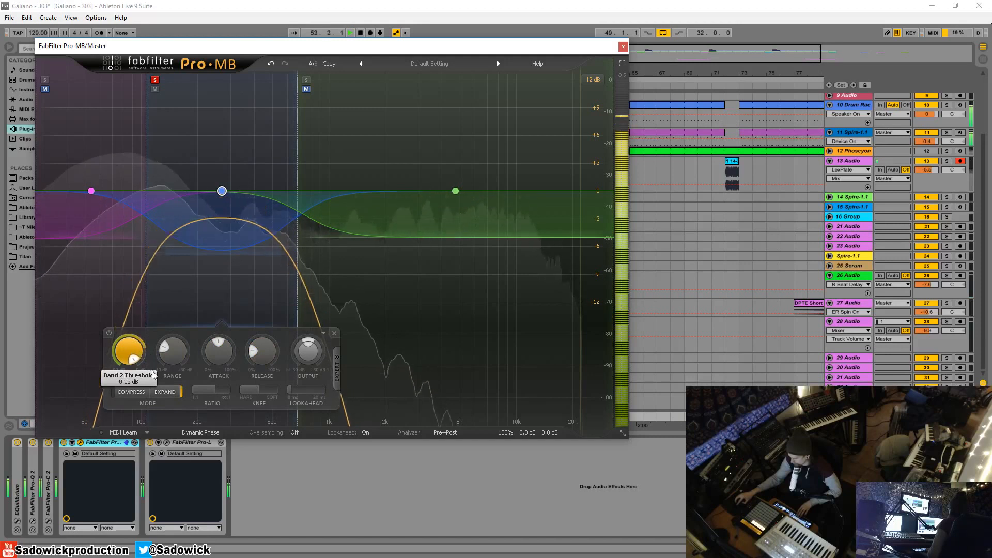
Give band 2 a positive expansion range, level about -2.6 dB, threshold -20.41 dB, longer release and shorter attack.
{"action": "left_click_drag", "start_coordinate": [232, 199], "coordinate": [223, 166]}
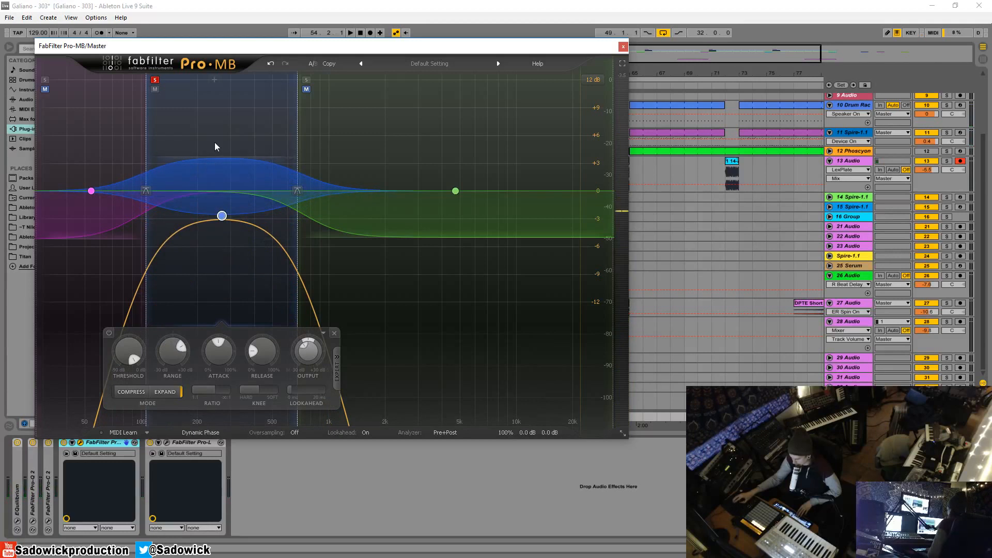
{"action": "key", "text": "space"}
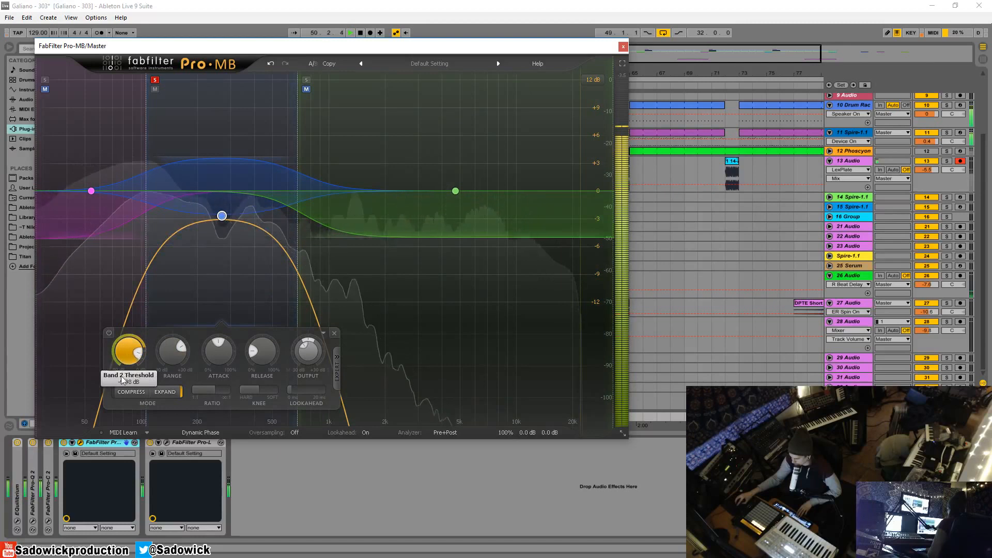
{"action": "left_click_drag", "start_coordinate": [123, 381], "coordinate": [123, 410]}
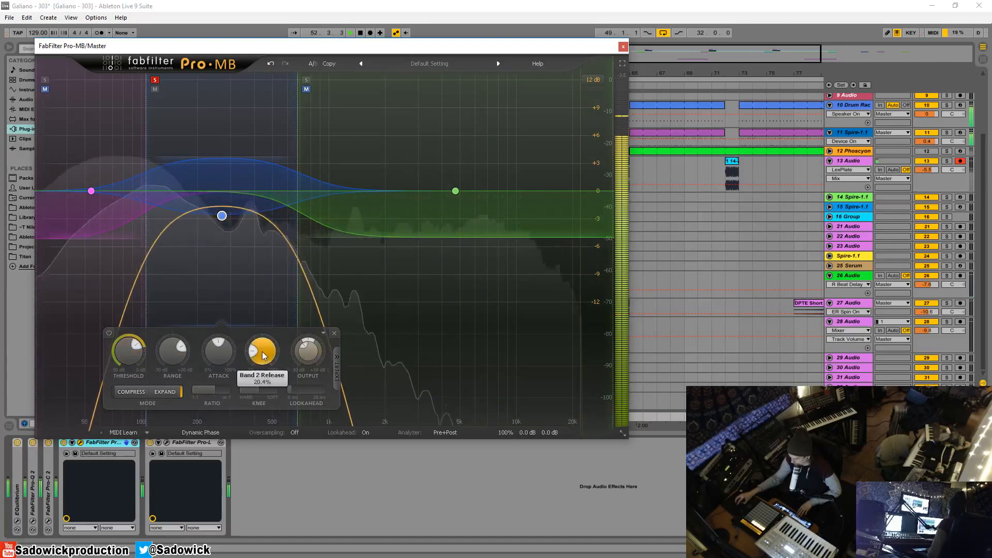
{"action": "mouse_move", "coordinate": [262, 352]}
{"action": "left_mouse_down"}
{"action": "mouse_move", "coordinate": [262, 364]}
{"action": "mouse_move", "coordinate": [215, 384]}
{"action": "mouse_move", "coordinate": [260, 331]}
{"action": "mouse_move", "coordinate": [256, 352]}
{"action": "left_mouse_up"}
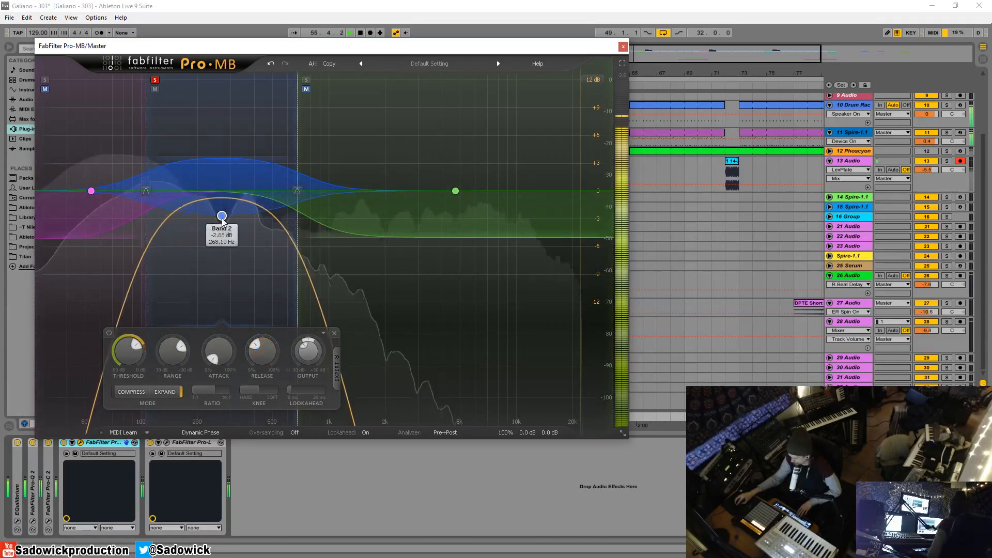
{"action": "mouse_move", "coordinate": [222, 219]}
{"action": "left_mouse_down"}
{"action": "mouse_move", "coordinate": [222, 202]}
{"action": "mouse_move", "coordinate": [221, 224]}
{"action": "mouse_move", "coordinate": [222, 214]}
{"action": "left_mouse_up"}
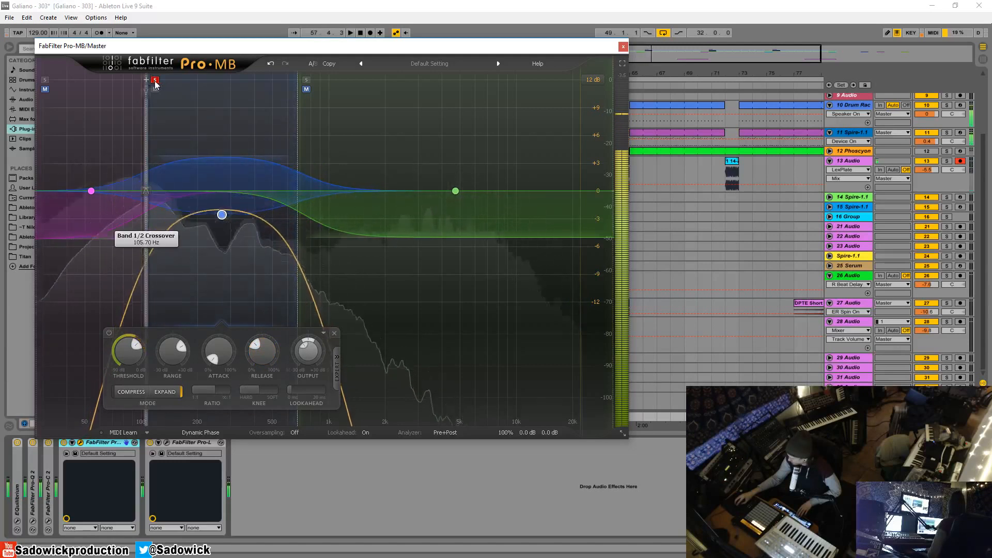
Unsolo band 2, play the full mix and lower the band's level to -3.07 dB.
{"action": "left_click", "coordinate": [155, 80]}
{"action": "key", "text": "space"}
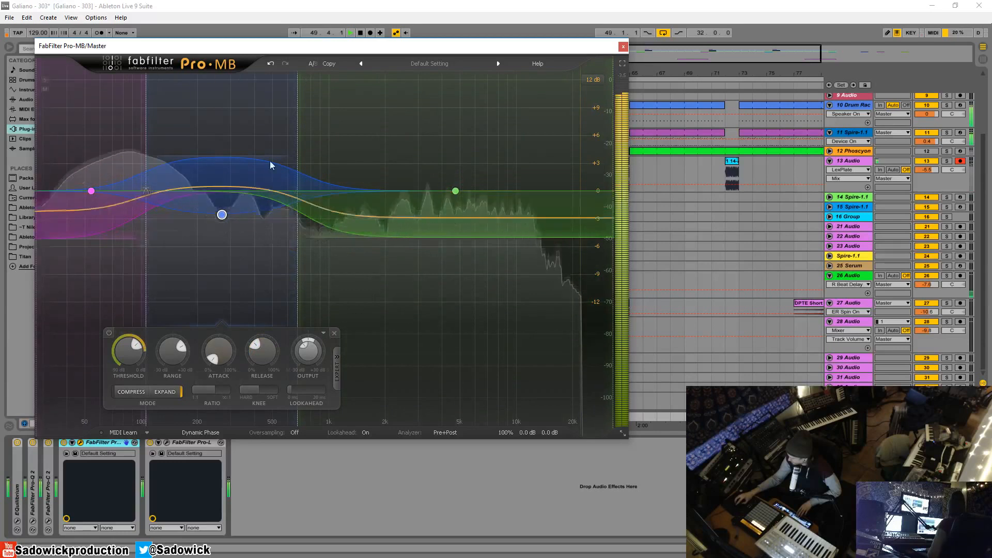
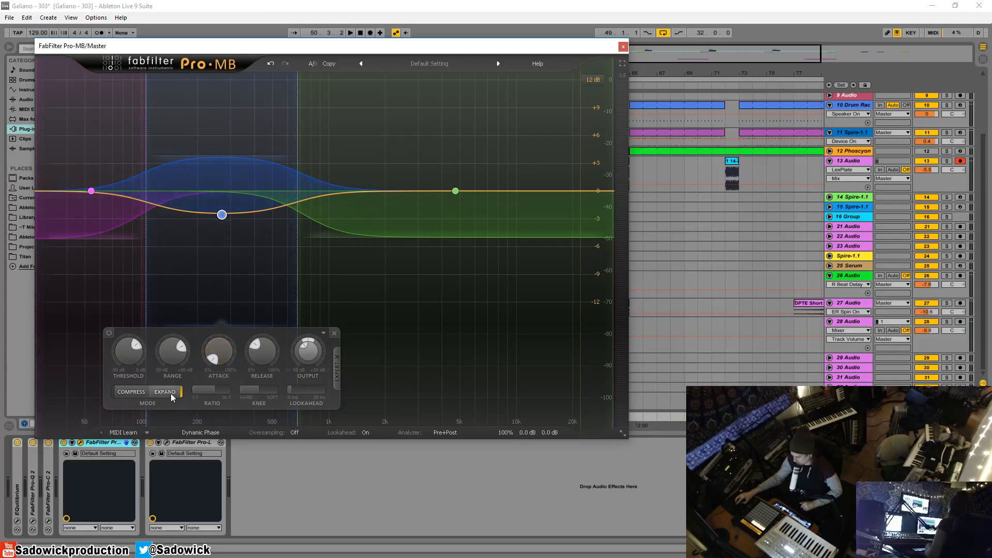
{"action": "mouse_move", "coordinate": [172, 393]}
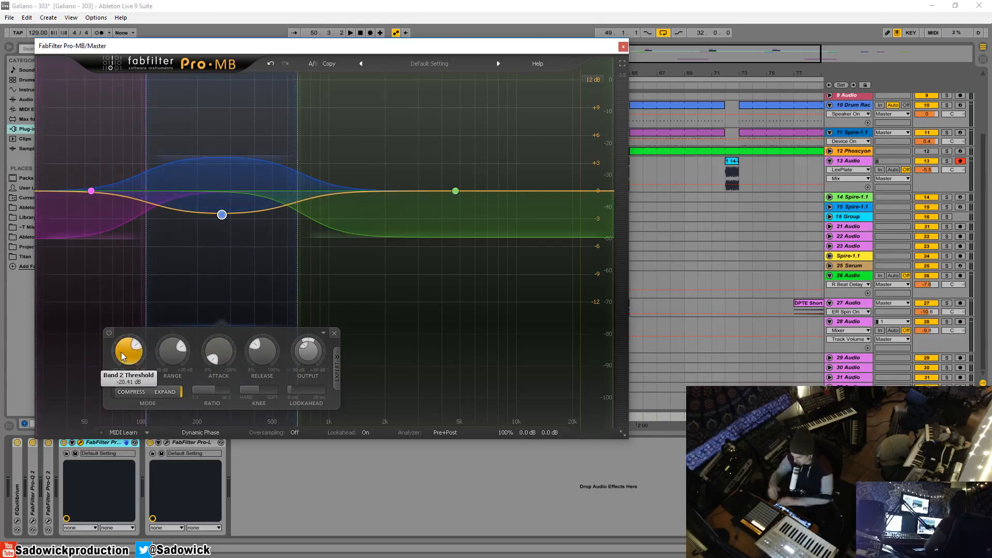
{"action": "mouse_move", "coordinate": [122, 353]}
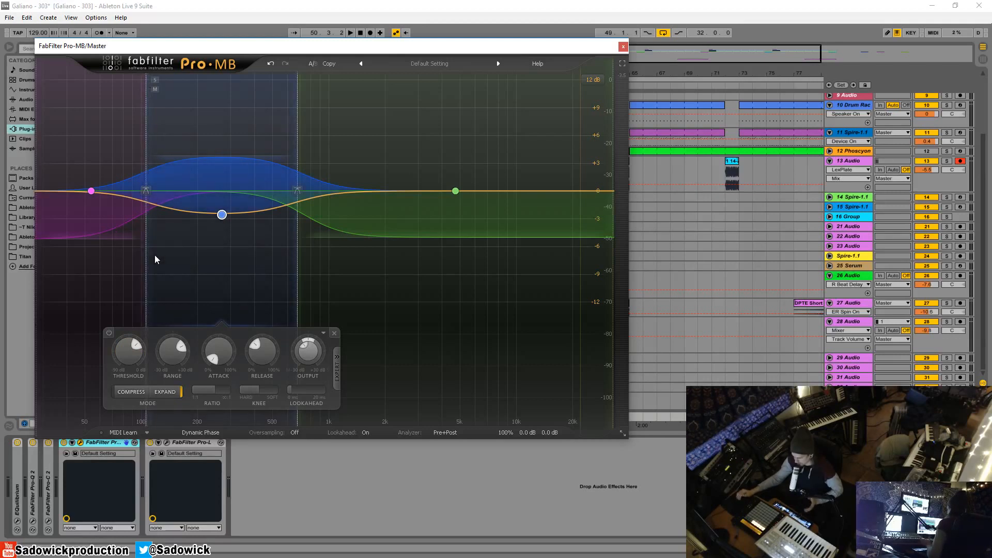
{"action": "key", "text": "space"}
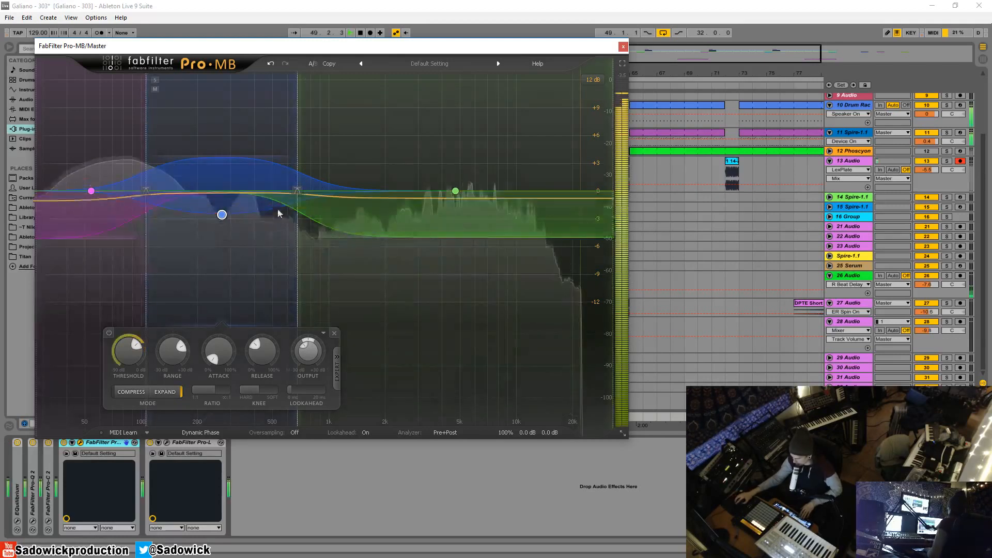
{"action": "left_click_drag", "start_coordinate": [221, 214], "coordinate": [222, 219]}
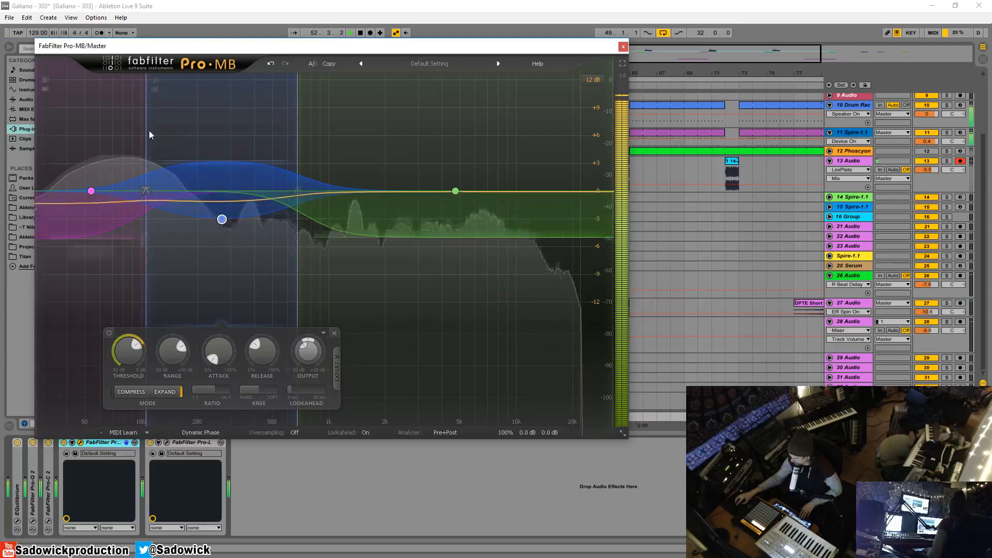
Compare the playing mix with Pro-MB bypassed and re-enabled on the master.
{"action": "left_click_drag", "start_coordinate": [184, 46], "coordinate": [188, 36]}
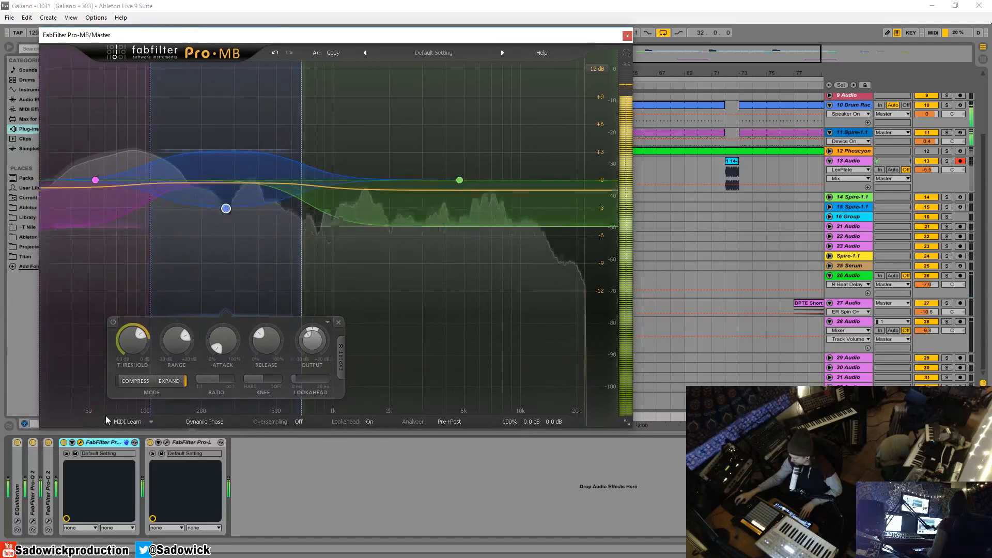
{"action": "left_click", "coordinate": [64, 443]}
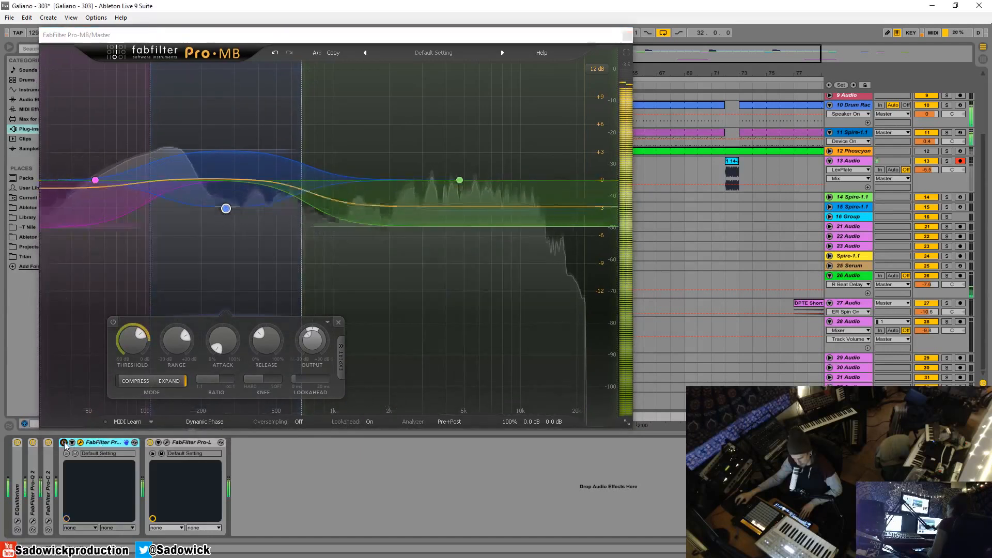
{"action": "left_click", "coordinate": [64, 443]}
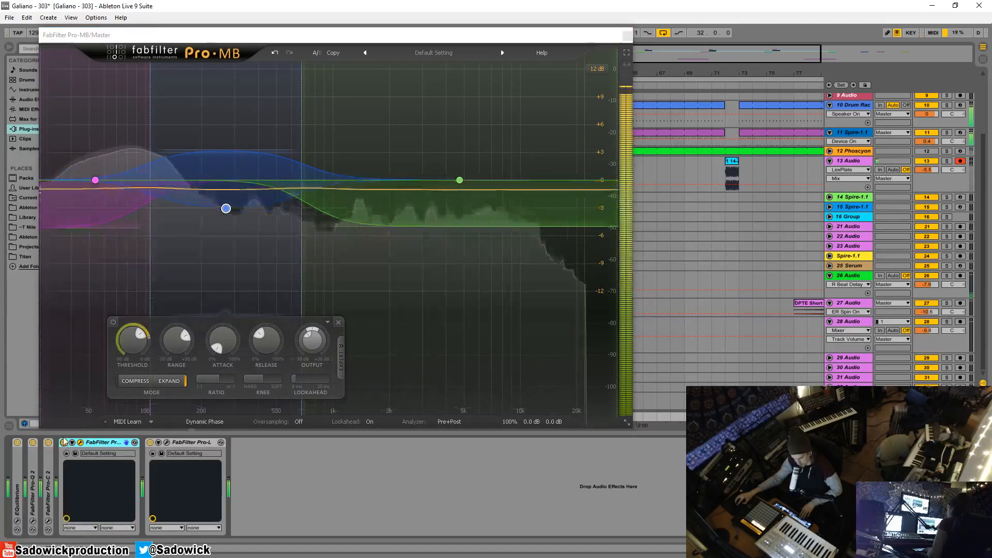
Make band 1's compression range slightly shallower and solo band 2.
{"action": "left_click", "coordinate": [102, 222]}
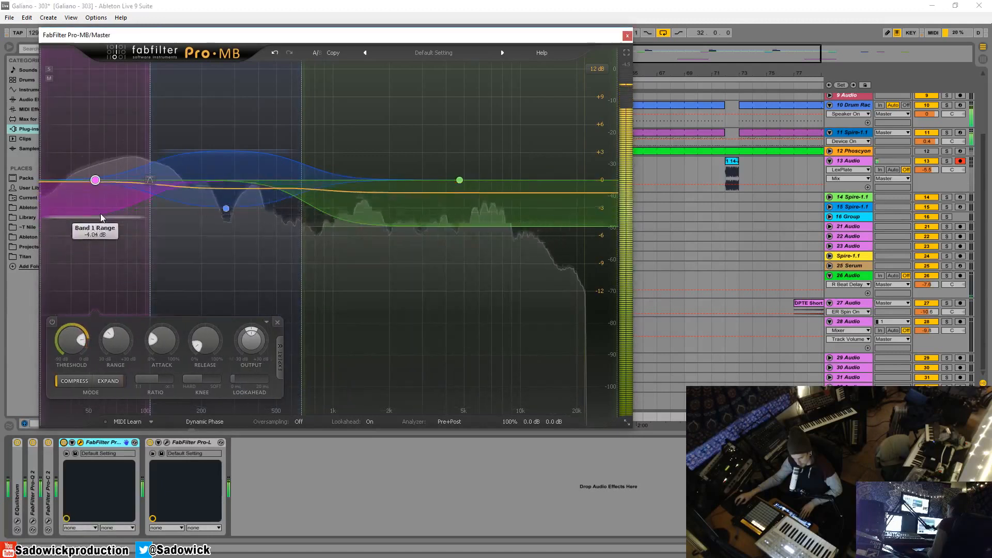
{"action": "left_click_drag", "start_coordinate": [101, 214], "coordinate": [99, 219]}
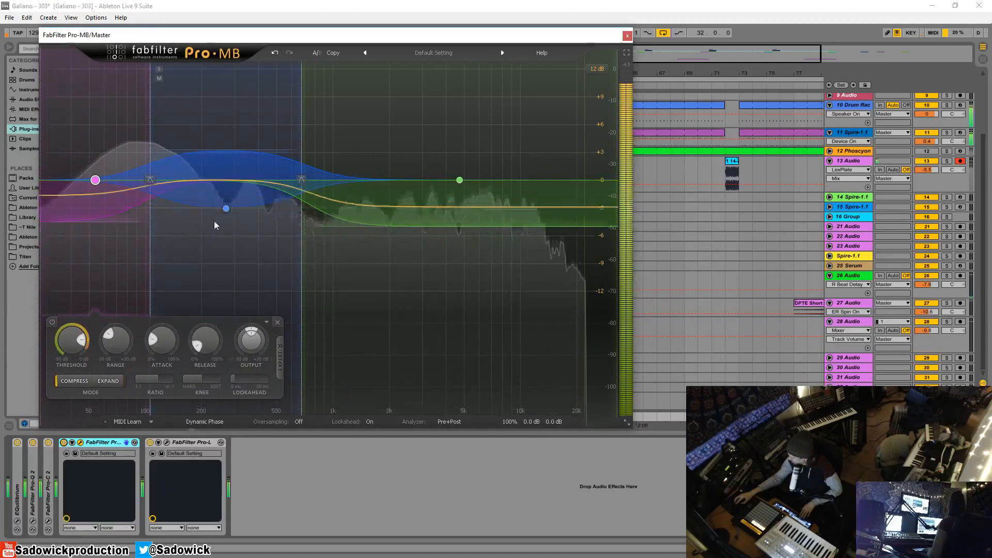
{"action": "left_click", "coordinate": [226, 208]}
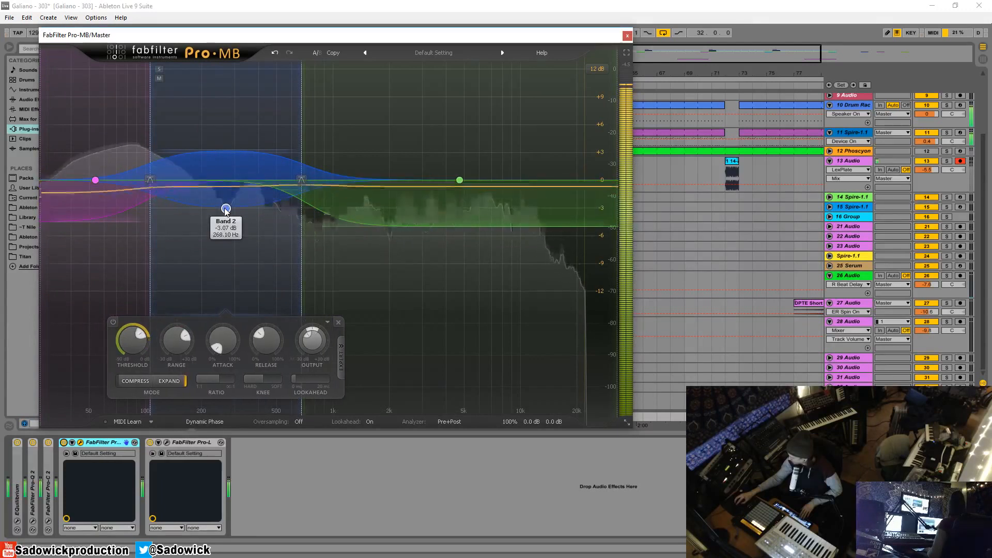
{"action": "left_click", "coordinate": [160, 69]}
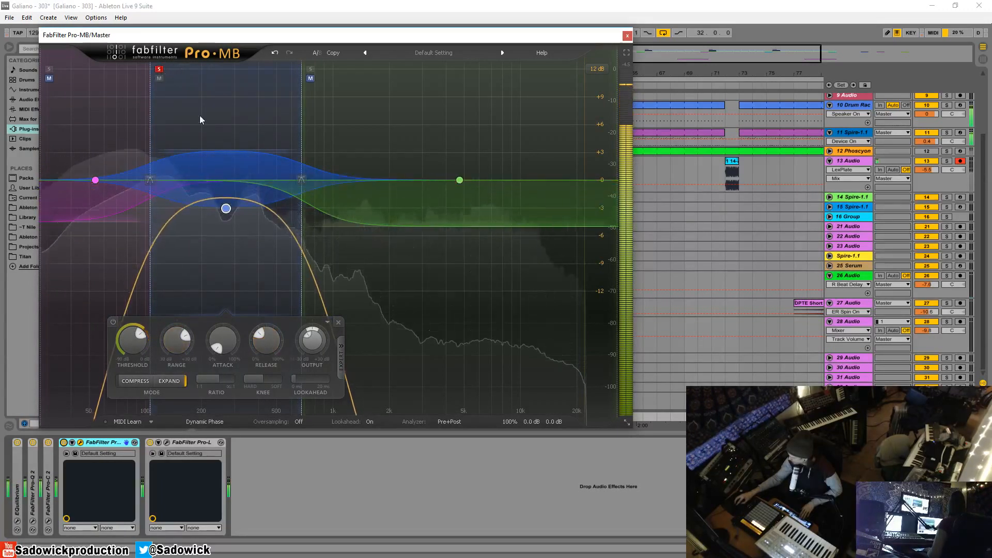
Rework band 2's release to 29.0% and raise its expansion ratio.
{"action": "left_click", "coordinate": [342, 357]}
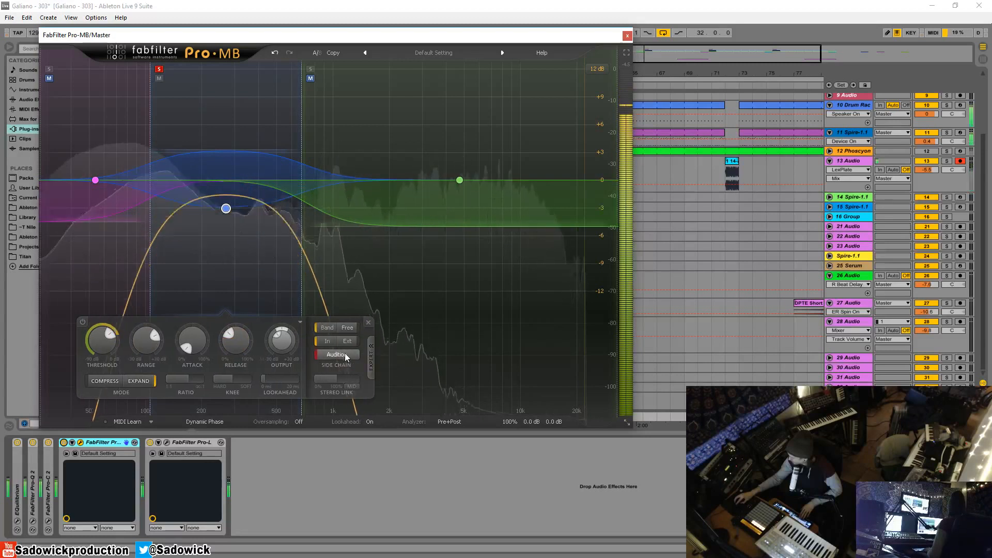
{"action": "left_click", "coordinate": [371, 355]}
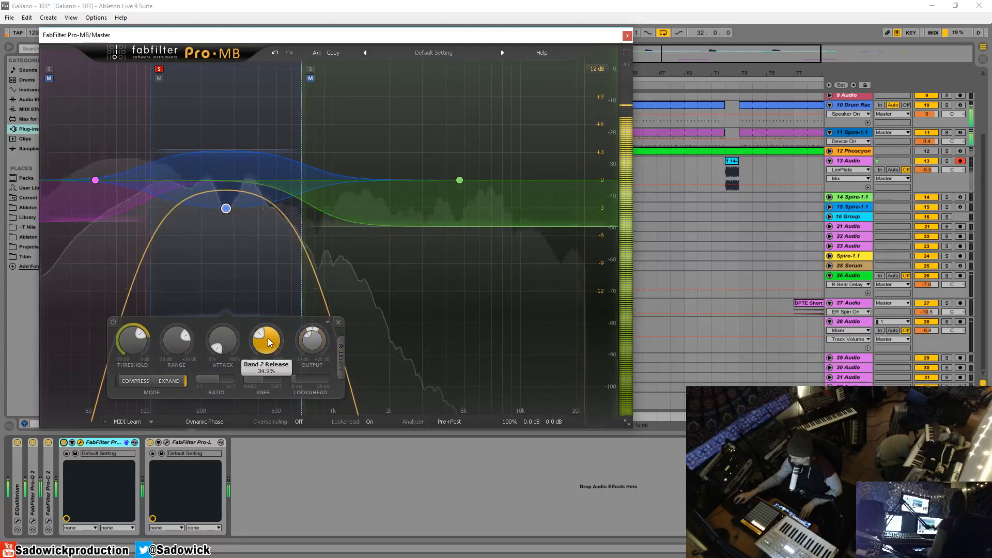
{"action": "left_click_drag", "start_coordinate": [267, 338], "coordinate": [176, 417]}
{"action": "scroll", "coordinate": [140, 333], "scroll_direction": "down", "scroll_amount": 3}
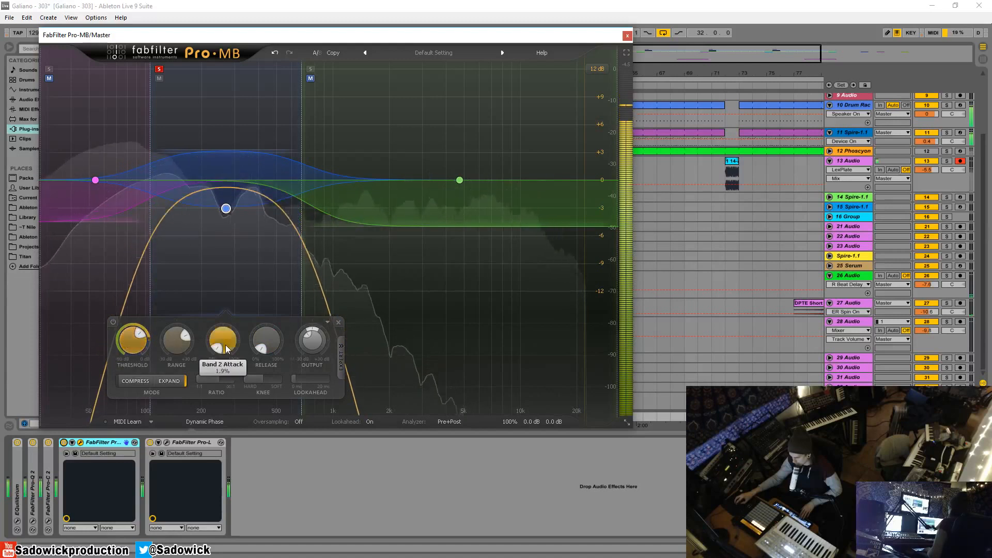
{"action": "left_click_drag", "start_coordinate": [270, 352], "coordinate": [262, 315]}
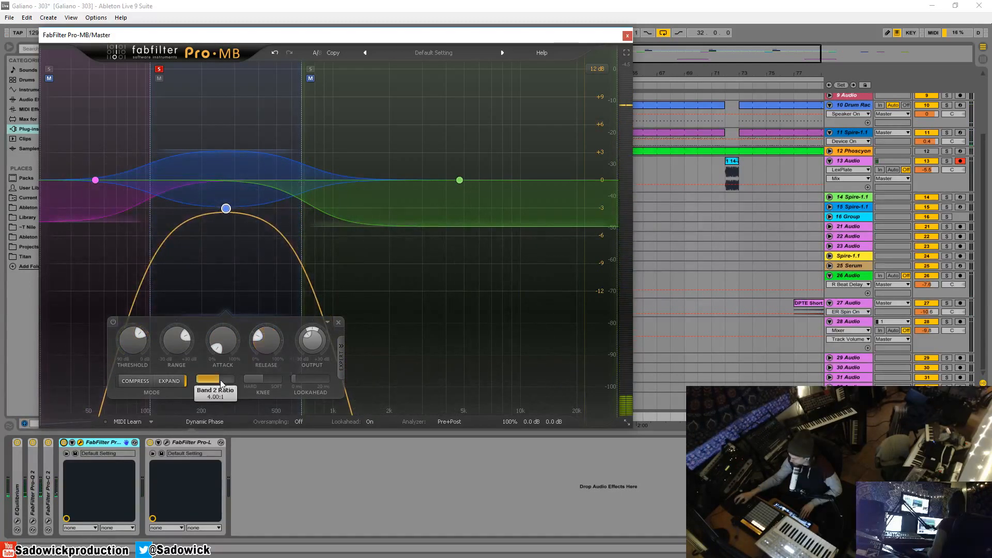
{"action": "left_click_drag", "start_coordinate": [221, 383], "coordinate": [252, 383]}
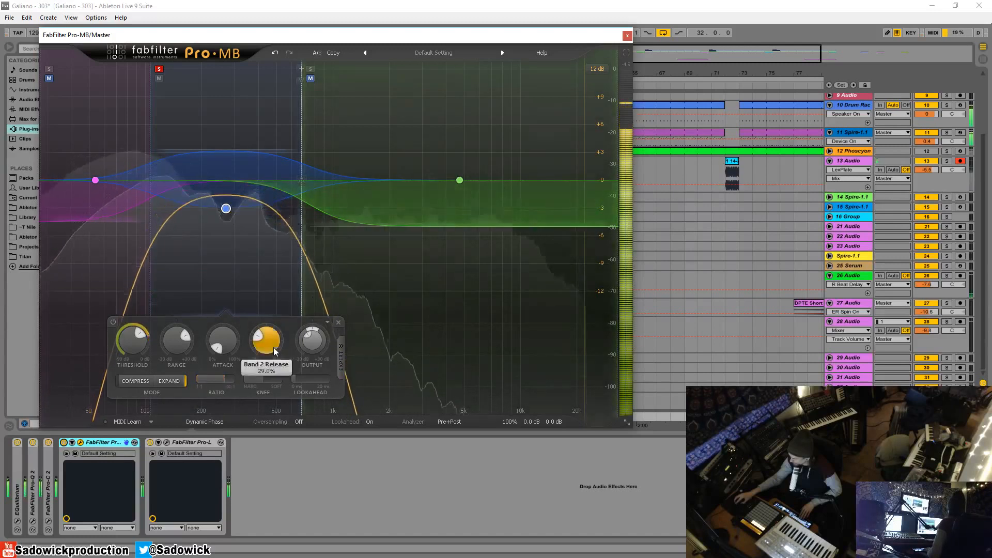
{"action": "mouse_move", "coordinate": [210, 308]}
{"action": "left_mouse_down"}
{"action": "mouse_move", "coordinate": [212, 299]}
{"action": "mouse_move", "coordinate": [210, 315]}
{"action": "left_mouse_up"}
Set band 2's range to +15.86 dB and threshold to -21.50 dB, lower its level, and shorten its attack and release.
{"action": "left_click_drag", "start_coordinate": [226, 209], "coordinate": [233, 112]}
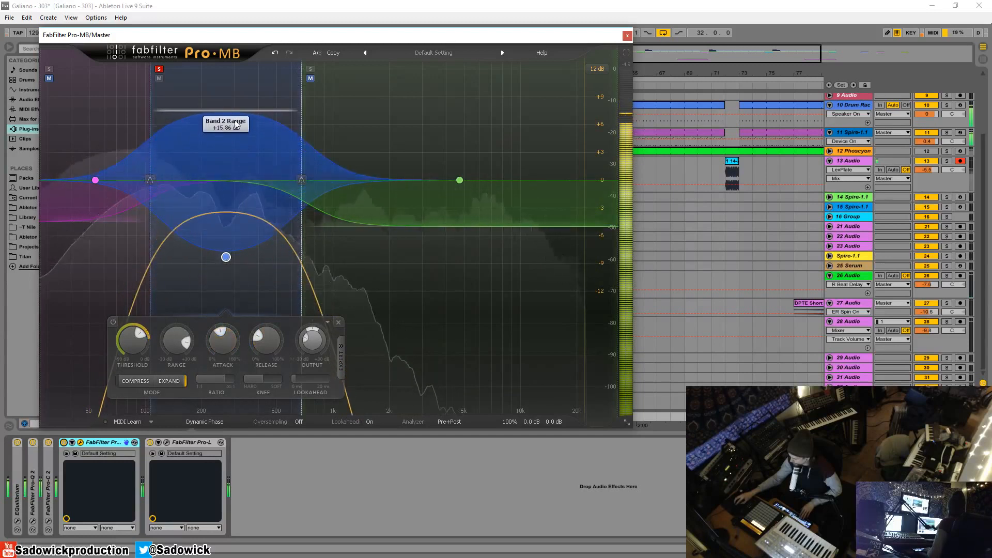
{"action": "left_click_drag", "start_coordinate": [261, 349], "coordinate": [261, 385]}
{"action": "left_click_drag", "start_coordinate": [227, 346], "coordinate": [228, 377]}
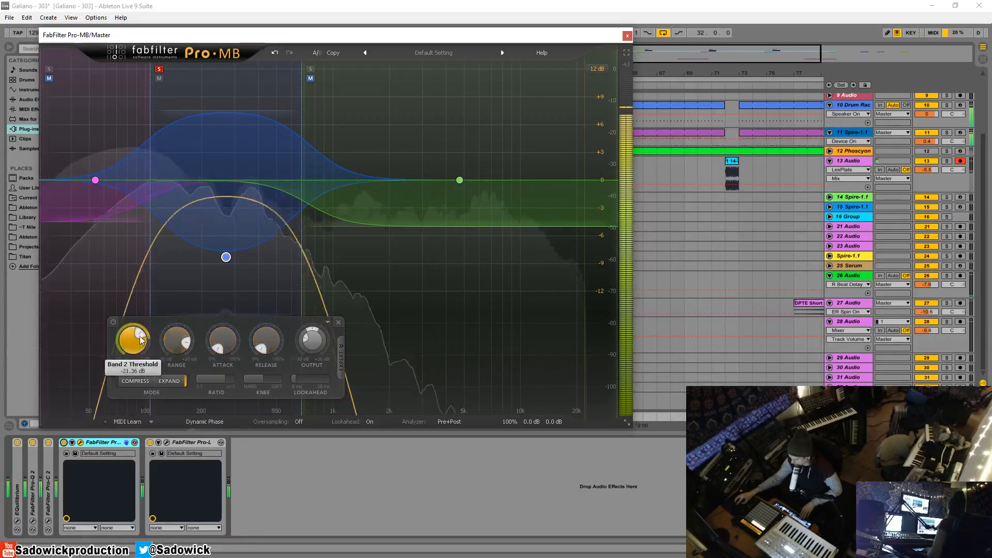
{"action": "scroll", "coordinate": [144, 339], "scroll_direction": "down", "scroll_amount": 3}
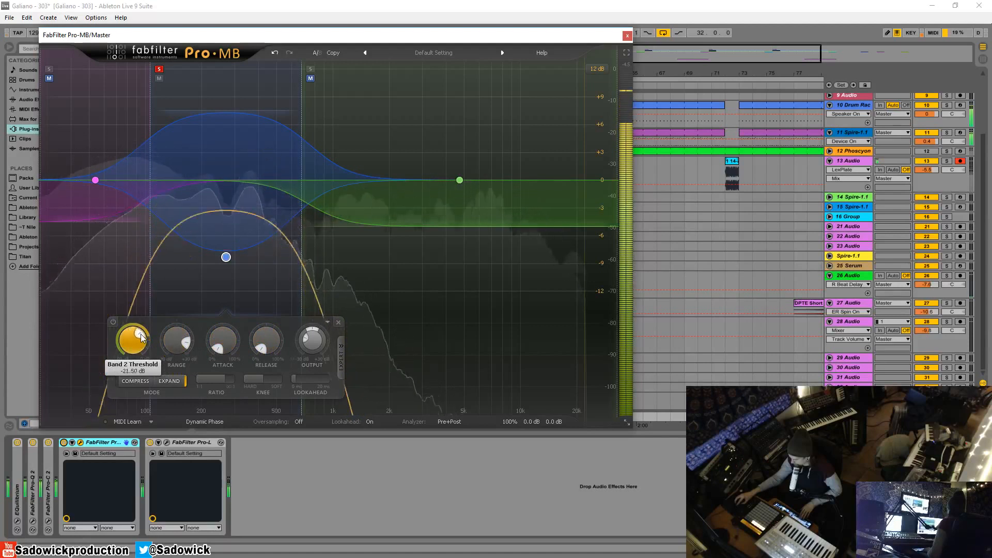
Harden band 2's knee, set its range to +14.74 dB and raise its level to about -6.6 dB.
{"action": "left_click_drag", "start_coordinate": [226, 113], "coordinate": [224, 78]}
{"action": "left_click_drag", "start_coordinate": [225, 382], "coordinate": [187, 386]}
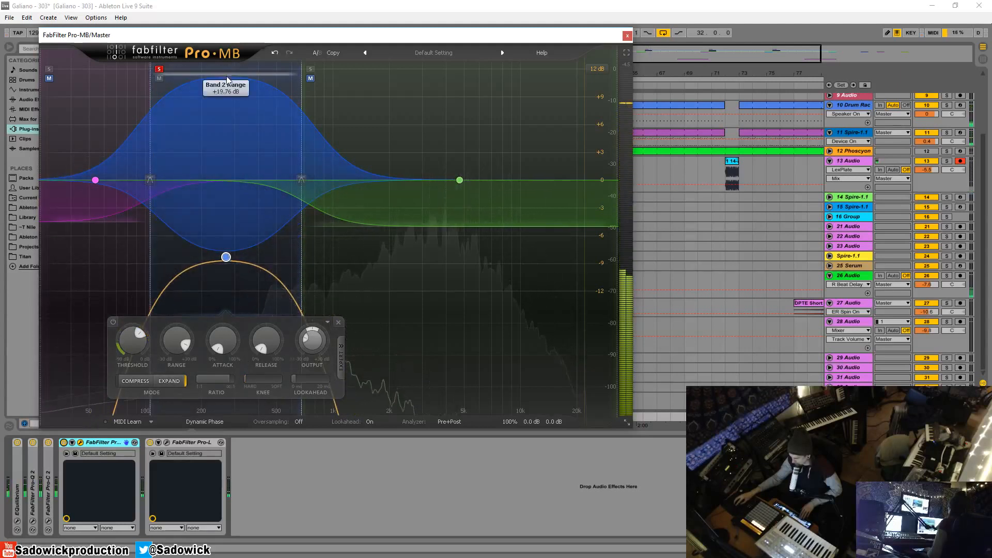
{"action": "left_click_drag", "start_coordinate": [226, 75], "coordinate": [227, 122]}
{"action": "left_click_drag", "start_coordinate": [226, 257], "coordinate": [226, 237]}
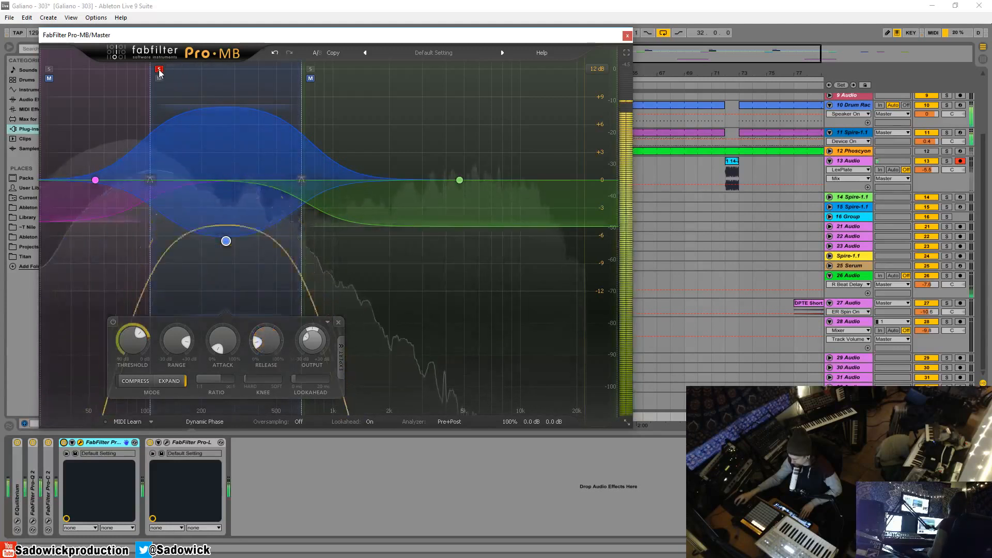
Unsolo band 2 and check its new expansion in the full mix by bypassing and re-enabling Pro-MB.
{"action": "left_click", "coordinate": [159, 70]}
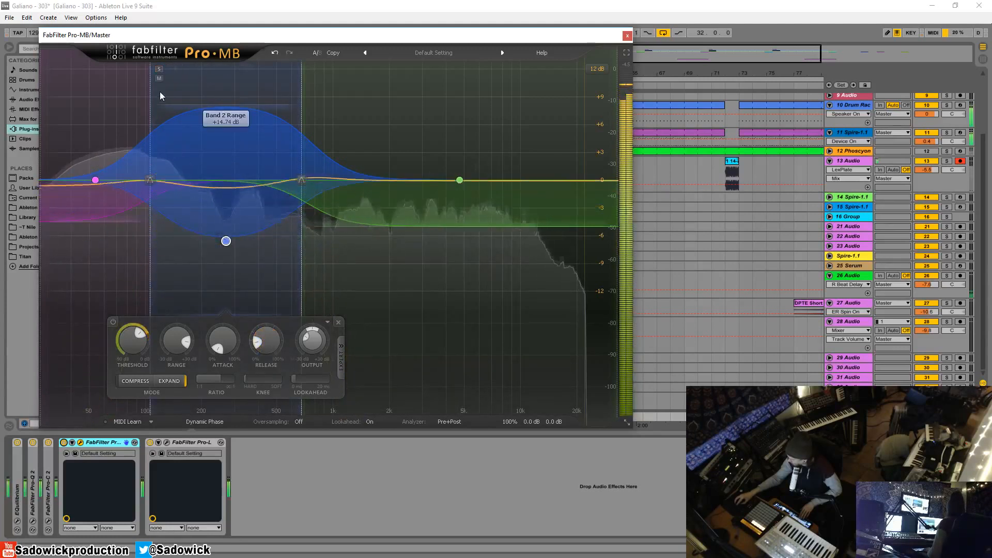
{"action": "left_click", "coordinate": [64, 443]}
{"action": "left_click", "coordinate": [63, 443]}
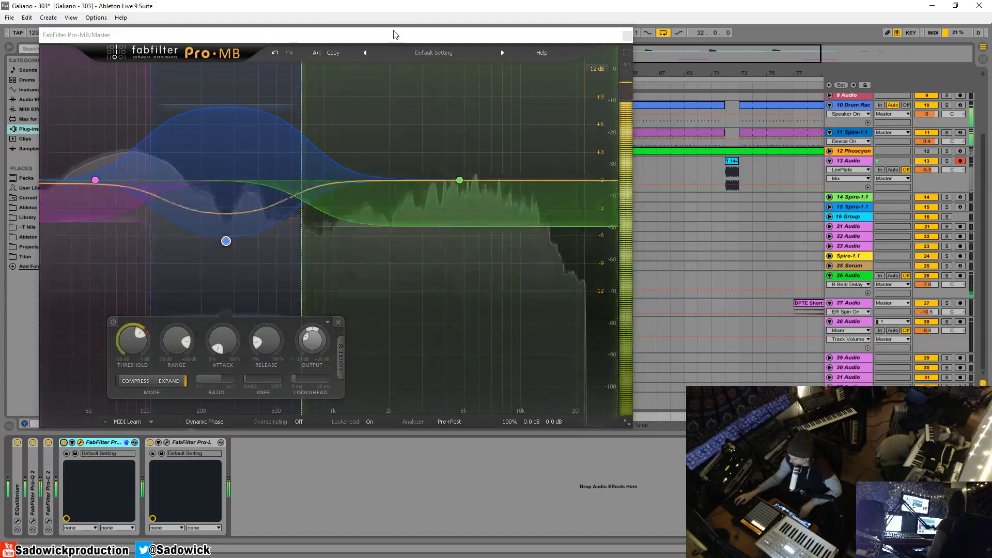
Split the highest band to create band 4 and move the band 3/4 crossover to about 1.6 kHz.
{"action": "left_click_drag", "start_coordinate": [395, 35], "coordinate": [468, 99]}
{"action": "left_click", "coordinate": [449, 82]}
{"action": "left_click", "coordinate": [427, 131]}
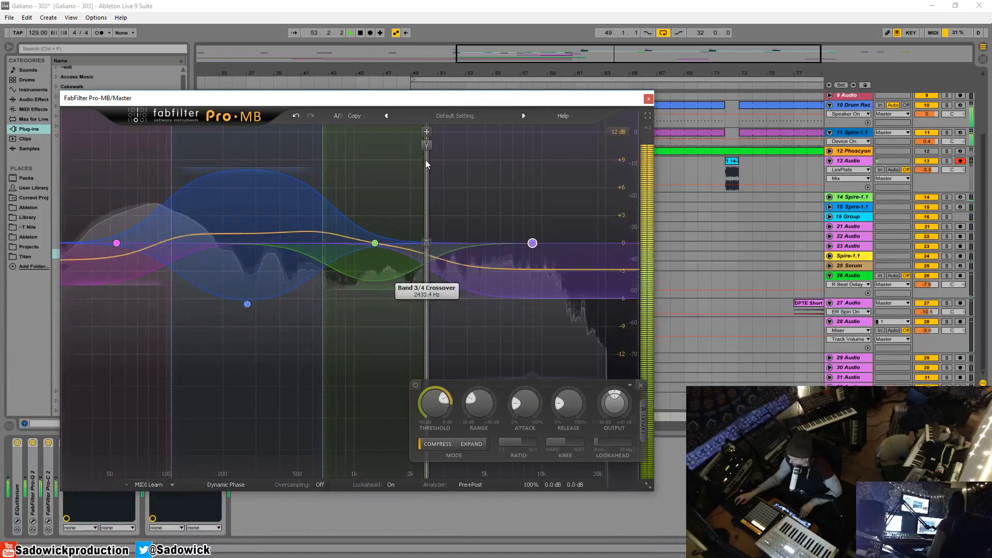
{"action": "left_click_drag", "start_coordinate": [426, 160], "coordinate": [390, 184]}
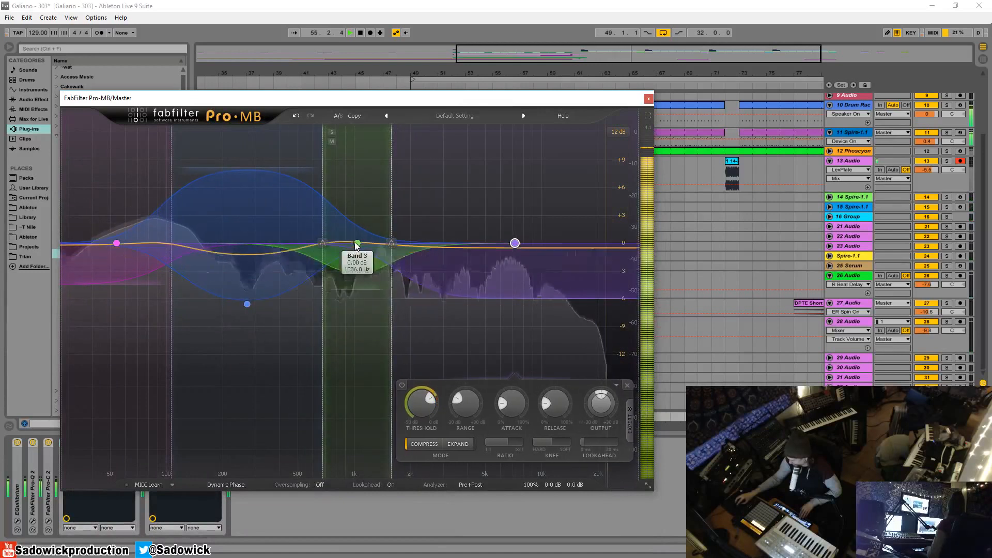
Solo band 4 to shorten its attack to the minimum and lengthen its release, and unsolo it when done.
{"action": "left_click", "coordinate": [401, 136]}
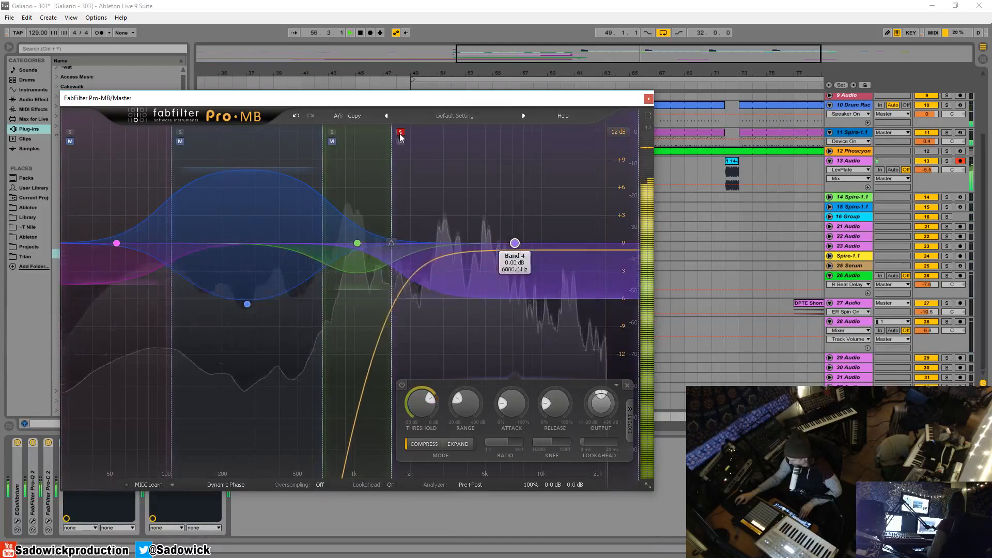
{"action": "left_click_drag", "start_coordinate": [425, 98], "coordinate": [427, 89]}
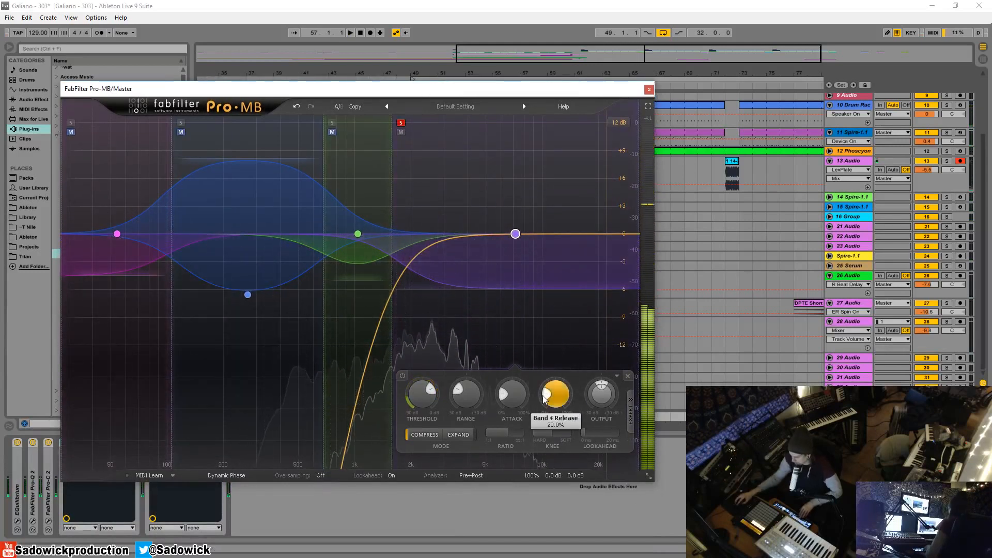
{"action": "key", "text": "space"}
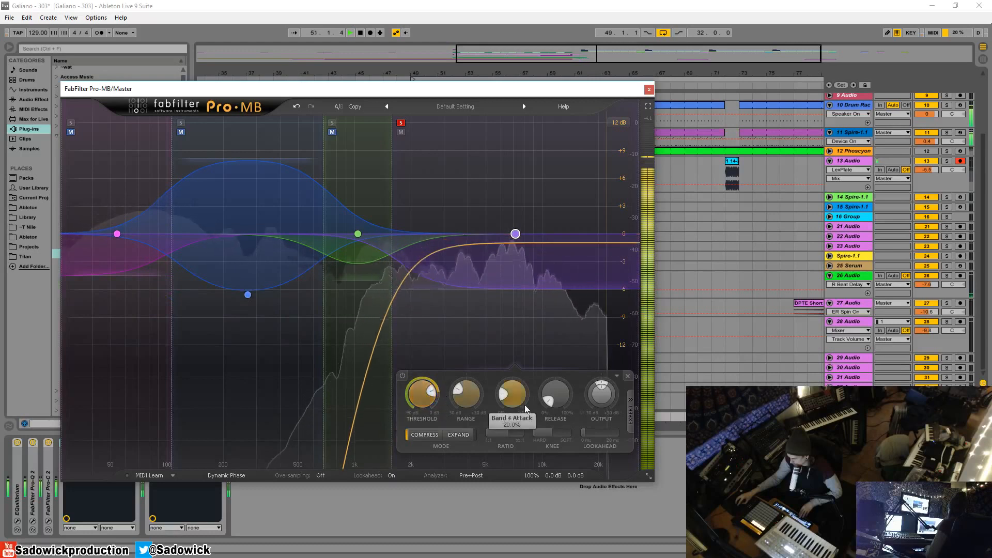
{"action": "left_click_drag", "start_coordinate": [551, 395], "coordinate": [516, 440]}
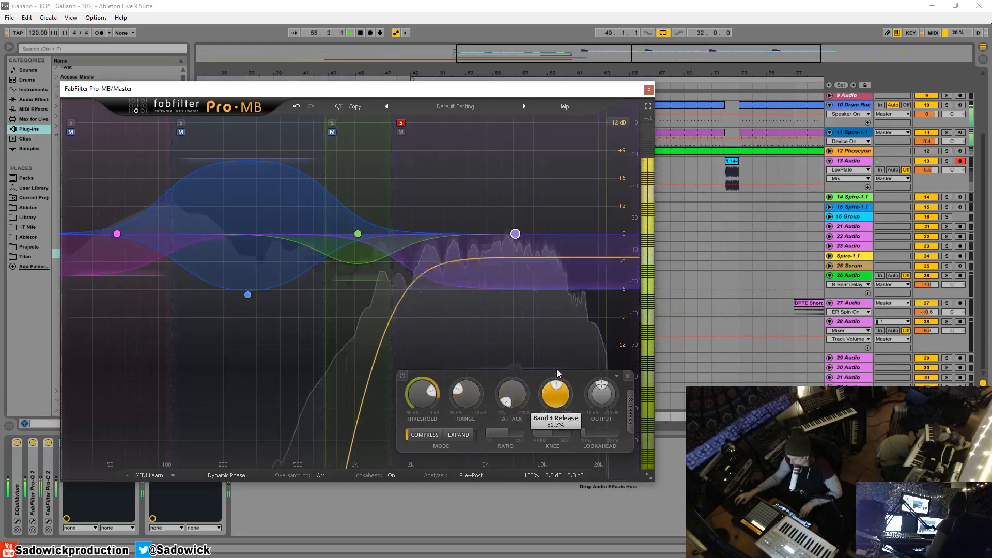
{"action": "left_click_drag", "start_coordinate": [557, 369], "coordinate": [559, 353]}
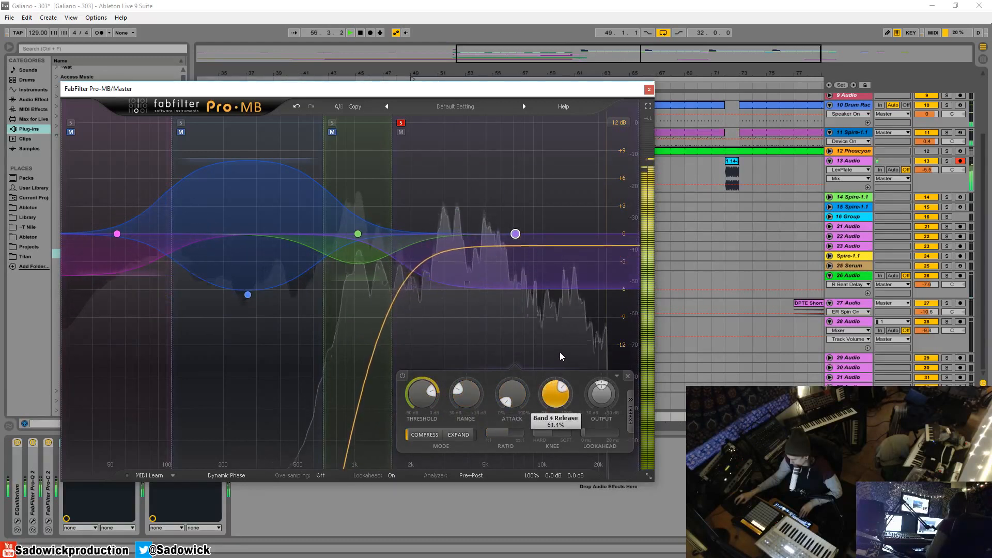
{"action": "left_click_drag", "start_coordinate": [560, 352], "coordinate": [541, 371]}
{"action": "key", "text": "space"}
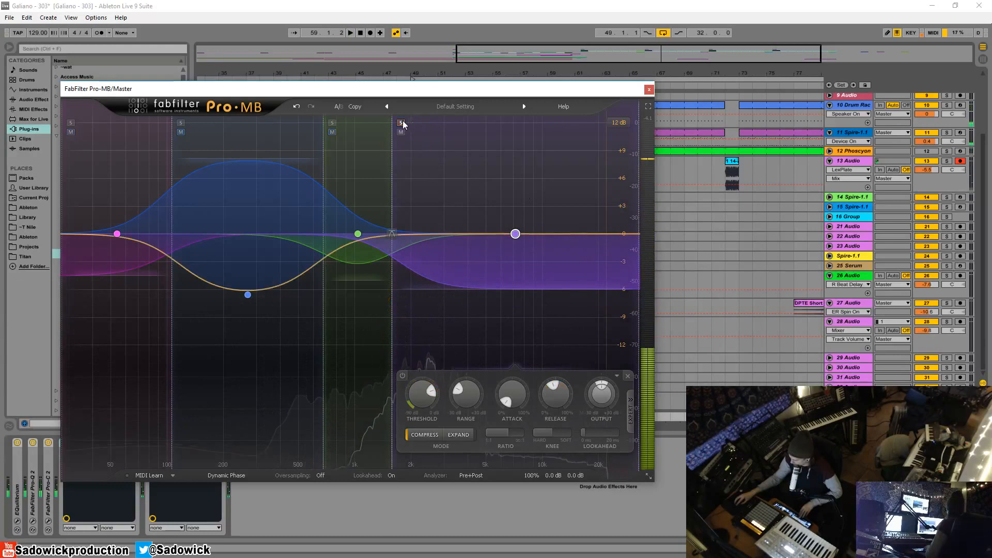
Check the full four-band mix by bypassing and re-enabling Pro-MB during playback.
{"action": "key", "text": "space"}
{"action": "left_click_drag", "start_coordinate": [612, 94], "coordinate": [588, 39]}
{"action": "left_click", "coordinate": [64, 444]}
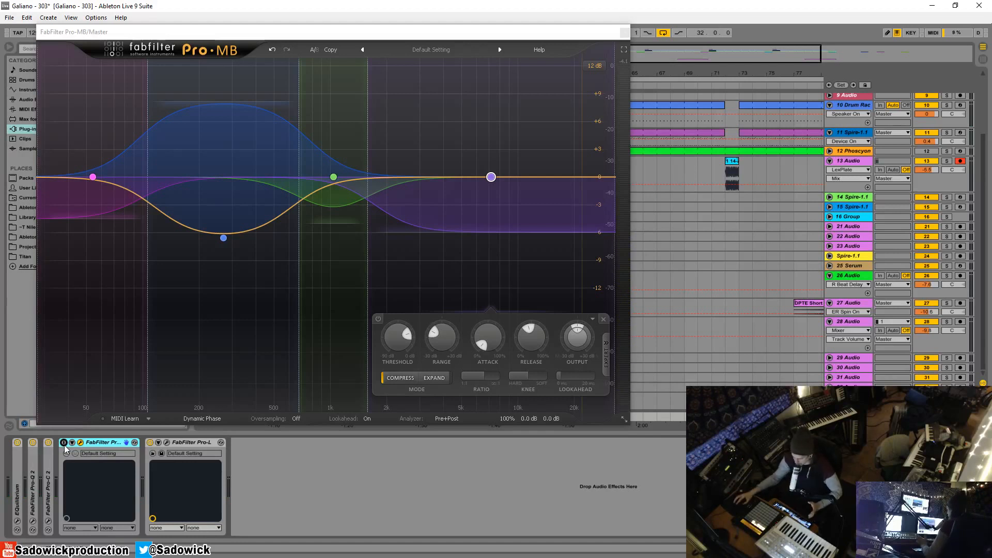
{"action": "left_click", "coordinate": [64, 442]}
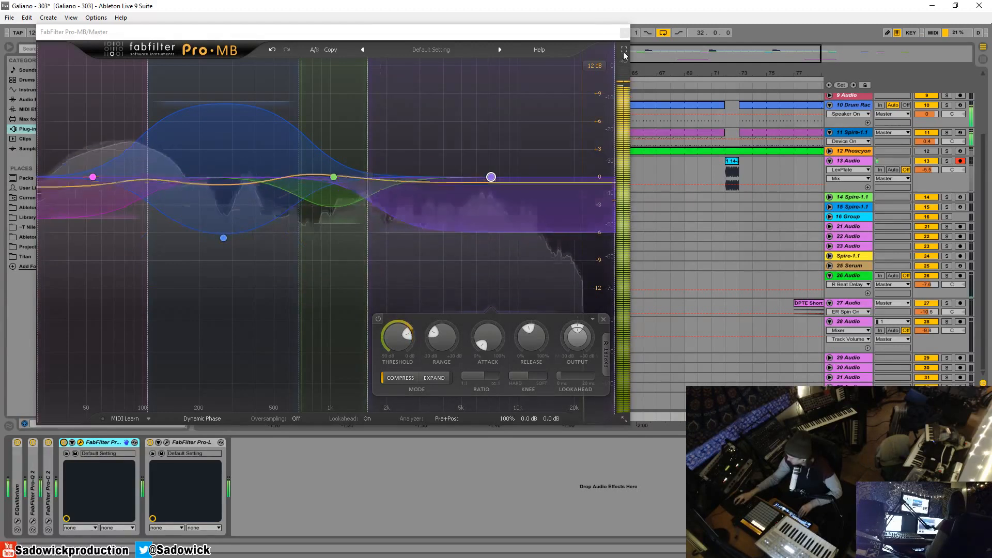
{"action": "left_click", "coordinate": [63, 442]}
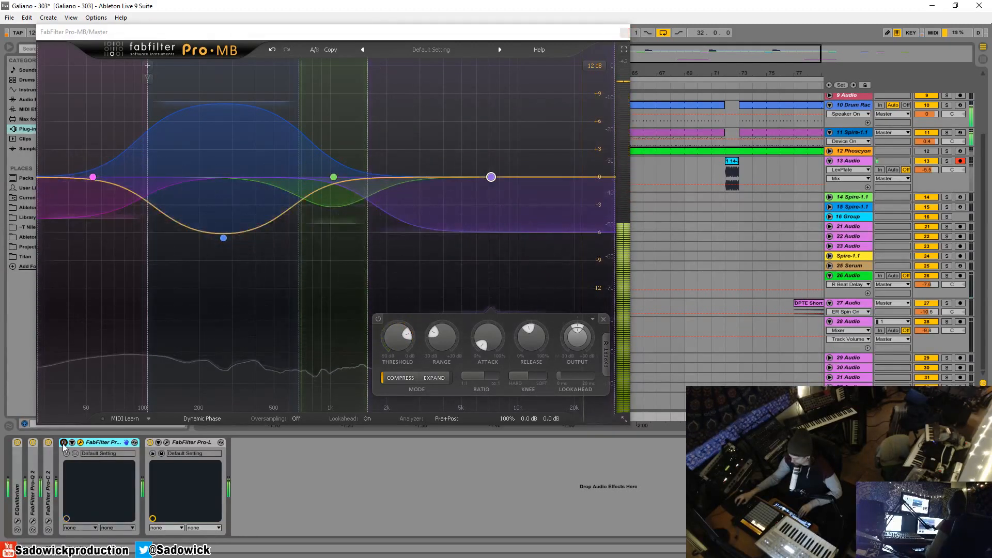
{"action": "left_click", "coordinate": [63, 442]}
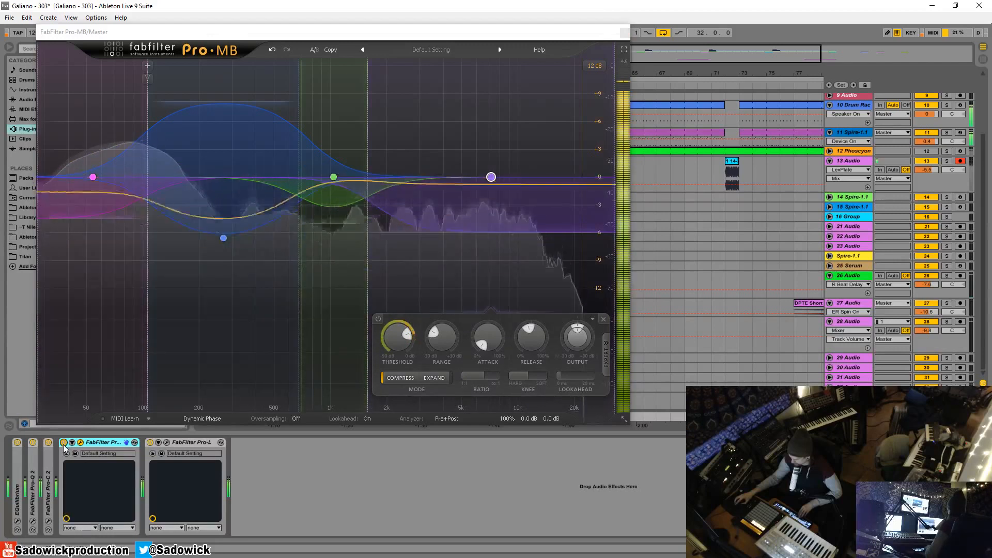
Reduce band 4's compression range to -5.50 dB and resume playback.
{"action": "key", "text": "space"}
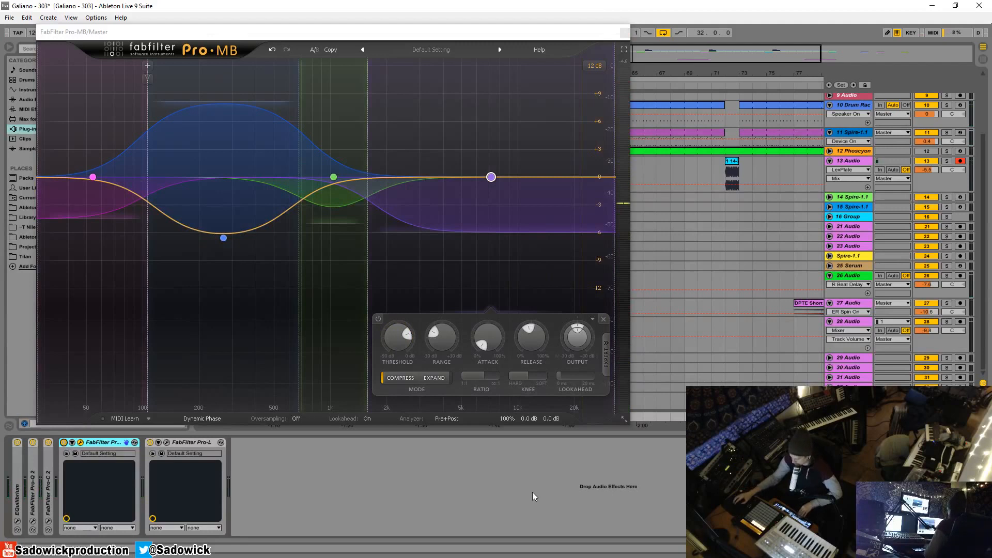
{"action": "left_click", "coordinate": [443, 234]}
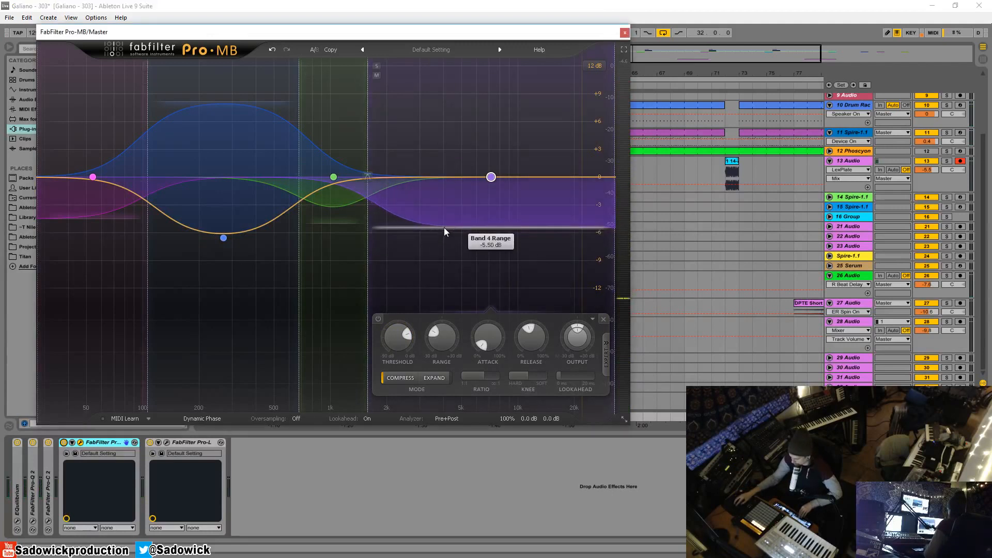
{"action": "key", "text": "space"}
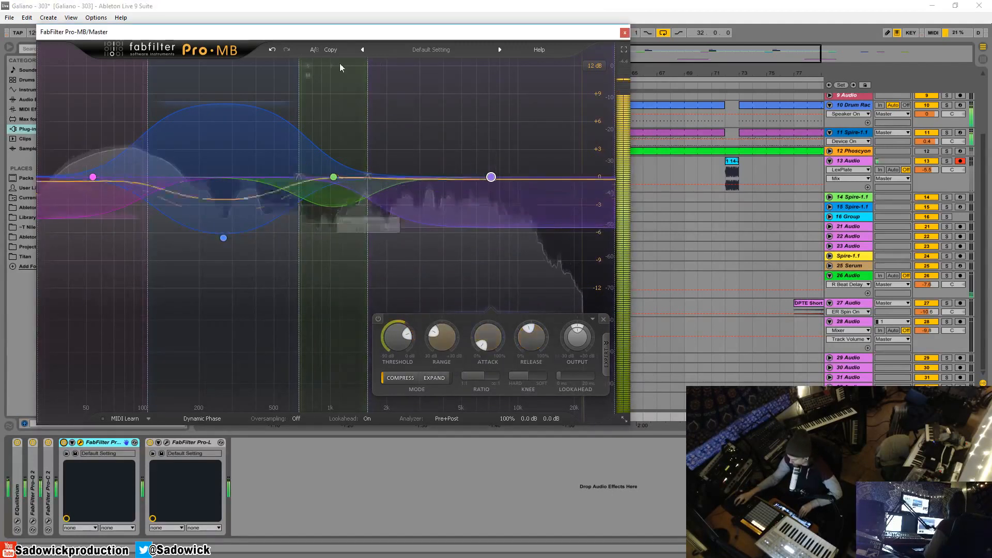
Solo band 3 to set its threshold to -24.50 dB and attack to 0.0% and lengthen its release, and unsolo it when done.
{"action": "left_click", "coordinate": [309, 66]}
{"action": "left_click", "coordinate": [309, 66]}
{"action": "mouse_move", "coordinate": [333, 181]}
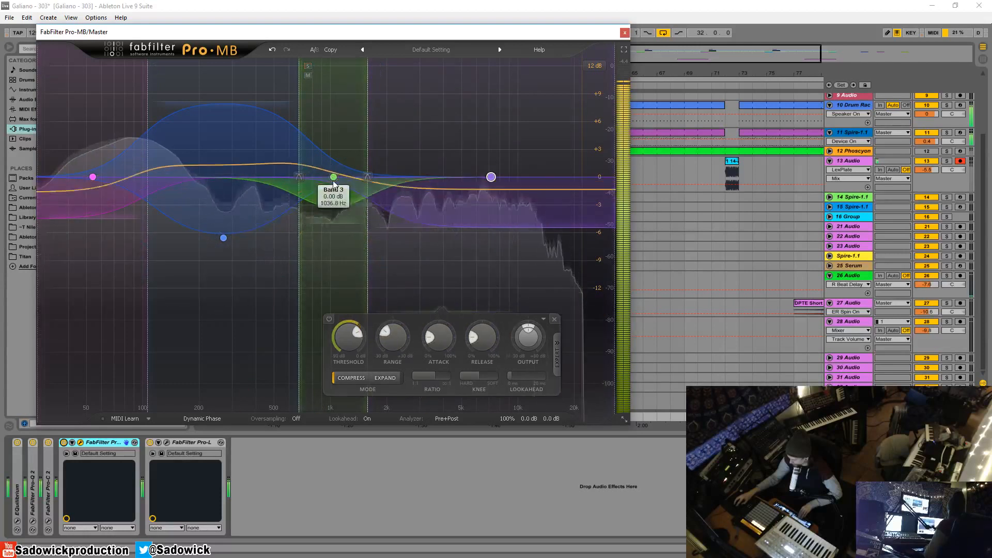
{"action": "left_click", "coordinate": [309, 66]}
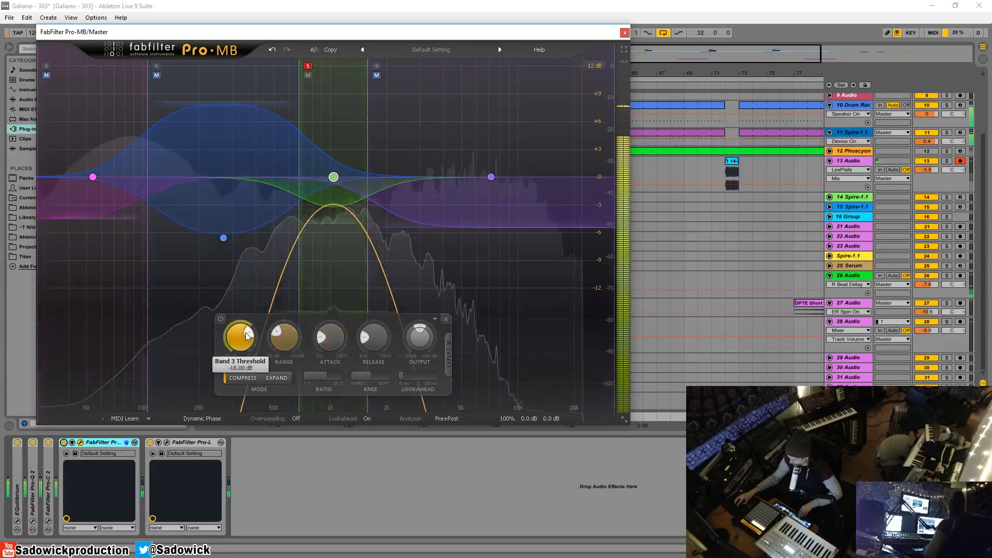
{"action": "scroll", "coordinate": [247, 336], "scroll_direction": "down", "scroll_amount": 4}
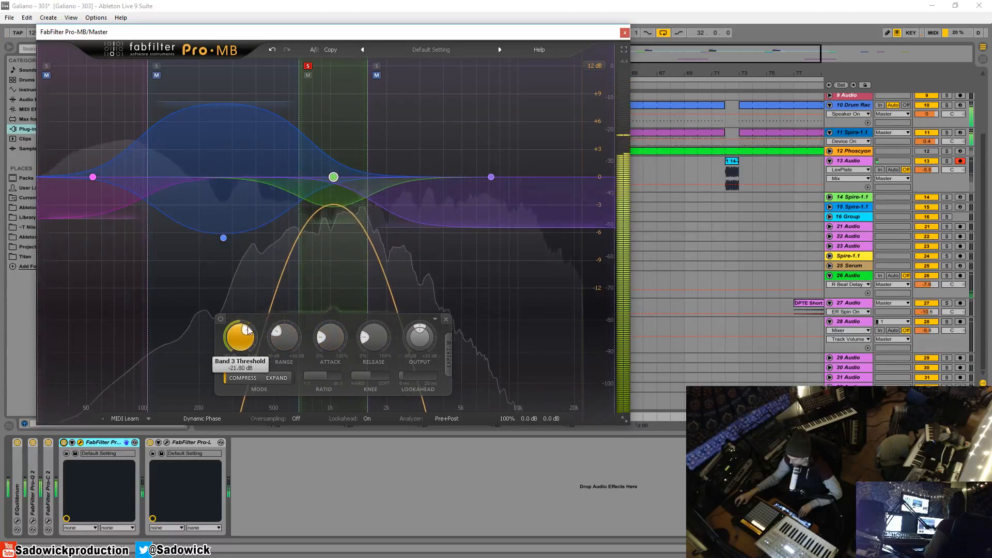
{"action": "scroll", "coordinate": [247, 332], "scroll_direction": "down", "scroll_amount": 3}
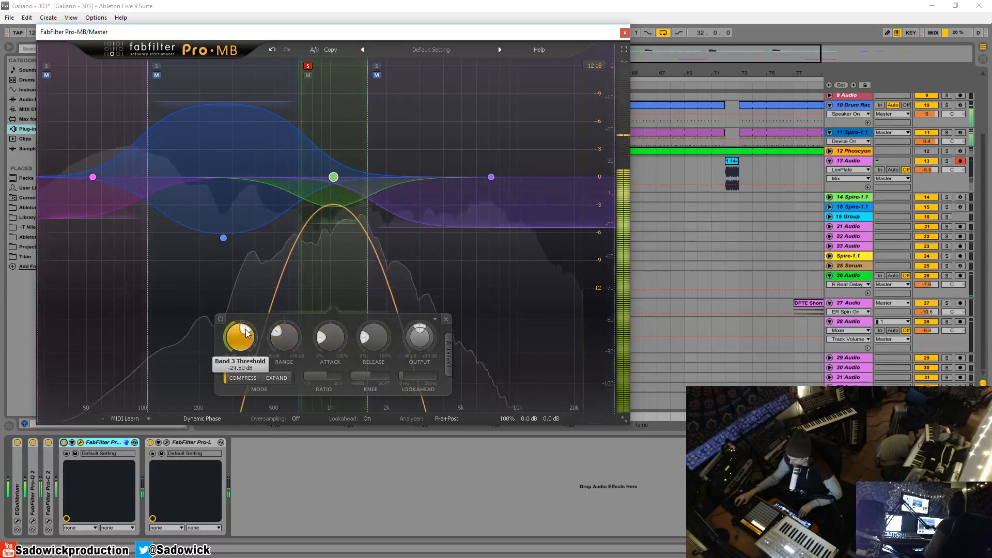
{"action": "scroll", "coordinate": [378, 326], "scroll_direction": "up", "scroll_amount": 3}
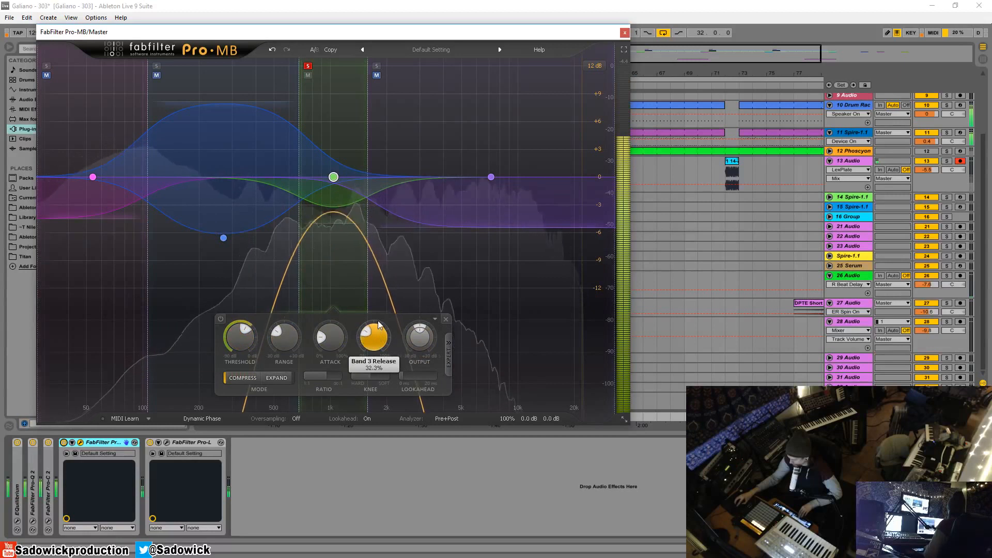
{"action": "scroll", "coordinate": [330, 330], "scroll_direction": "down", "scroll_amount": 3}
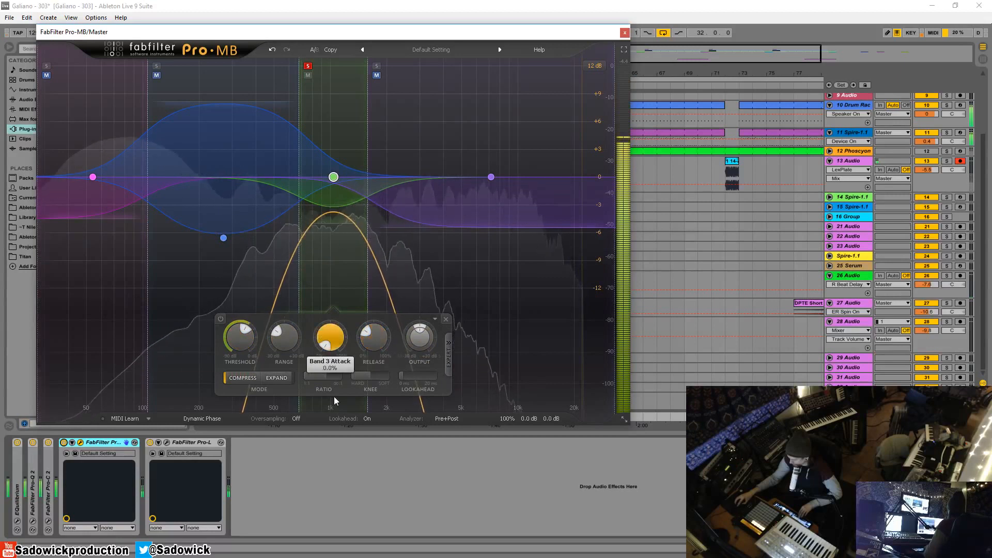
{"action": "left_click", "coordinate": [308, 66]}
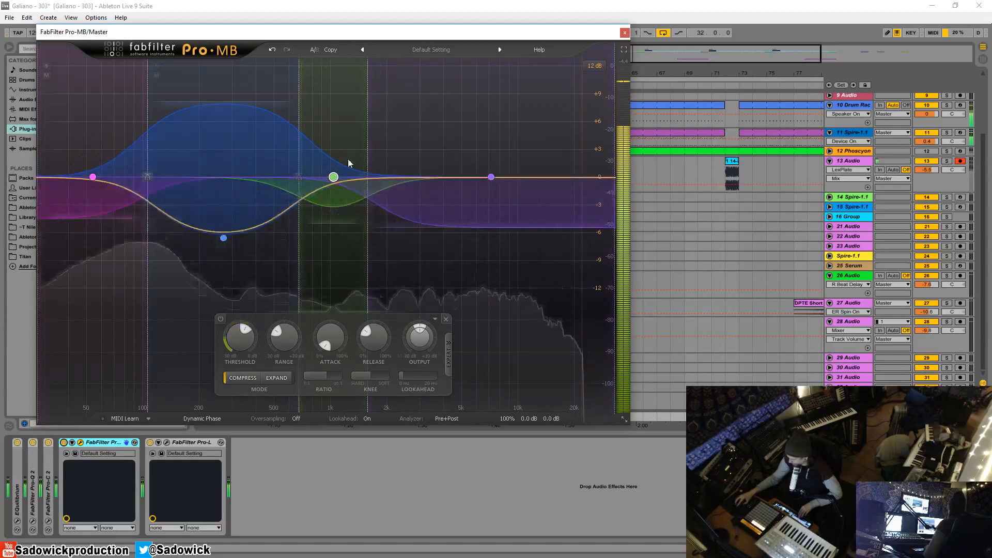
{"action": "key", "text": "space"}
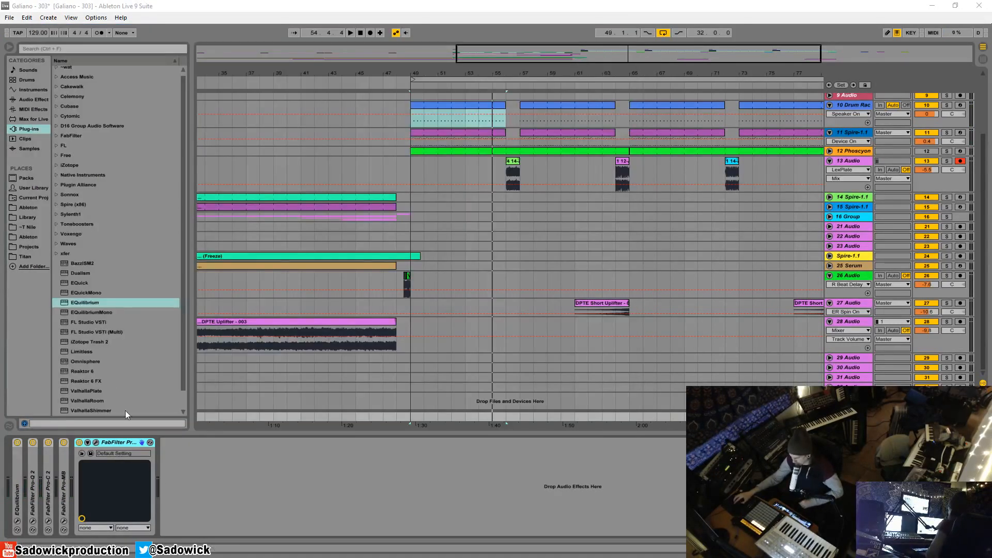
Insert a second EQuilibrium on the master between Pro-MB and Pro-L, and open its editor.
{"action": "left_click", "coordinate": [454, 107]}
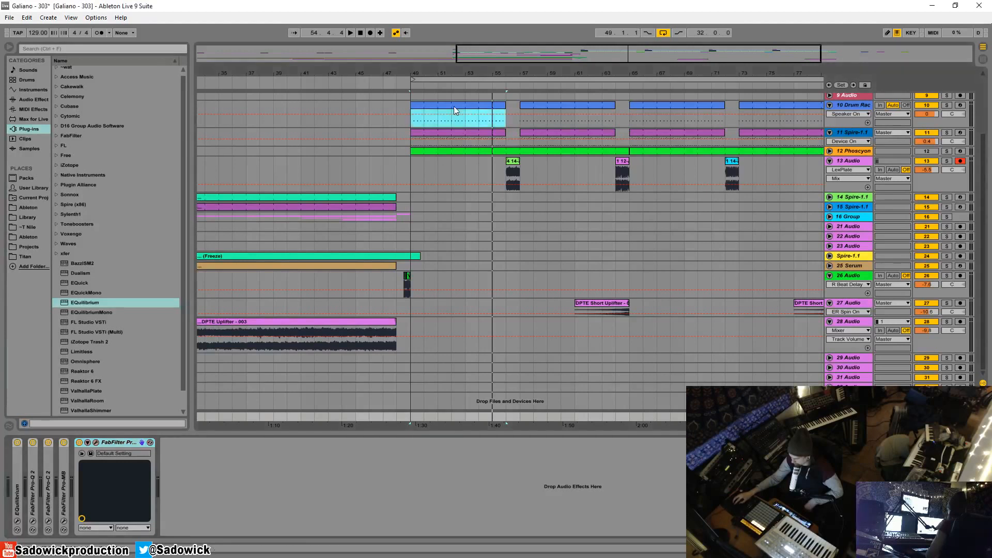
{"action": "left_click_drag", "start_coordinate": [461, 74], "coordinate": [367, 49]}
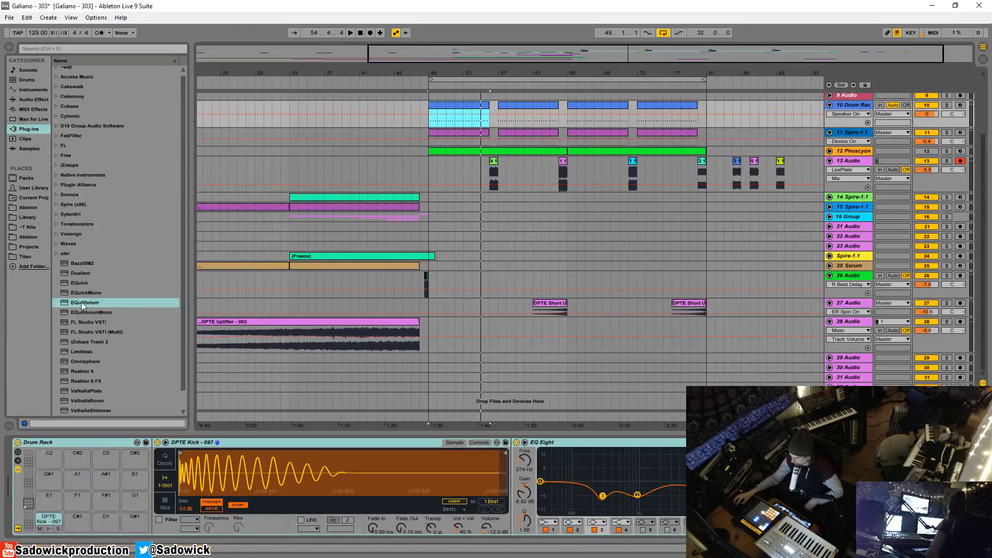
{"action": "left_click", "coordinate": [550, 418]}
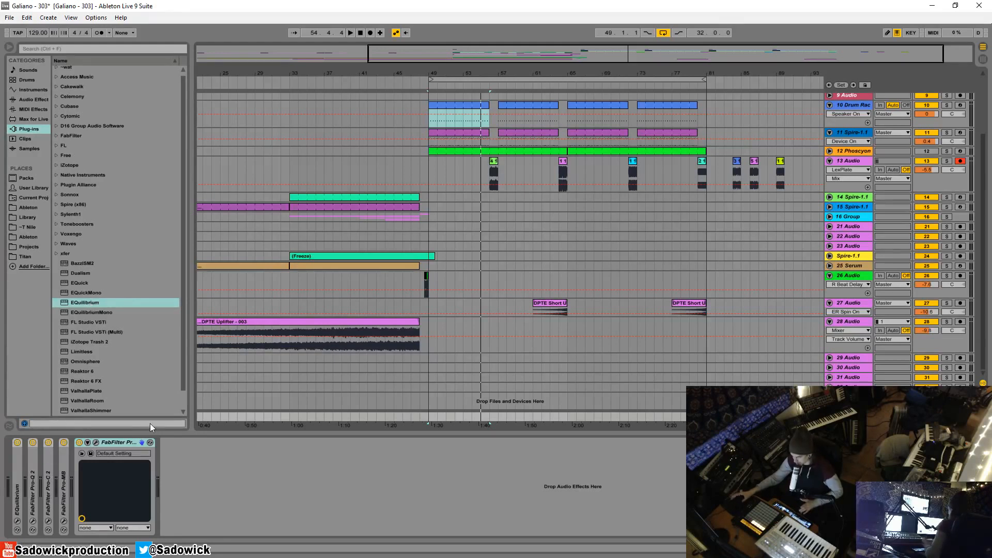
{"action": "double_click", "coordinate": [86, 302]}
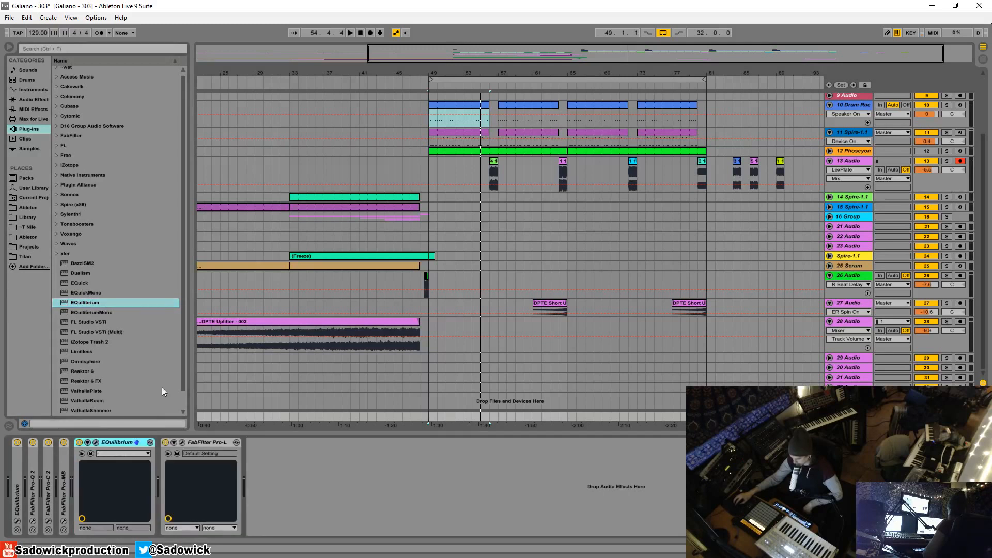
{"action": "left_click", "coordinate": [96, 443]}
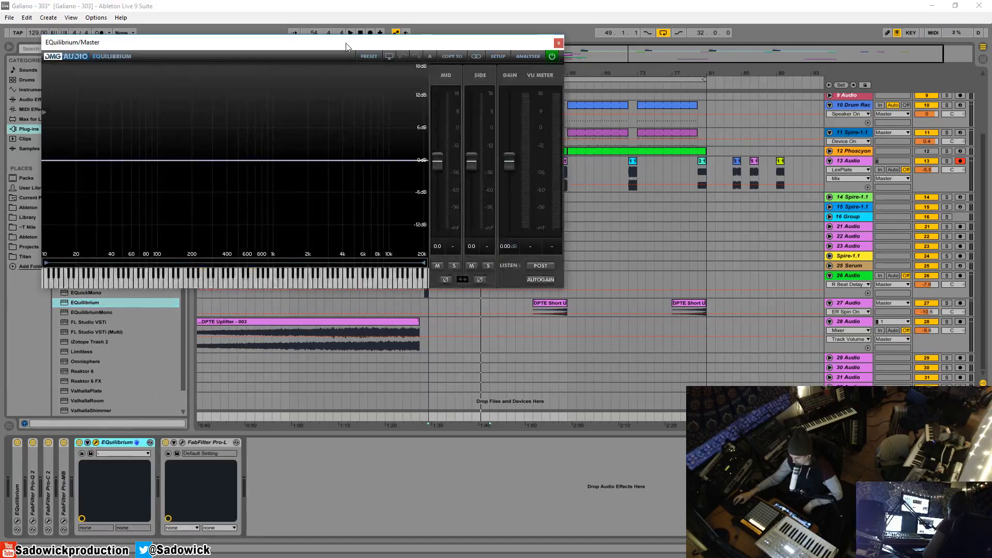
{"action": "left_click_drag", "start_coordinate": [346, 44], "coordinate": [340, 69]}
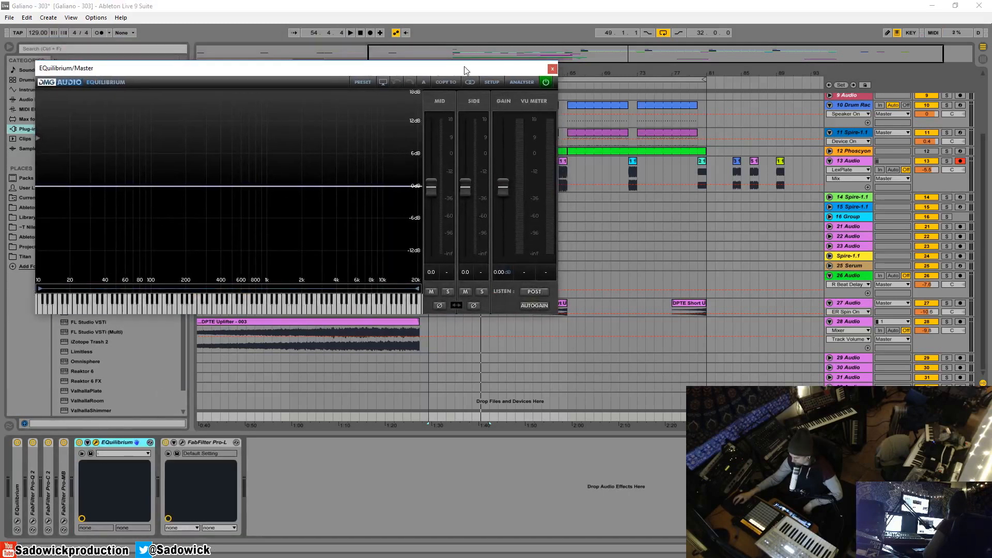
{"action": "left_click_drag", "start_coordinate": [464, 70], "coordinate": [473, 75]}
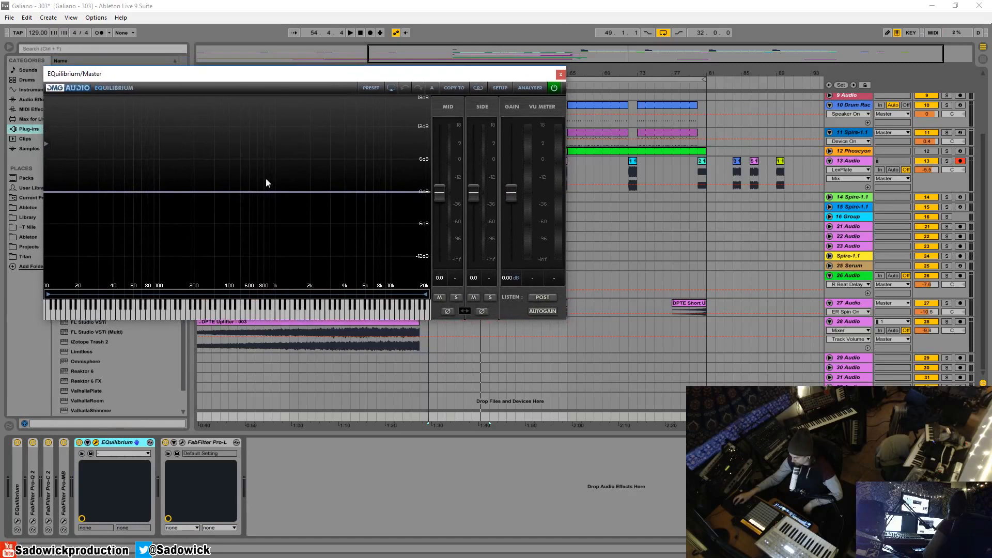
Add a DMG high-pass filter at 26.2 Hz with a 30 dB slope in the new EQuilibrium, and soften its Q.
{"action": "double_click", "coordinate": [73, 193]}
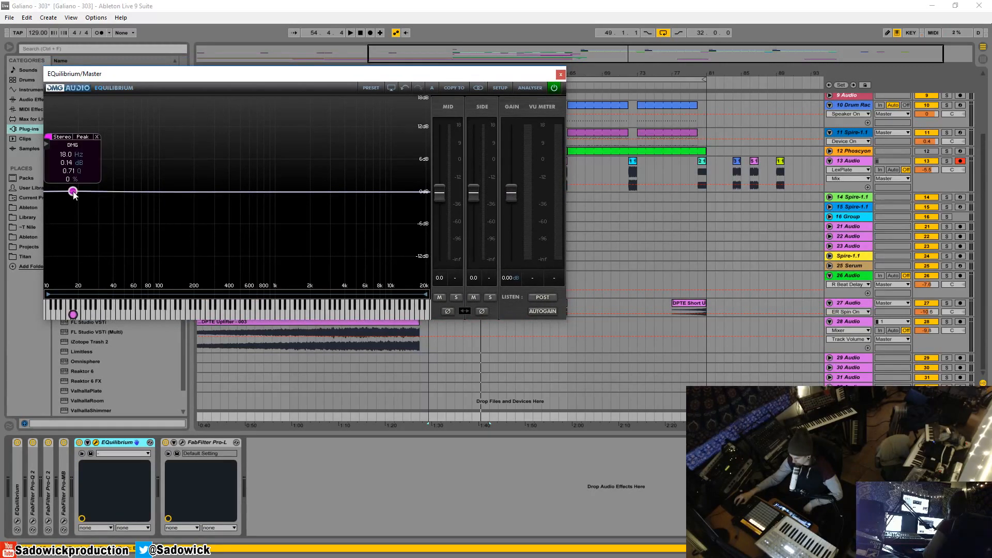
{"action": "left_click_drag", "start_coordinate": [74, 192], "coordinate": [73, 192]}
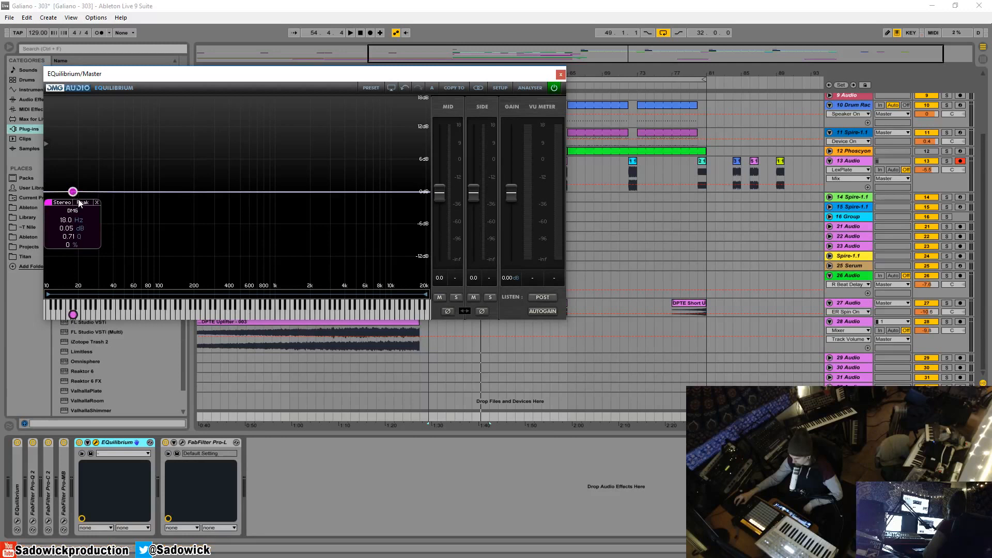
{"action": "left_click", "coordinate": [81, 203]}
{"action": "mouse_move", "coordinate": [104, 230]}
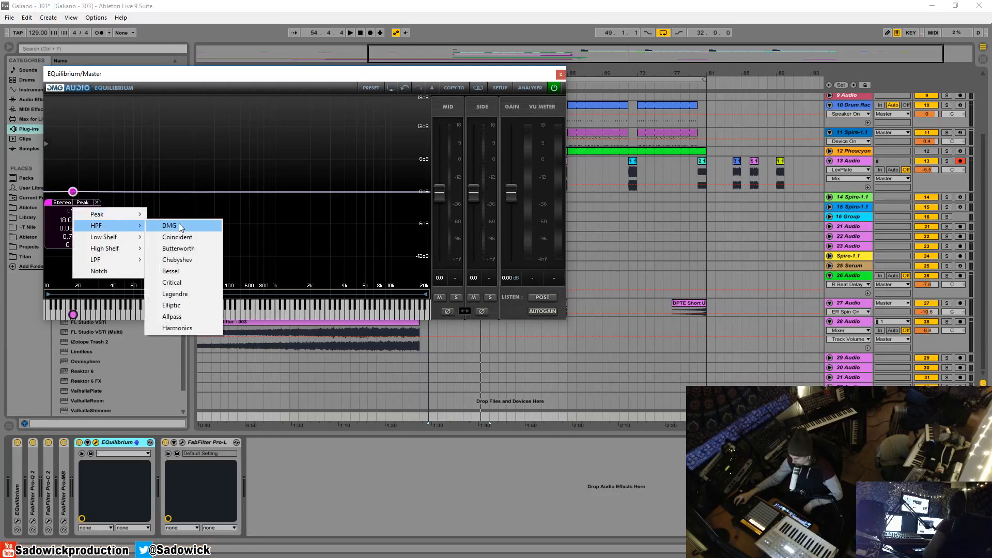
{"action": "left_click", "coordinate": [181, 229]}
{"action": "left_click_drag", "start_coordinate": [73, 194], "coordinate": [92, 193]}
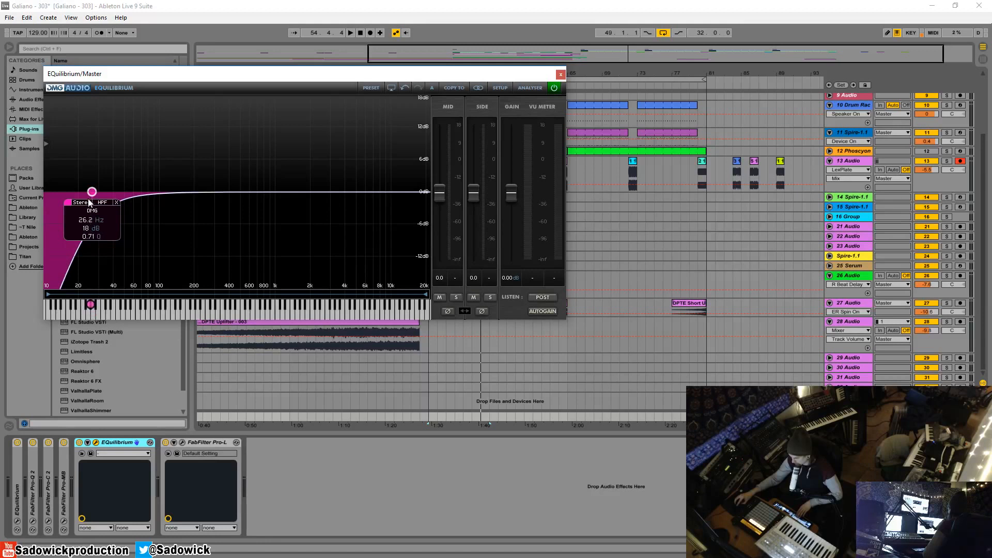
{"action": "scroll", "coordinate": [88, 228], "scroll_direction": "up", "scroll_amount": 1}
{"action": "scroll", "coordinate": [90, 201], "scroll_direction": "up", "scroll_amount": 1}
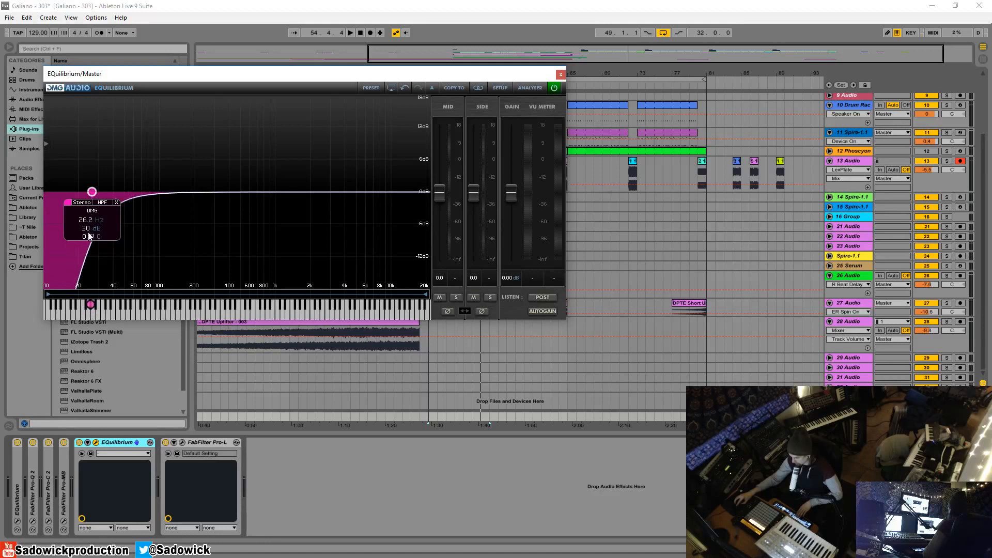
{"action": "scroll", "coordinate": [91, 222], "scroll_direction": "up", "scroll_amount": 1}
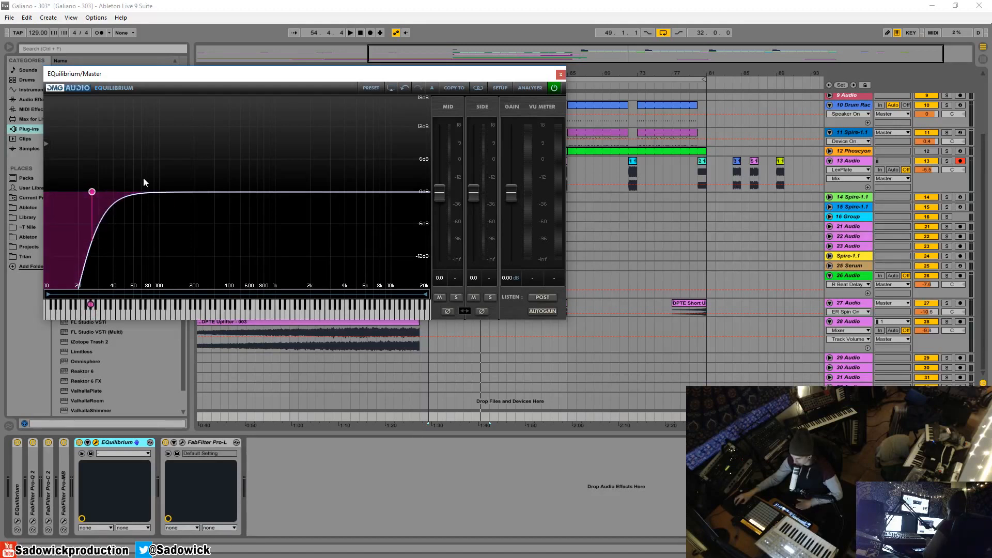
Add an EQ band at about 12410 Hz and make it a Critical low-pass filter.
{"action": "double_click", "coordinate": [402, 192]}
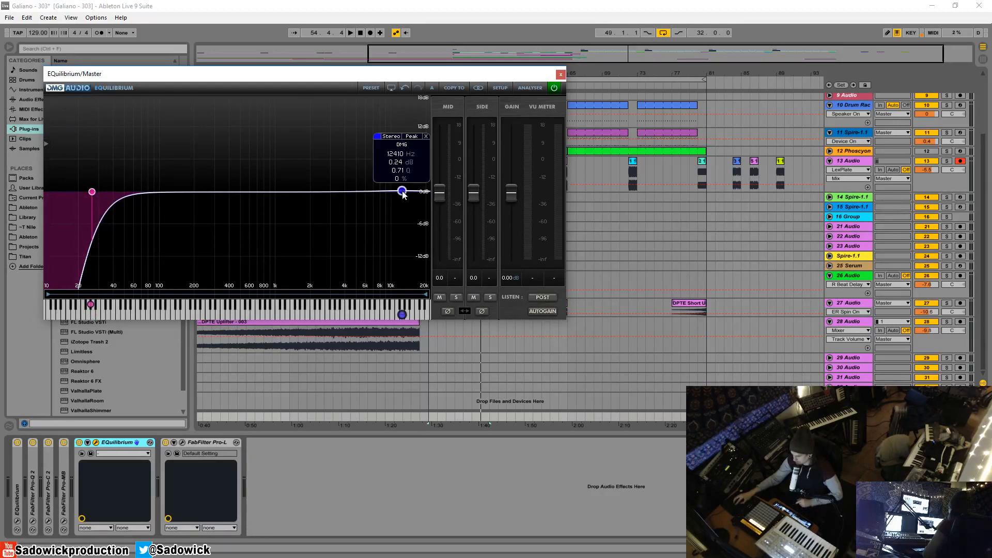
{"action": "left_click", "coordinate": [406, 140]}
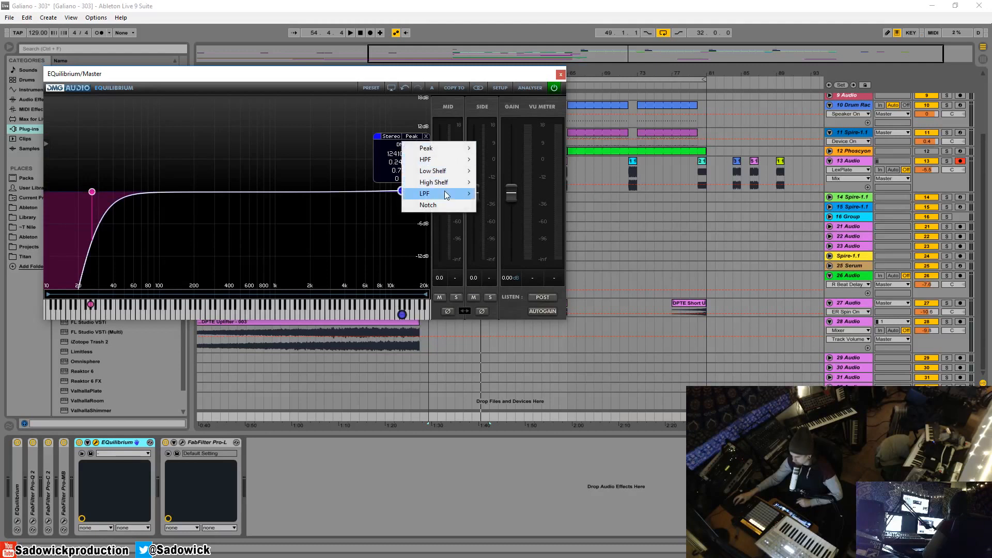
{"action": "mouse_move", "coordinate": [446, 195]}
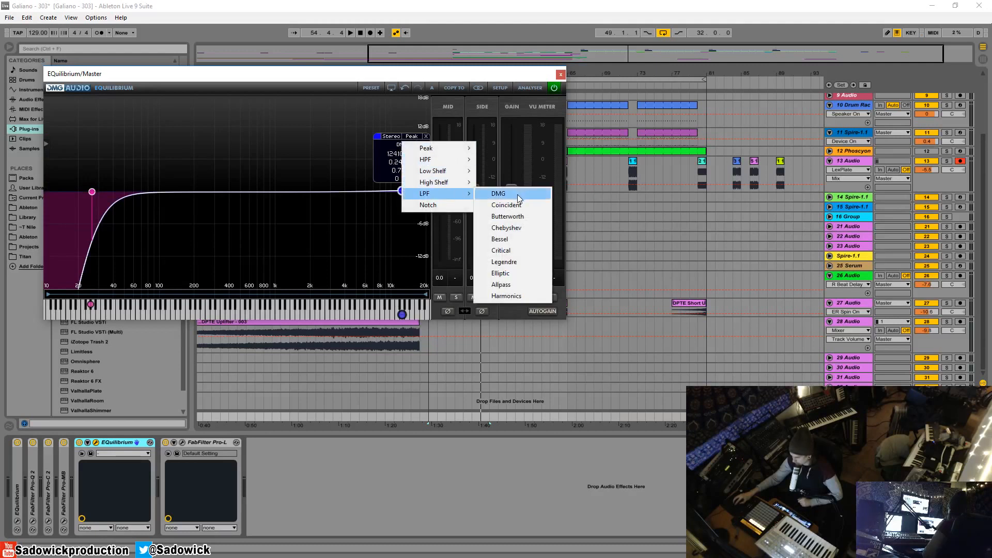
{"action": "left_click", "coordinate": [509, 250]}
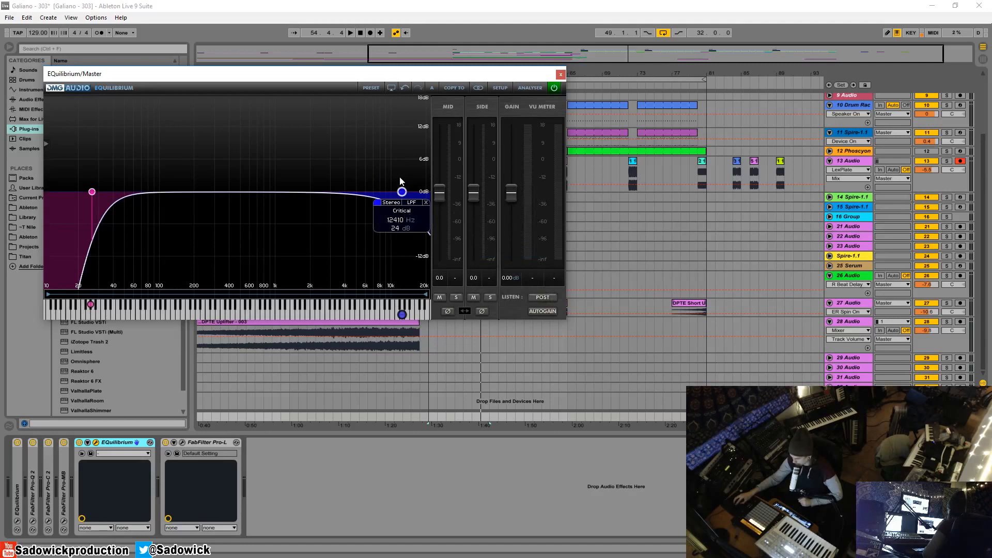
Change the low-pass band to the DMG type with a 48 dB slope and raise its cutoff toward the upper end of the spectrum.
{"action": "left_click", "coordinate": [409, 203]}
{"action": "mouse_move", "coordinate": [427, 215]}
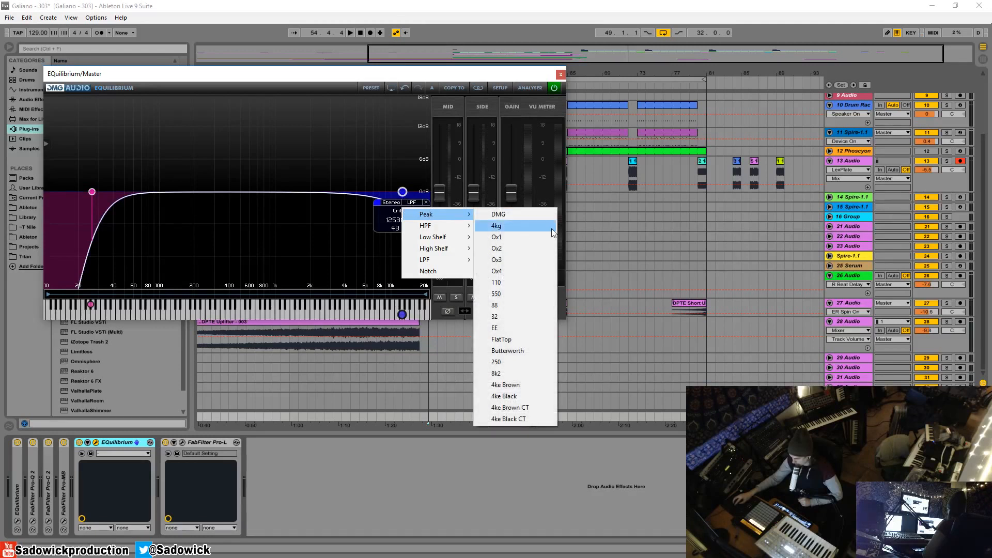
{"action": "mouse_move", "coordinate": [429, 260]}
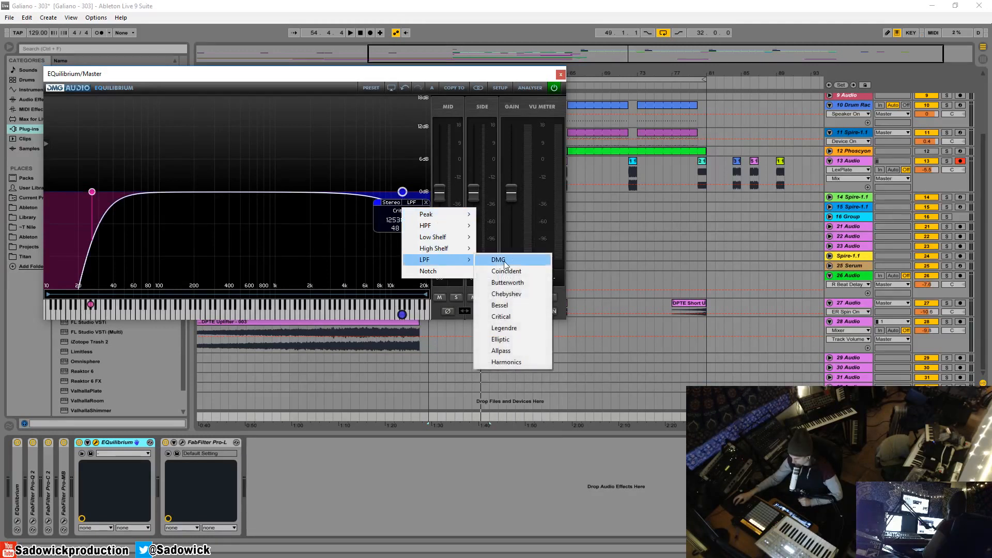
{"action": "left_click", "coordinate": [506, 261]}
{"action": "left_click_drag", "start_coordinate": [403, 193], "coordinate": [428, 197]}
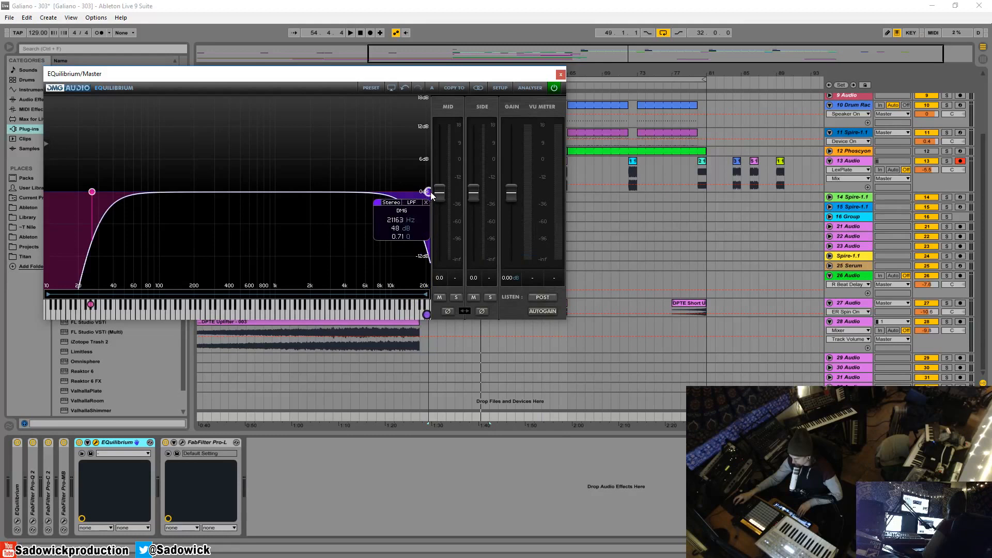
{"action": "left_click_drag", "start_coordinate": [433, 194], "coordinate": [420, 202]}
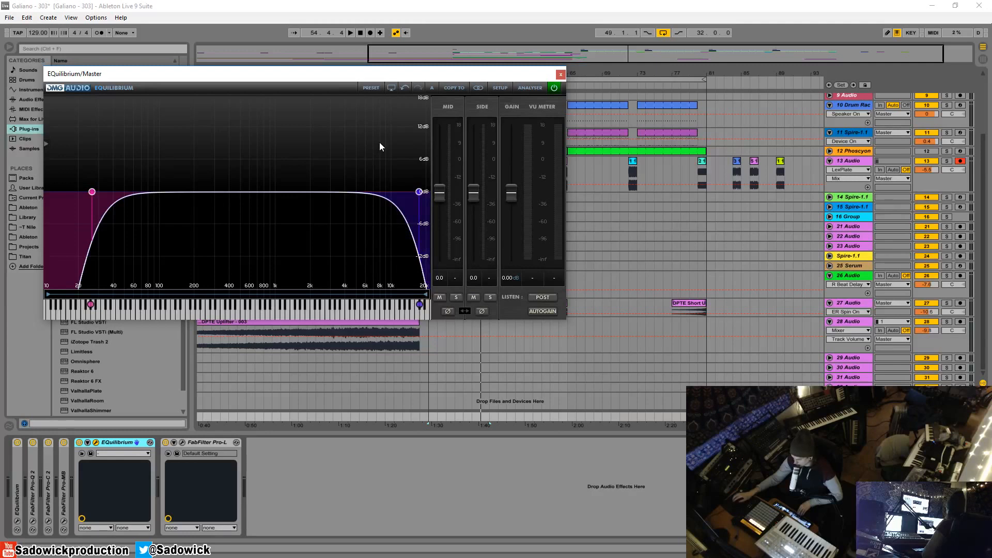
Play the loop with EQuilibrium's analyser enabled and lower the low-pass cutoff to 16885 Hz, stopping playback after listening.
{"action": "key", "text": "space"}
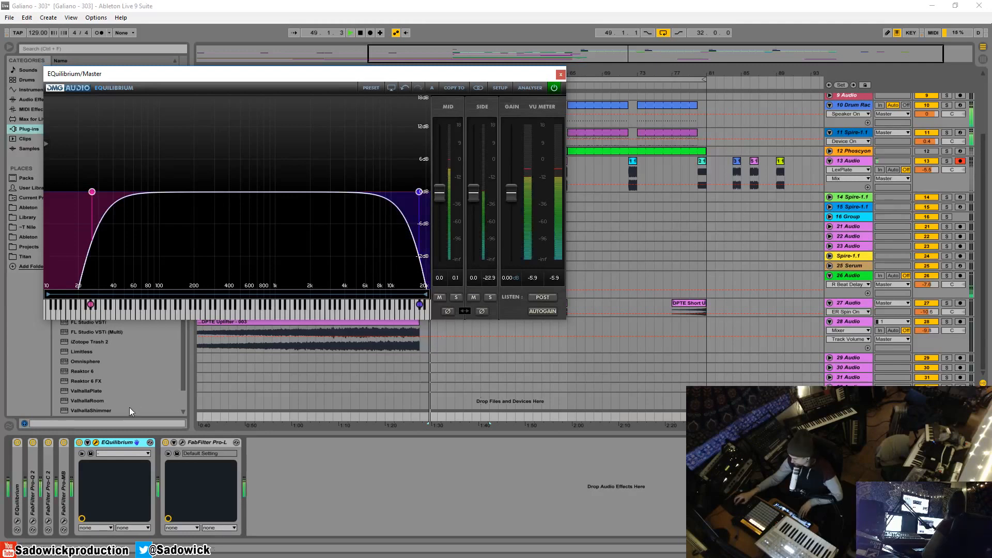
{"action": "left_click", "coordinate": [530, 87]}
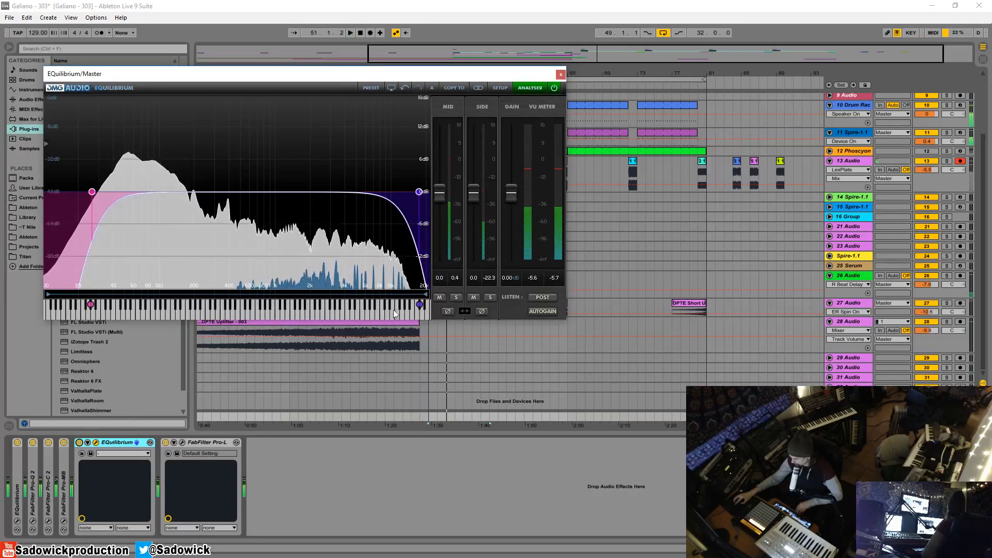
{"action": "left_click_drag", "start_coordinate": [419, 192], "coordinate": [416, 193]}
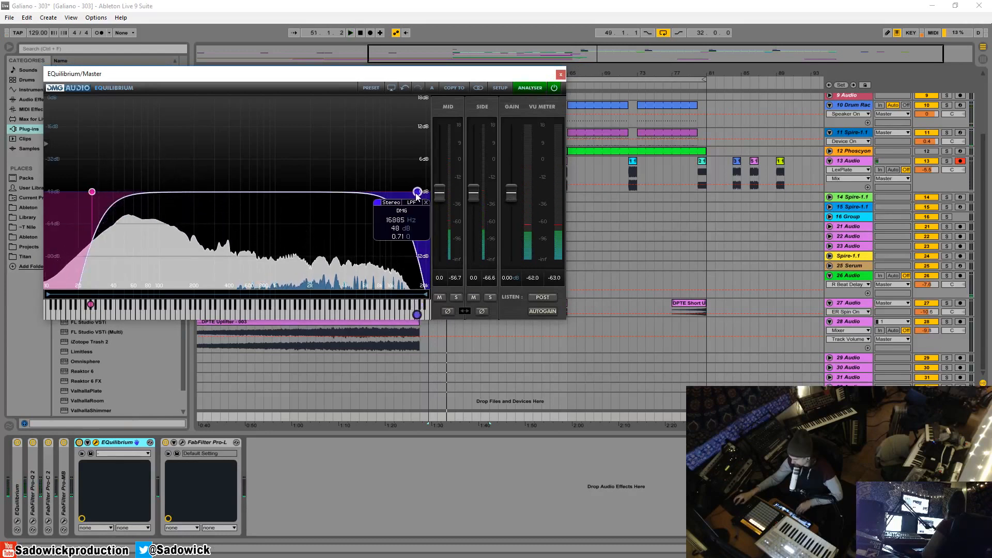
{"action": "key", "text": "space"}
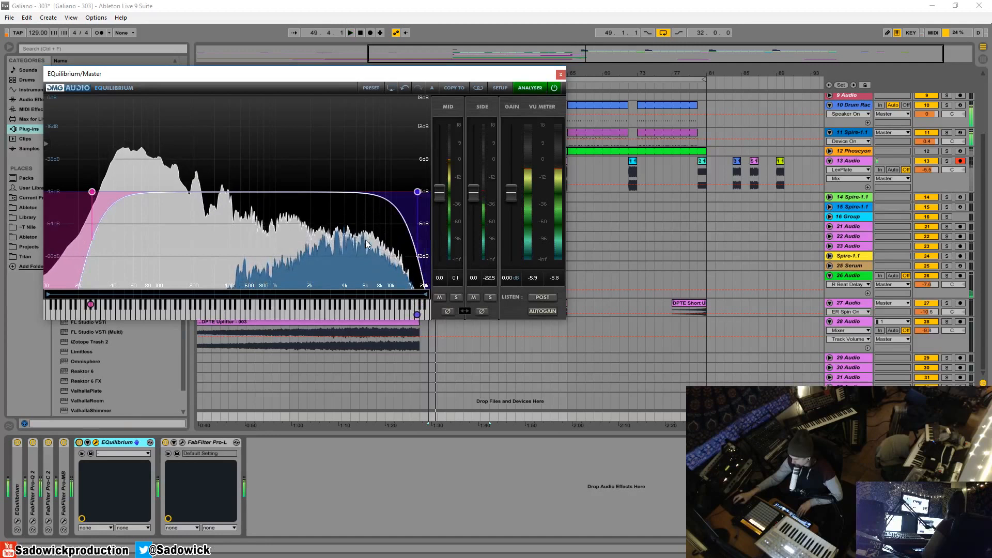
{"action": "key", "text": "space"}
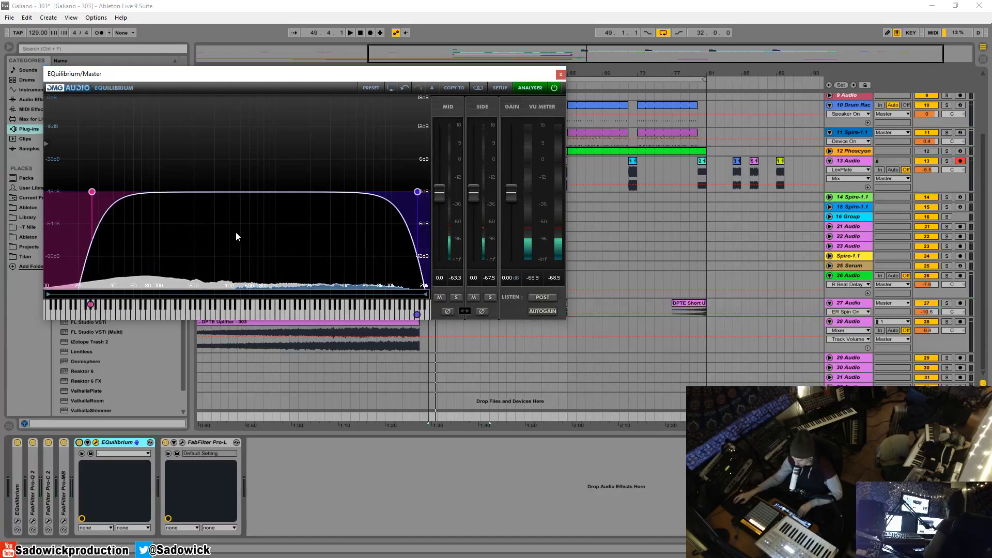
Restart playback and add a DMG peak band at 348.7 Hz with a -0.53 dB cut.
{"action": "key", "text": "space"}
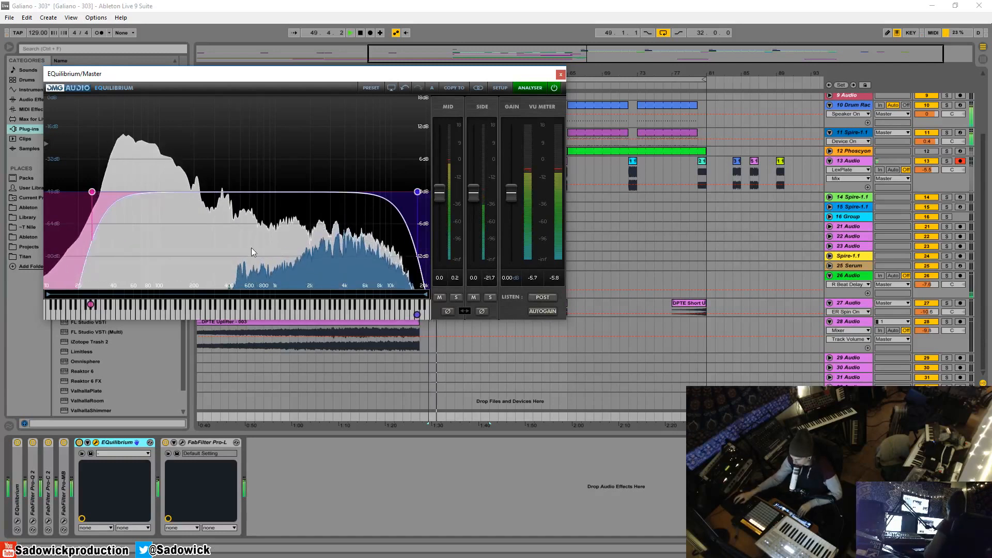
{"action": "double_click", "coordinate": [226, 196]}
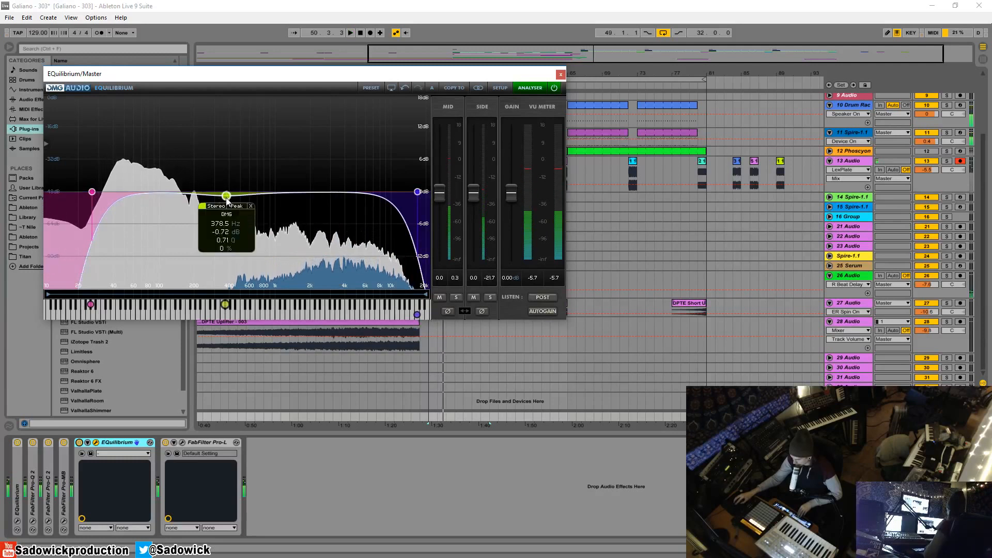
{"action": "left_click_drag", "start_coordinate": [226, 196], "coordinate": [222, 195]}
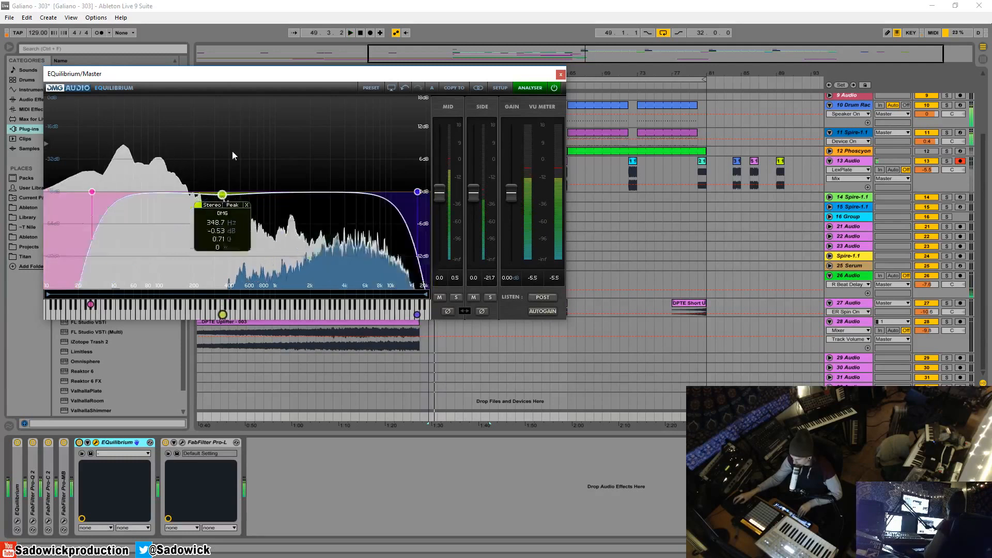
Set EQuilibrium's UI size to Large in its GUI layout settings, and reposition the enlarged plug-in window.
{"action": "left_click", "coordinate": [497, 88]}
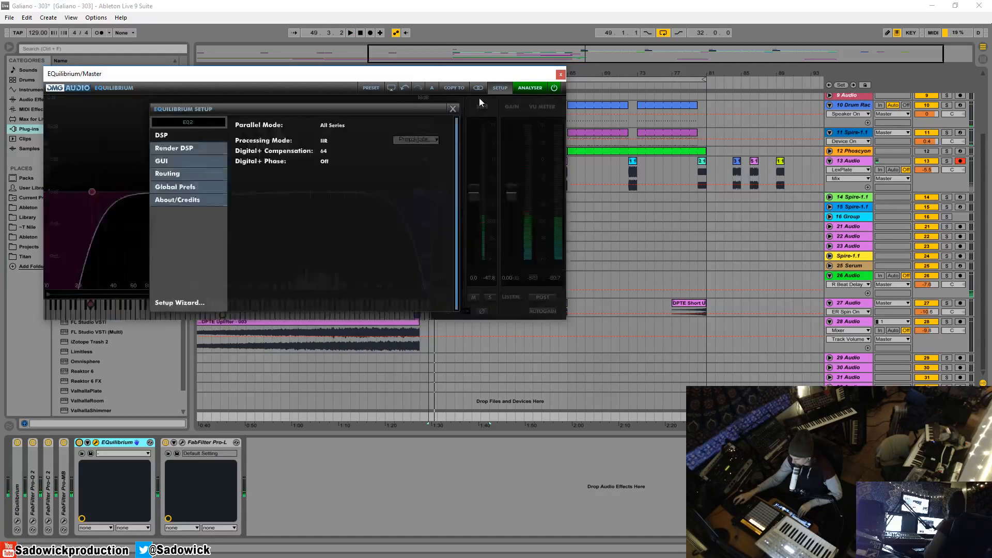
{"action": "left_click", "coordinate": [161, 163]}
{"action": "left_click", "coordinate": [237, 126]}
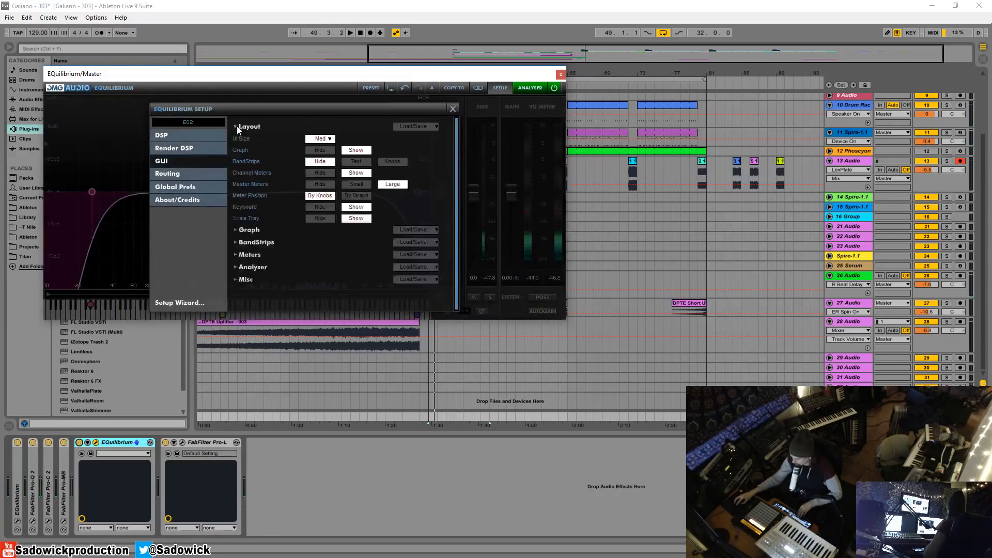
{"action": "left_click", "coordinate": [329, 139]}
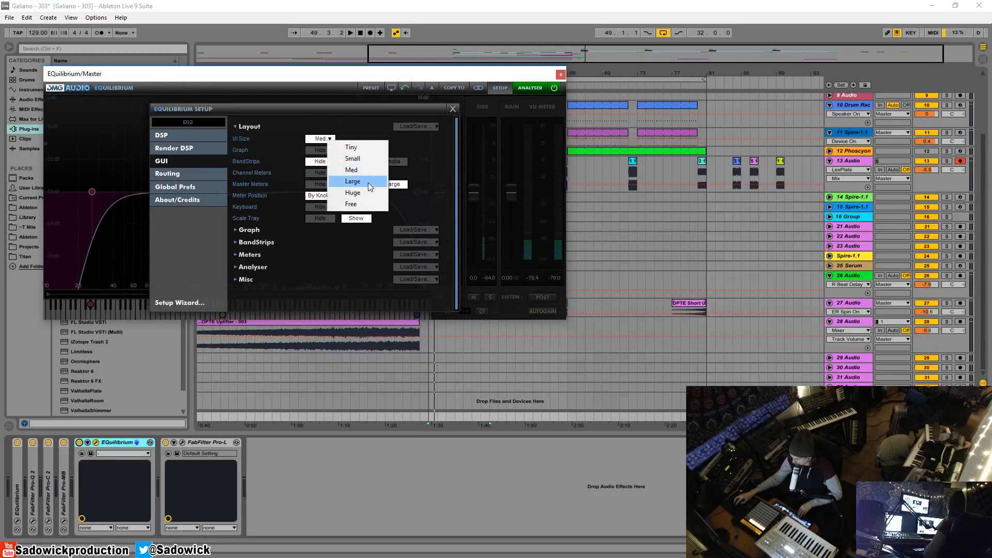
{"action": "left_click", "coordinate": [367, 182]}
{"action": "left_click", "coordinate": [543, 110]}
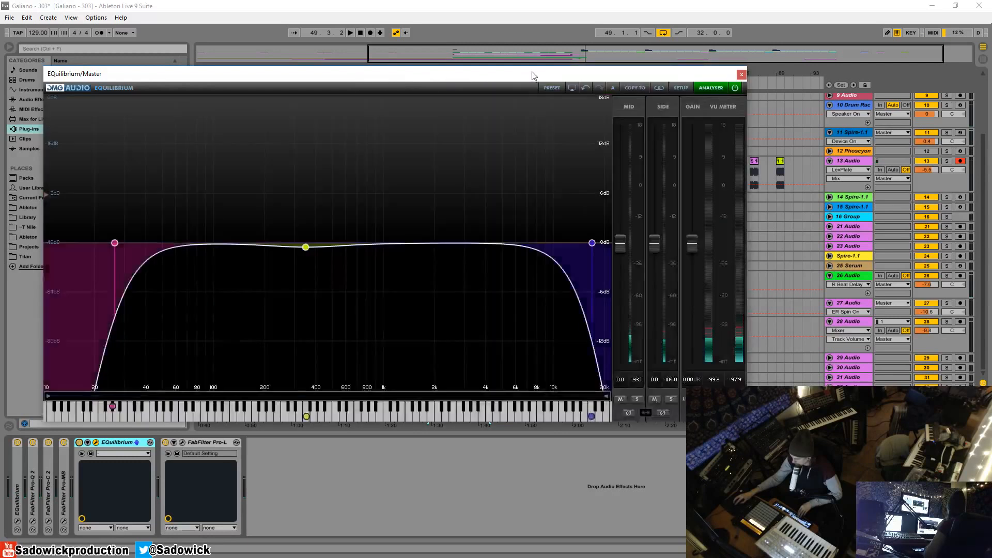
{"action": "left_click_drag", "start_coordinate": [534, 73], "coordinate": [514, 50]}
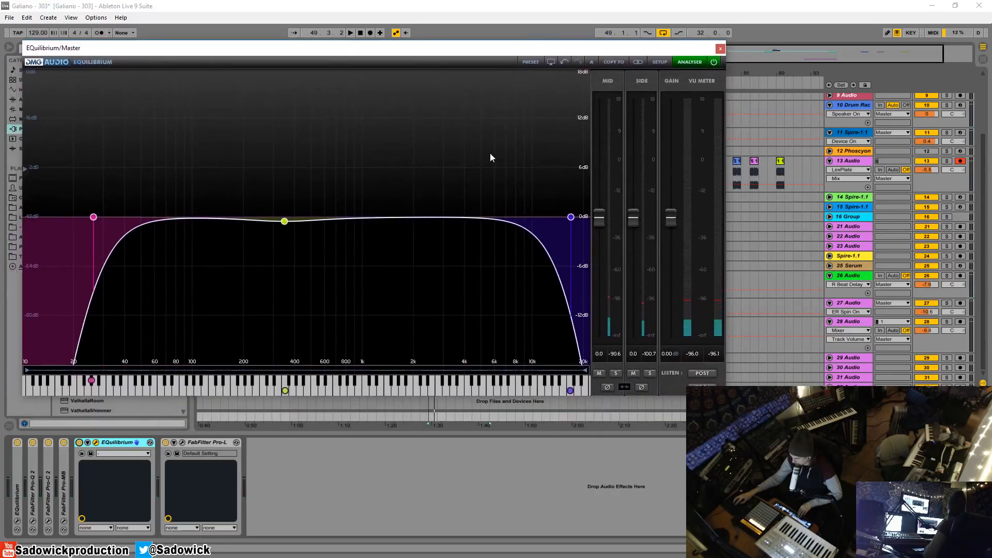
Narrow the low-mid peak band's Q and deepen its cut to -7.05 dB at 354.9 Hz.
{"action": "left_click_drag", "start_coordinate": [284, 221], "coordinate": [286, 264]}
{"action": "scroll", "coordinate": [285, 231], "scroll_direction": "up", "scroll_amount": 5}
{"action": "scroll", "coordinate": [287, 258], "scroll_direction": "up", "scroll_amount": 3}
{"action": "scroll", "coordinate": [287, 257], "scroll_direction": "down", "scroll_amount": 2}
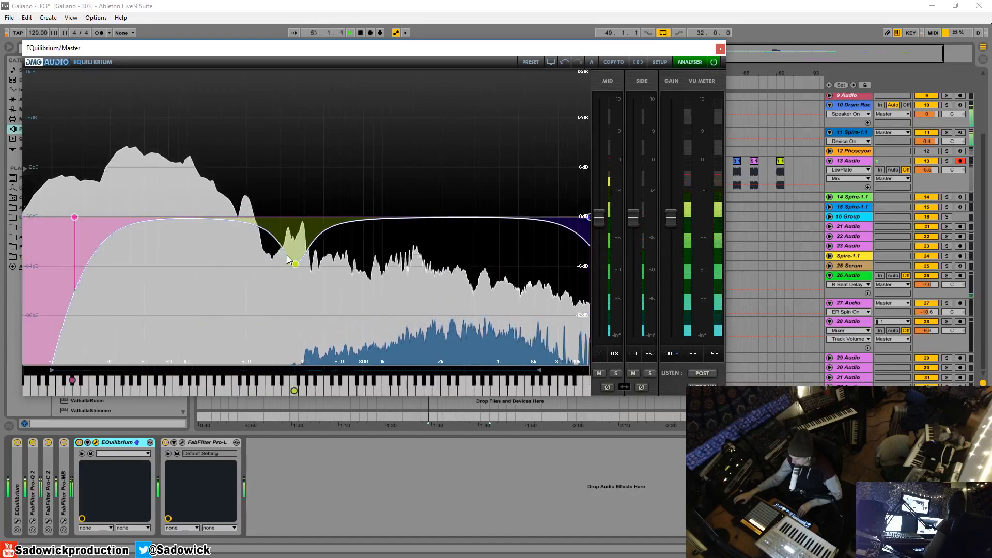
{"action": "scroll", "coordinate": [287, 259], "scroll_direction": "down", "scroll_amount": 2}
{"action": "mouse_move", "coordinate": [288, 263]}
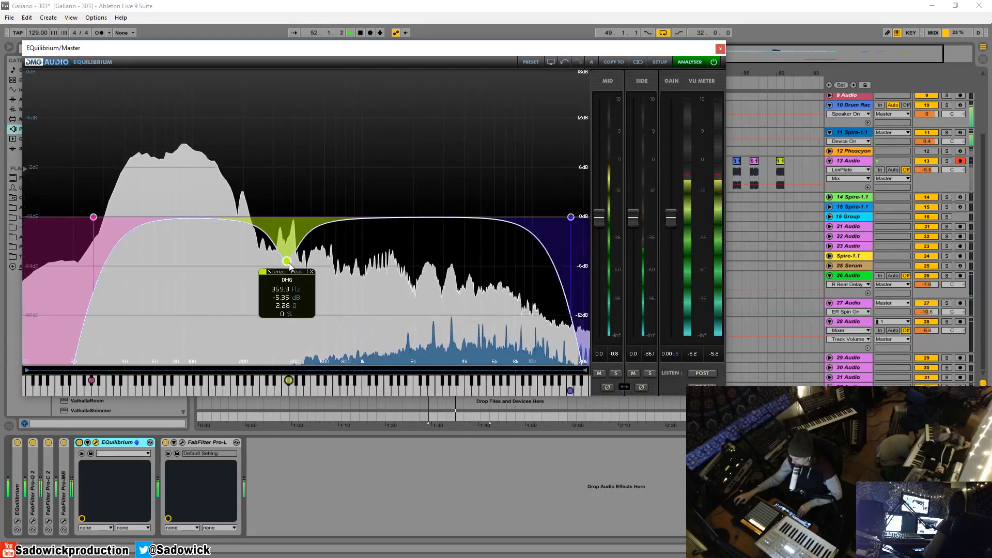
{"action": "left_click_drag", "start_coordinate": [290, 266], "coordinate": [290, 279]}
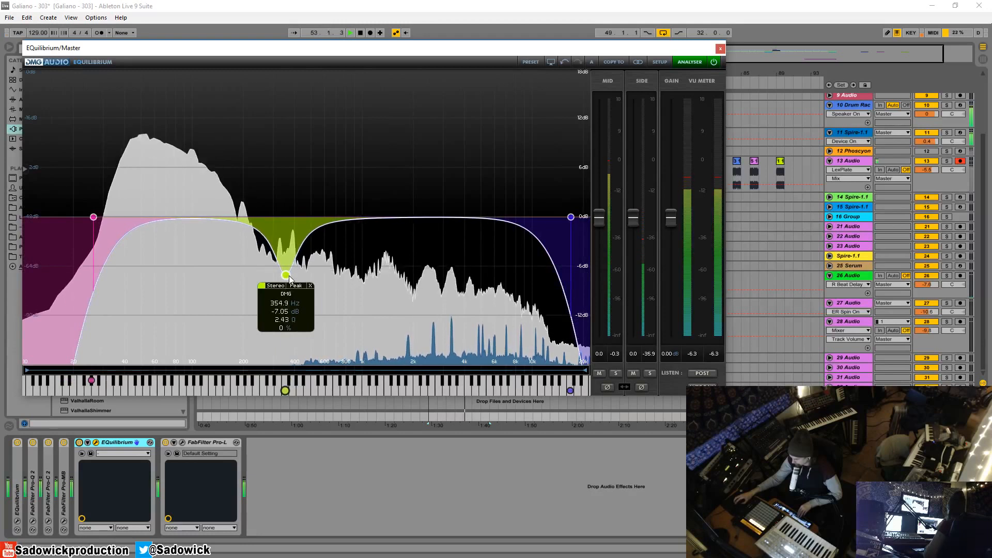
Examine EQuilibrium's Render DSP, graph and analyser settings, and close the setup.
{"action": "left_click", "coordinate": [659, 63]}
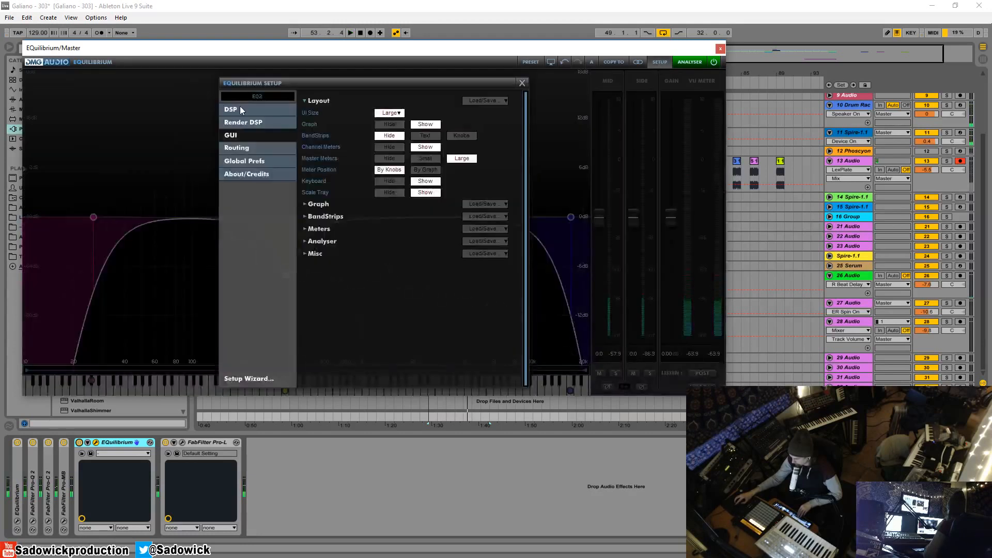
{"action": "left_click", "coordinate": [247, 123]}
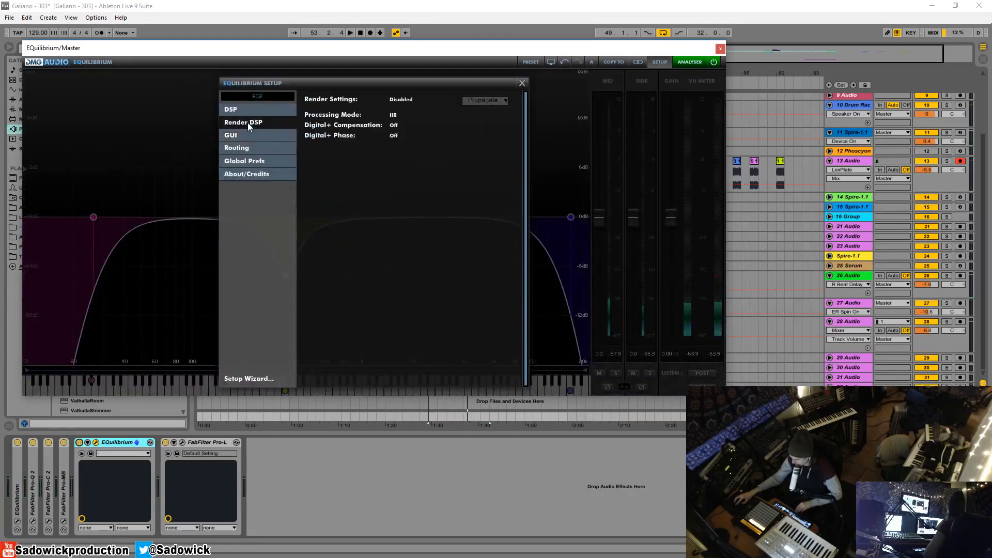
{"action": "left_click", "coordinate": [242, 137]}
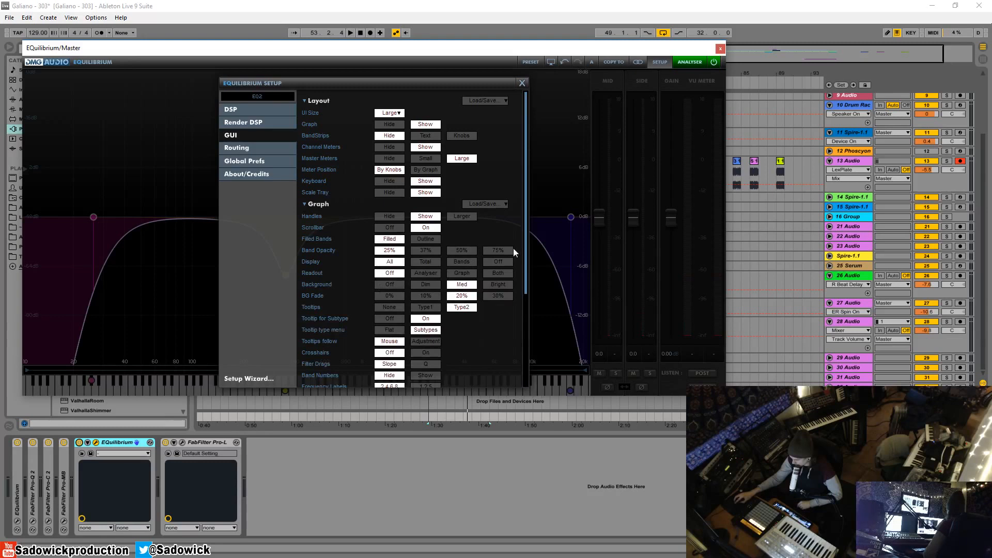
{"action": "left_click_drag", "start_coordinate": [526, 238], "coordinate": [522, 377]}
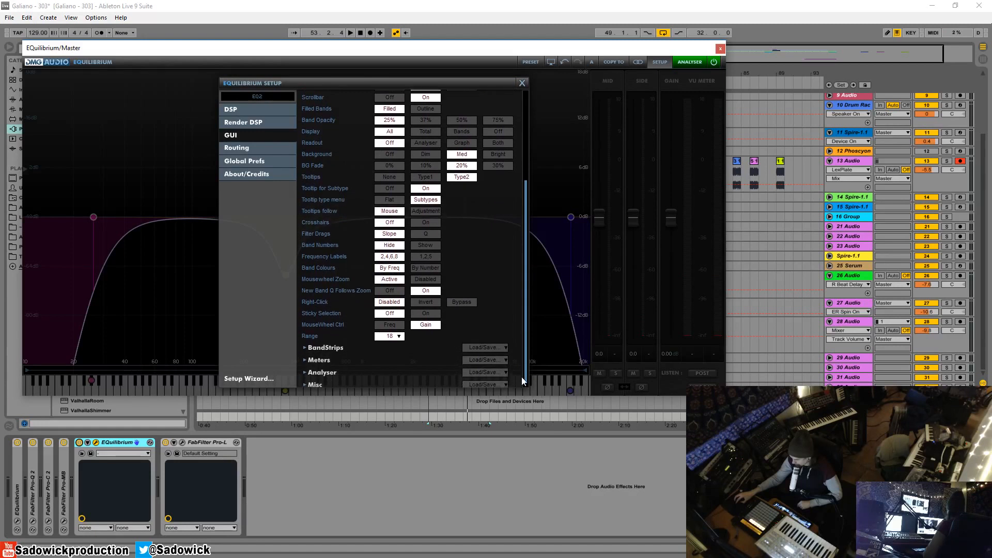
{"action": "left_click", "coordinate": [302, 369]}
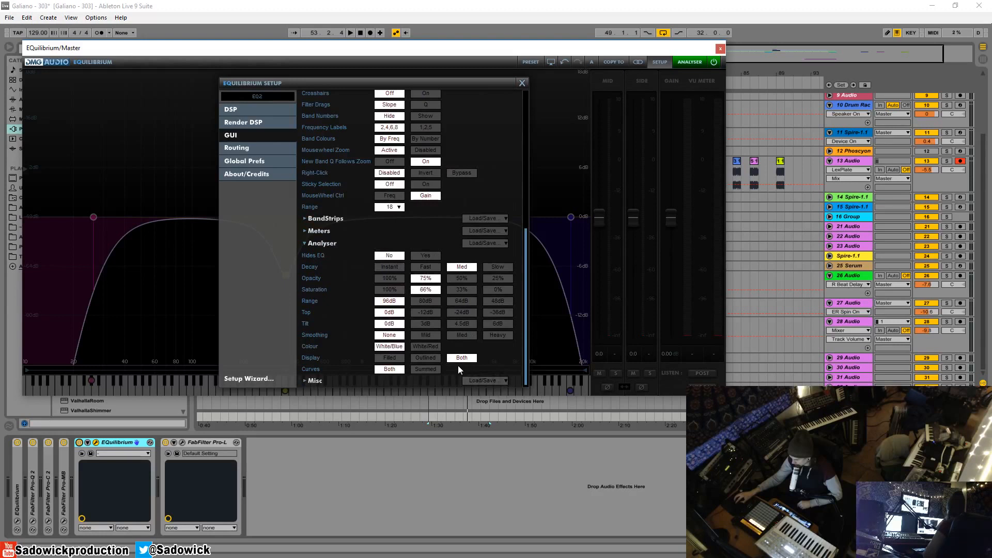
{"action": "scroll", "coordinate": [526, 256], "scroll_direction": "down", "scroll_amount": 2}
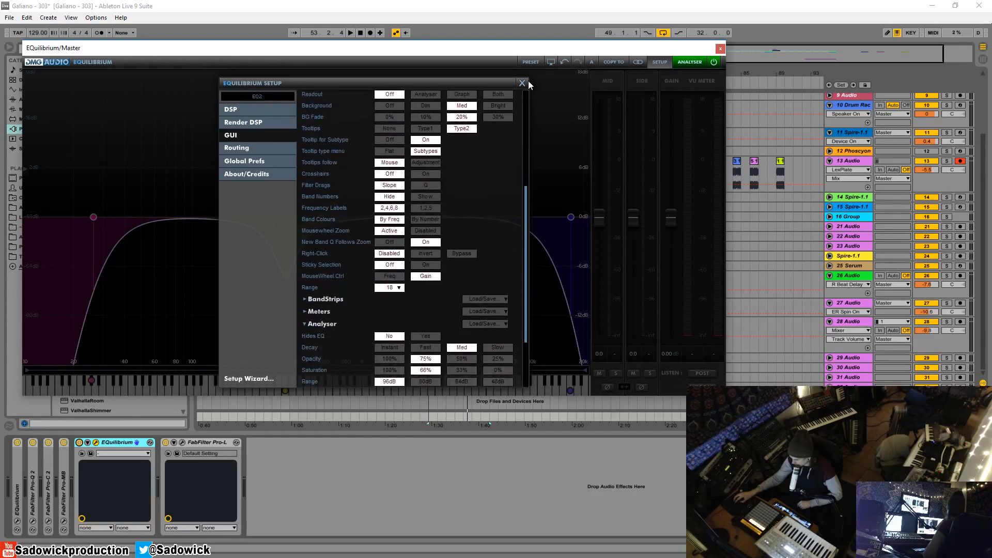
{"action": "left_click", "coordinate": [522, 83]}
Ease the low-mid peak band's cut to about -5 dB during playback, and stop the loop.
{"action": "mouse_move", "coordinate": [284, 279]}
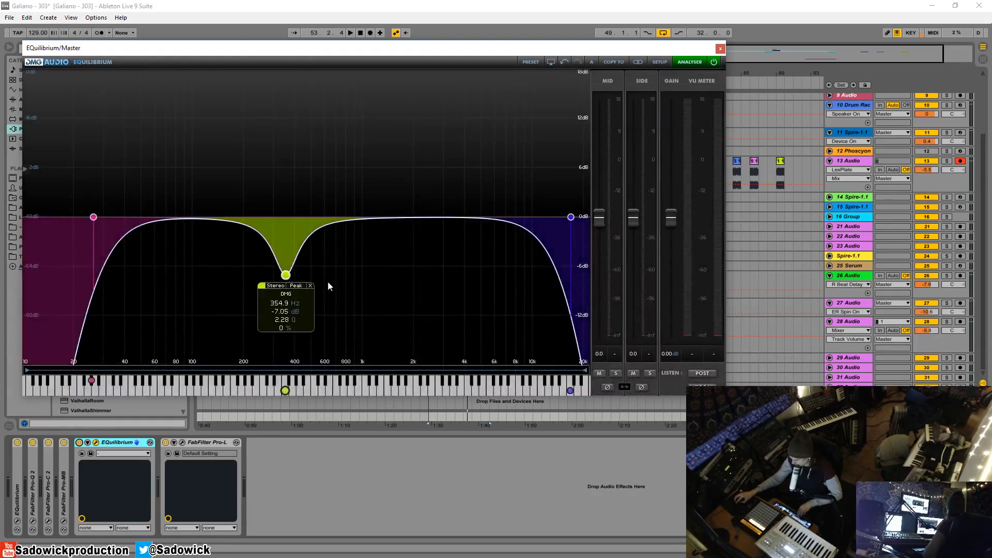
{"action": "key", "text": "space"}
{"action": "mouse_move", "coordinate": [286, 277]}
{"action": "left_mouse_down"}
{"action": "mouse_move", "coordinate": [285, 313]}
{"action": "mouse_move", "coordinate": [284, 147]}
{"action": "mouse_move", "coordinate": [289, 262]}
{"action": "left_mouse_up"}
{"action": "key", "text": "space"}
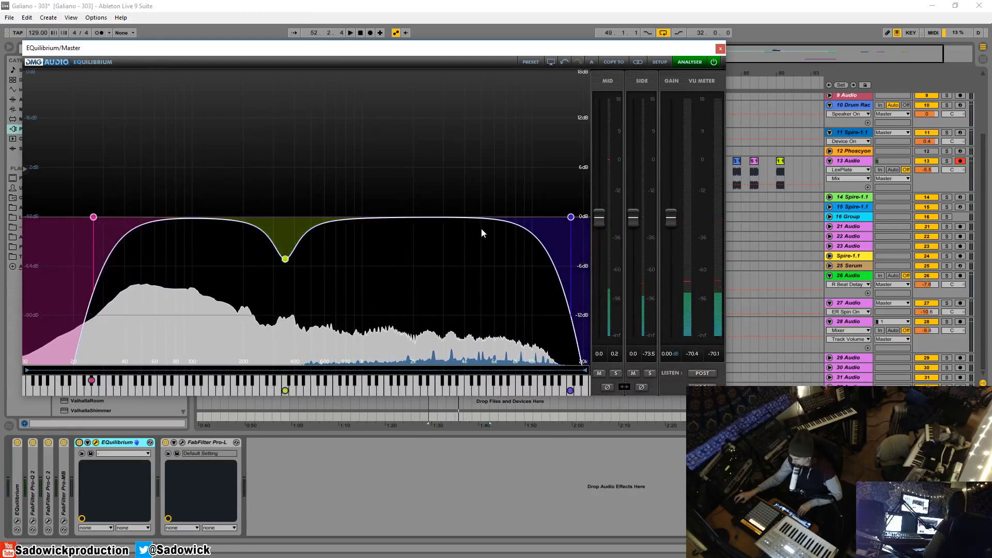
During loop playback, add an upper-mid peak band at 1305 Hz near 0 dB and another cutting 2.82 dB at 3000 Hz.
{"action": "key", "text": "space"}
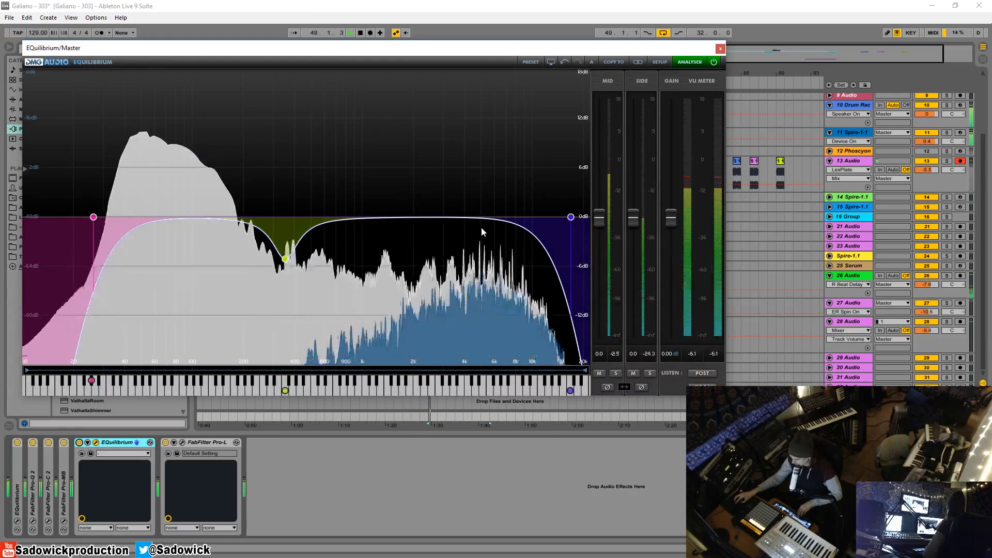
{"action": "double_click", "coordinate": [381, 217]}
{"action": "mouse_move", "coordinate": [381, 217]}
{"action": "left_mouse_down"}
{"action": "mouse_move", "coordinate": [383, 256]}
{"action": "mouse_move", "coordinate": [386, 231]}
{"action": "left_mouse_up"}
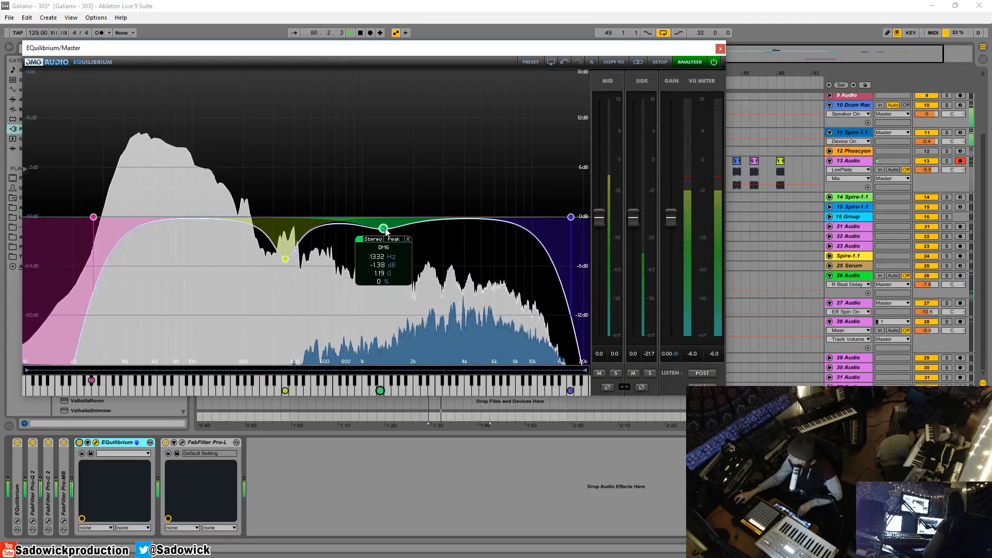
{"action": "double_click", "coordinate": [458, 217]}
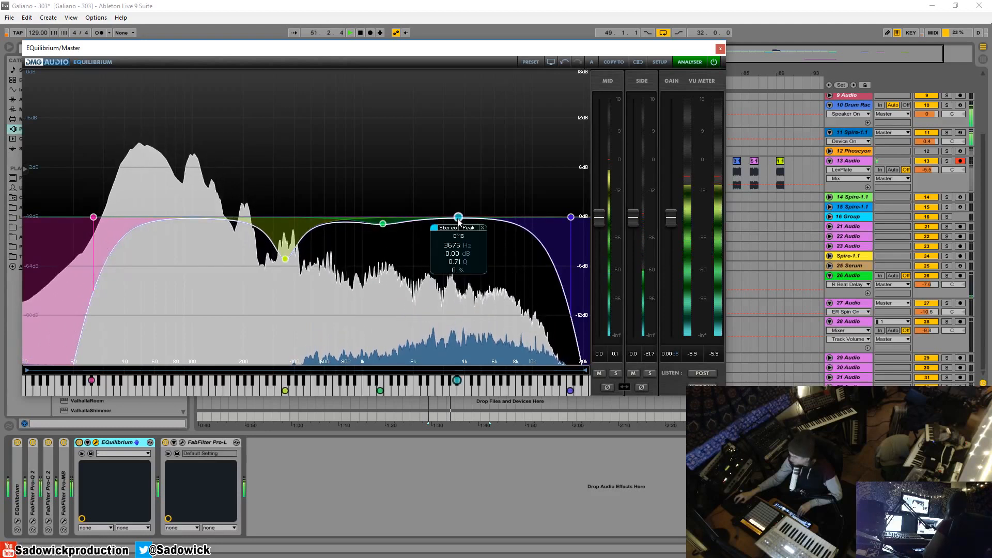
{"action": "left_click_drag", "start_coordinate": [459, 222], "coordinate": [444, 245]}
{"action": "left_click_drag", "start_coordinate": [383, 226], "coordinate": [382, 219]}
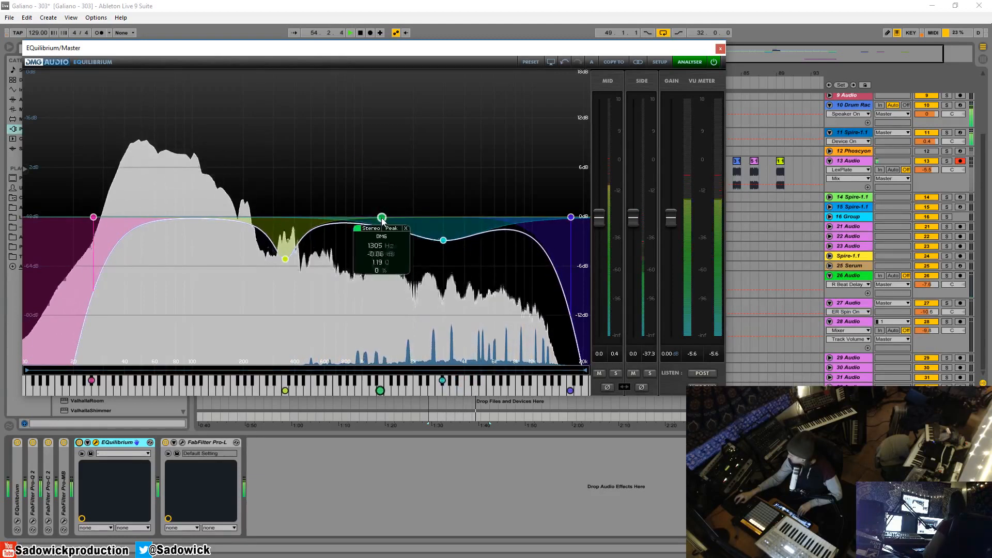
{"action": "left_click", "coordinate": [442, 241]}
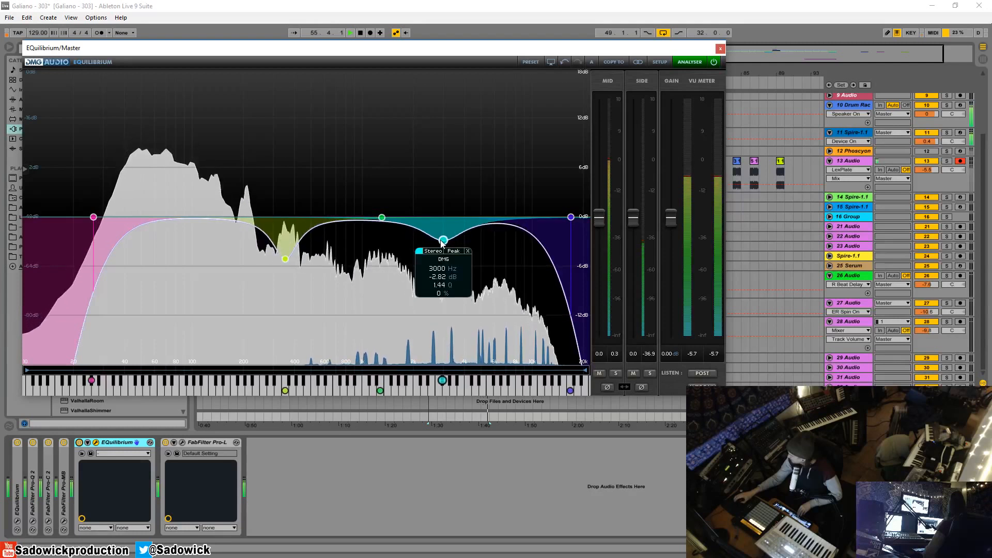
Cut the green upper-mid peak band by 1.82 dB at 1234 Hz, and compare the mix with EQuilibrium bypassed.
{"action": "left_click", "coordinate": [79, 444]}
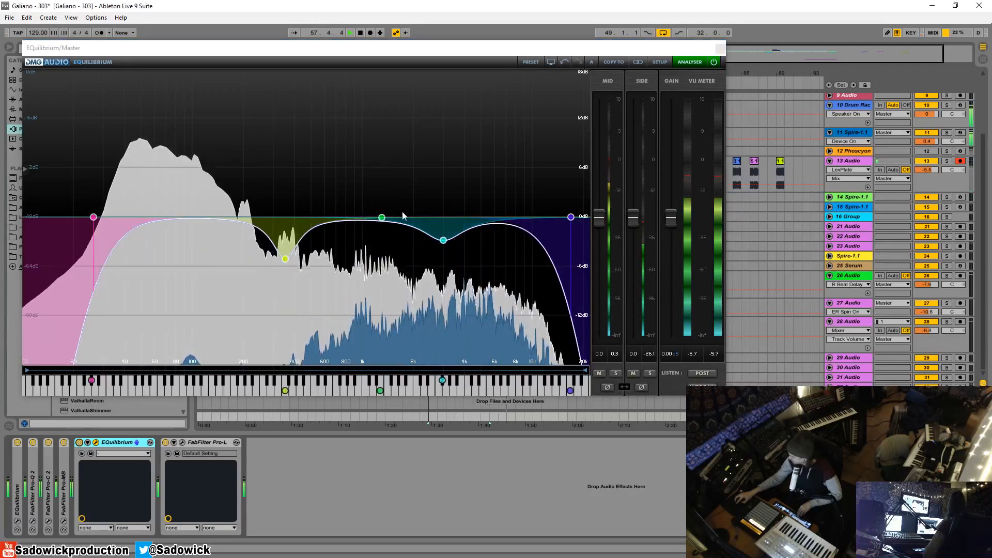
{"action": "mouse_move", "coordinate": [381, 217]}
{"action": "left_mouse_down"}
{"action": "mouse_move", "coordinate": [357, 235]}
{"action": "mouse_move", "coordinate": [380, 269]}
{"action": "mouse_move", "coordinate": [381, 234]}
{"action": "left_mouse_up"}
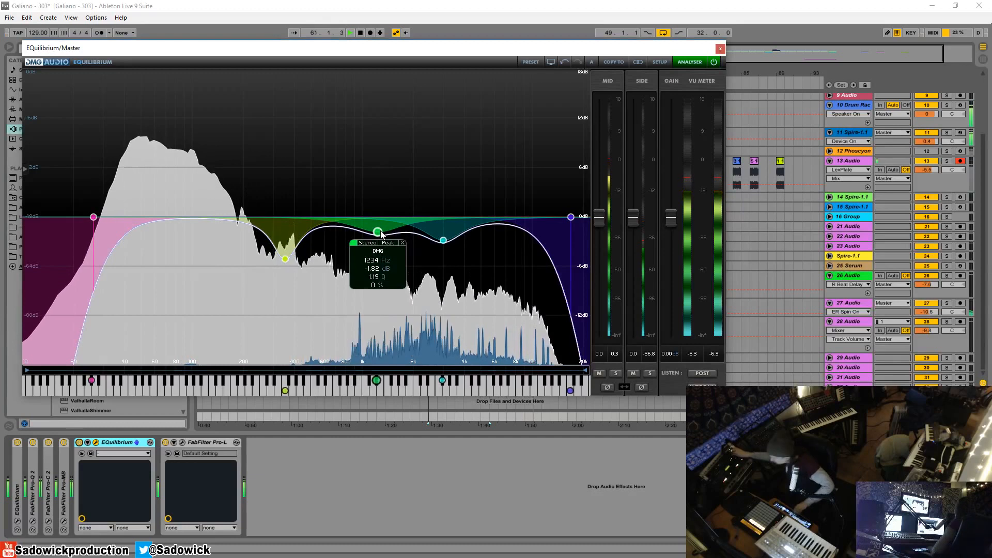
{"action": "left_click", "coordinate": [79, 443]}
{"action": "left_click", "coordinate": [80, 443]}
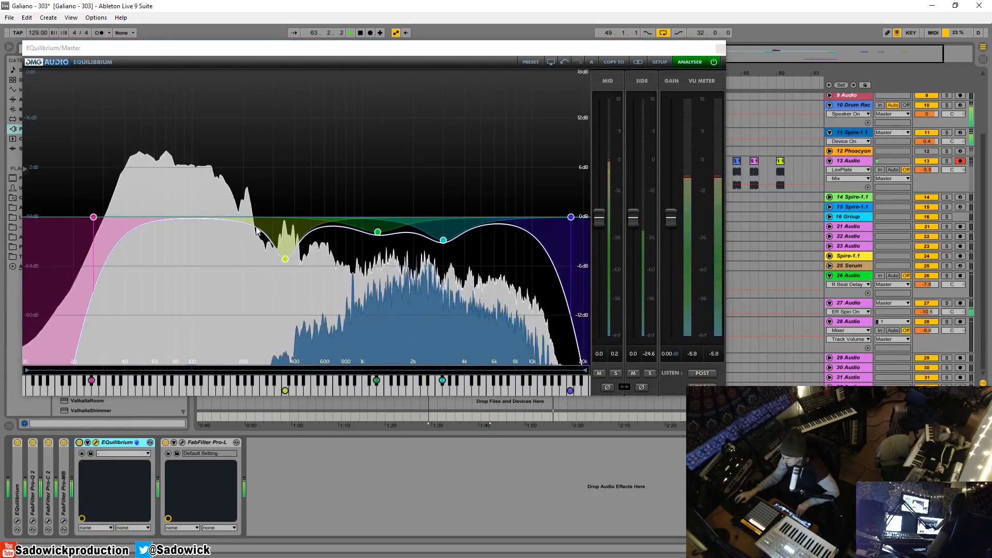
Add a slight peak cut near 200 Hz and ease the low-mid band's cut to -2.72 dB at 365 Hz.
{"action": "double_click", "coordinate": [212, 219]}
{"action": "left_click_drag", "start_coordinate": [212, 219], "coordinate": [244, 226]}
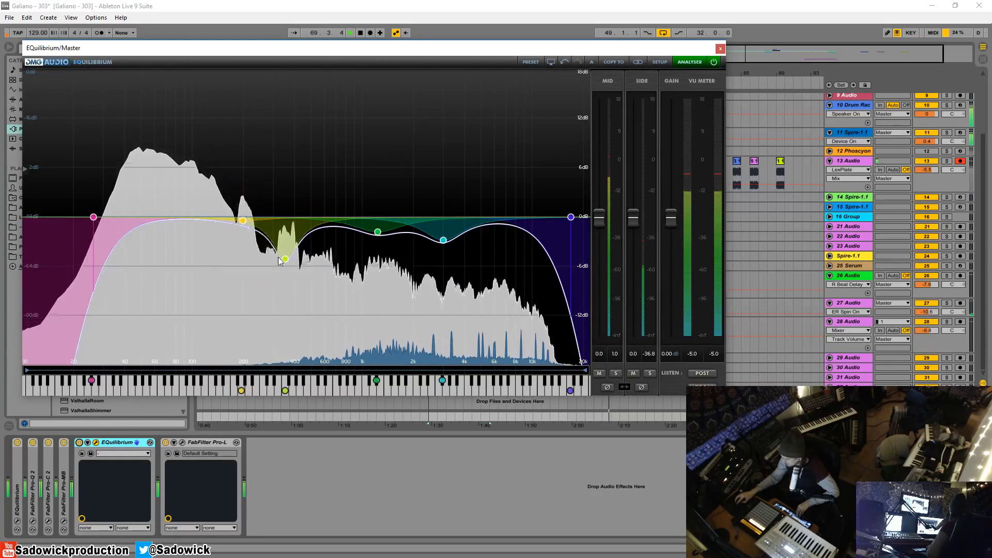
{"action": "left_click", "coordinate": [285, 258]}
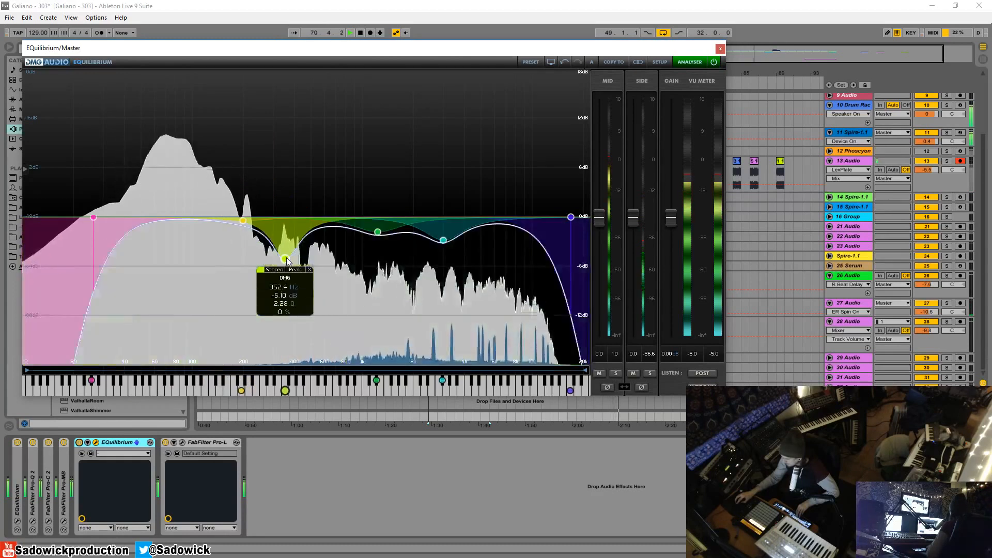
{"action": "mouse_move", "coordinate": [284, 259]}
{"action": "left_mouse_down"}
{"action": "mouse_move", "coordinate": [293, 155]}
{"action": "mouse_move", "coordinate": [290, 241]}
{"action": "left_mouse_up"}
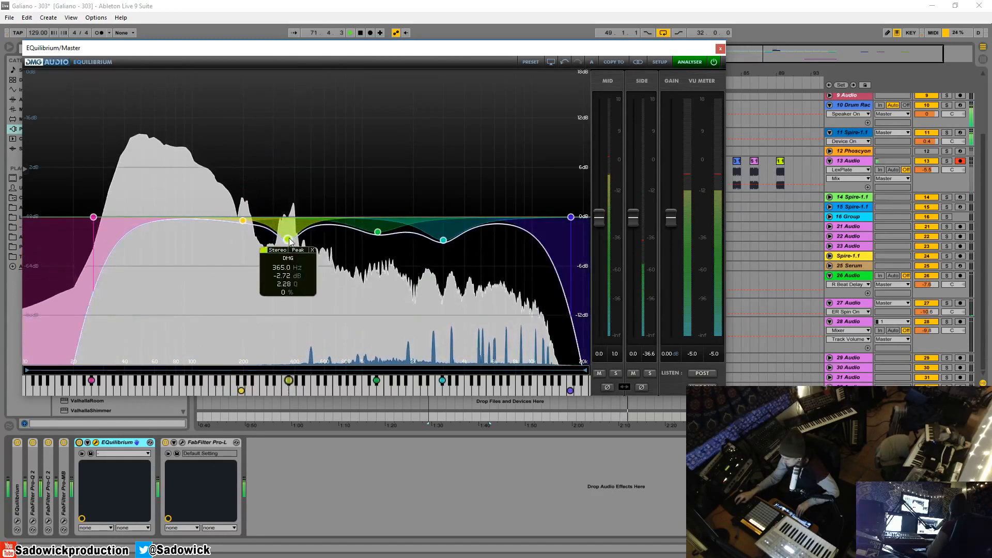
Ease the 3000 Hz peak band's cut to -2.01 dB, stop the loop, and make that cut slightly shallower.
{"action": "left_click", "coordinate": [443, 241]}
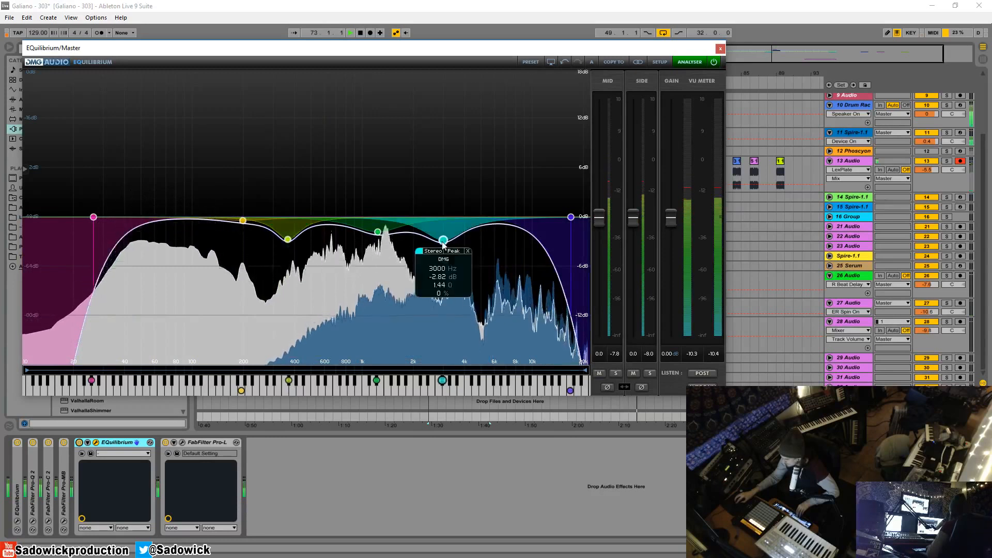
{"action": "left_click_drag", "start_coordinate": [443, 240], "coordinate": [443, 233]}
{"action": "left_click", "coordinate": [377, 232]}
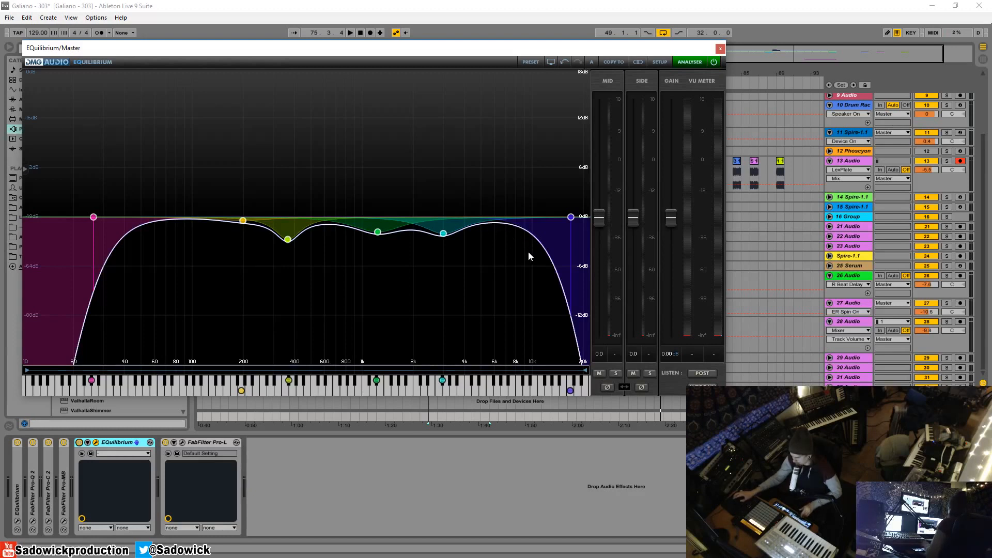
{"action": "left_click", "coordinate": [446, 235]}
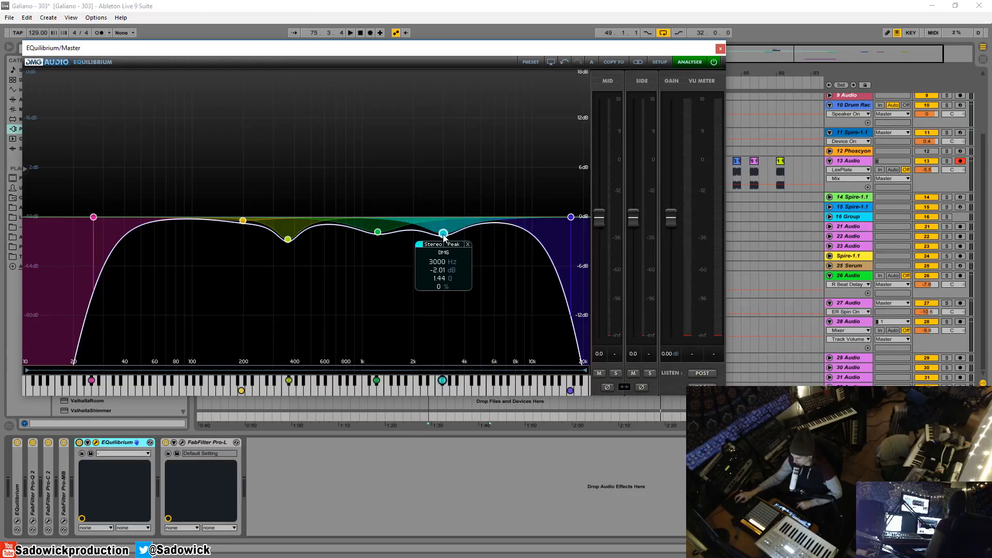
{"action": "left_click_drag", "start_coordinate": [443, 232], "coordinate": [443, 226]}
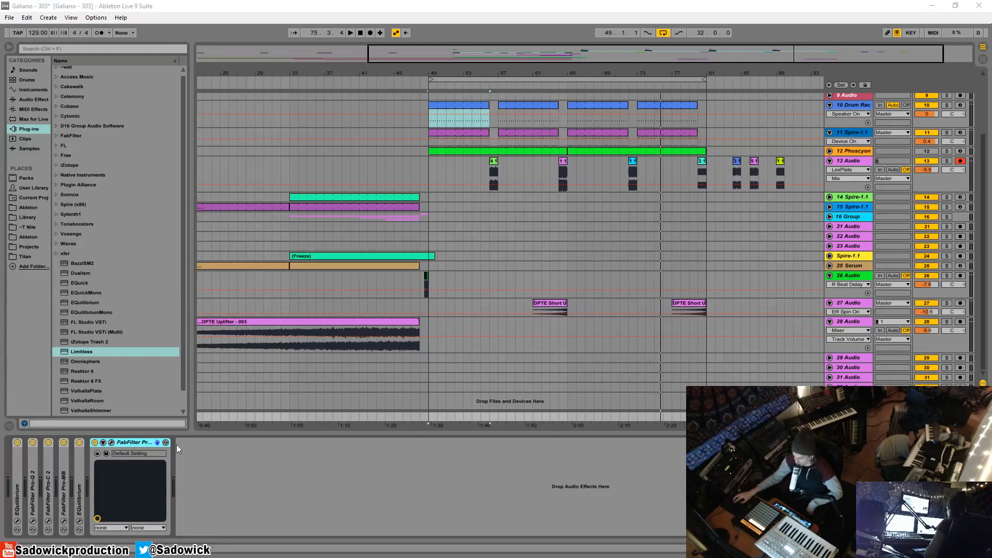
Open Pro-L's window, reposition it, and insert the Limitless plug-in directly before Pro-L in the master chain.
{"action": "left_click", "coordinate": [111, 443]}
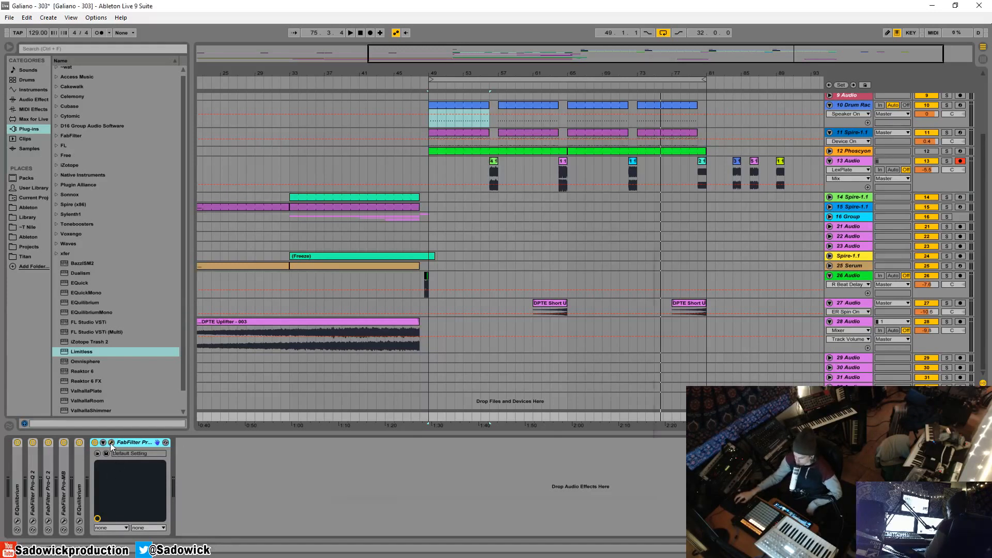
{"action": "left_click_drag", "start_coordinate": [510, 243], "coordinate": [492, 198]}
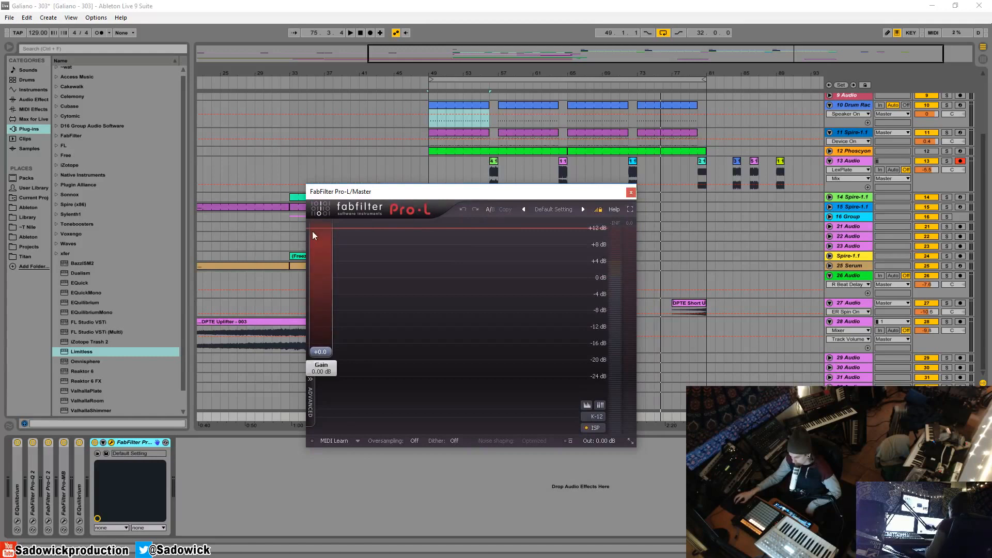
{"action": "left_click", "coordinate": [95, 314]}
{"action": "scroll", "coordinate": [95, 315], "scroll_direction": "down", "scroll_amount": 1}
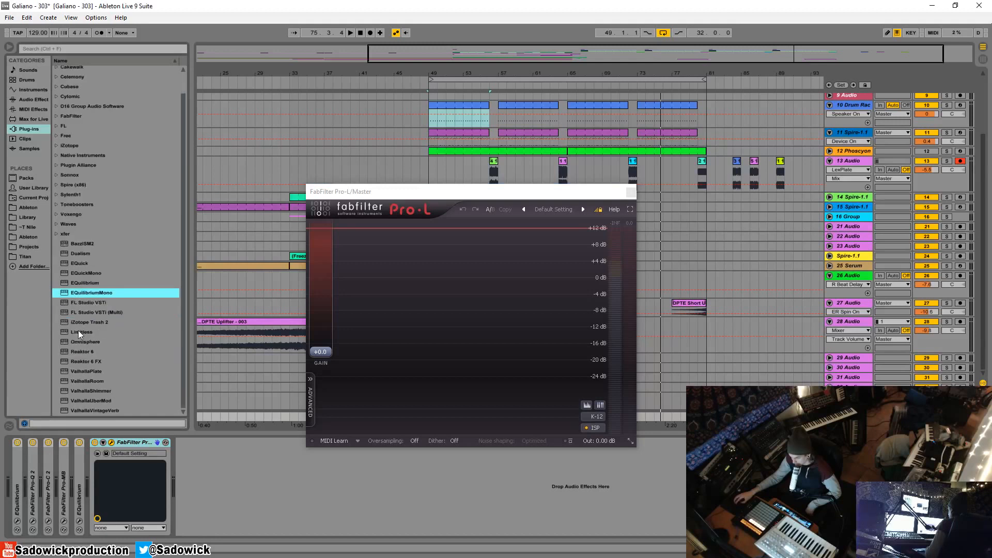
{"action": "left_click_drag", "start_coordinate": [78, 334], "coordinate": [99, 454]}
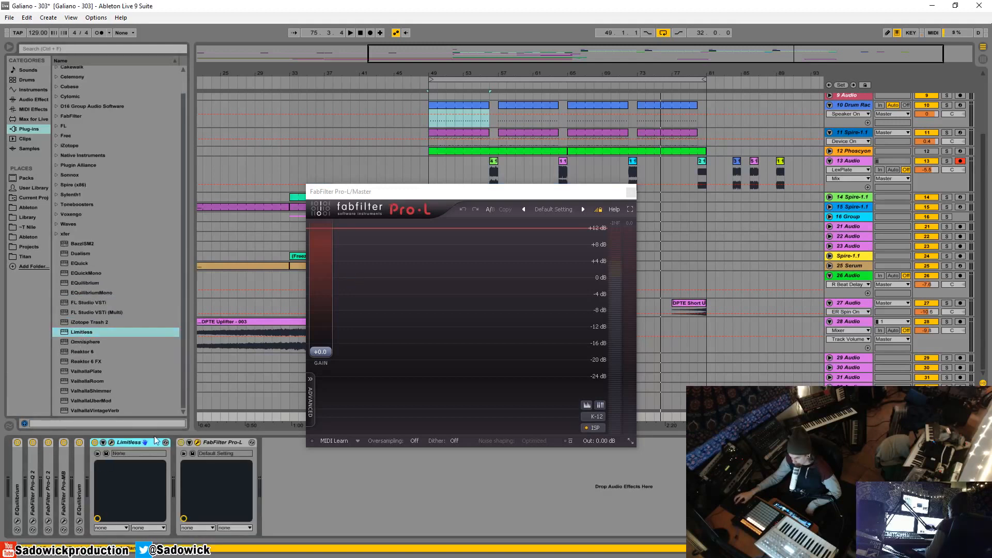
Open the Limitless window and arrange it and Pro-L so that both limiters can be seen without overlapping.
{"action": "left_click", "coordinate": [197, 442]}
{"action": "left_click", "coordinate": [198, 442]}
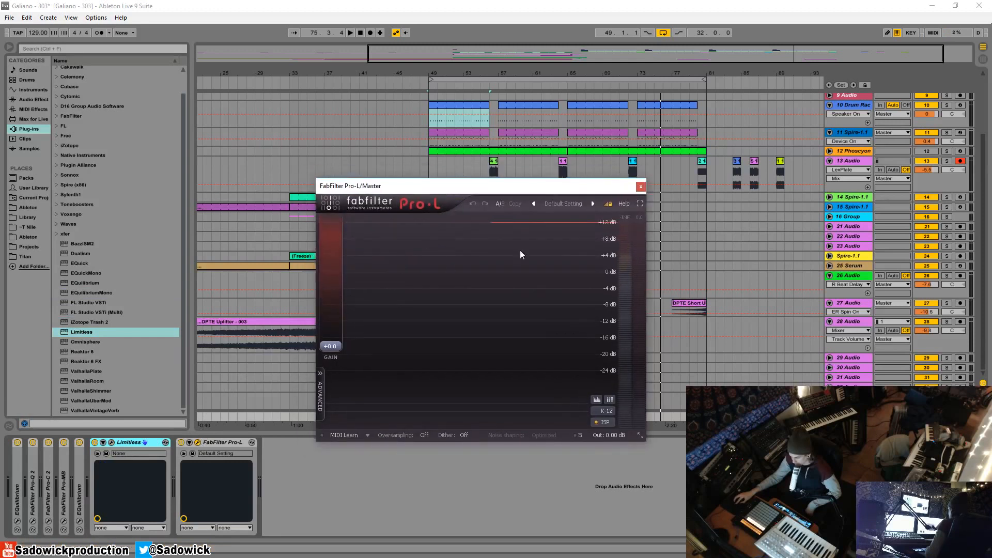
{"action": "left_click", "coordinate": [114, 444]}
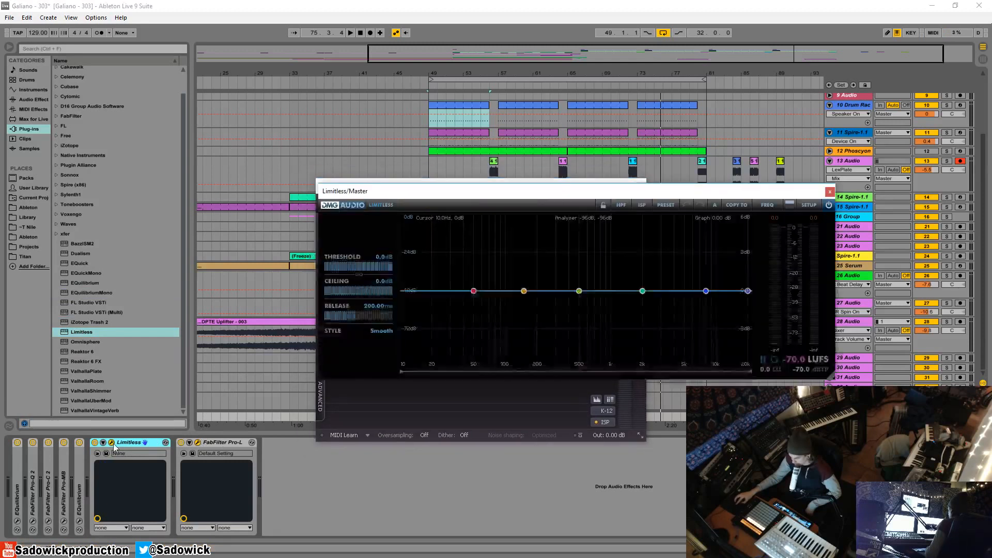
{"action": "left_click_drag", "start_coordinate": [452, 191], "coordinate": [175, 76]}
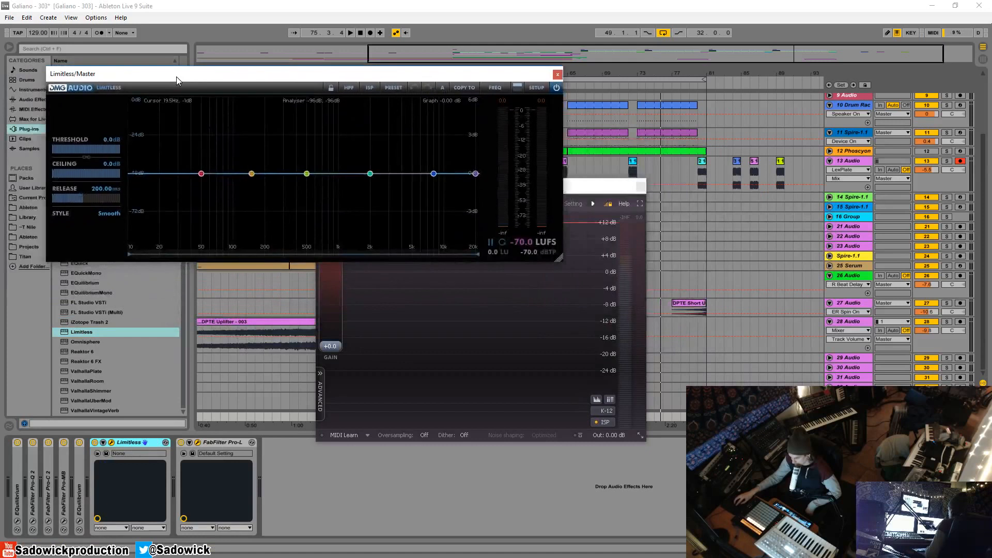
{"action": "left_click_drag", "start_coordinate": [611, 188], "coordinate": [619, 279]}
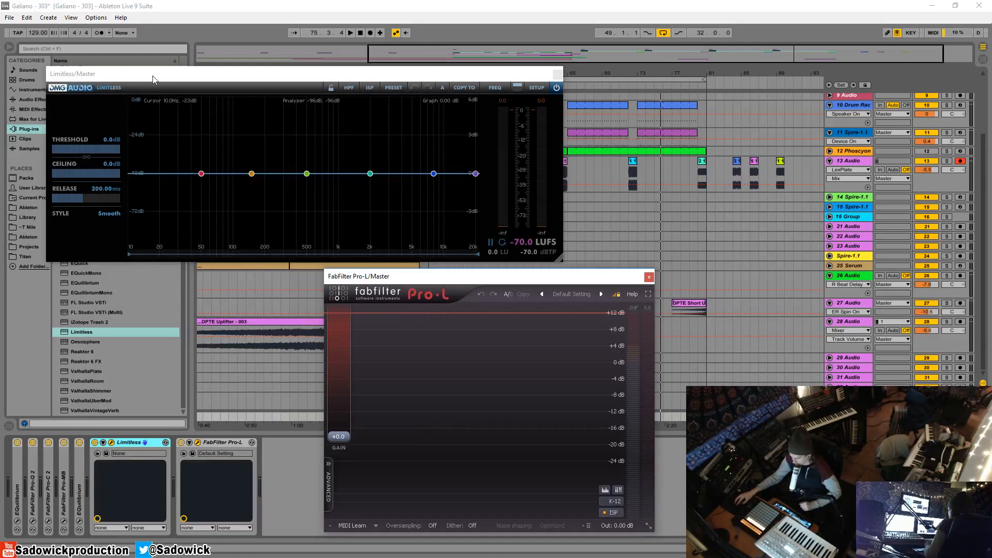
{"action": "left_click_drag", "start_coordinate": [153, 73], "coordinate": [142, 70]}
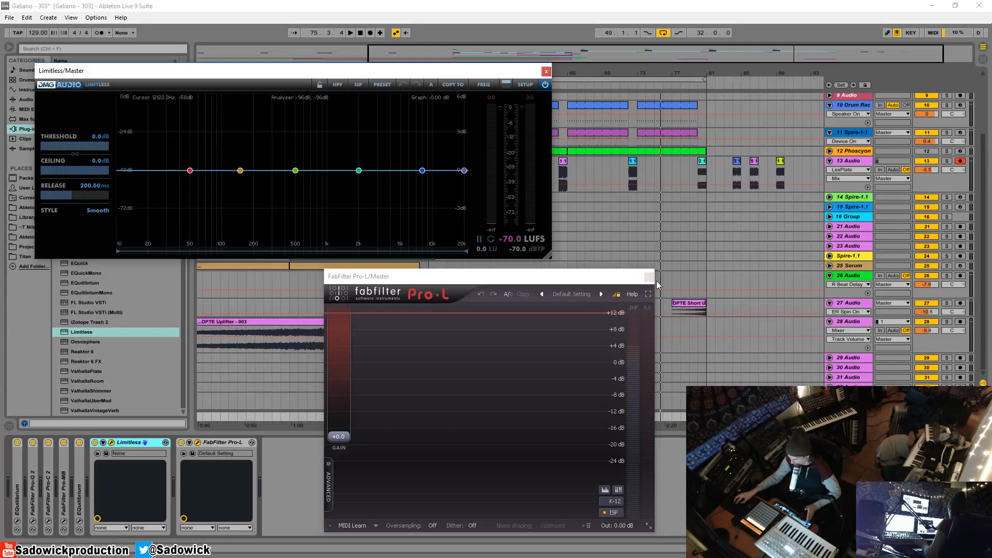
Deactivate Limitless and close its window, and move Pro-L's window clear of the drop section's clips.
{"action": "left_click", "coordinate": [95, 443]}
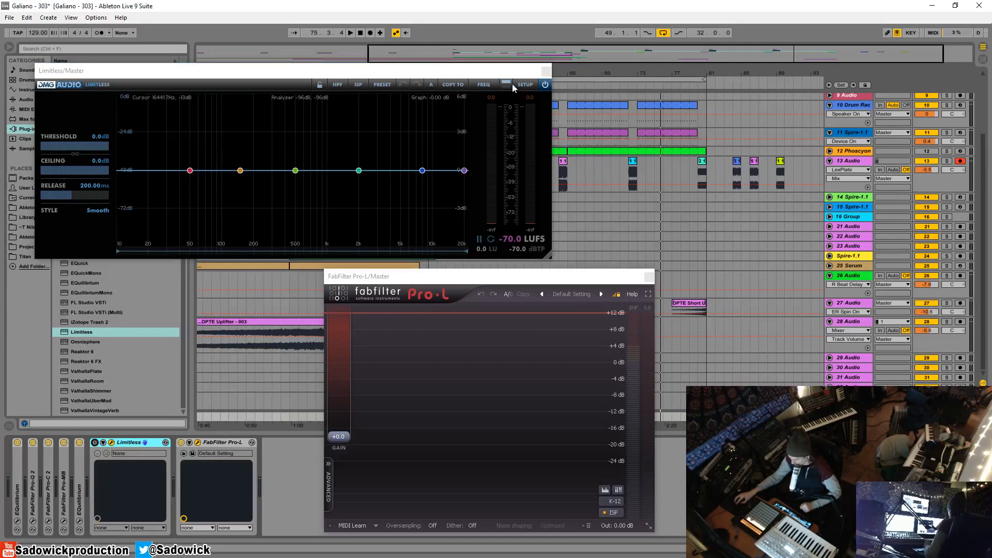
{"action": "left_click", "coordinate": [546, 70]}
{"action": "left_click_drag", "start_coordinate": [529, 276], "coordinate": [335, 246]}
Select the first Drum Rack clip in the looped section and play the loop to check the level in Pro-L's display.
{"action": "left_click", "coordinate": [452, 106]}
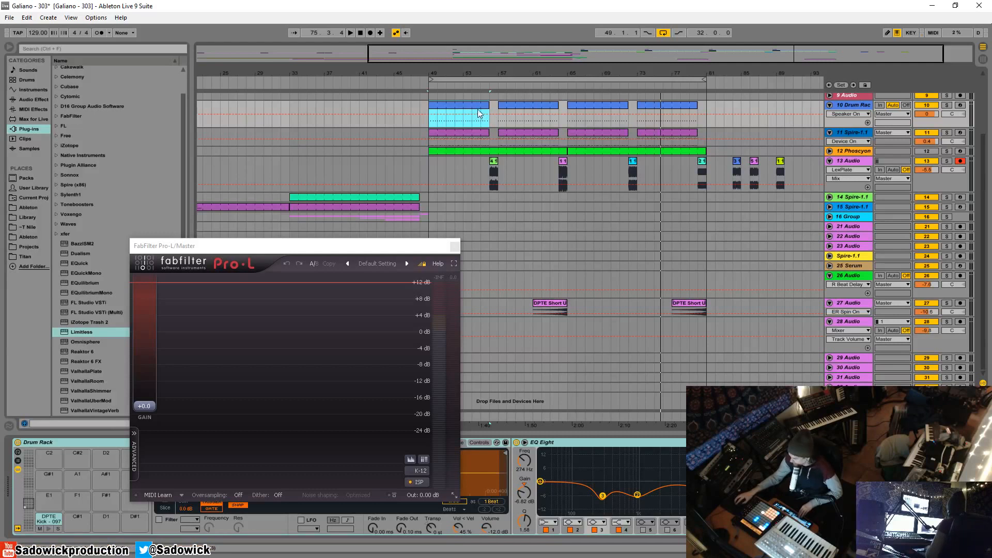
{"action": "key", "text": "space"}
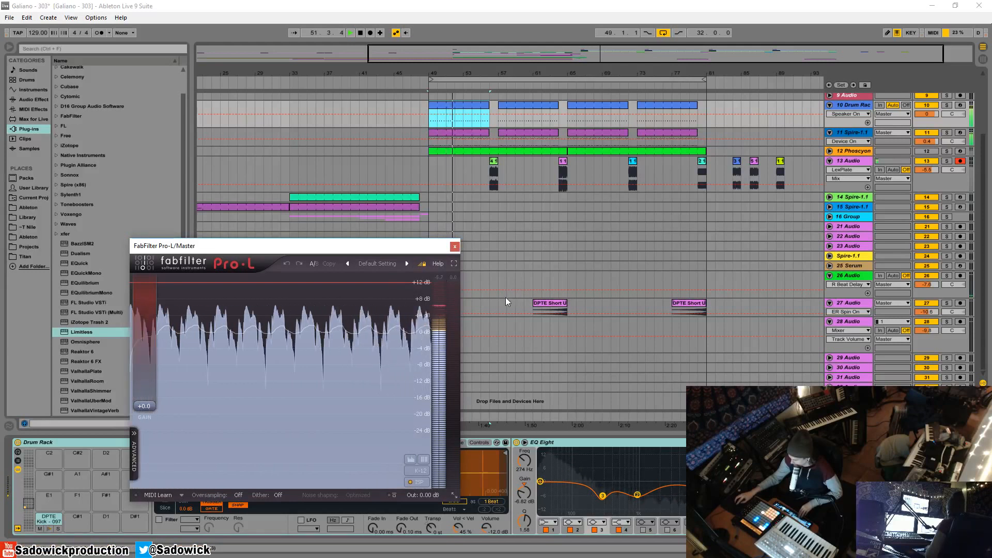
{"action": "key", "text": "space"}
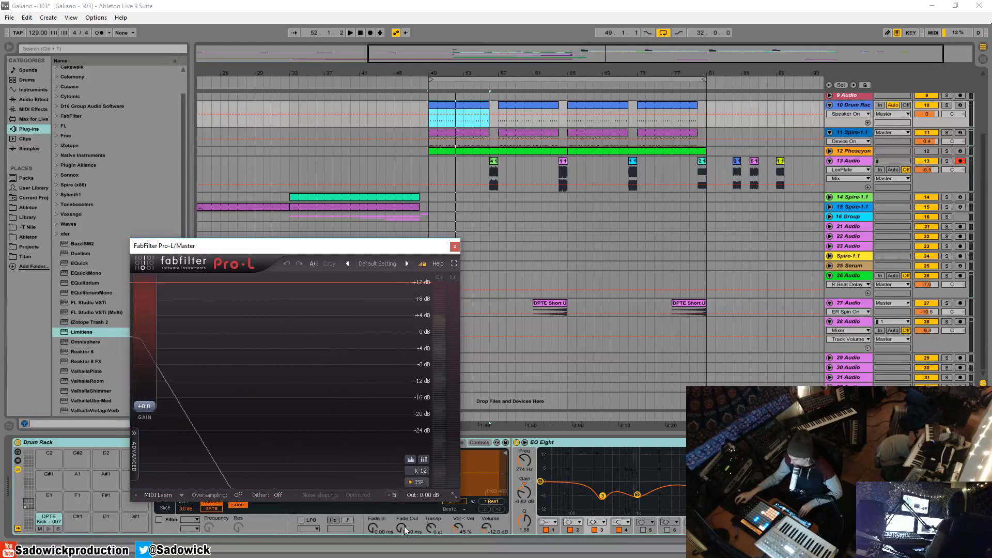
Try Pro-L's -16 dB meter scale, switch it to -32 dB, and check the kick's level in short playbacks.
{"action": "left_click", "coordinate": [420, 471]}
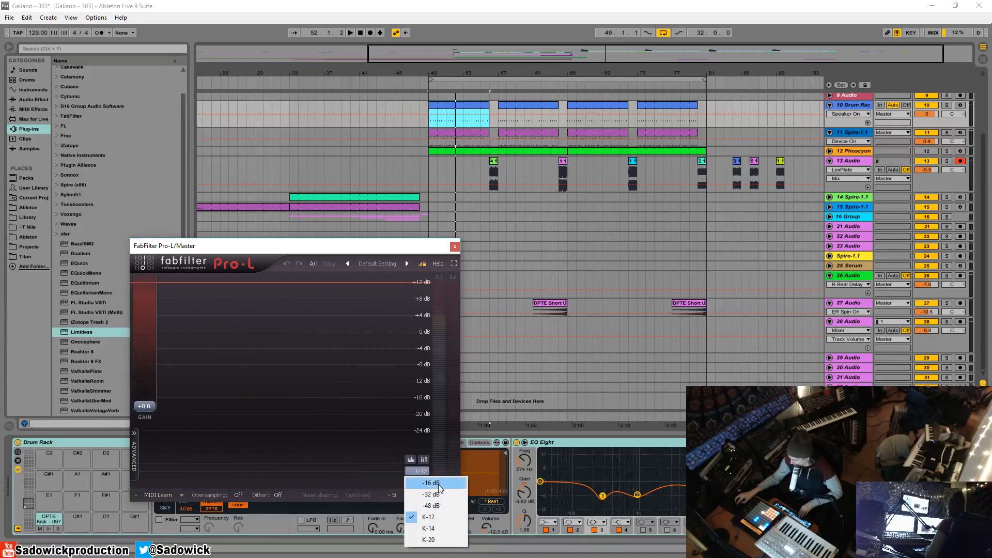
{"action": "left_click", "coordinate": [439, 483]}
{"action": "key", "text": "space"}
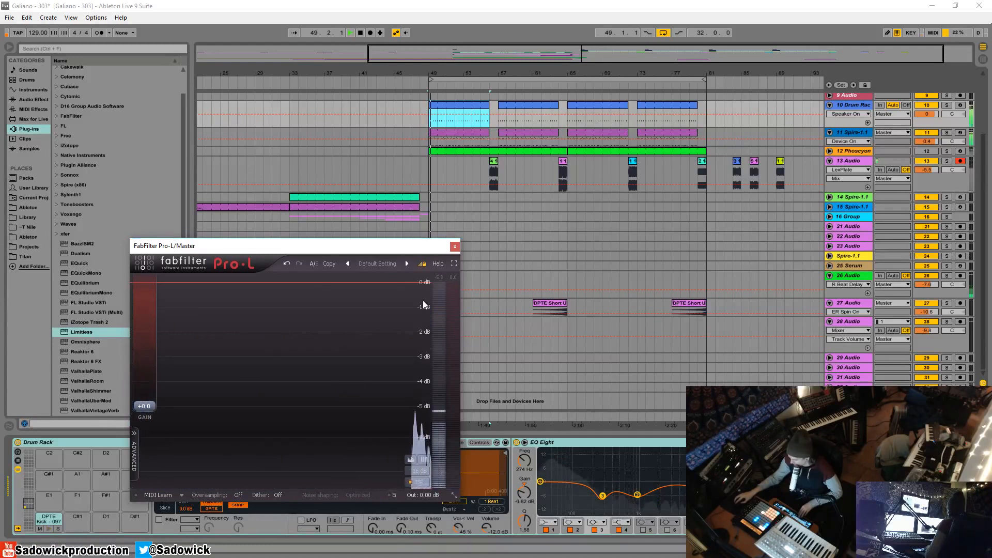
{"action": "left_click", "coordinate": [420, 470]}
{"action": "left_click", "coordinate": [440, 493]}
{"action": "key", "text": "space"}
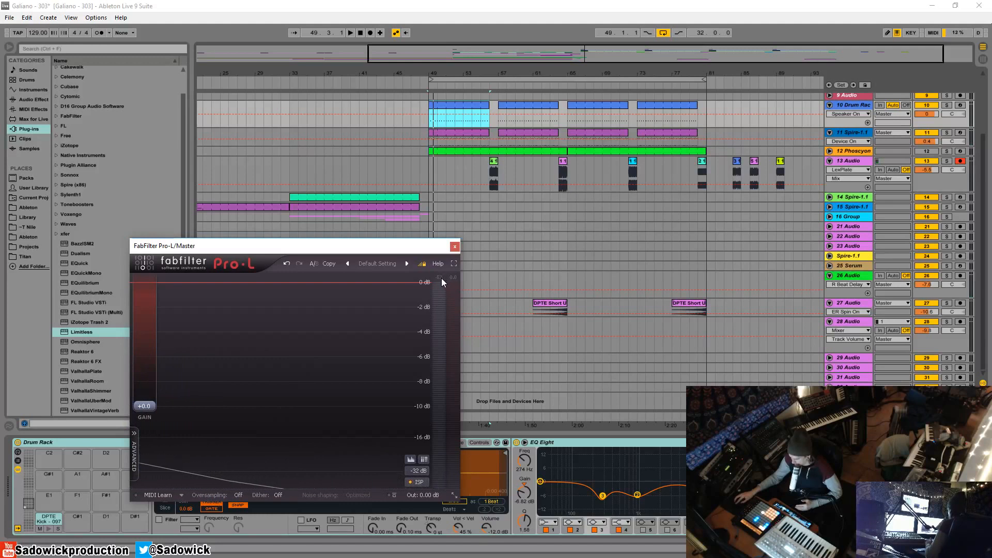
{"action": "key", "text": "space"}
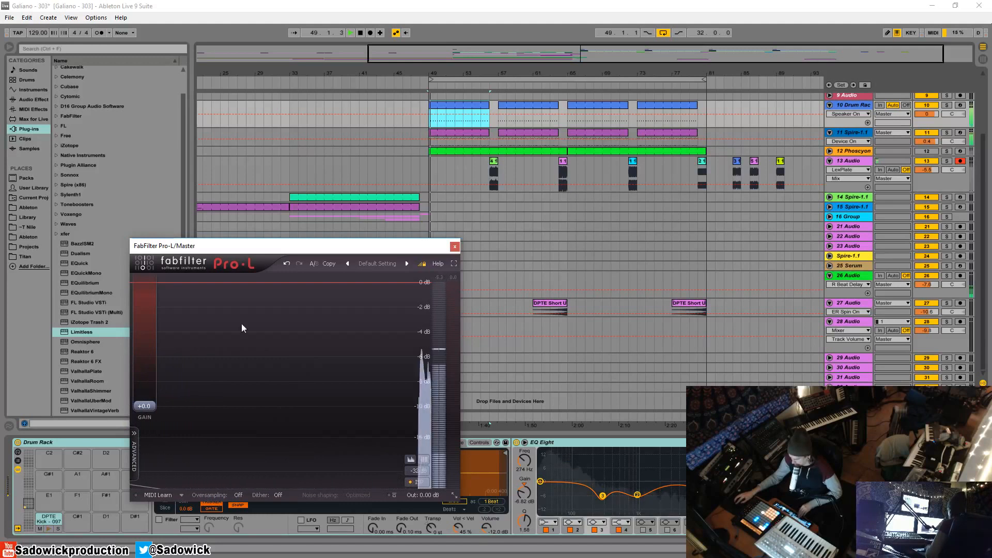
{"action": "key", "text": "space"}
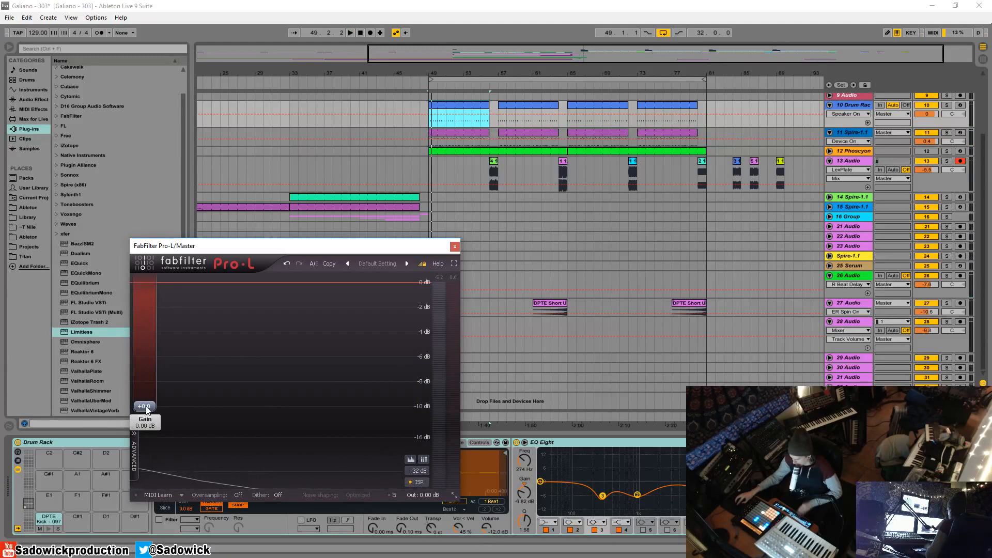
Raise Pro-L's gain to +7.3 dB and play the loop to audition the limiting.
{"action": "left_click_drag", "start_coordinate": [149, 409], "coordinate": [148, 378]}
{"action": "key", "text": "space"}
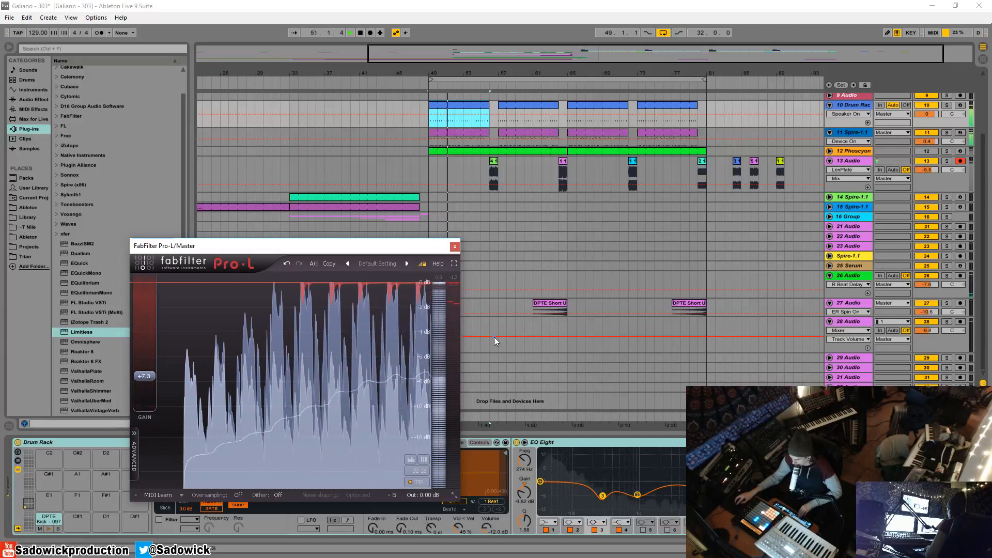
{"action": "key", "text": "space"}
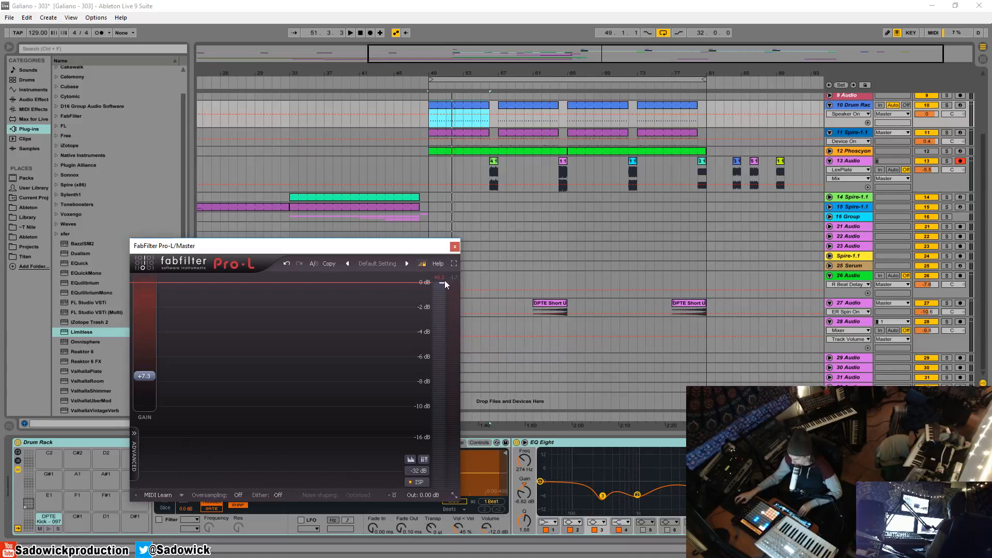
Audition the loop with Pro-L's window moved up, and lower its gain to +6.9 dB.
{"action": "key", "text": "space"}
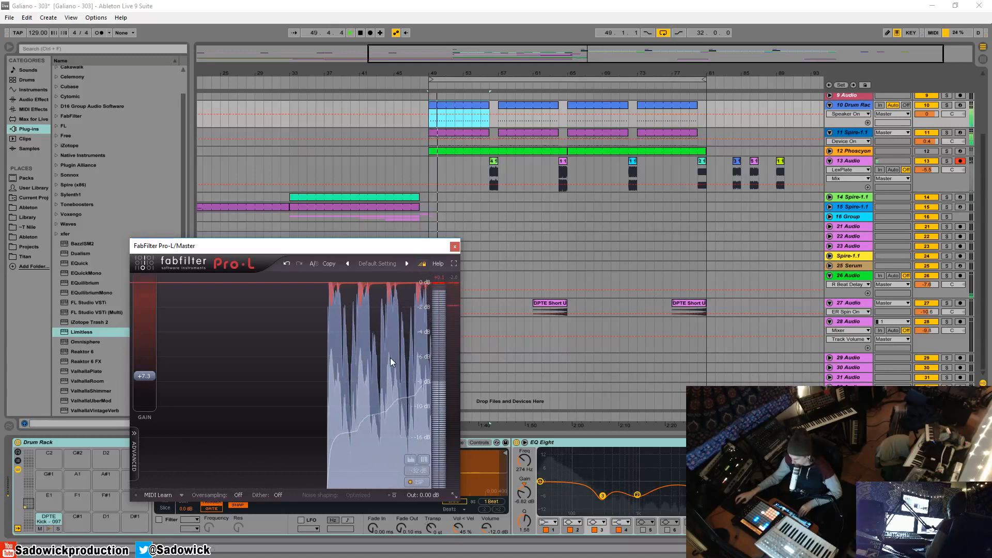
{"action": "key", "text": "space"}
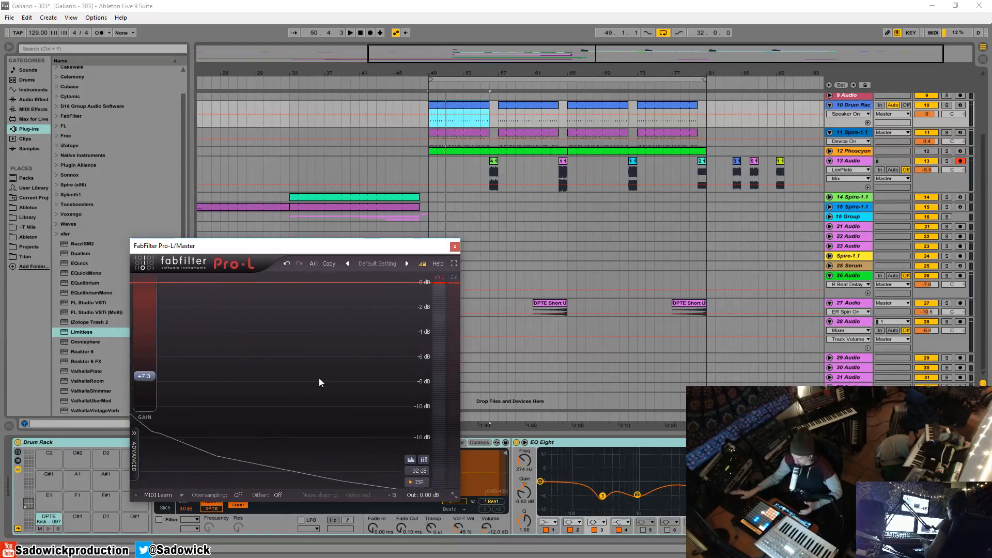
{"action": "key", "text": "space"}
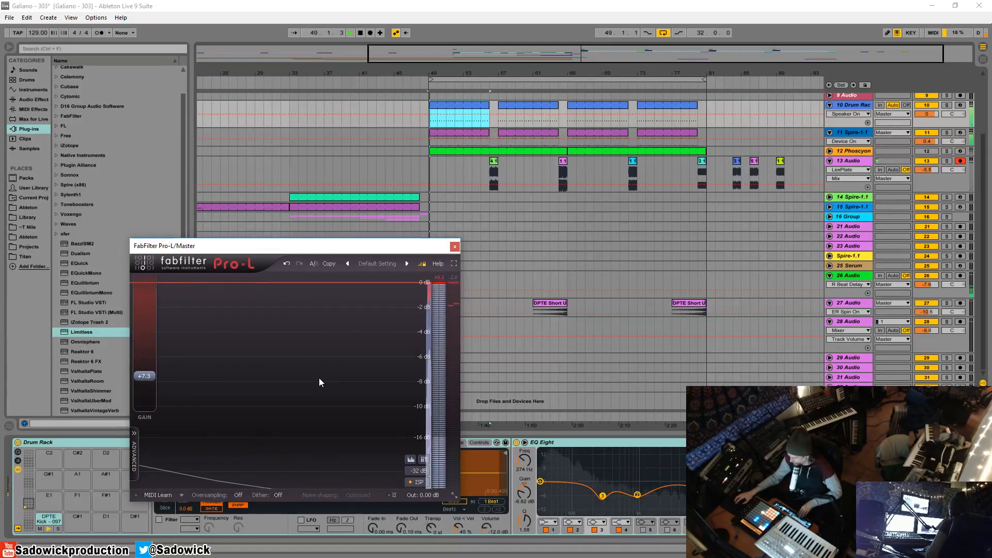
{"action": "left_click_drag", "start_coordinate": [380, 247], "coordinate": [396, 179]}
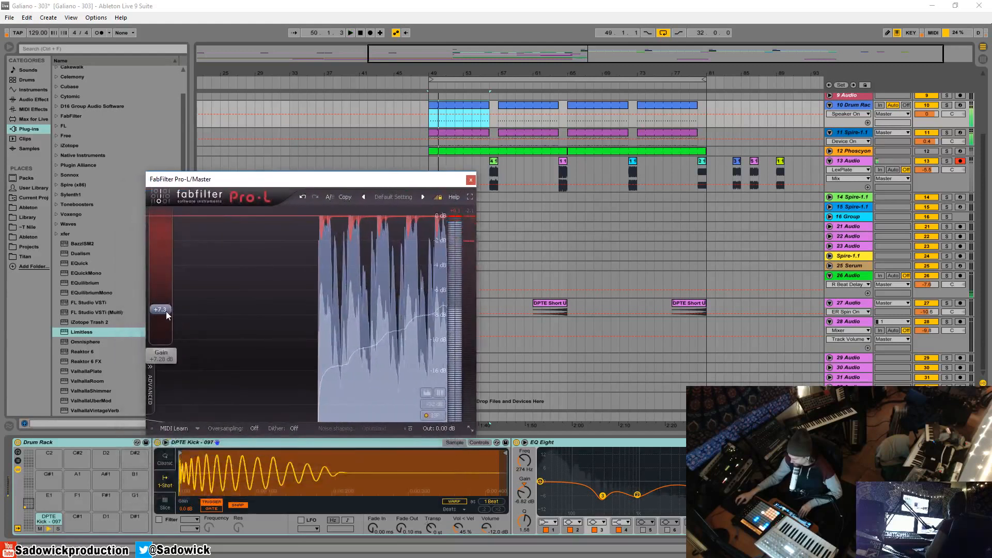
{"action": "left_click_drag", "start_coordinate": [166, 311], "coordinate": [166, 315]}
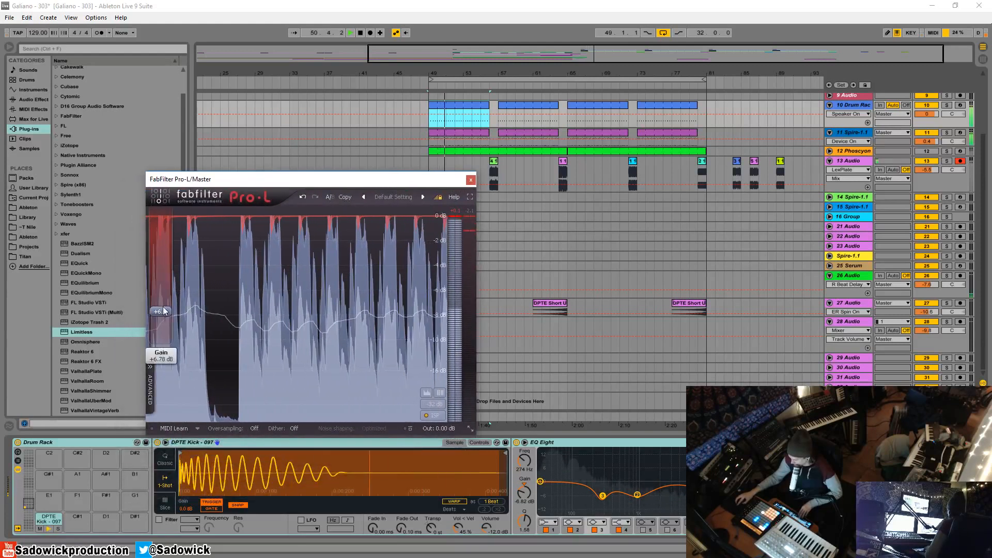
{"action": "left_click_drag", "start_coordinate": [162, 313], "coordinate": [161, 316]}
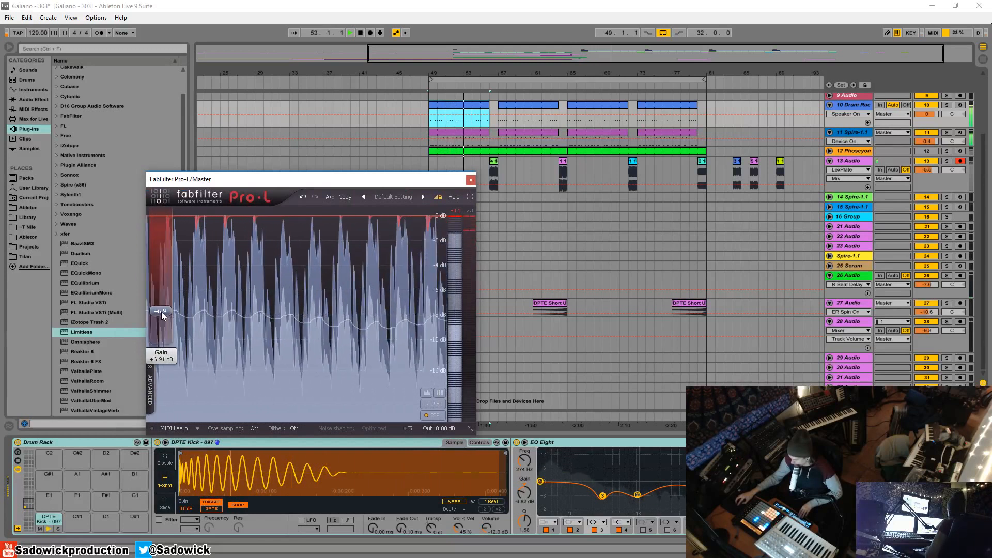
{"action": "key", "text": "space"}
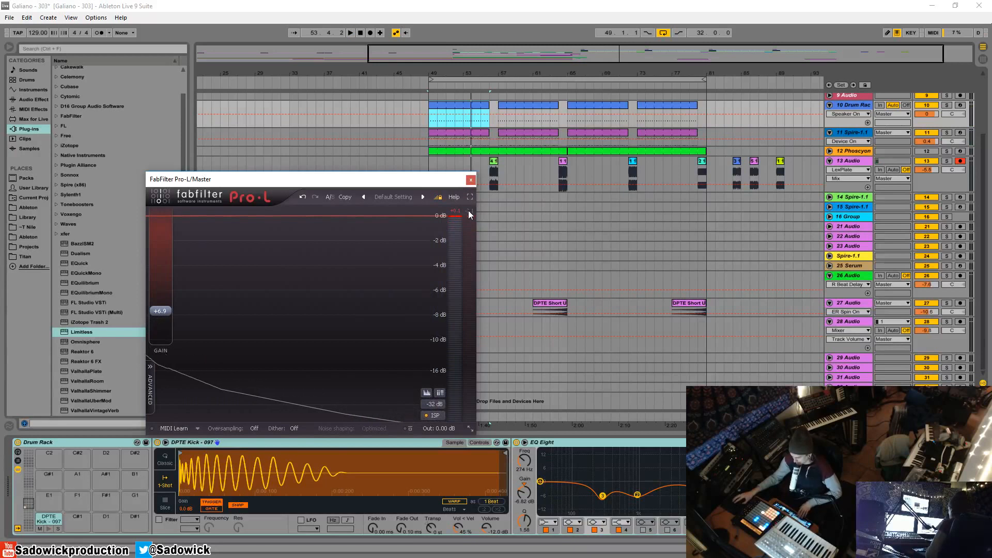
In Pro-L's advanced settings, raise the lookahead slightly and set the limiting style to Transparent while playing the loop.
{"action": "mouse_move", "coordinate": [162, 312]}
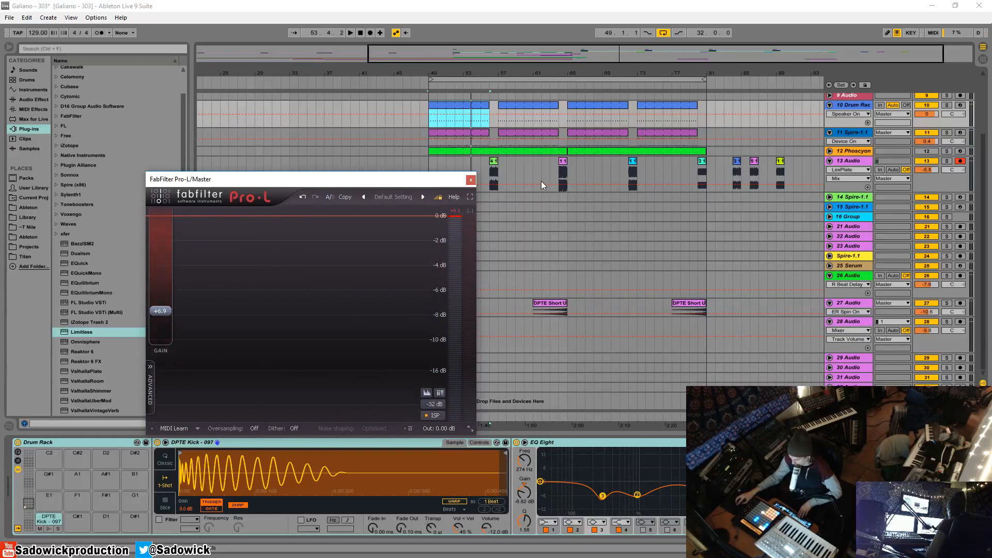
{"action": "key", "text": "space"}
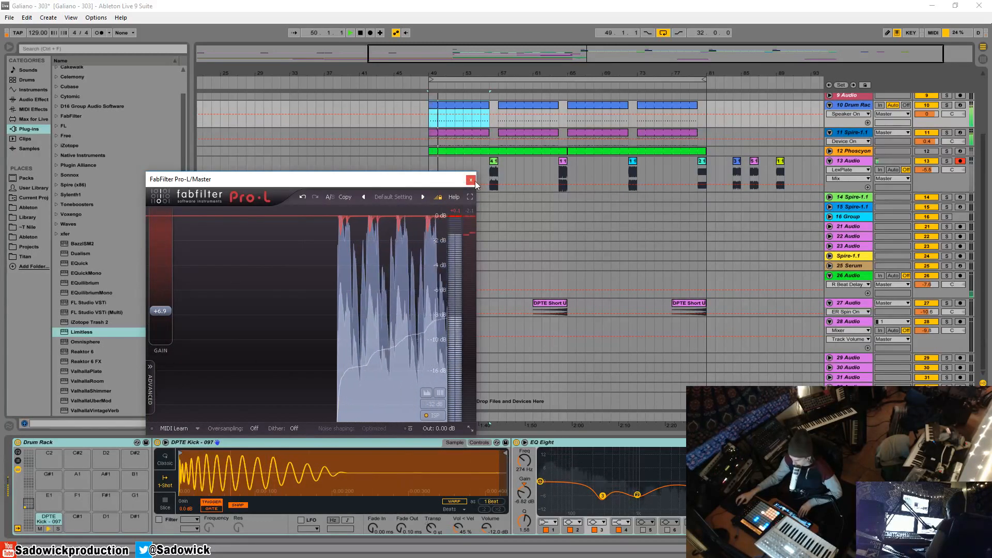
{"action": "left_click", "coordinate": [151, 369]}
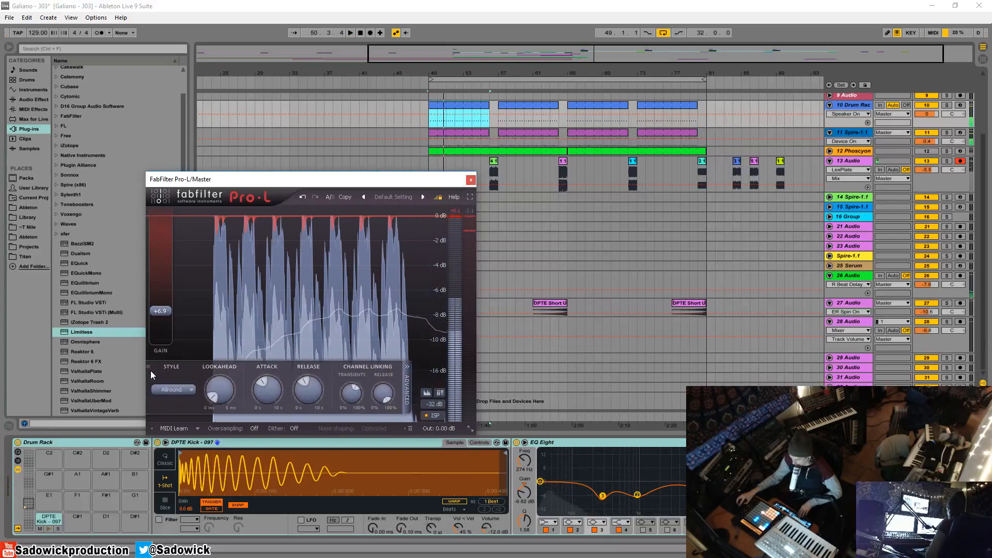
{"action": "left_click_drag", "start_coordinate": [218, 397], "coordinate": [216, 391]}
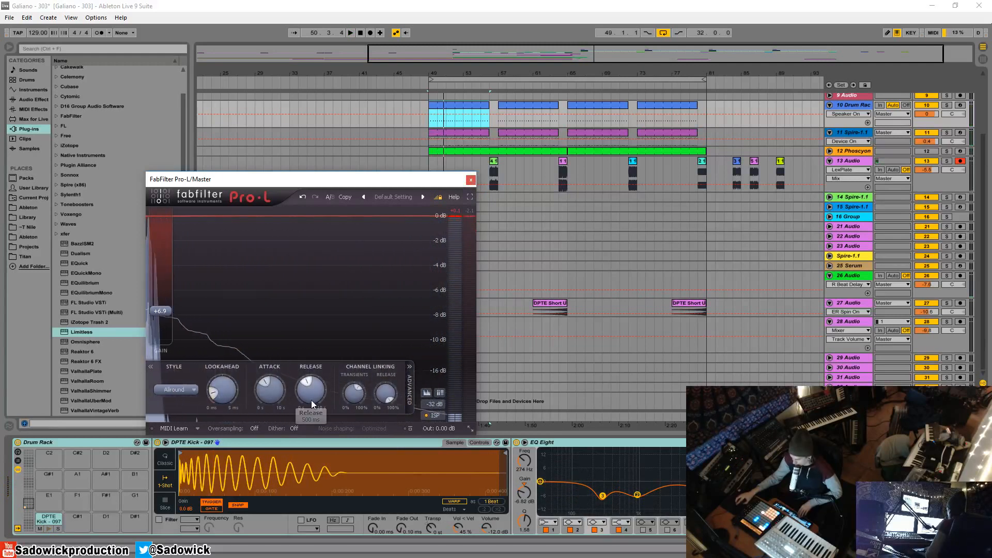
{"action": "key", "text": "space"}
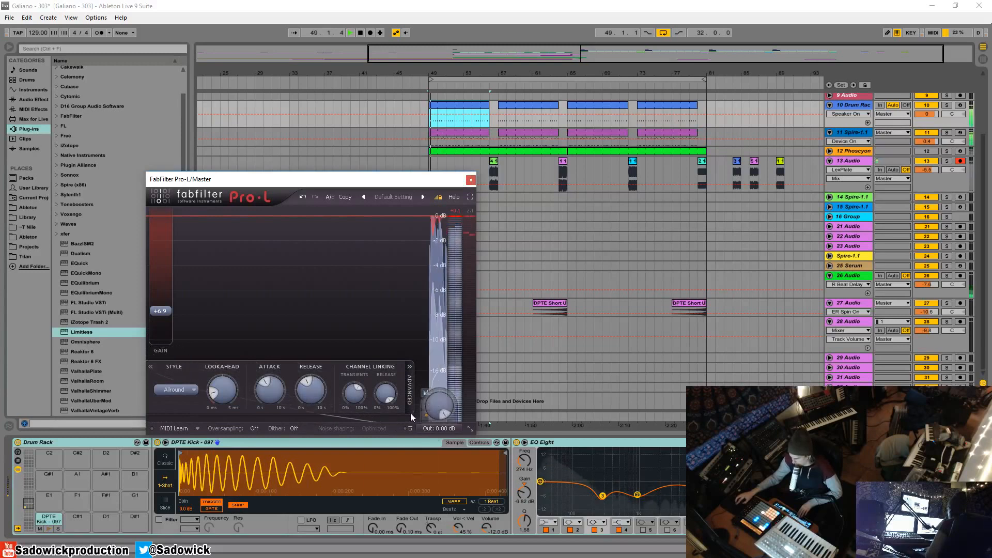
{"action": "left_click_drag", "start_coordinate": [220, 401], "coordinate": [223, 397]}
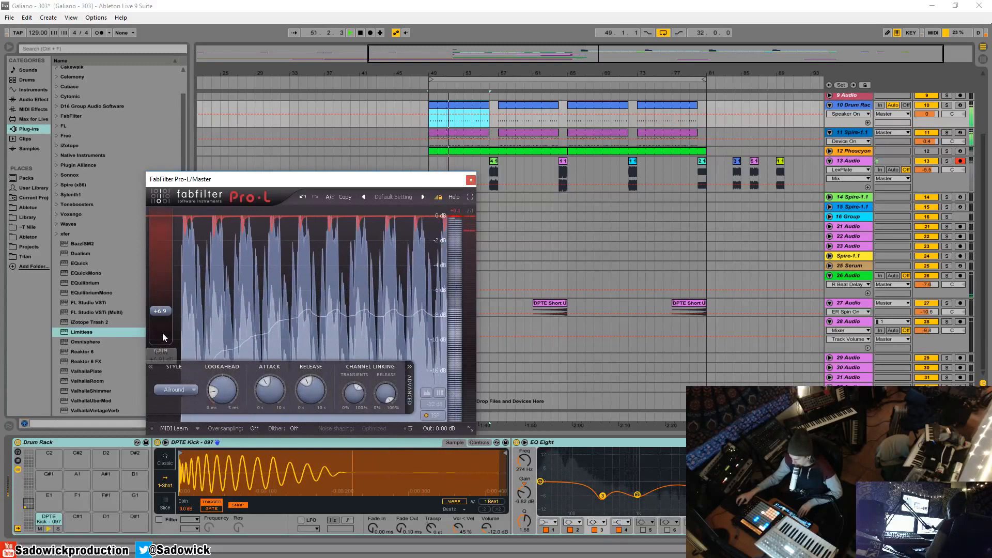
{"action": "left_click", "coordinate": [170, 391]}
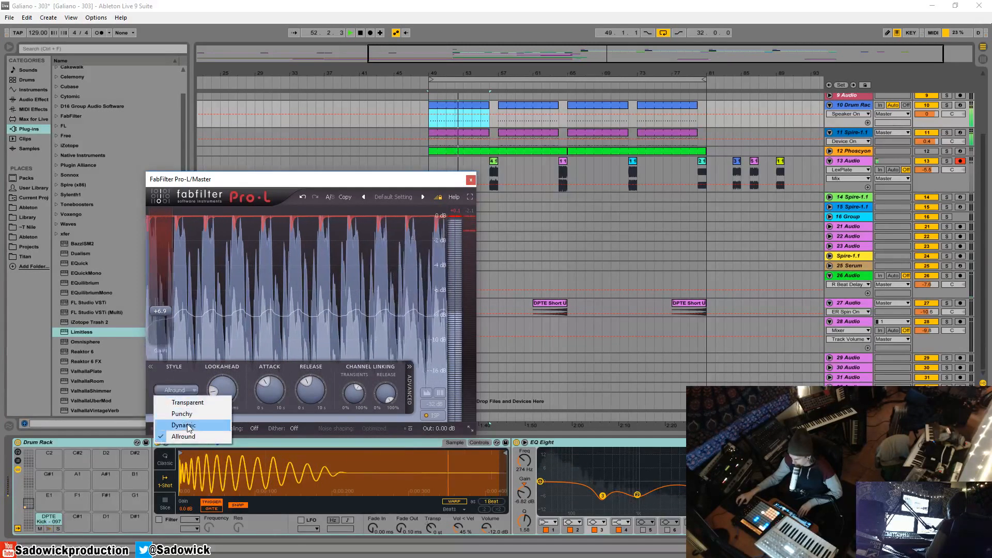
{"action": "left_click", "coordinate": [189, 403]}
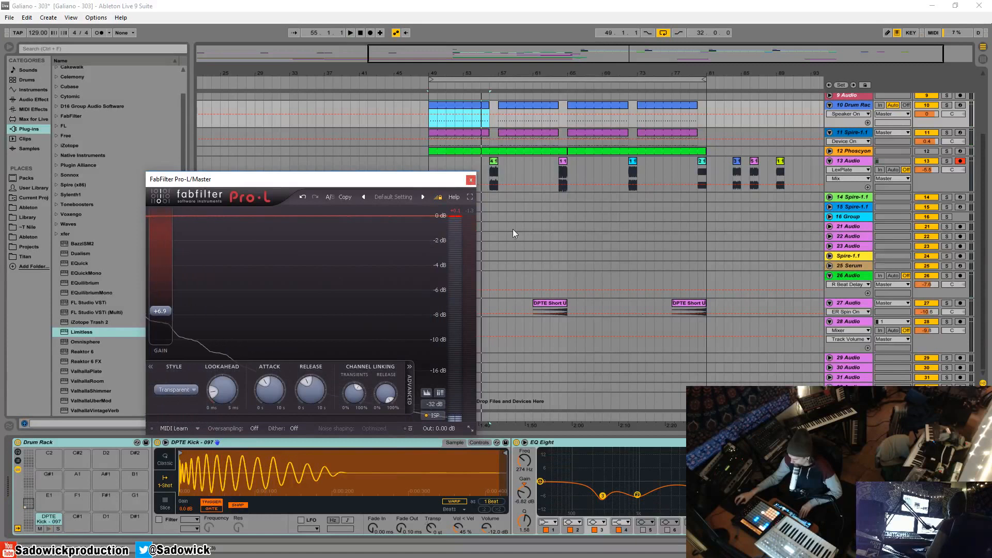
Close and deactivate Pro-L on the master, and reactivate Limitless with its window open.
{"action": "left_click", "coordinate": [470, 179]}
{"action": "left_click", "coordinate": [216, 375]}
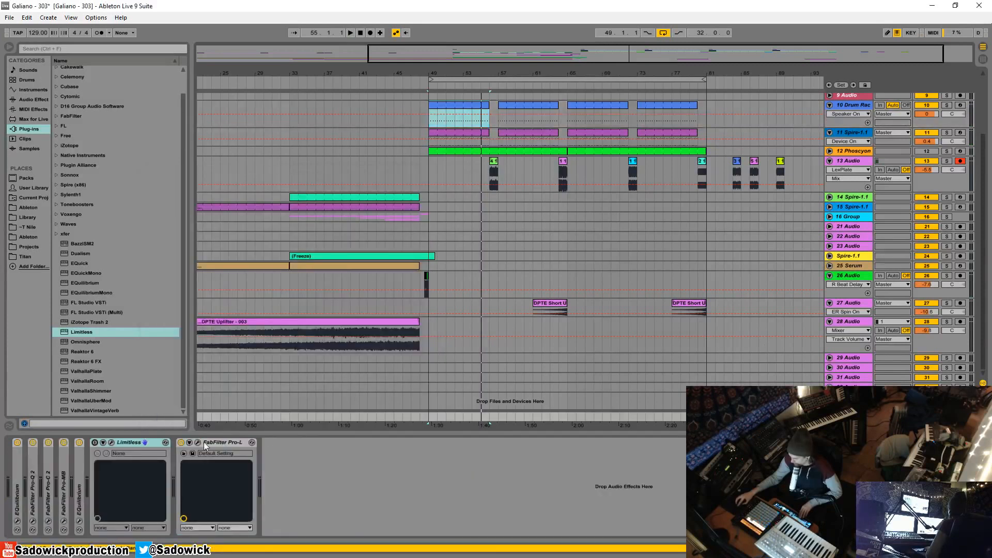
{"action": "left_click", "coordinate": [178, 442]}
{"action": "left_click", "coordinate": [95, 443]}
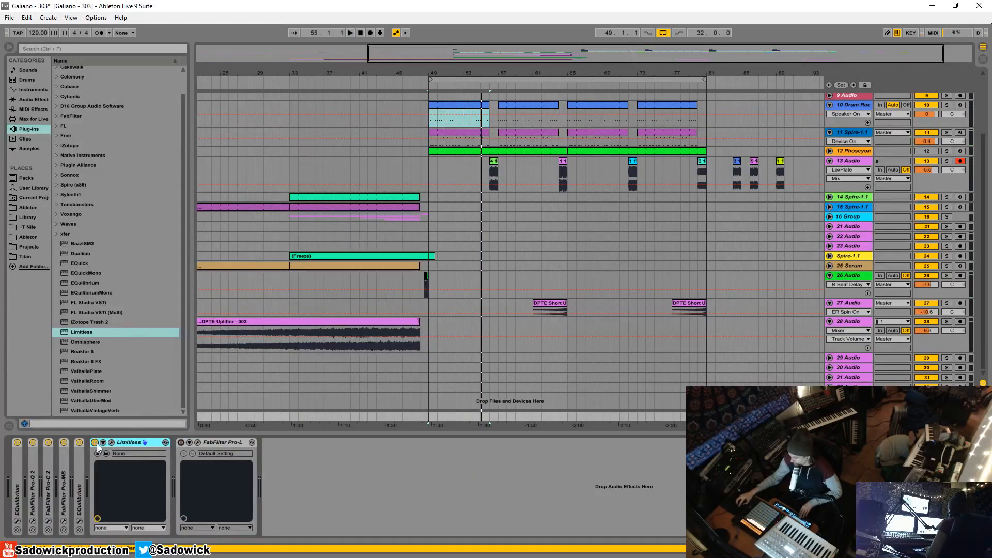
{"action": "left_click", "coordinate": [110, 443]}
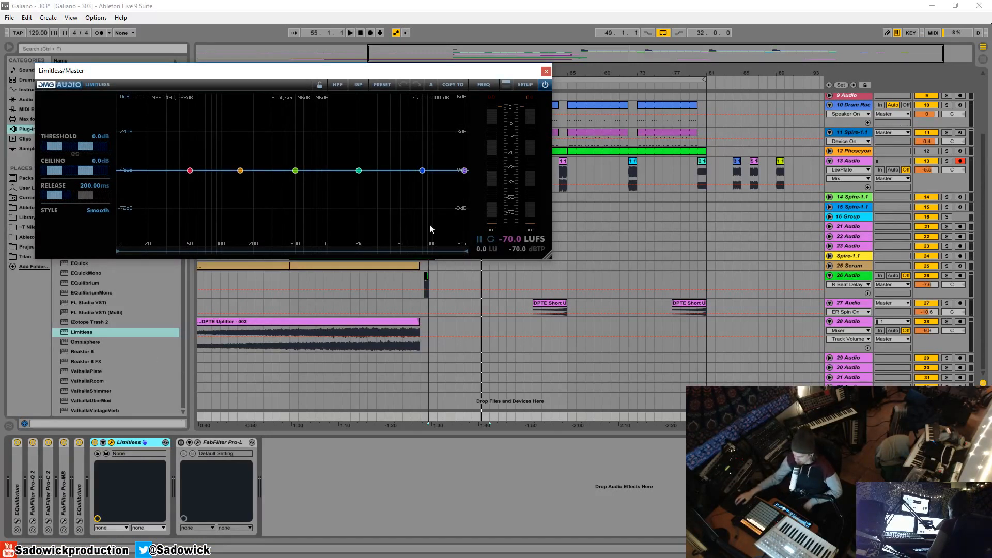
{"action": "left_click_drag", "start_coordinate": [340, 72], "coordinate": [345, 80]}
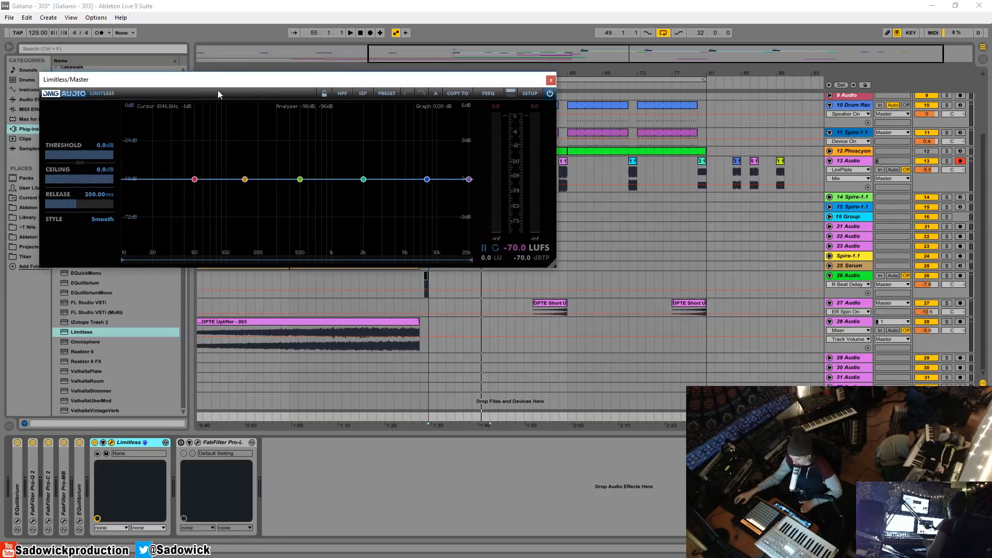
Check Pro-L's gain briefly and set Limitless's threshold to -6.9 dB to match it.
{"action": "left_click", "coordinate": [198, 443]}
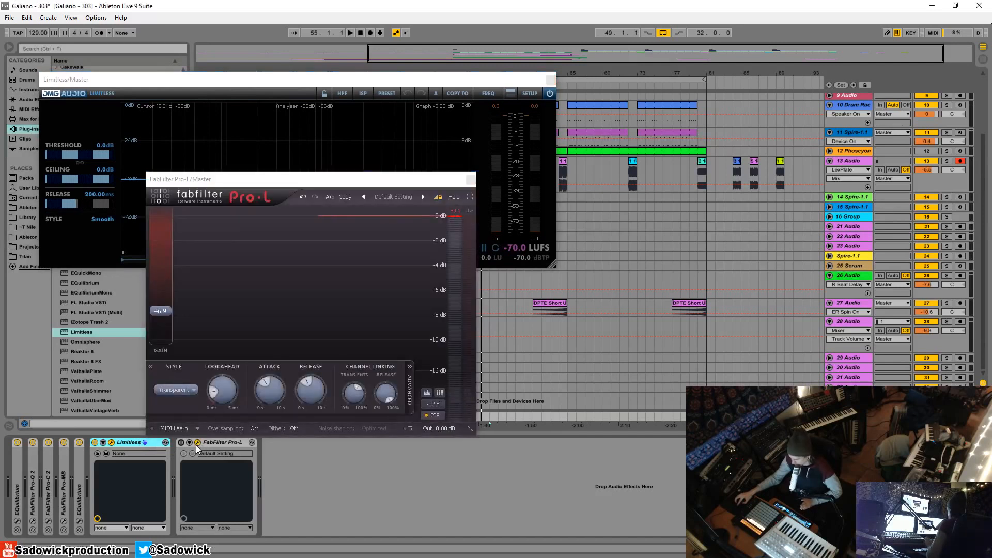
{"action": "left_click", "coordinate": [198, 442]}
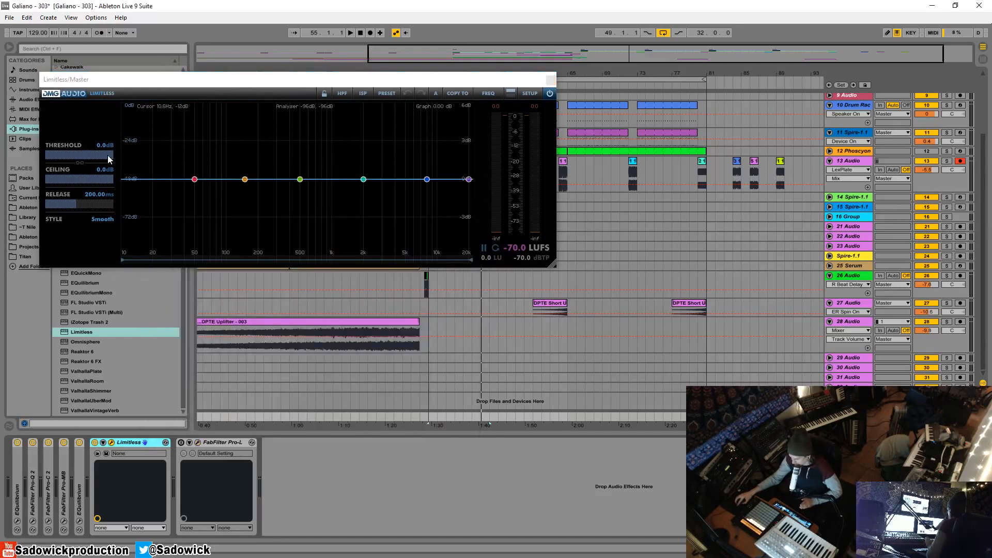
{"action": "left_click_drag", "start_coordinate": [108, 159], "coordinate": [91, 164]}
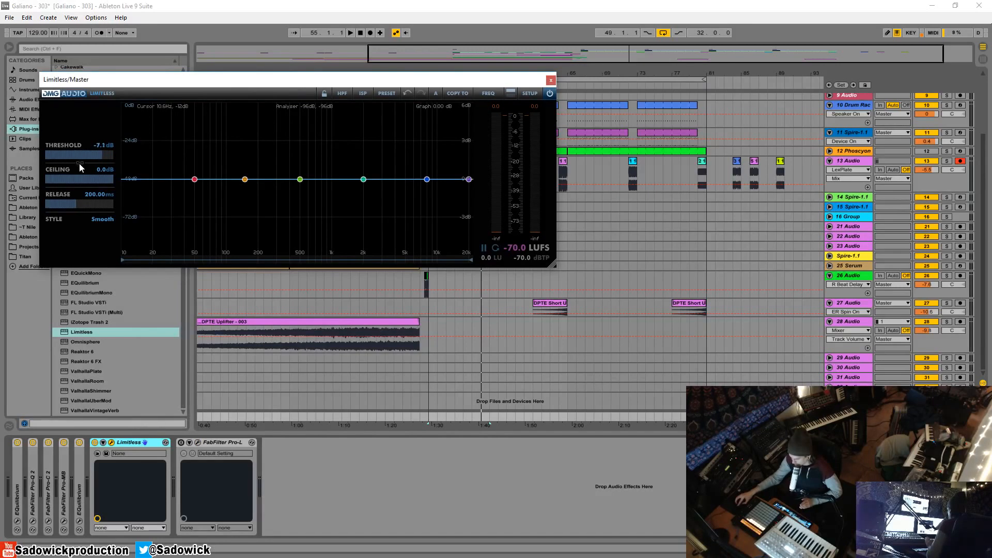
{"action": "left_click_drag", "start_coordinate": [84, 164], "coordinate": [86, 166]}
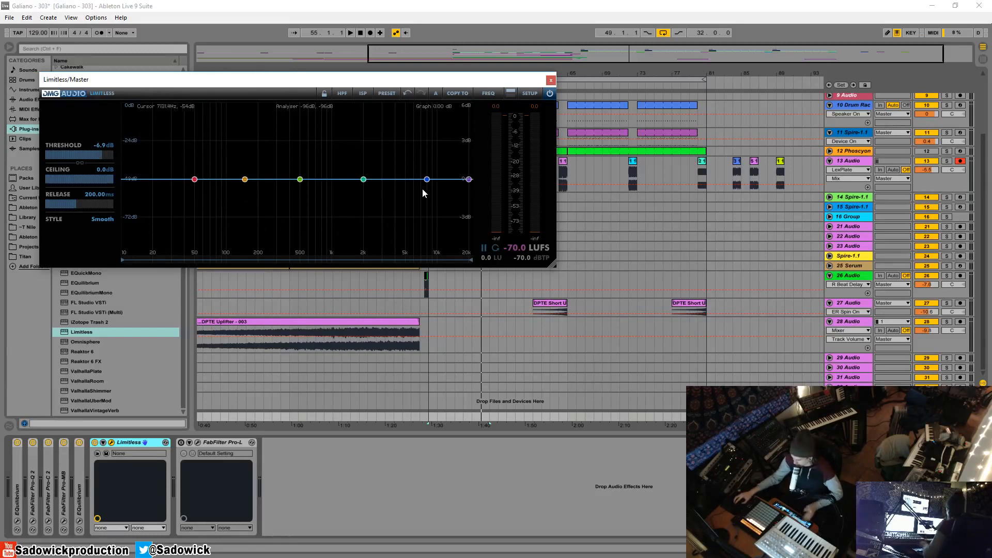
Compare Limitless and Pro-L by alternately activating them during playback, ending with only Limitless active.
{"action": "key", "text": "space"}
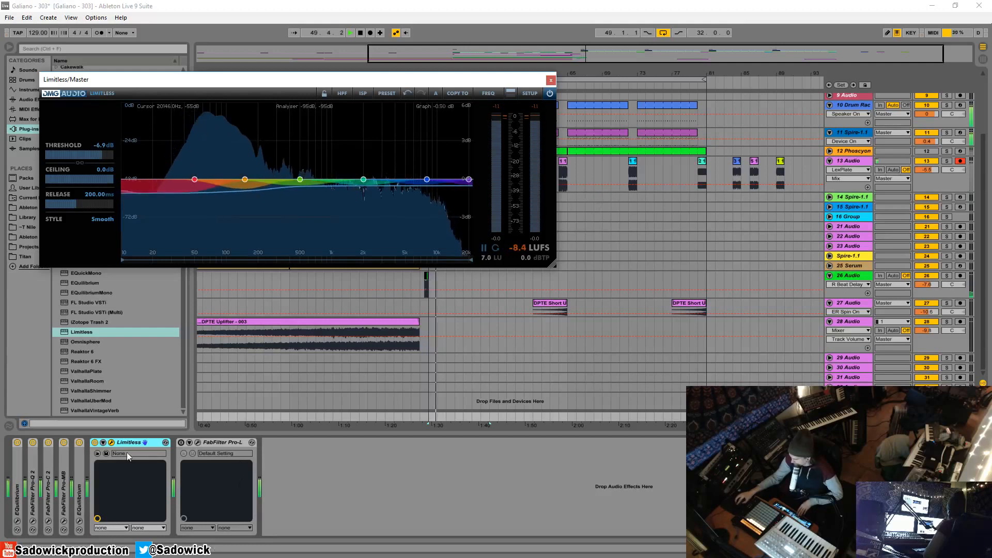
{"action": "left_click", "coordinate": [94, 443]}
{"action": "left_click", "coordinate": [181, 443]}
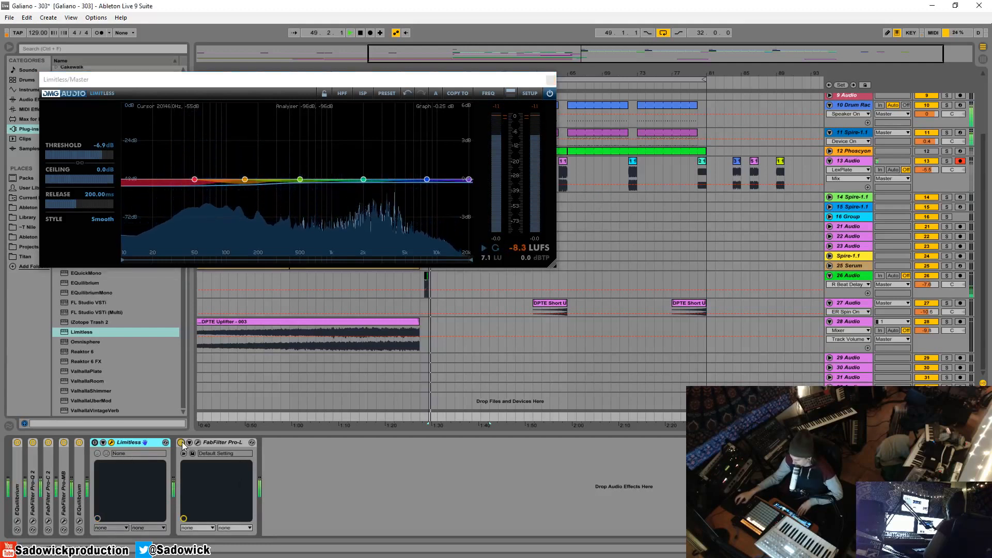
{"action": "left_click", "coordinate": [181, 442]}
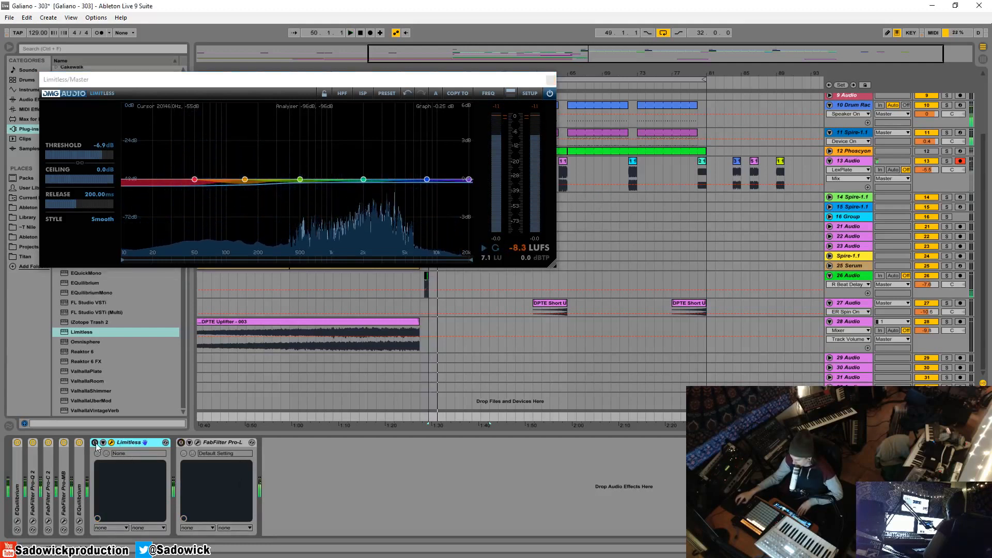
{"action": "left_click", "coordinate": [95, 442]}
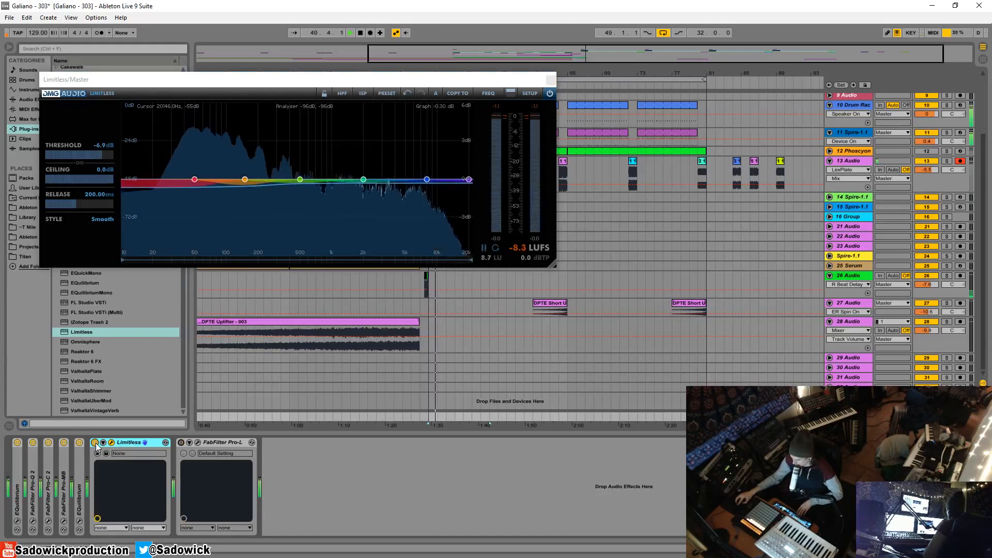
{"action": "key", "text": "space"}
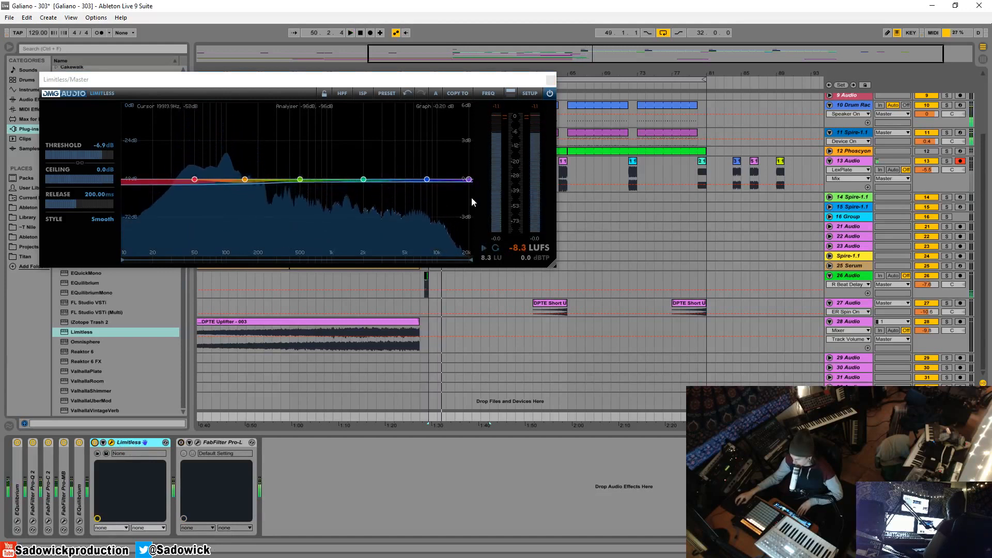
Expand Limitless's advanced and per-band controls and set its limiting style to Transparent.
{"action": "left_click", "coordinate": [514, 94]}
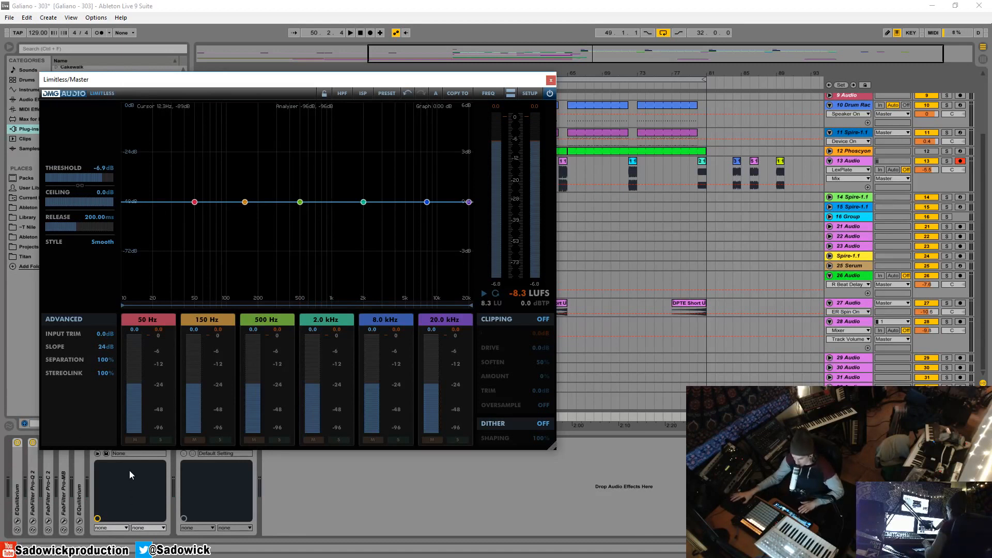
{"action": "mouse_move", "coordinate": [169, 89]}
{"action": "left_mouse_down"}
{"action": "mouse_move", "coordinate": [171, 75]}
{"action": "mouse_move", "coordinate": [190, 89]}
{"action": "mouse_move", "coordinate": [184, 75]}
{"action": "left_mouse_up"}
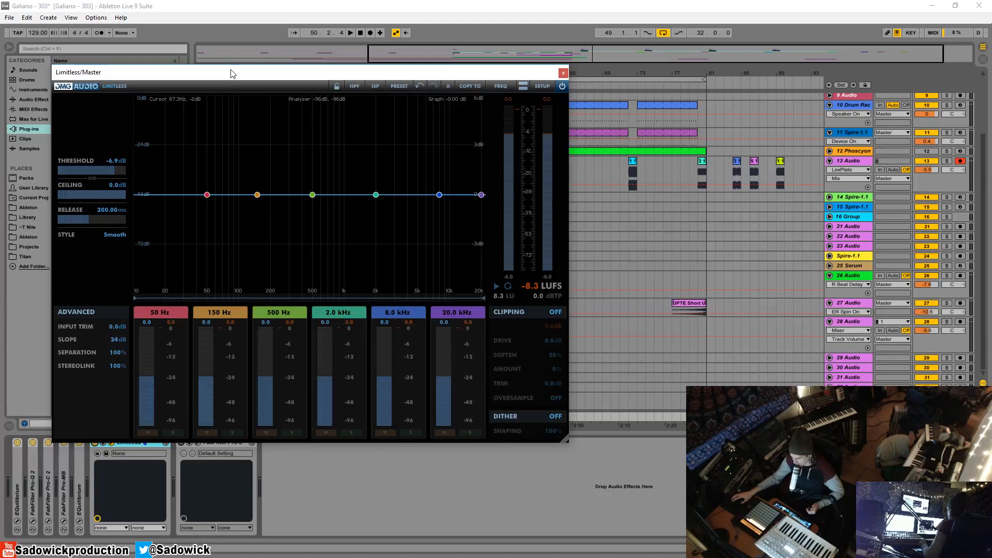
{"action": "mouse_move", "coordinate": [298, 76]}
{"action": "left_mouse_down"}
{"action": "mouse_move", "coordinate": [319, 89]}
{"action": "mouse_move", "coordinate": [301, 91]}
{"action": "left_mouse_up"}
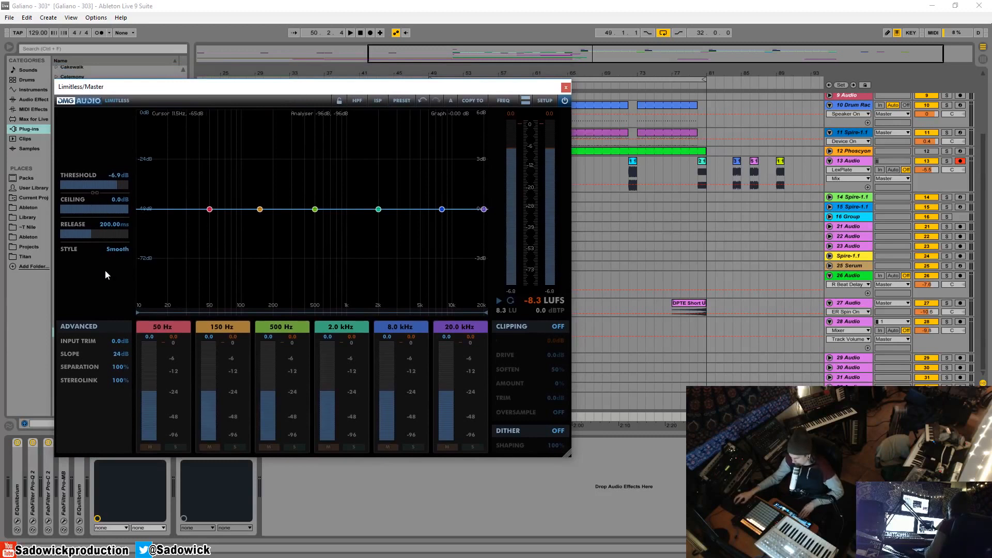
{"action": "left_click", "coordinate": [117, 249]}
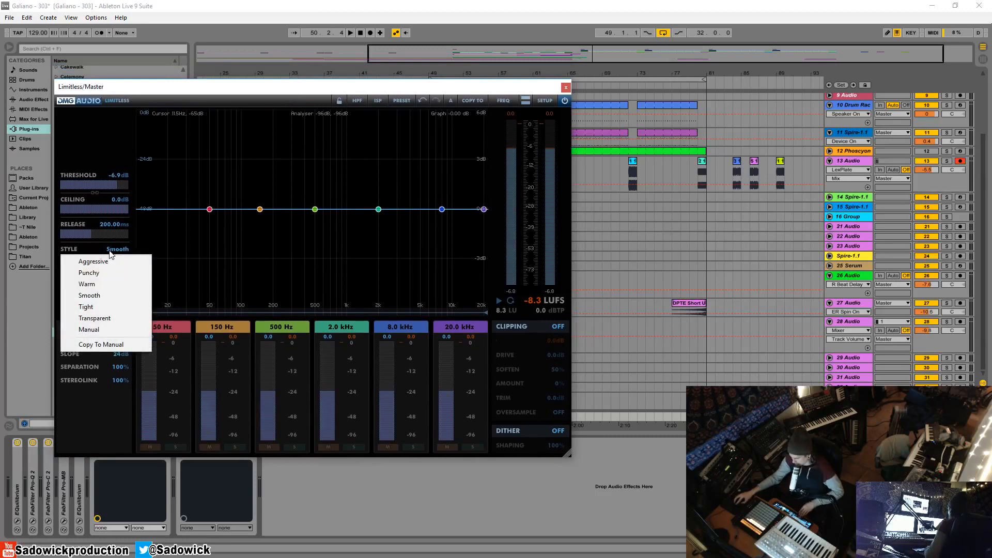
{"action": "left_click", "coordinate": [125, 319]}
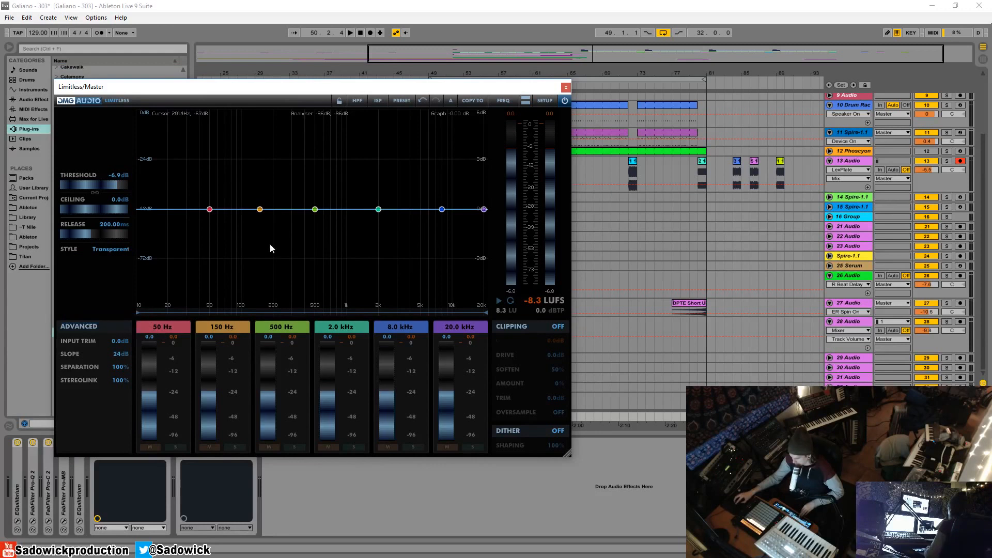
Switch Limitless's display to the time view and play the loop with the first Drum Rack clip selected and uncovered.
{"action": "left_click", "coordinate": [501, 101]}
{"action": "left_click", "coordinate": [520, 125]}
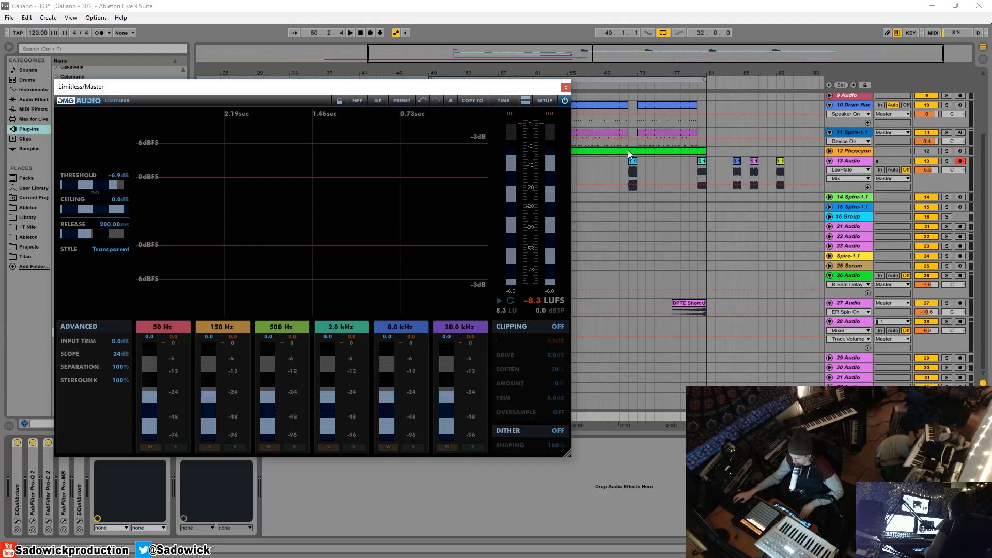
{"action": "left_click_drag", "start_coordinate": [421, 89], "coordinate": [431, 180]}
{"action": "left_click", "coordinate": [469, 115]}
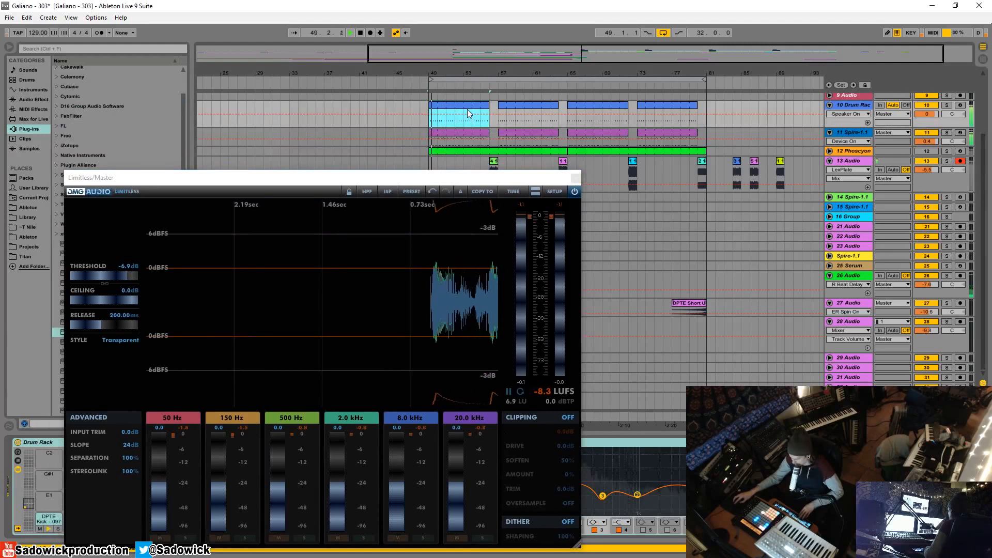
Uncover the timeline while watching Limitless's waveform, stop playback, and close the limiter's window to return to the master chain.
{"action": "left_click_drag", "start_coordinate": [476, 181], "coordinate": [466, 123]}
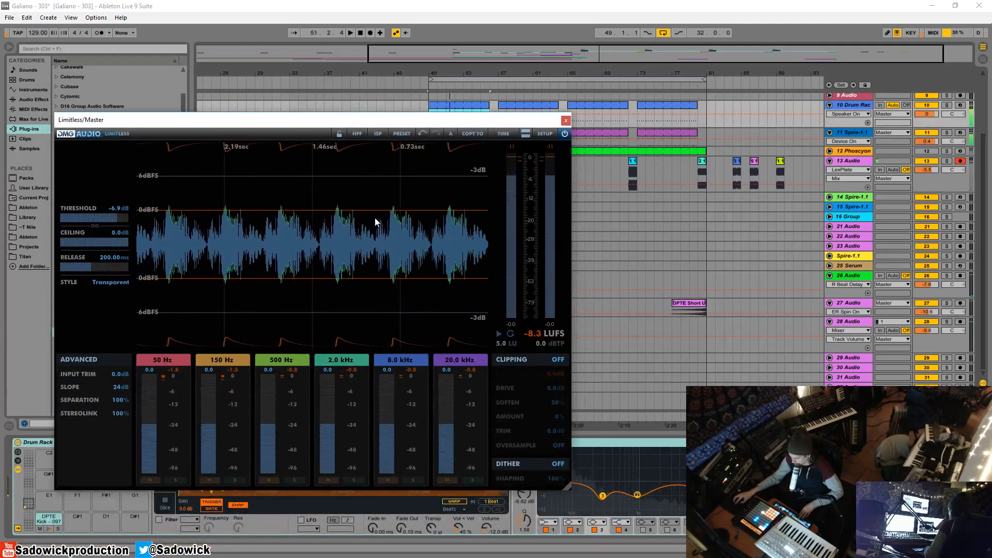
{"action": "key", "text": "space"}
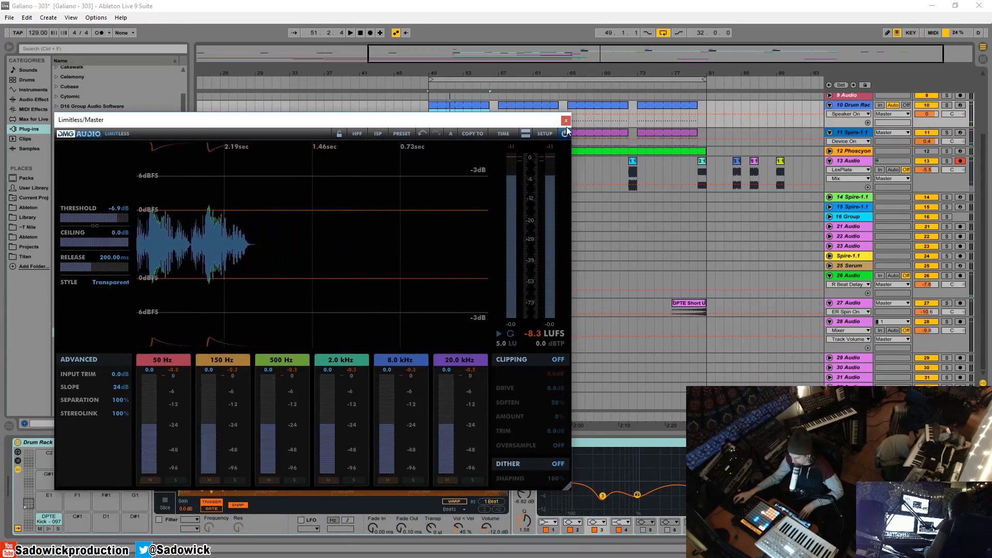
{"action": "left_click", "coordinate": [566, 120]}
{"action": "key", "text": "ctrl+z"}
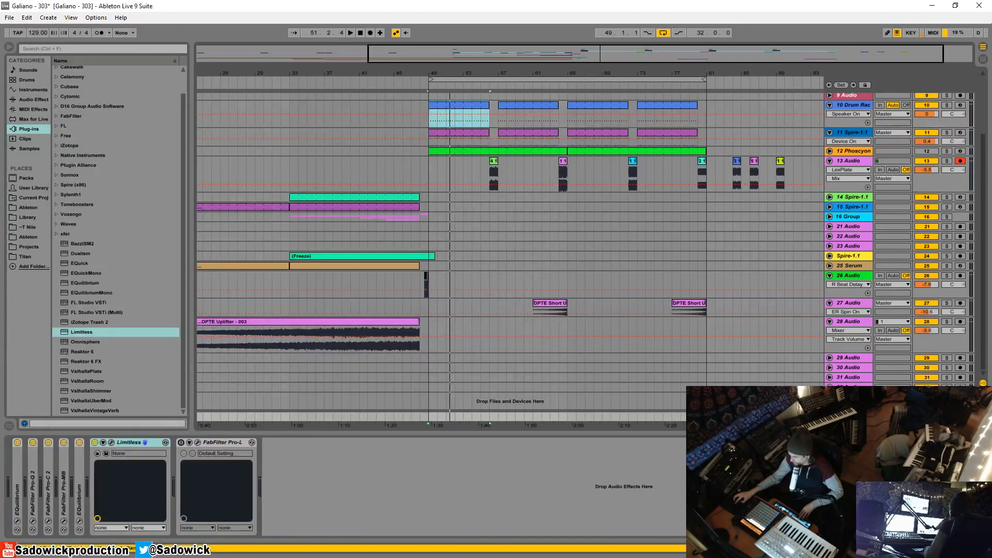
Set Limitless's ceiling to -1.0 dB, close its window, and collapse the device in the master chain.
{"action": "left_click", "coordinate": [111, 441]}
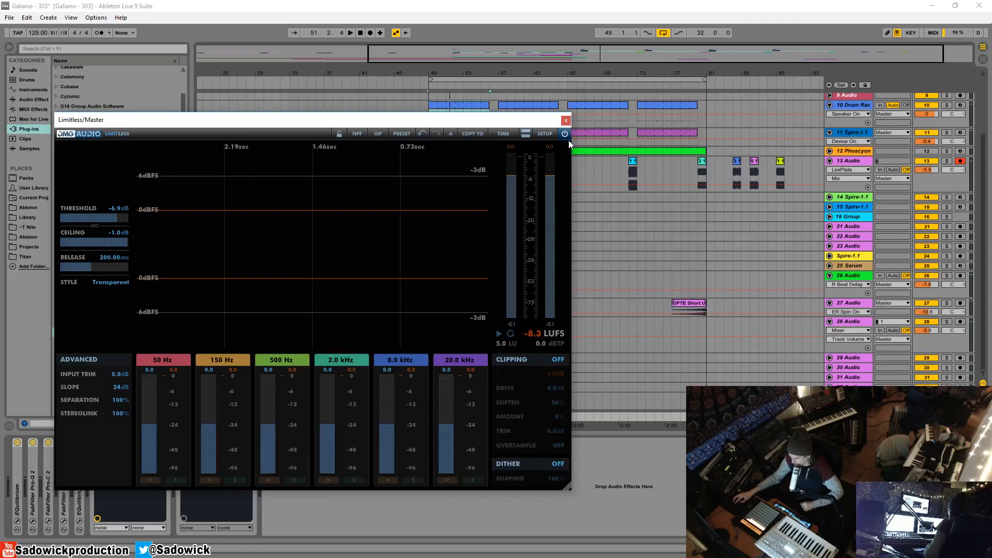
{"action": "left_click", "coordinate": [566, 120]}
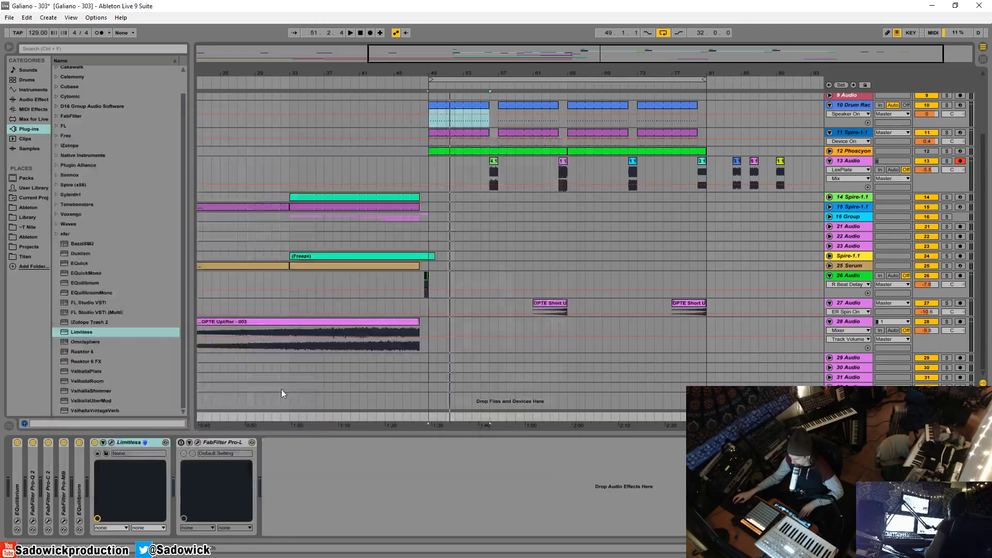
{"action": "double_click", "coordinate": [129, 441]}
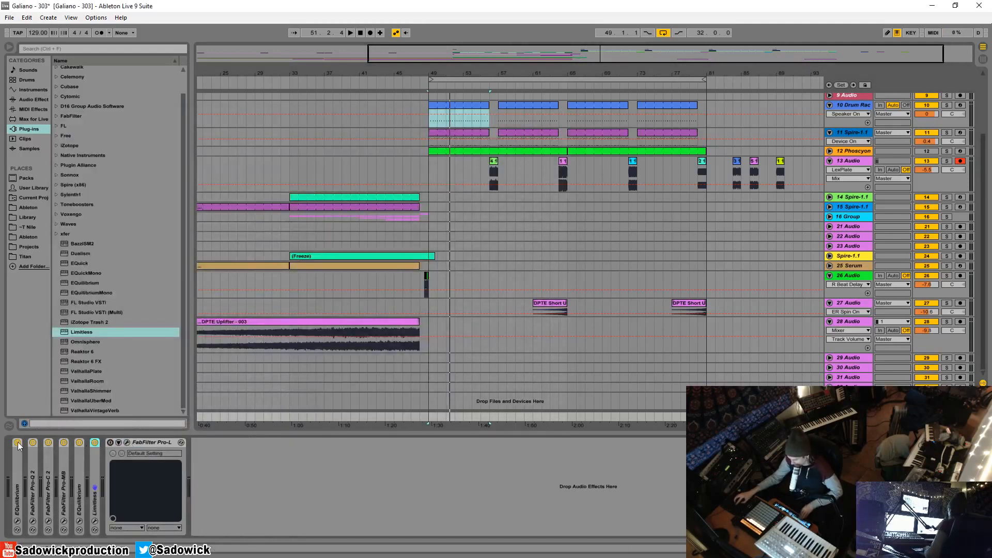
Bypass every device on the master chain and play a two-bar loop starting at bar 51 of the drop.
{"action": "left_click", "coordinate": [49, 443]}
{"action": "left_click", "coordinate": [64, 443]}
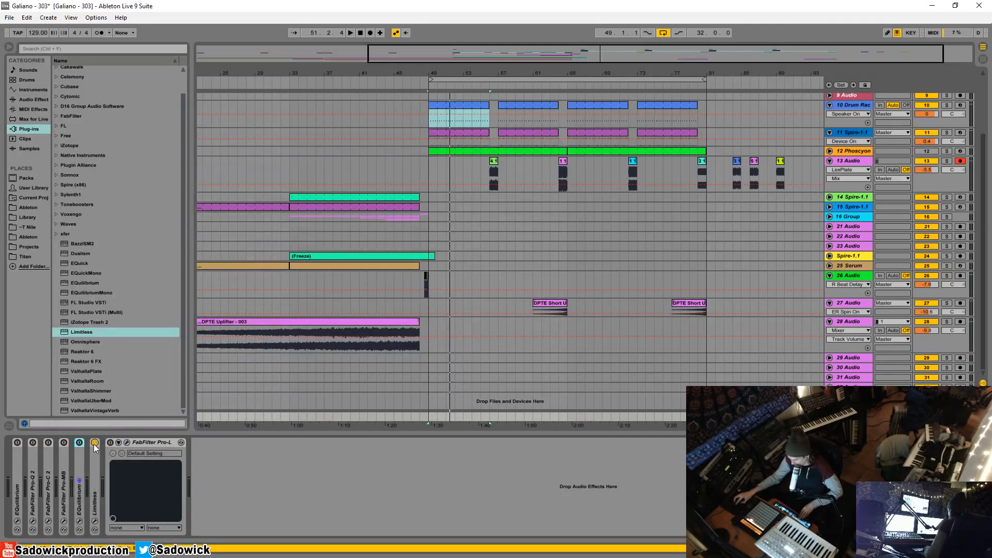
{"action": "mouse_move", "coordinate": [705, 78]}
{"action": "left_mouse_down"}
{"action": "mouse_move", "coordinate": [503, 79]}
{"action": "mouse_move", "coordinate": [445, 104]}
{"action": "mouse_move", "coordinate": [458, 83]}
{"action": "left_mouse_up"}
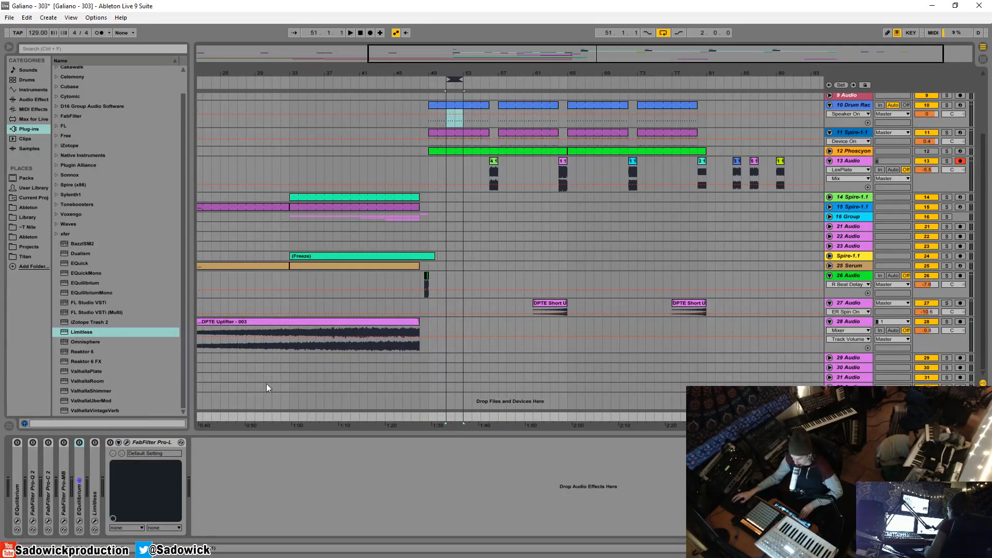
{"action": "key", "text": "space"}
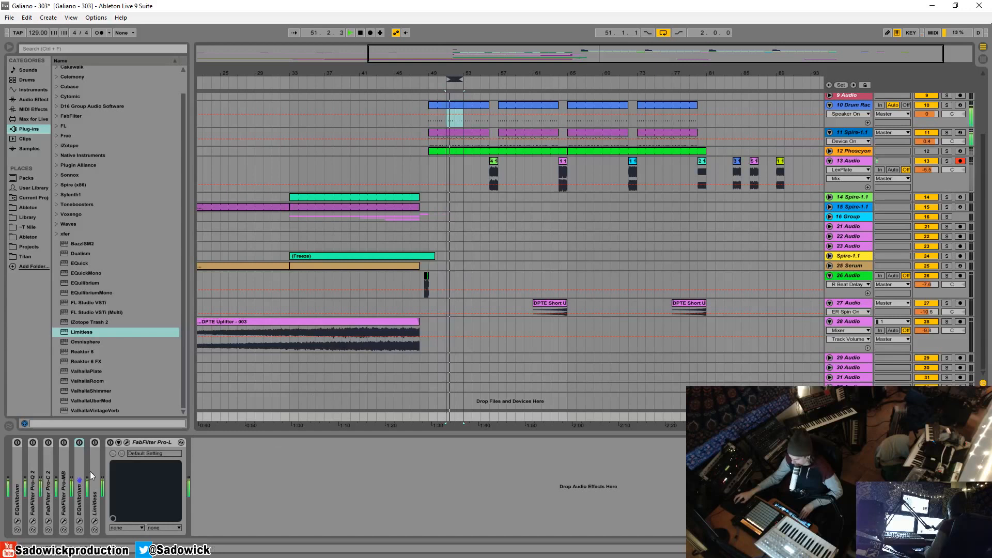
Reactivate the master devices one by one during playback, from the first EQuilibrium through Limitless.
{"action": "left_click", "coordinate": [18, 443]}
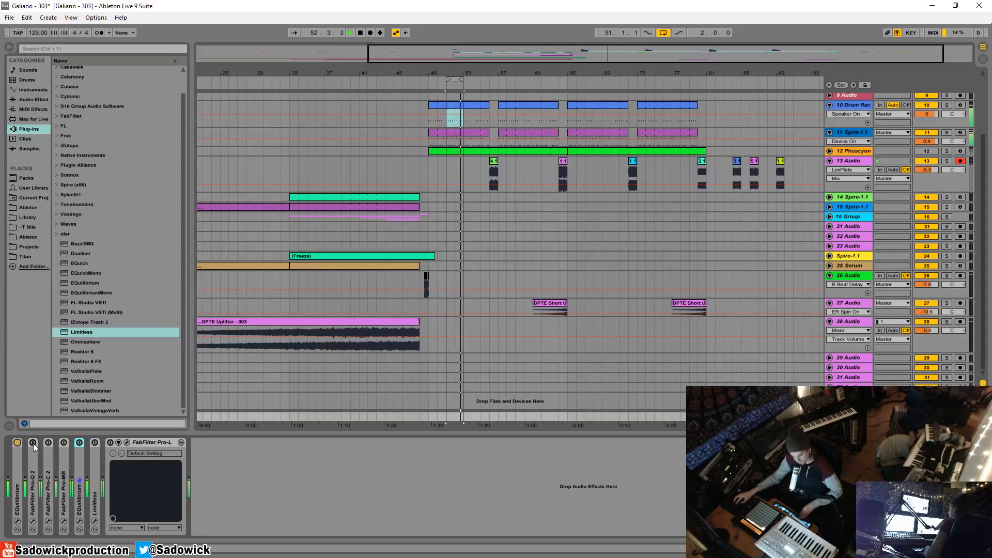
{"action": "left_click", "coordinate": [33, 443]}
{"action": "left_click", "coordinate": [49, 444]}
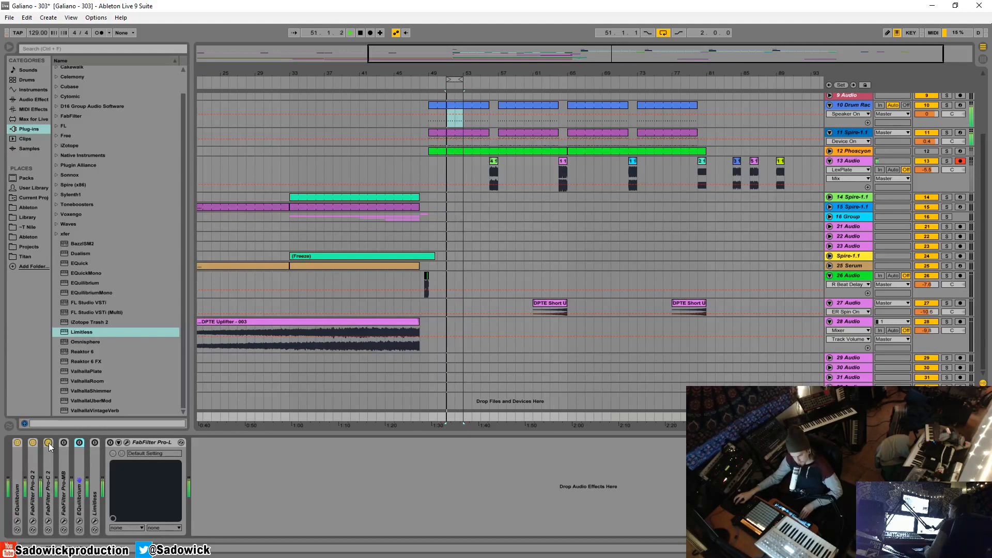
{"action": "left_click", "coordinate": [79, 444]}
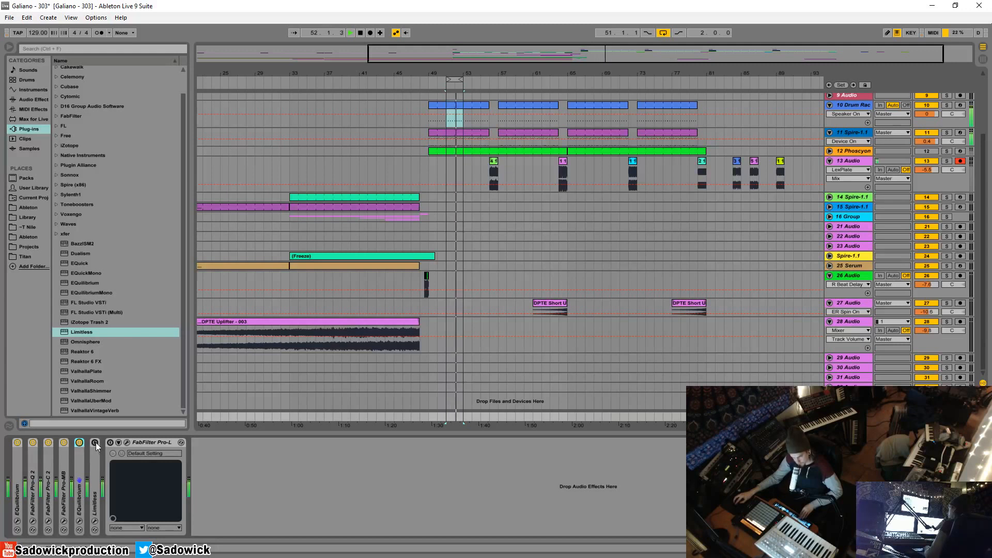
{"action": "left_click", "coordinate": [95, 443]}
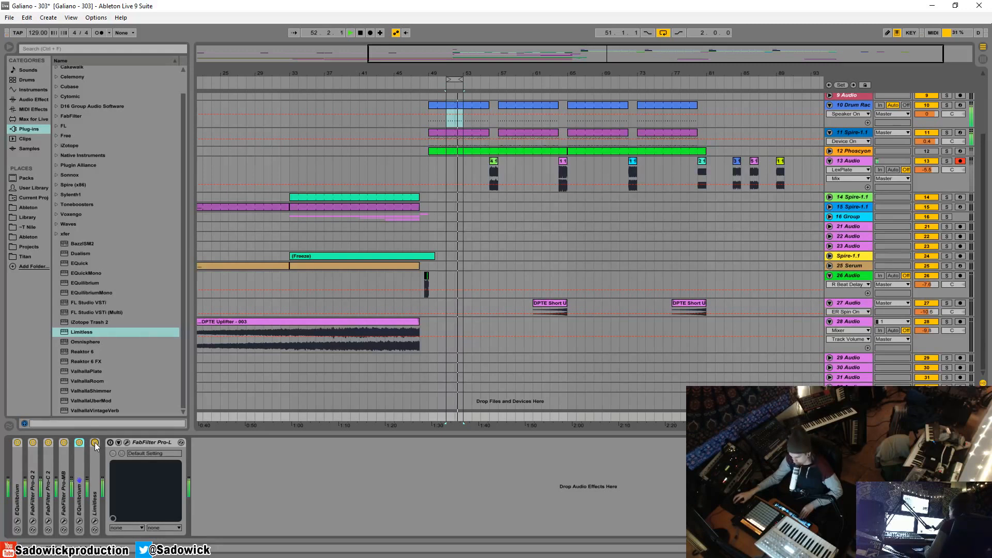
Compare Pro-L against Limitless during playback by switching between them, ending with Limitless active and Pro-L bypassed.
{"action": "left_click", "coordinate": [94, 443]}
{"action": "left_click", "coordinate": [110, 442]}
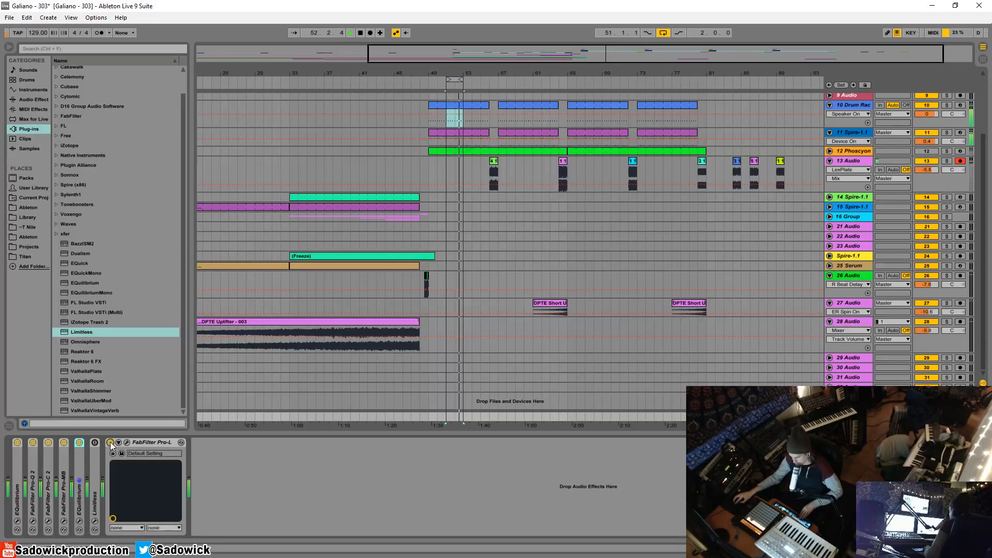
{"action": "left_click", "coordinate": [111, 443]}
{"action": "left_click", "coordinate": [95, 443]}
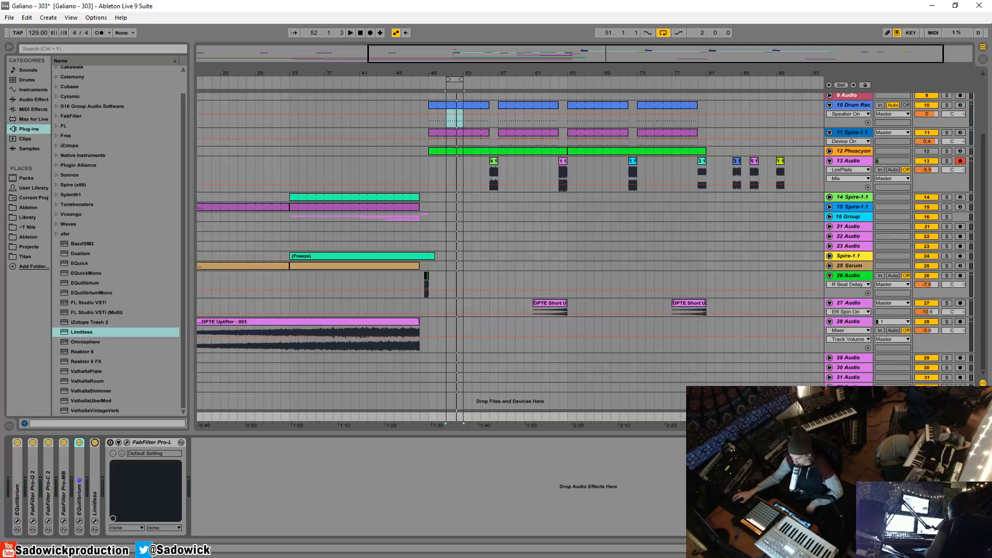
{"action": "left_click", "coordinate": [500, 73]}
{"action": "left_click_drag", "start_coordinate": [500, 73], "coordinate": [563, 72]}
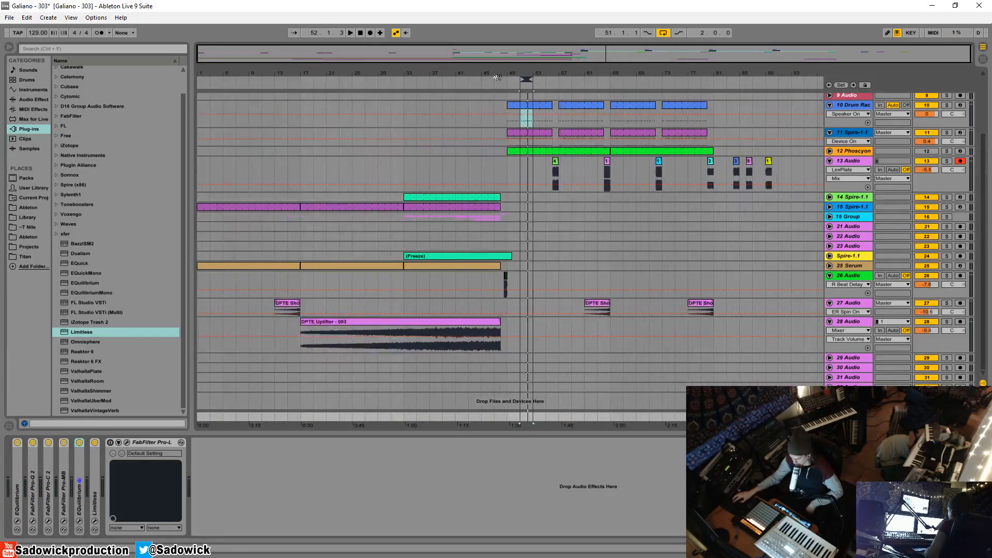